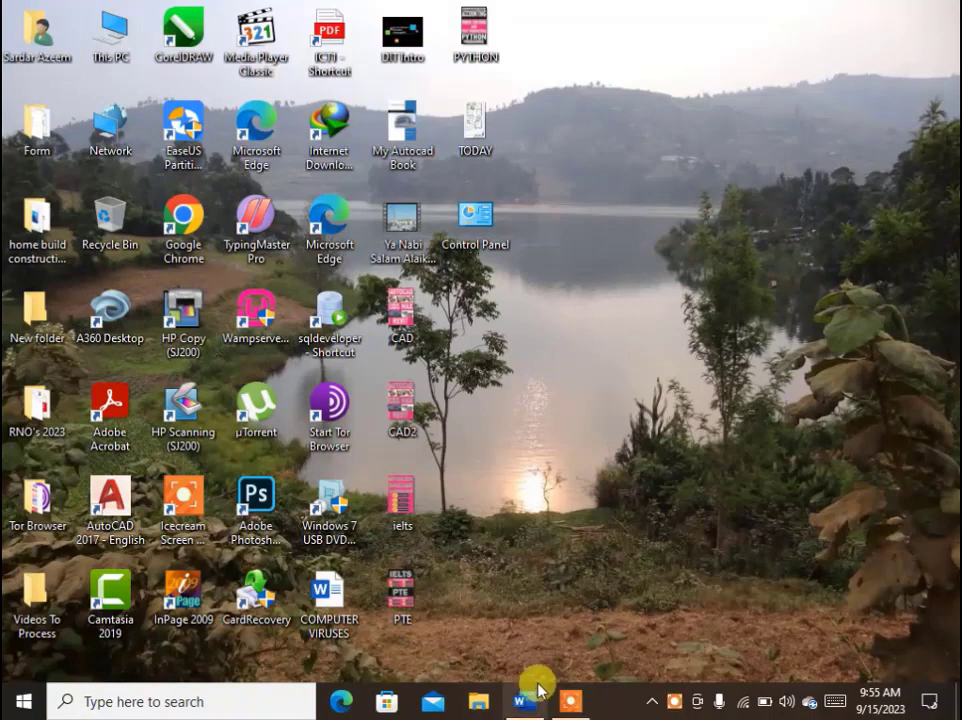
# Step: Switch to the COMPUTER VIRUSES document in Word and place the cursor in the table's Name header cell with its layout tools shown
pyautogui.click(525, 695)
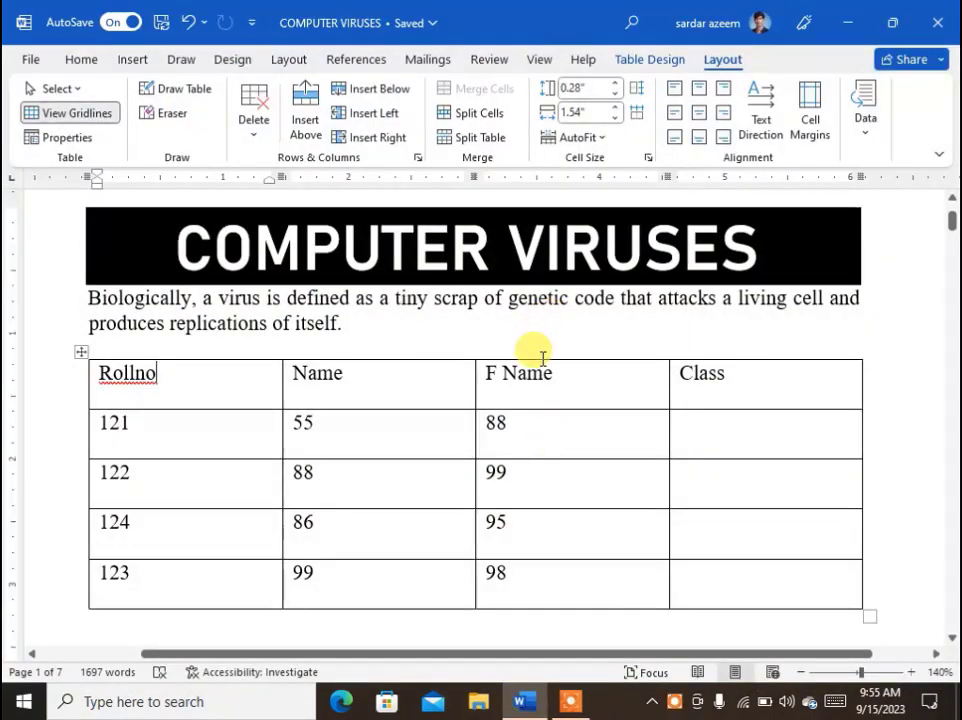
pyautogui.scroll(3, 550, 320)
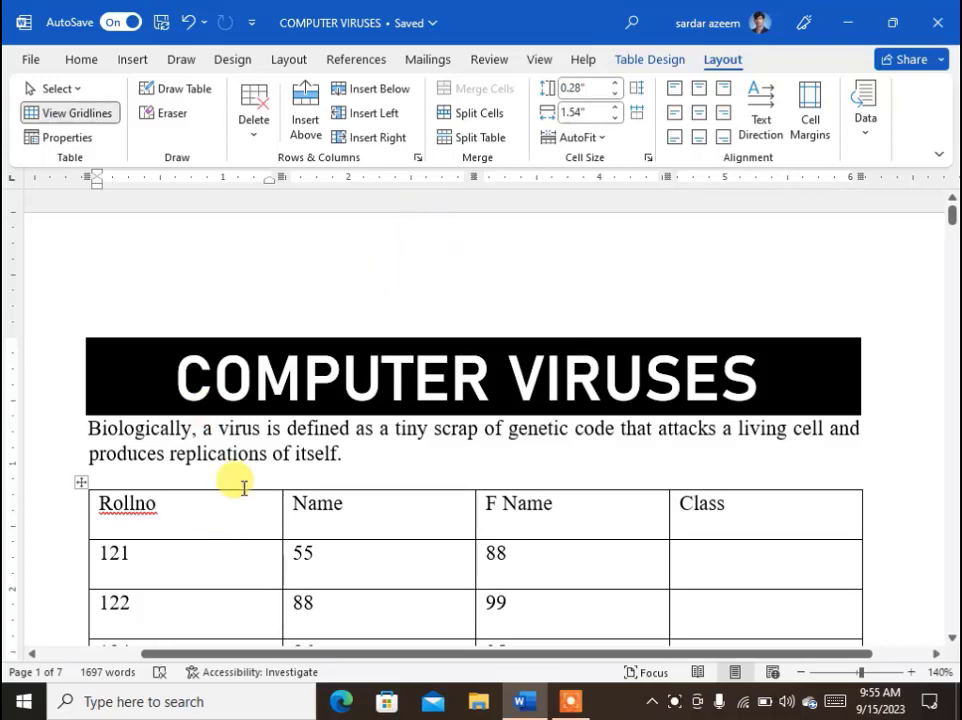
pyautogui.click(266, 456)
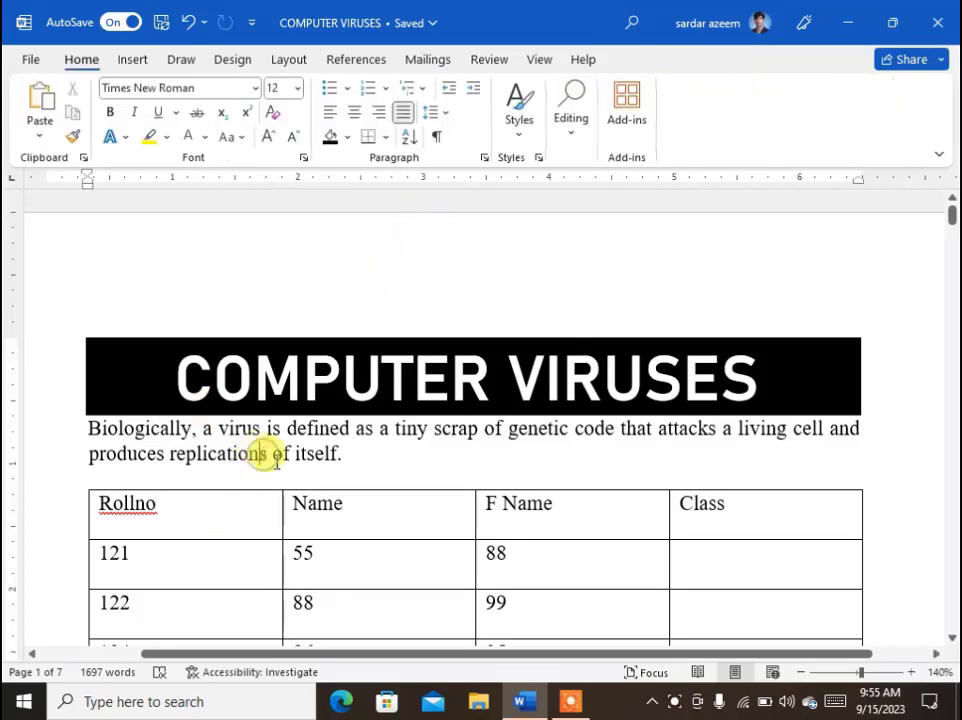
pyautogui.click(340, 527)
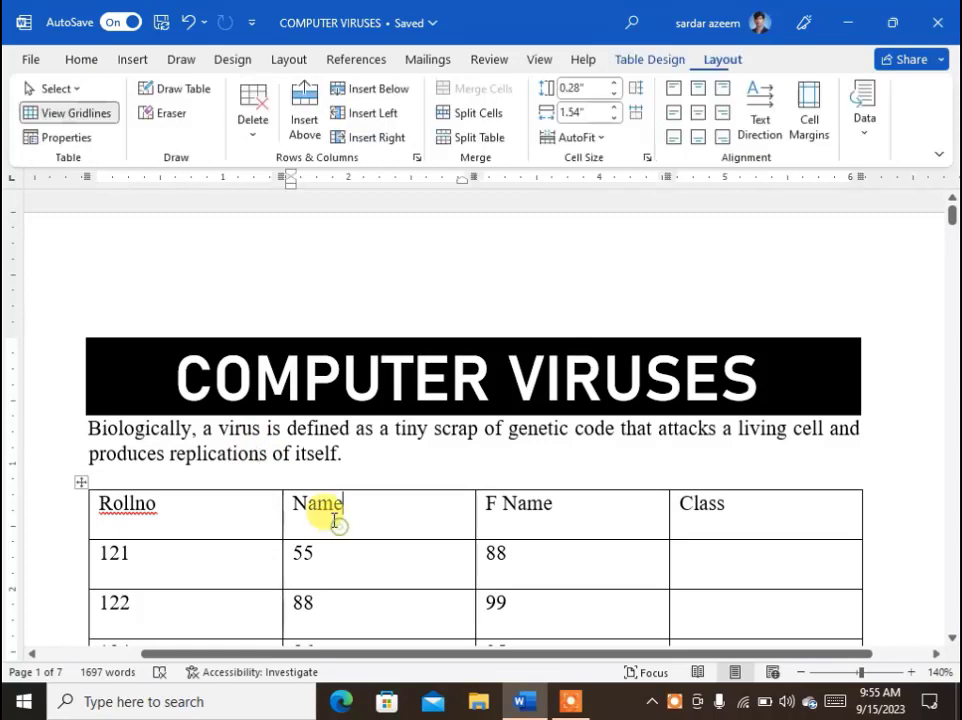
pyautogui.click(650, 66)
pyautogui.click(722, 64)
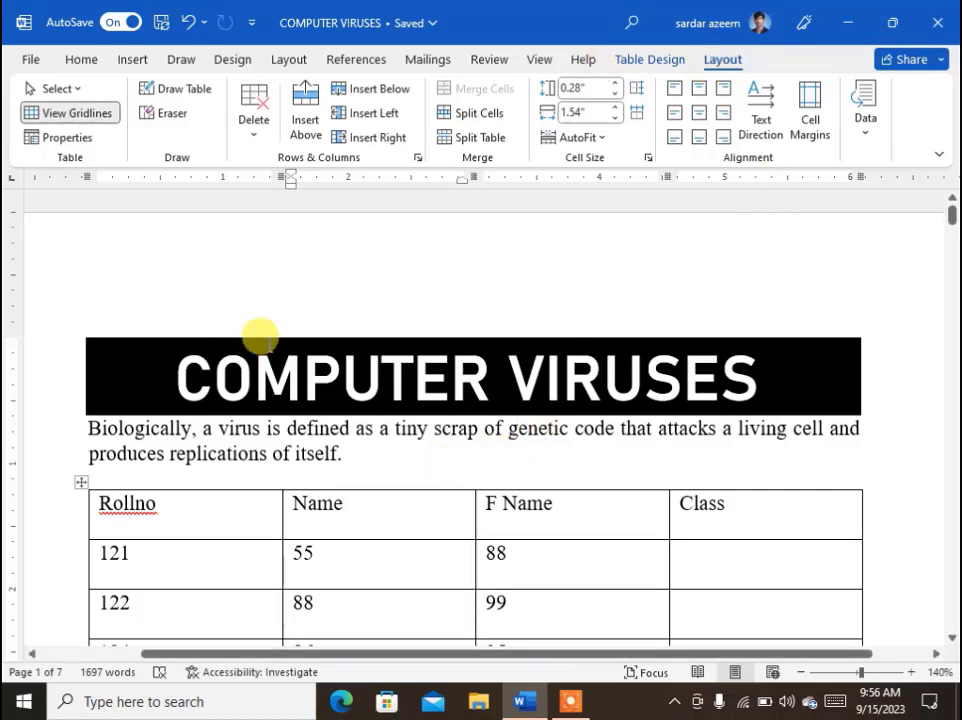
pyautogui.scroll(-2, 277, 343)
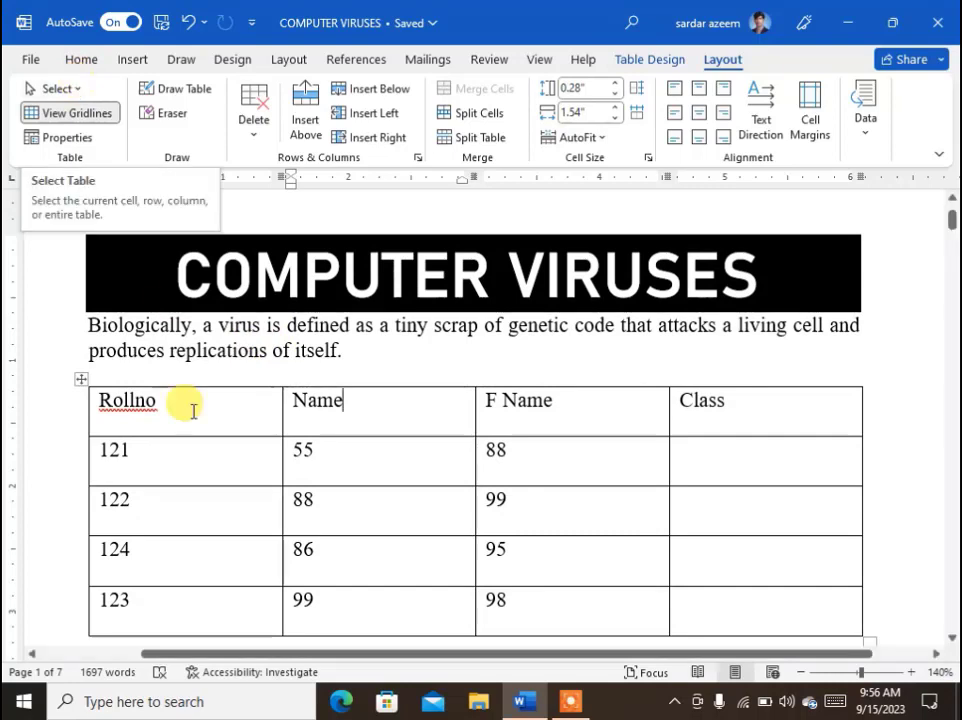
# Step: Select the single table cell containing 55 in the Name column with the Select Cell command
pyautogui.click(60, 89)
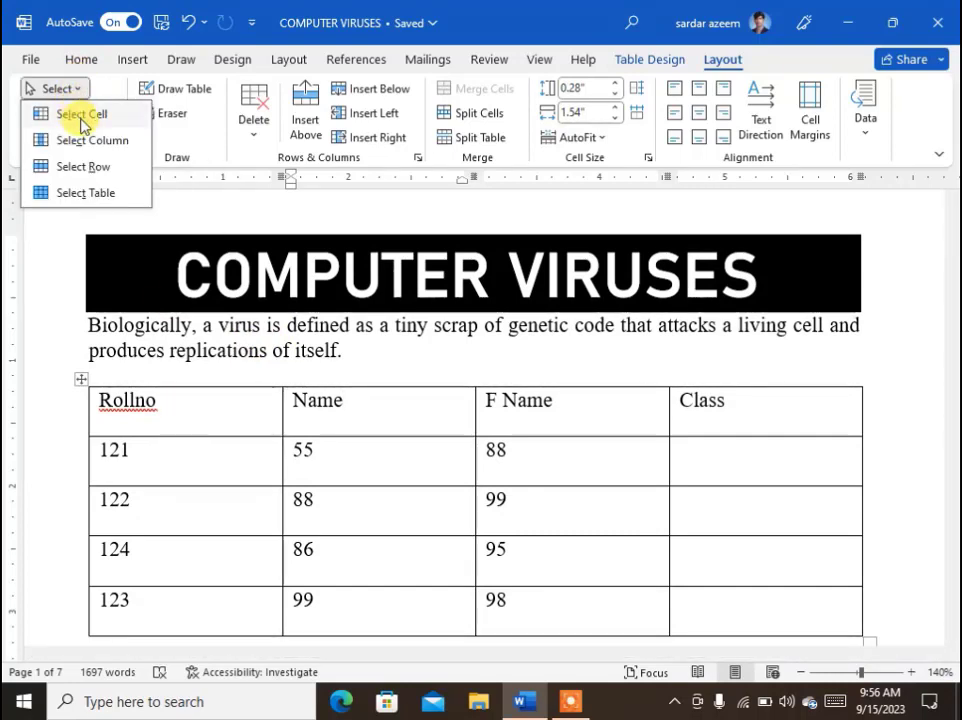
pyautogui.click(324, 451)
pyautogui.click(328, 455)
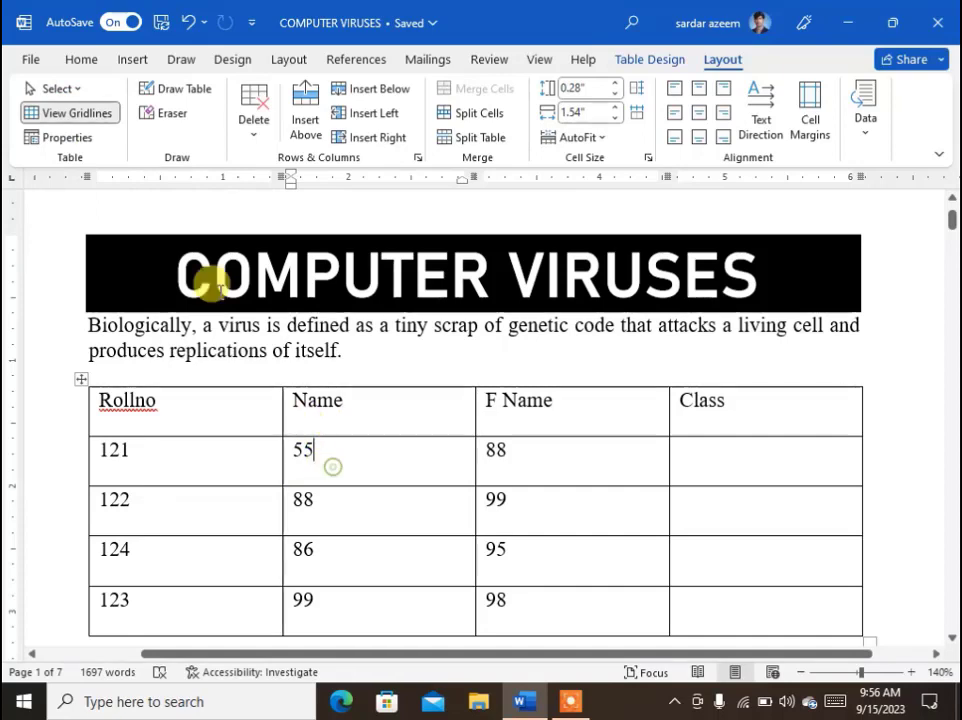
pyautogui.click(78, 90)
pyautogui.click(76, 113)
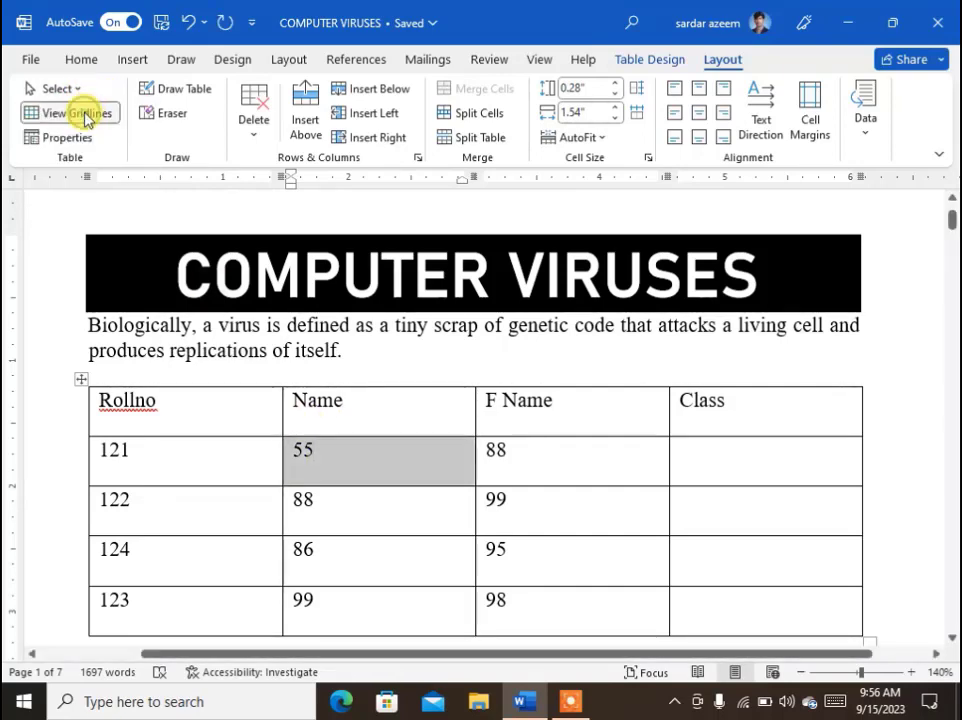
# Step: Toggle the table gridlines display and select the F Name header cell with the Select Cell command
pyautogui.click(85, 114)
pyautogui.click(592, 410)
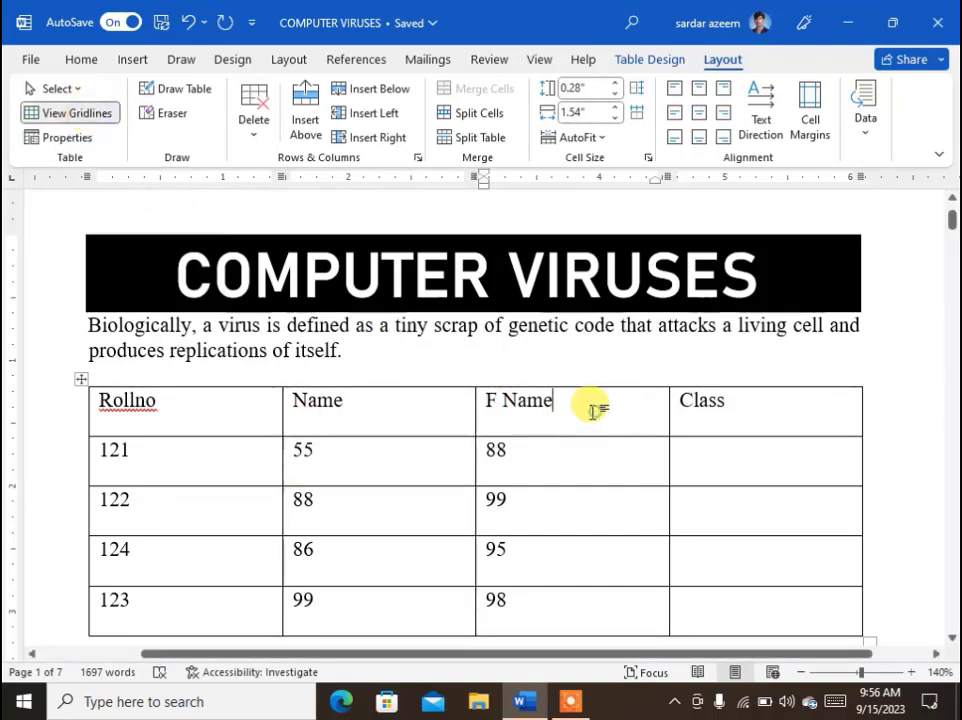
pyautogui.click(40, 92)
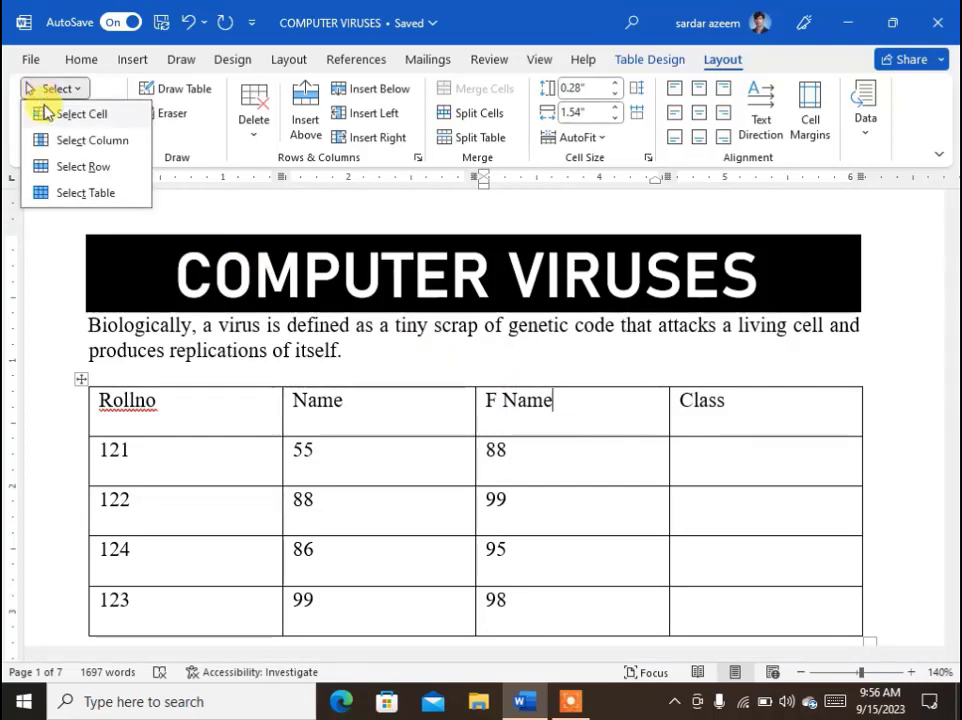
pyautogui.click(72, 114)
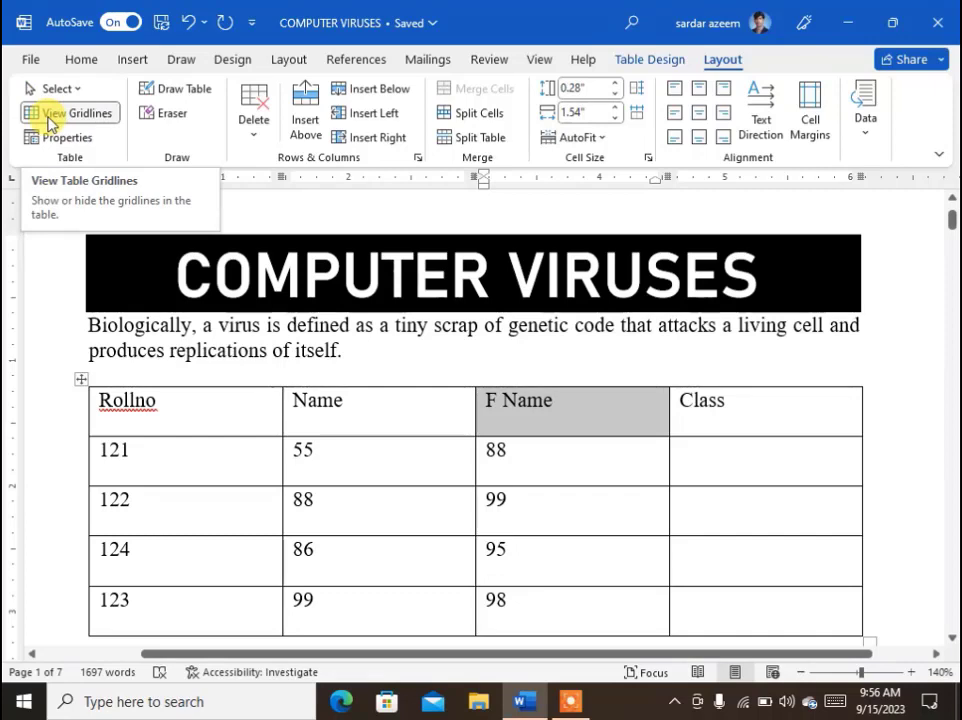
# Step: Toggle the table gridlines display again and select the entire Name column with the Select Column command
pyautogui.click(52, 116)
pyautogui.click(339, 418)
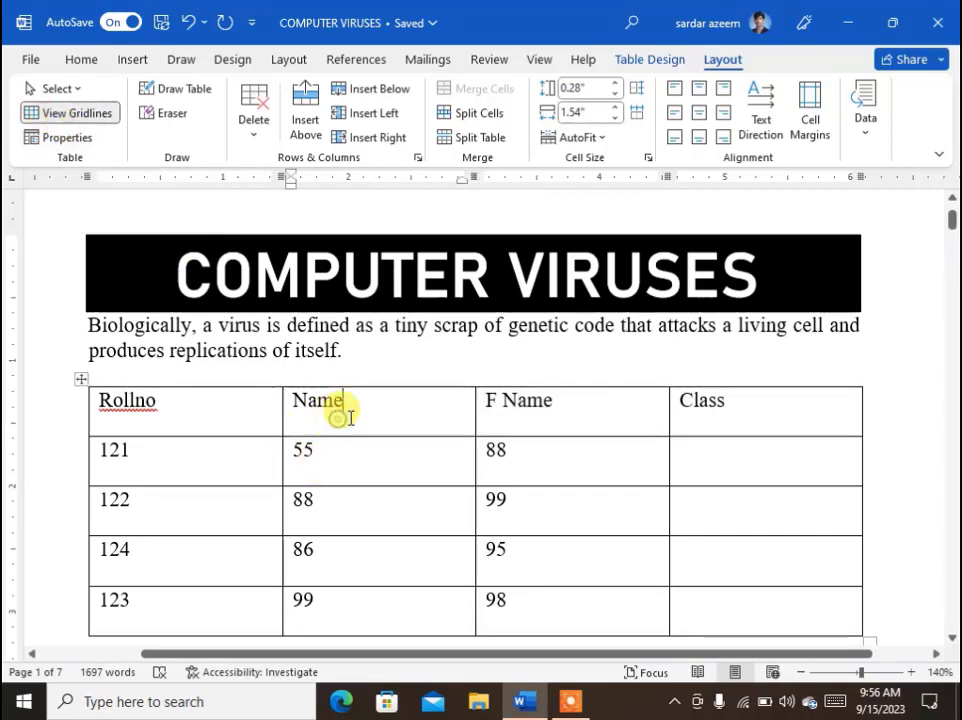
pyautogui.click(68, 92)
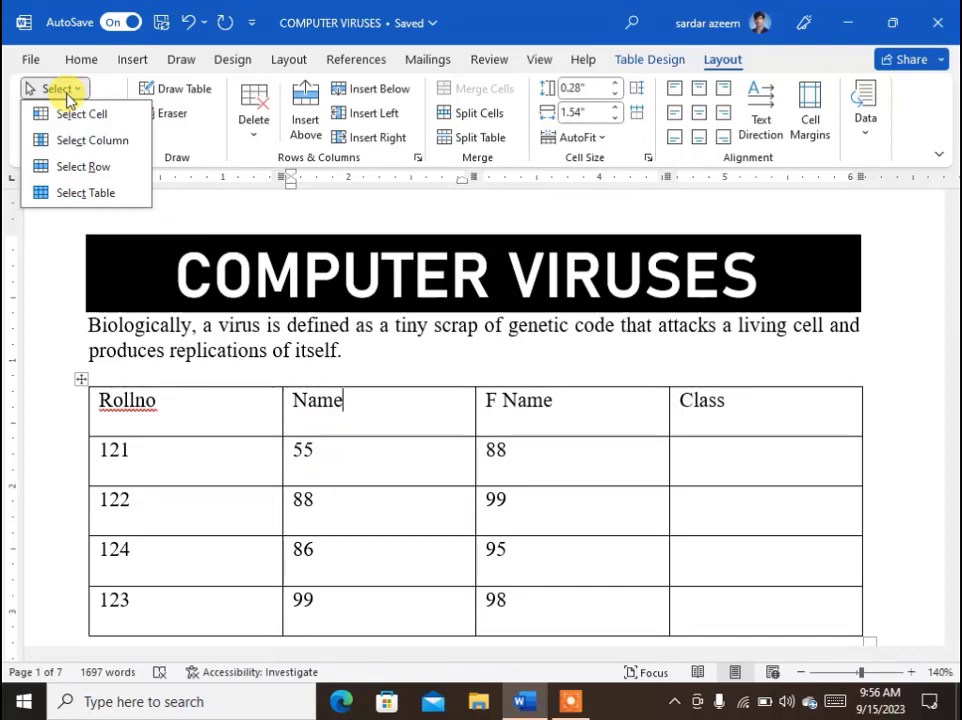
pyautogui.click(73, 142)
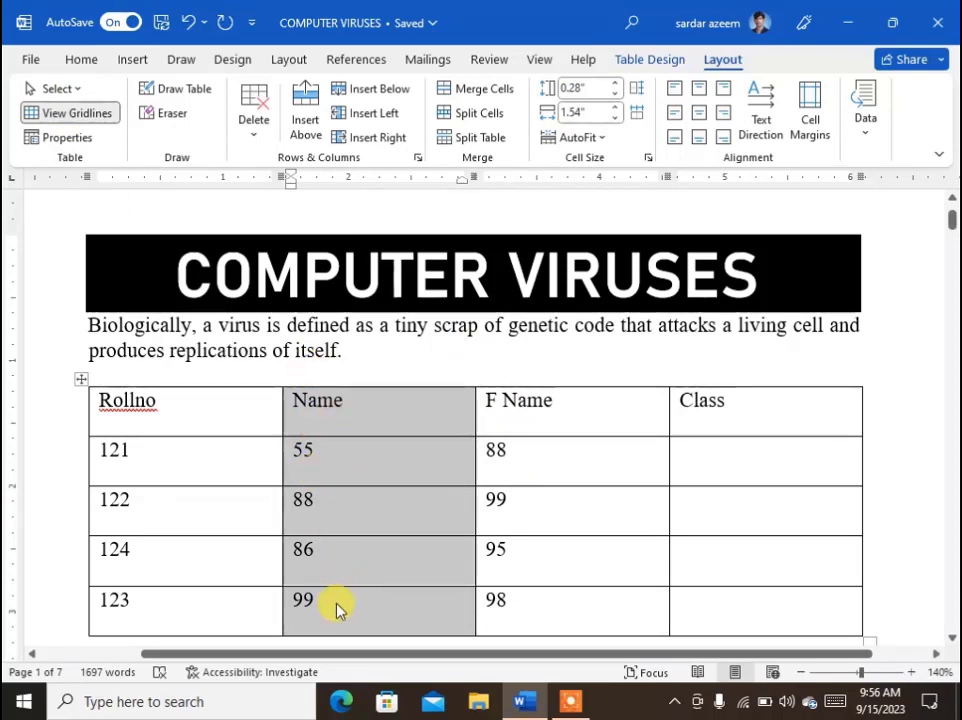
# Step: Select the entire table row for roll number 122 with the Select Row command
pyautogui.click(366, 510)
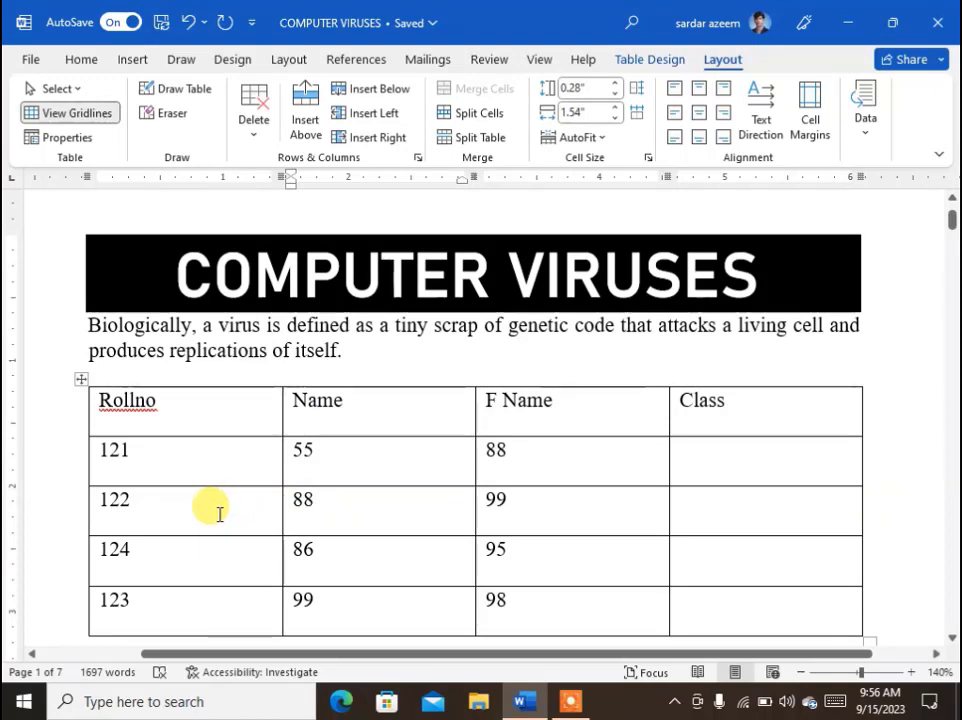
pyautogui.click(50, 89)
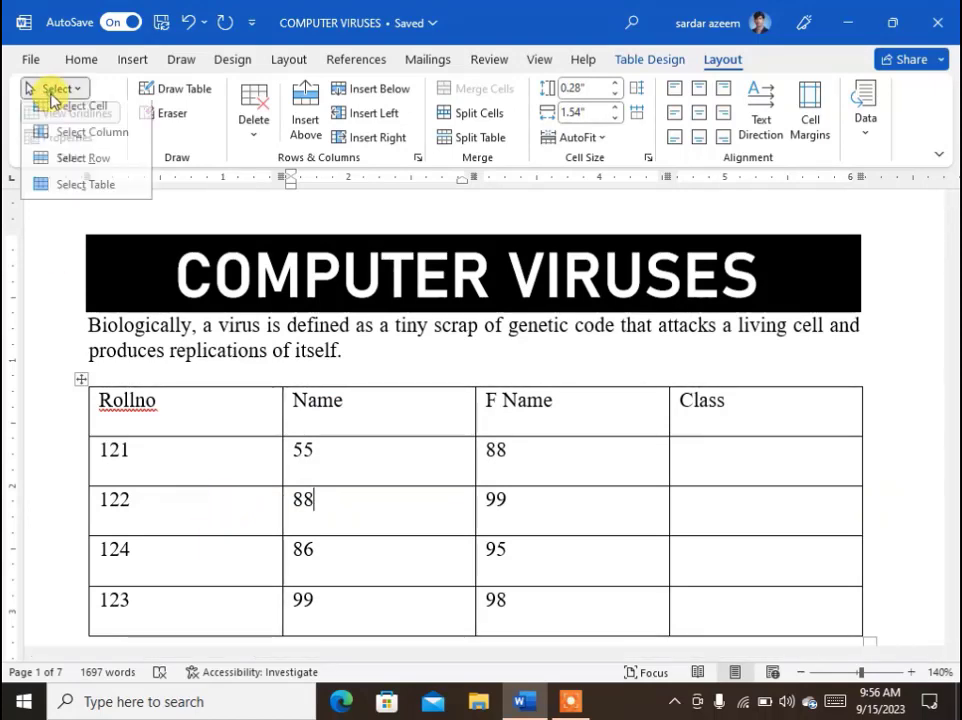
pyautogui.click(201, 498)
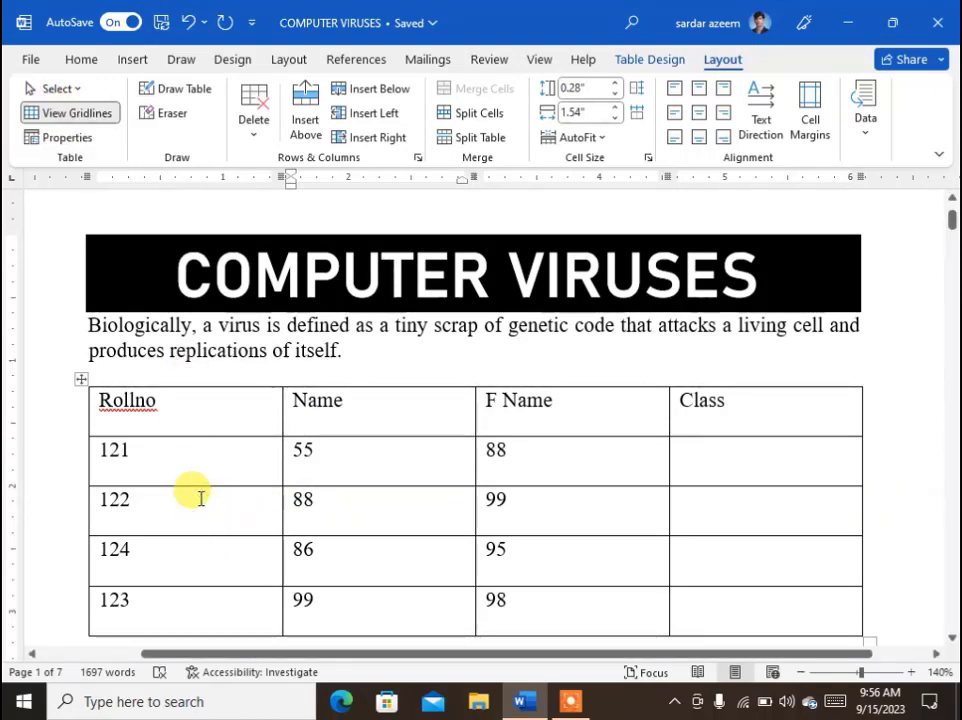
pyautogui.click(201, 498)
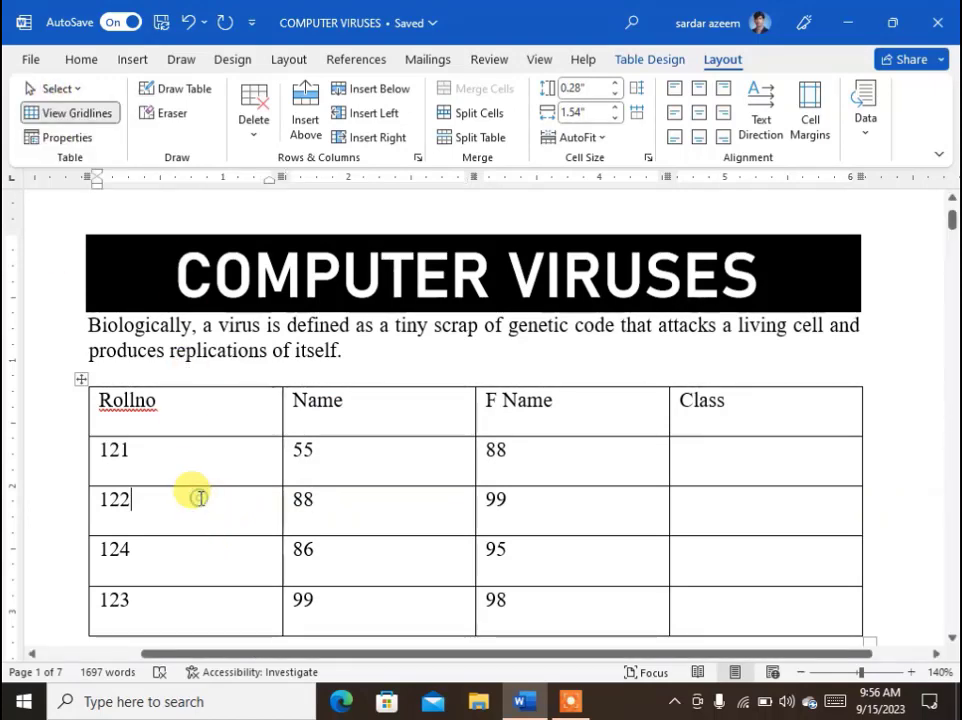
pyautogui.click(80, 93)
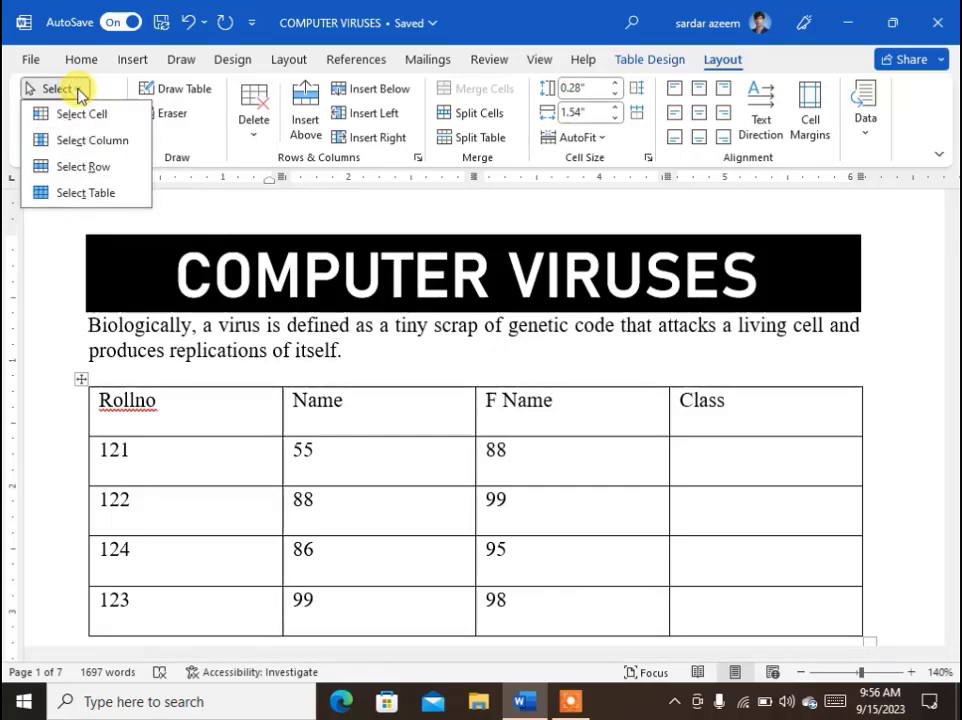
pyautogui.click(74, 167)
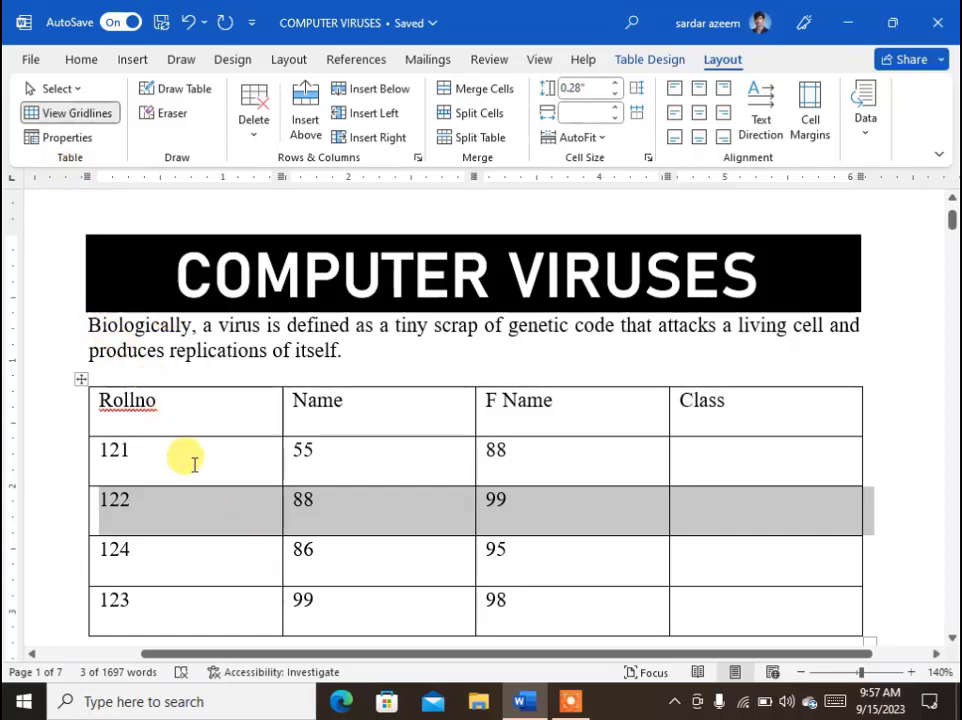
# Step: Select the whole table from the Rollno header cell with the Select Table command
pyautogui.click(181, 415)
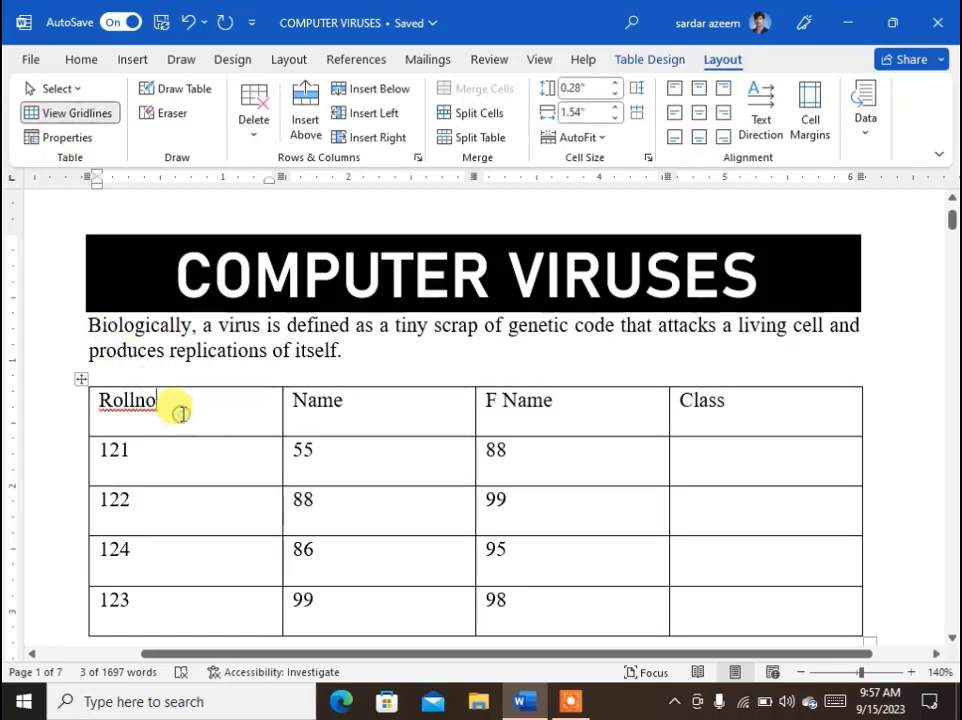
pyautogui.click(58, 89)
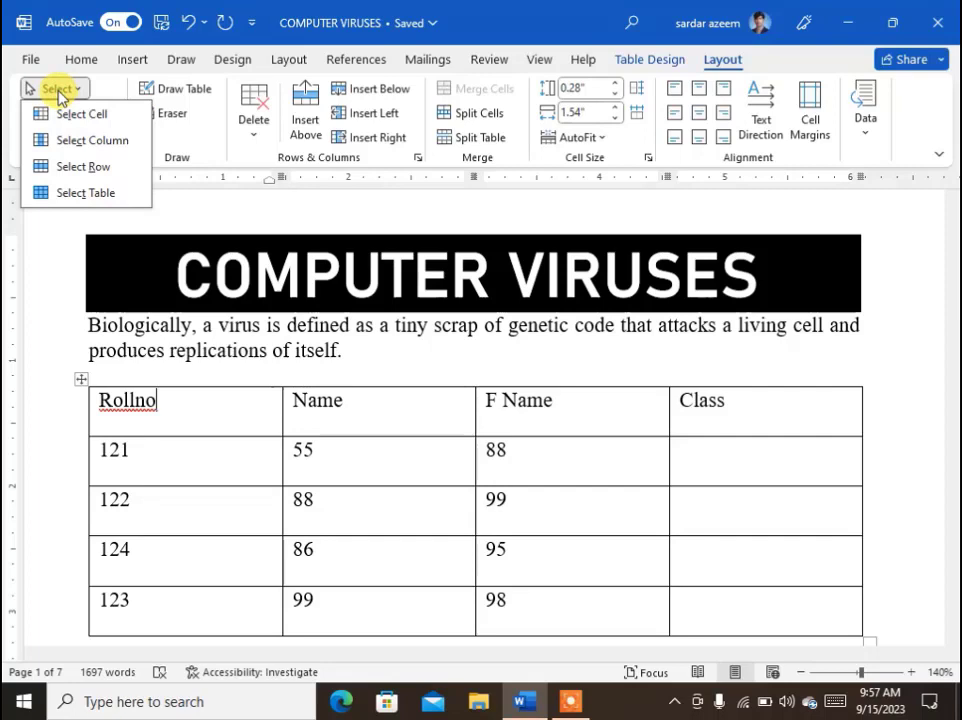
pyautogui.click(70, 193)
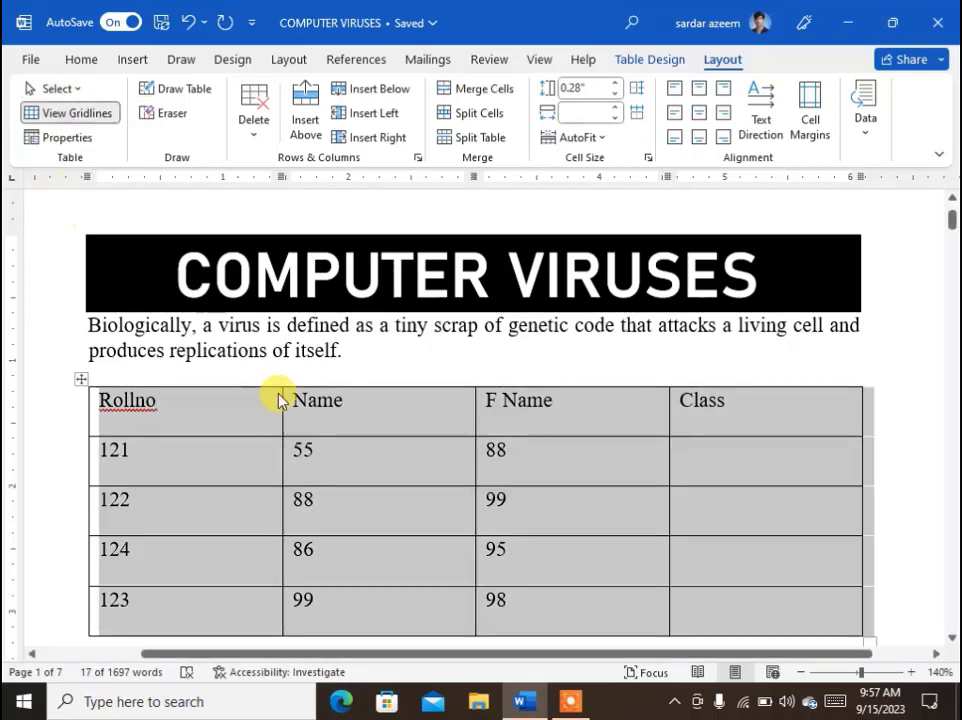
# Step: Select the Name column and the row for roll number 122 by sweeping across their cells directly in the table
pyautogui.click(395, 470)
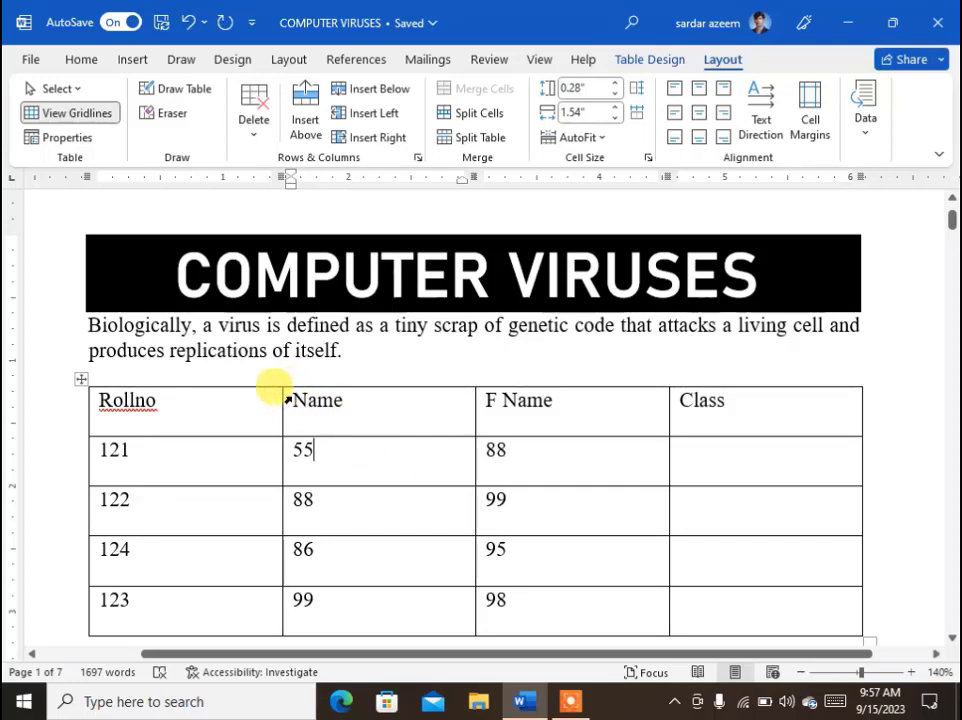
pyautogui.moveTo(316, 412); pyautogui.dragTo(359, 623)
pyautogui.click(200, 516)
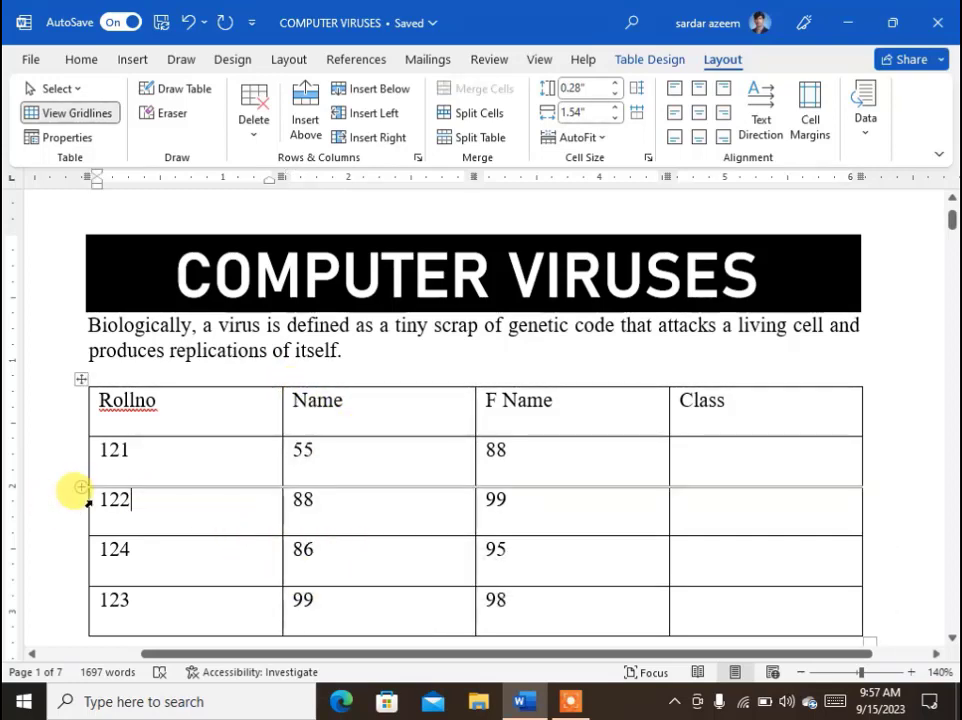
pyautogui.moveTo(78, 494); pyautogui.dragTo(690, 508)
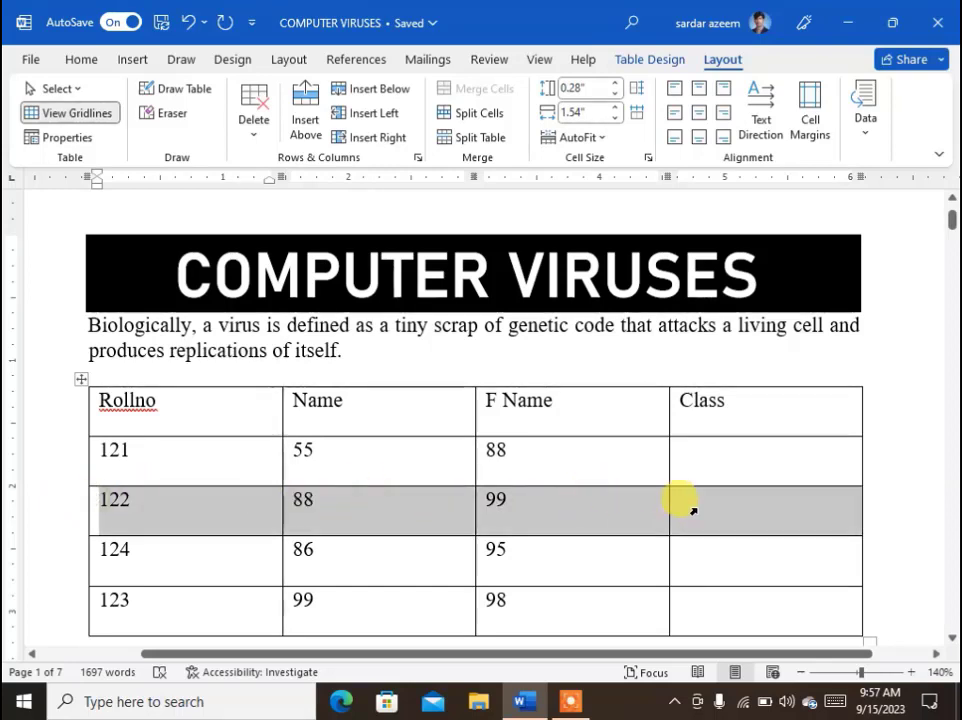
# Step: Select the whole table as a range from the last Class cell to the Rollno header, and clear the selection
pyautogui.click(706, 606)
pyautogui.keyDown('shift'); pyautogui.click(182, 408); pyautogui.keyUp('shift')
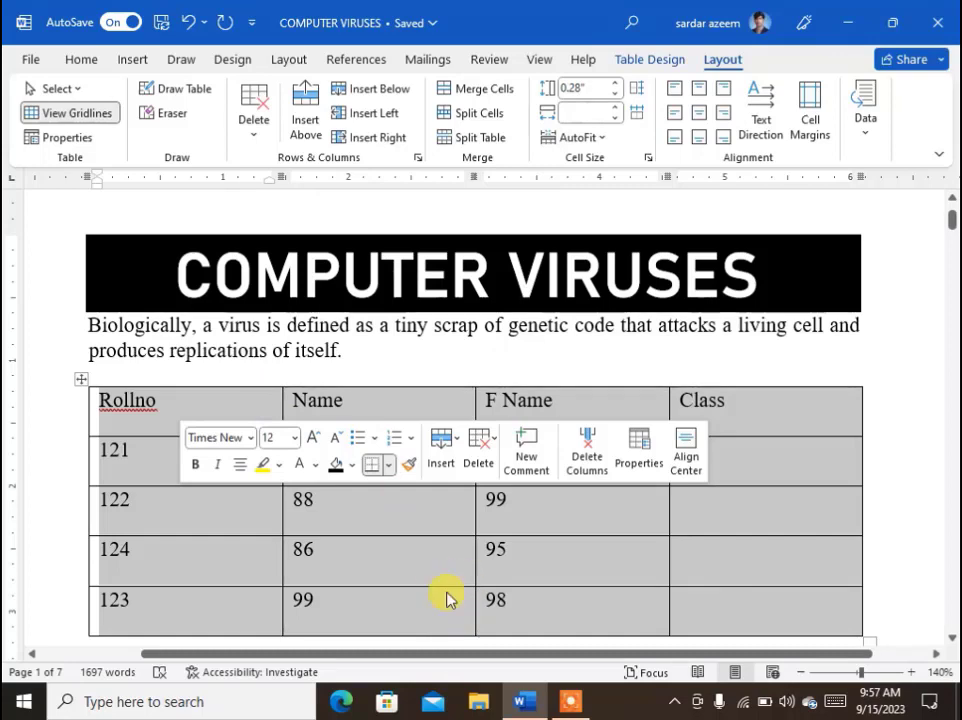
pyautogui.click(217, 502)
pyautogui.click(225, 399)
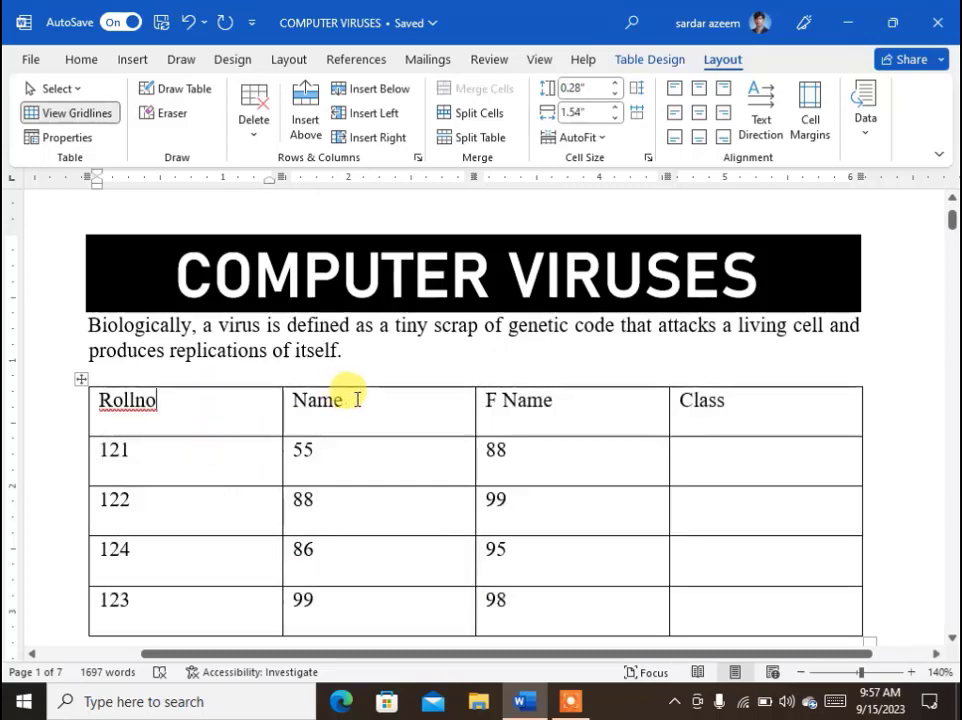
# Step: Extend a selection cell by cell from the Name header down to the last row of that column
pyautogui.click(357, 399)
pyautogui.hotkey('shift', 'Down')
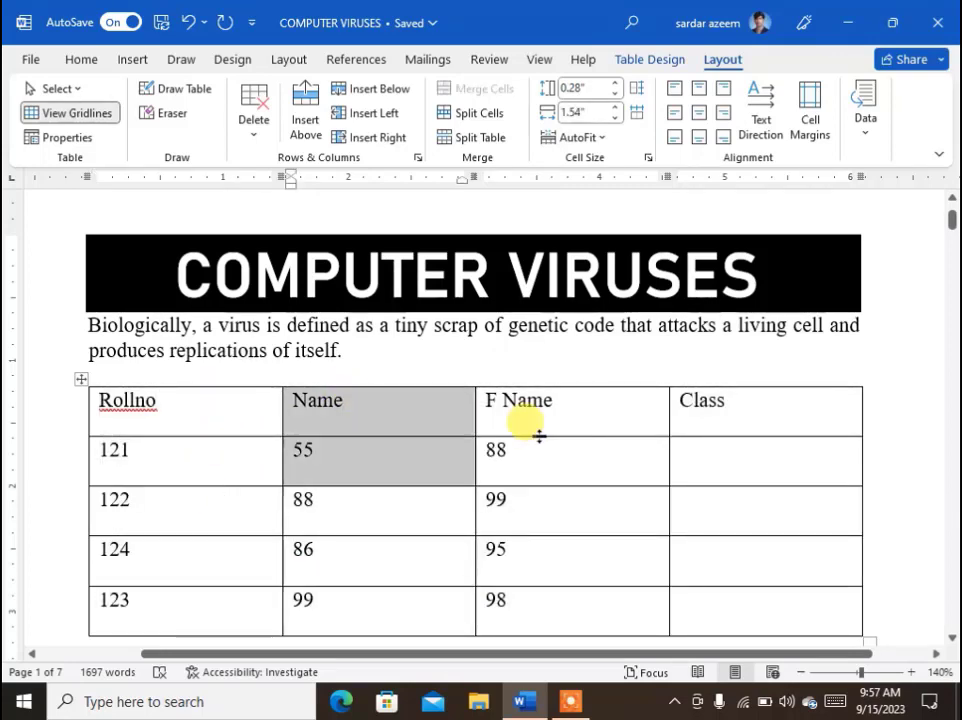
pyautogui.hotkey('shift', 'Down')
pyautogui.hotkey('shift', 'Down')
pyautogui.hotkey('shift', 'Down')
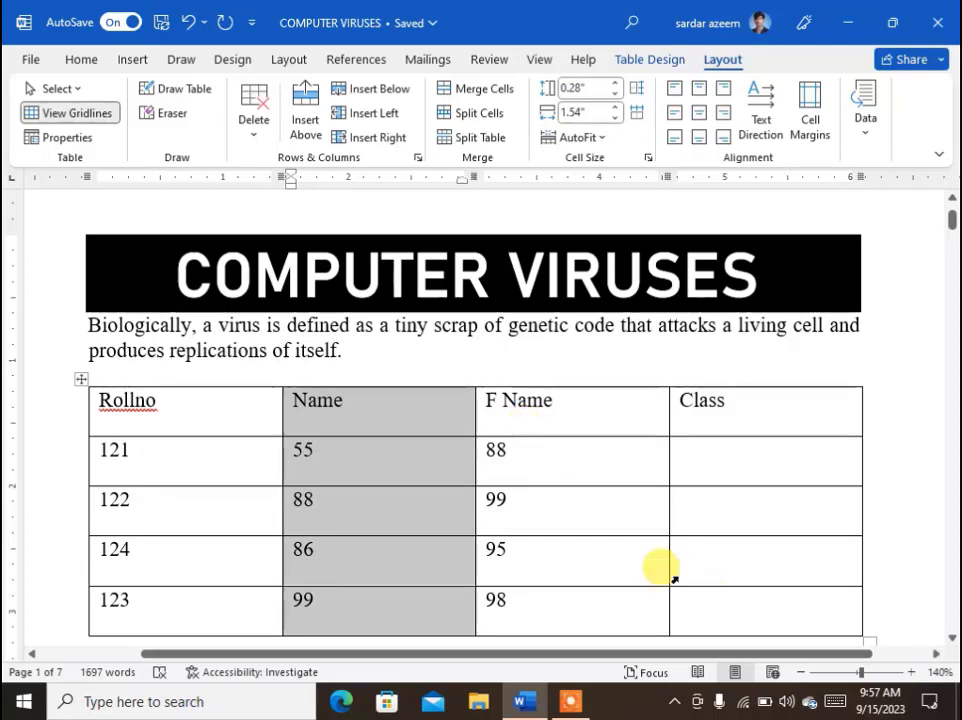
# Step: Extend a selection cell by cell from the 122 cell across its row to the Class column
pyautogui.click(194, 501)
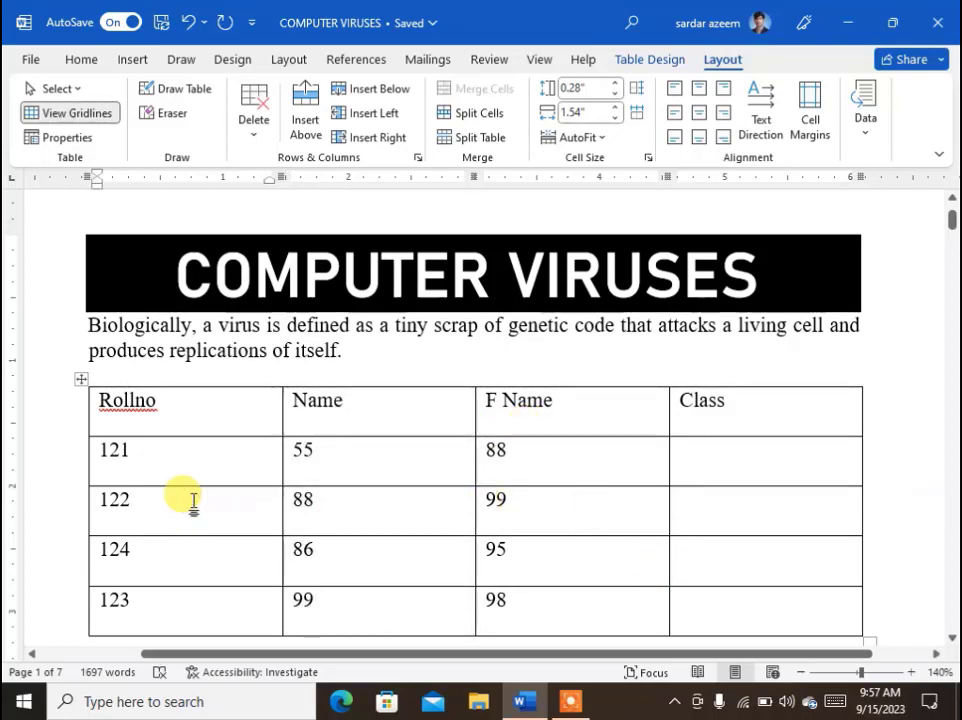
pyautogui.hotkey('shift', 'Right')
pyautogui.hotkey('shift', 'Right')
pyautogui.hotkey('shift', 'Right')
pyautogui.hotkey('shift', 'Right')
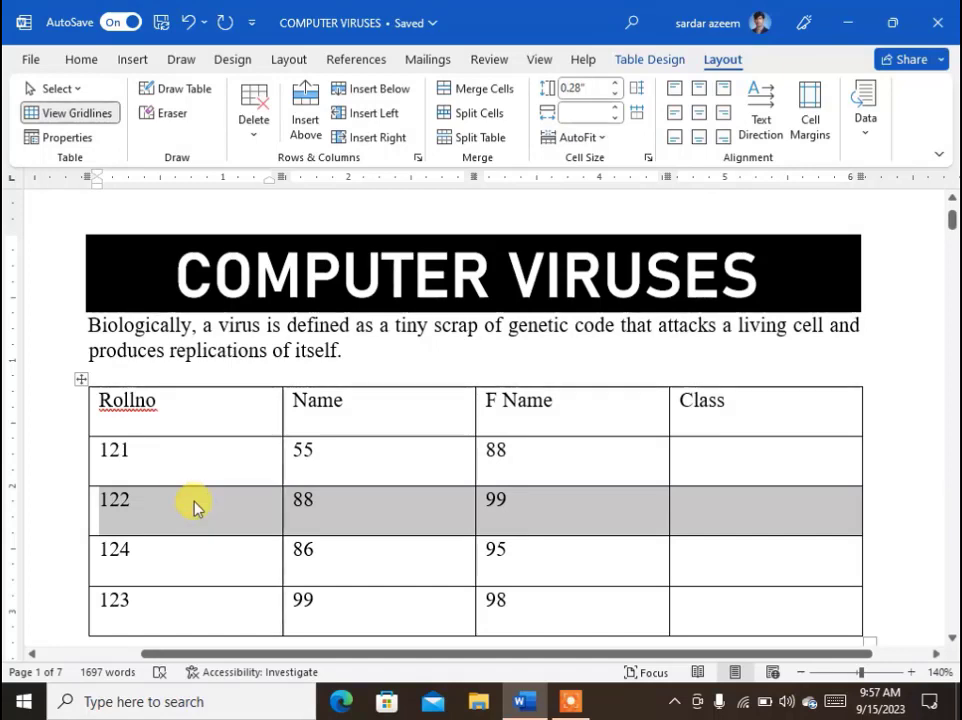
# Step: Extend a selection backwards from the empty Class cell of the last row to the 123 cell
pyautogui.click(553, 522)
pyautogui.click(688, 598)
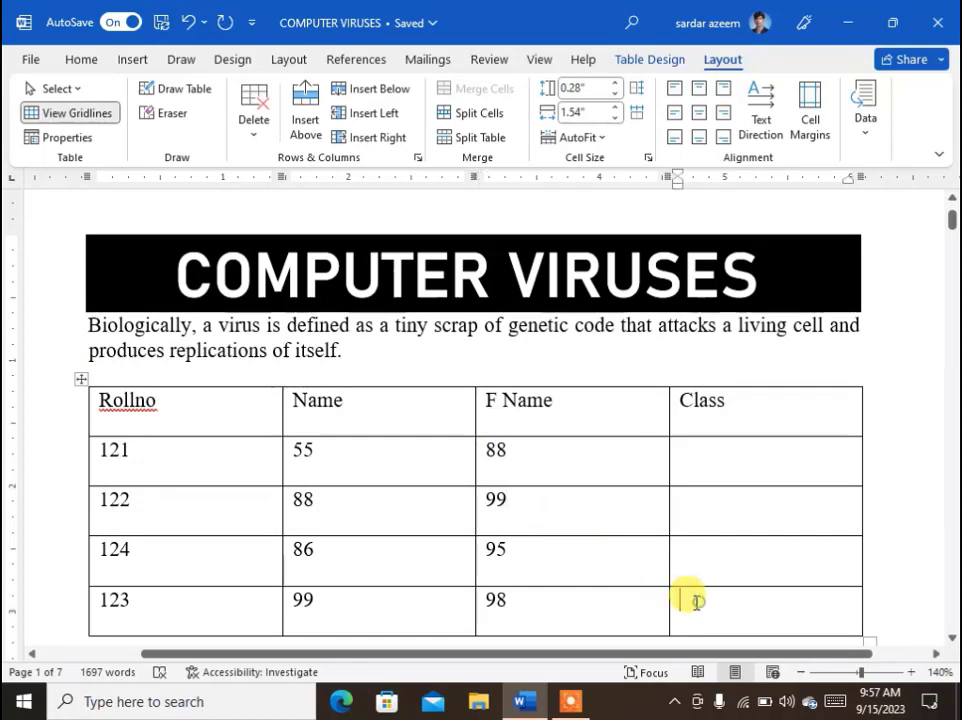
pyautogui.hotkey('shift', 'Left')
pyautogui.hotkey('shift', 'Left')
pyautogui.hotkey('shift', 'Left')
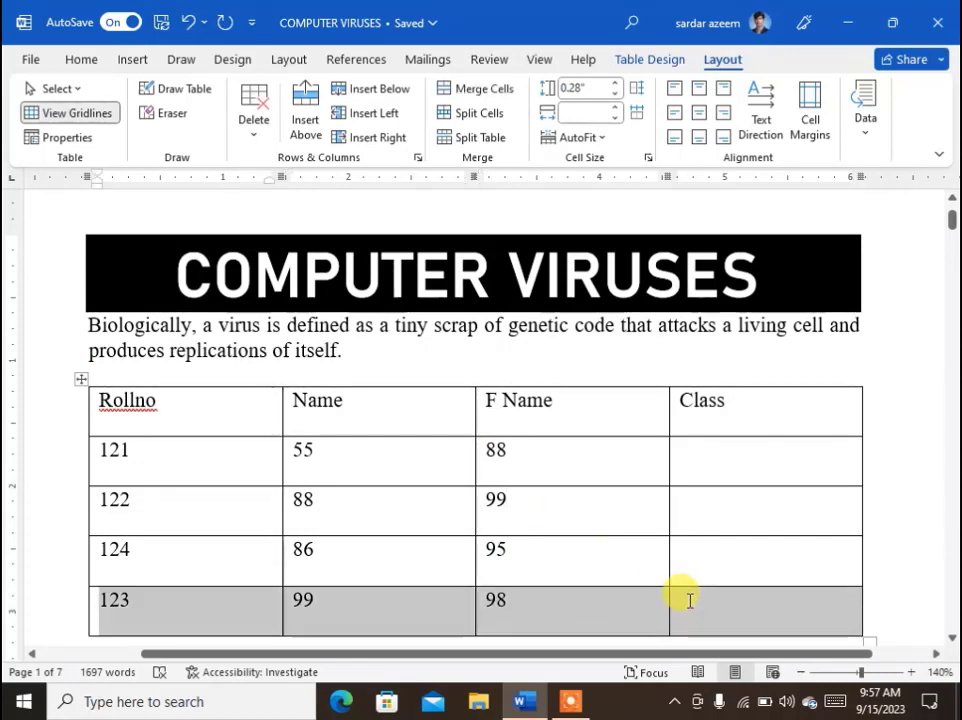
# Step: Extend the last-row selection upwards row by row to the header row so it covers the whole table, and clear the selection
pyautogui.hotkey('shift', 'Up')
pyautogui.hotkey('shift', 'Up')
pyautogui.hotkey('shift', 'Up')
pyautogui.hotkey('shift', 'Up')
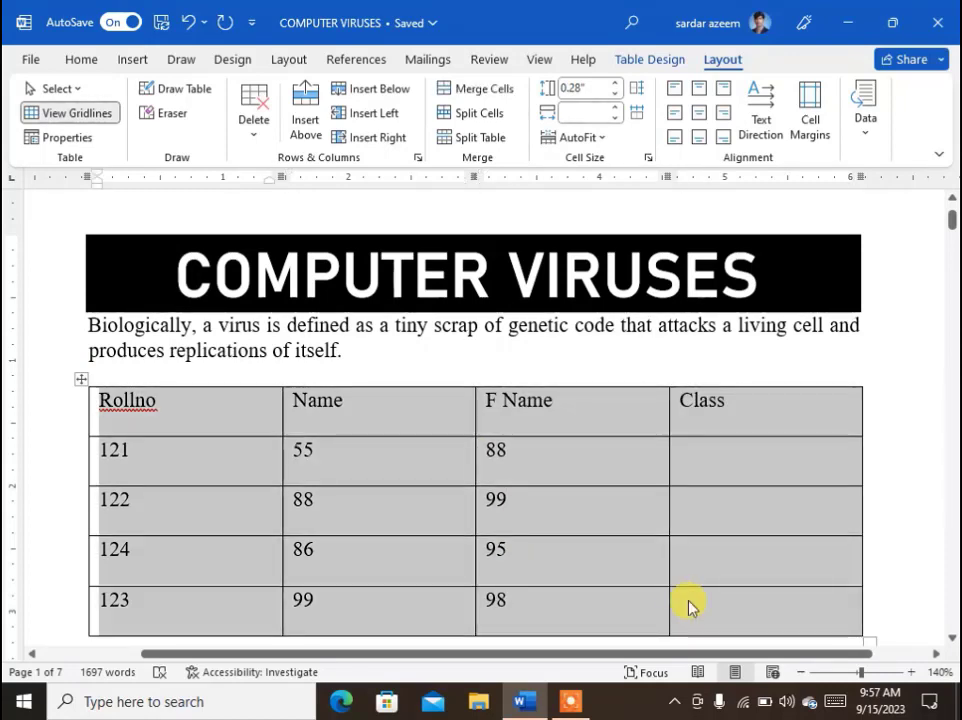
pyautogui.click(148, 412)
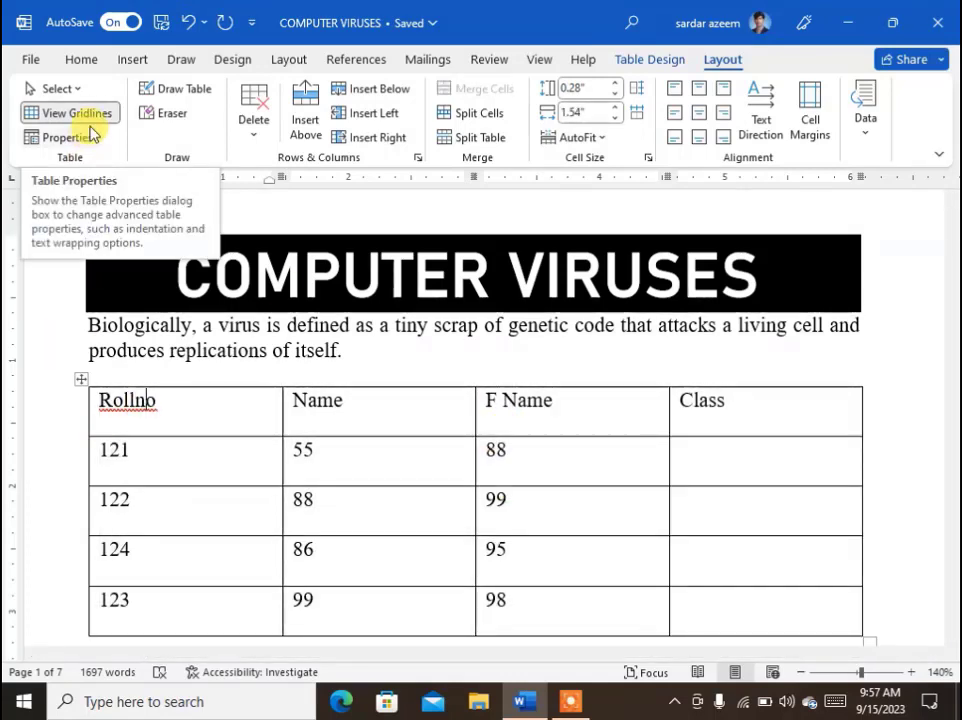
# Step: Check how the bordered Rollno table looks in the print preview, and return to the document
pyautogui.click(288, 405)
pyautogui.click(386, 502)
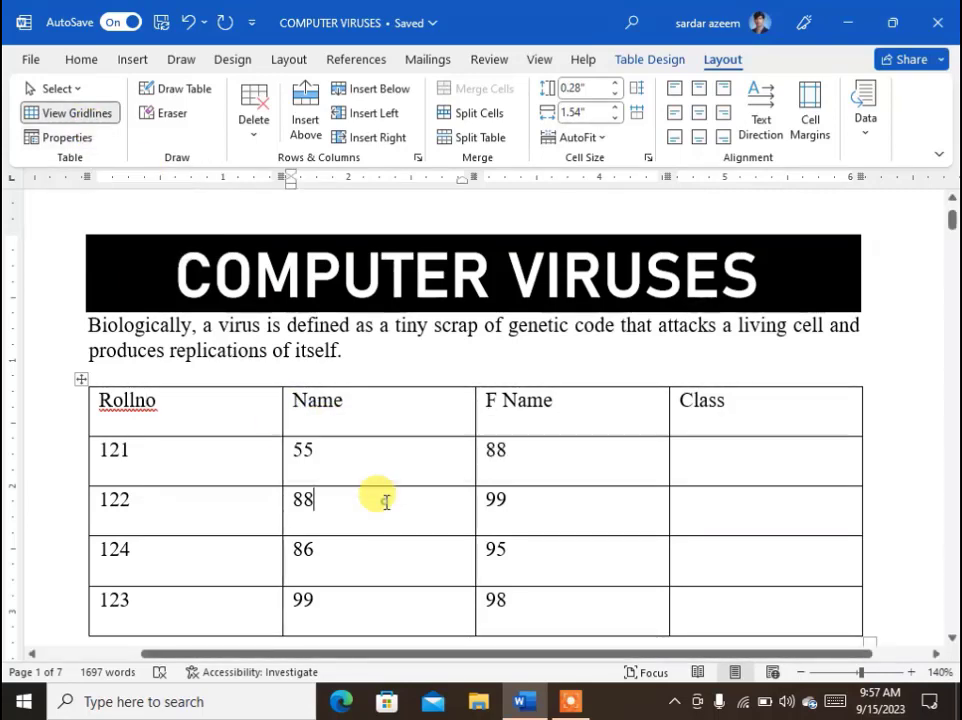
pyautogui.scroll(-2, 385, 508)
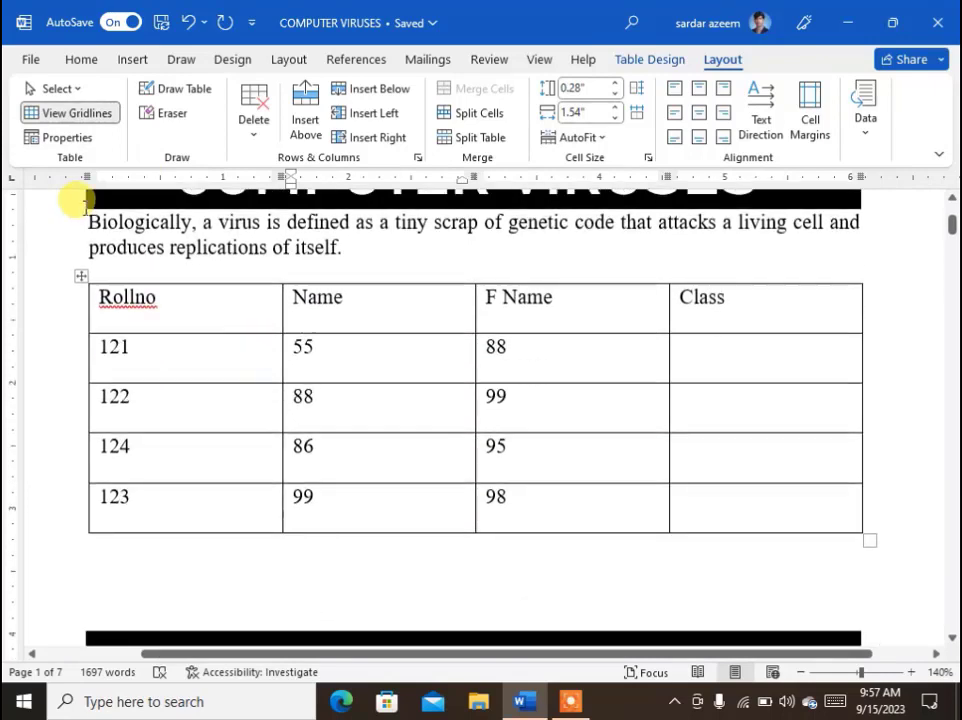
pyautogui.click(32, 60)
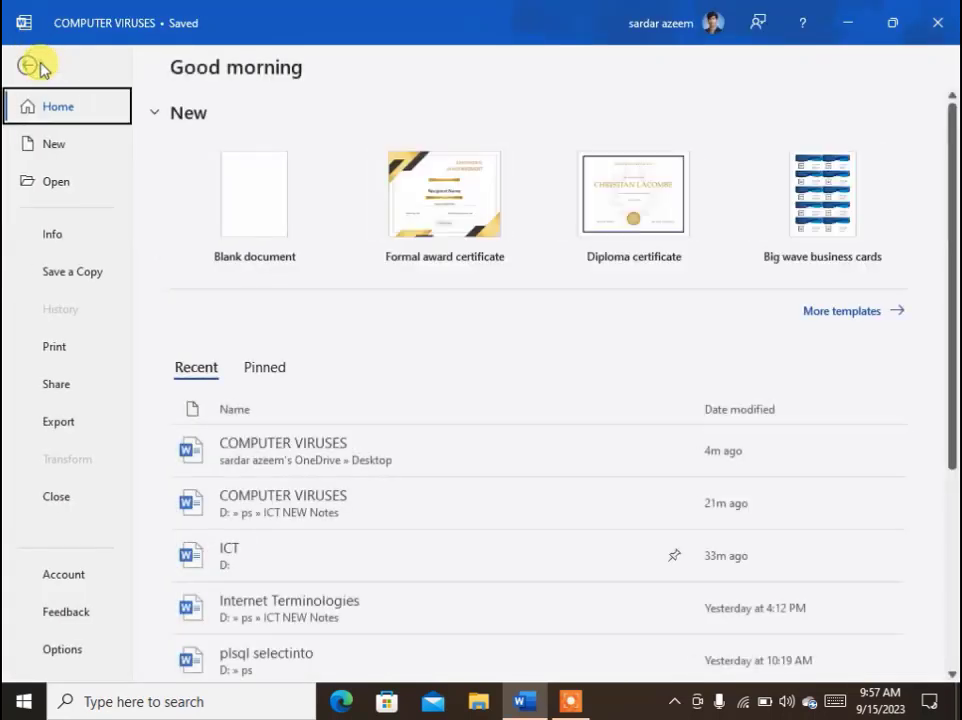
pyautogui.click(54, 348)
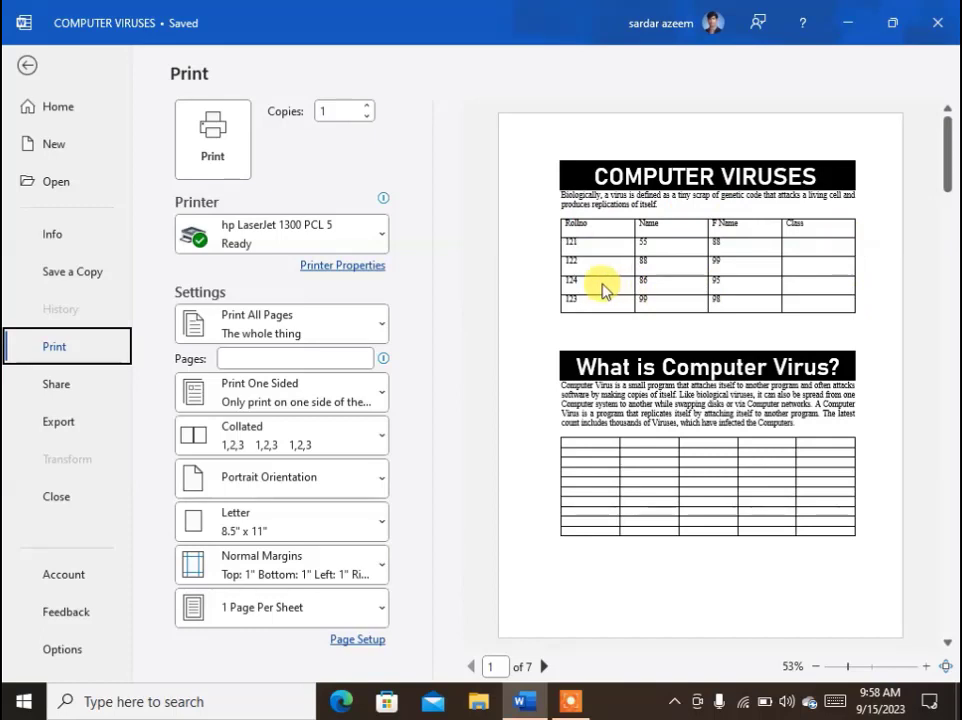
pyautogui.click(24, 68)
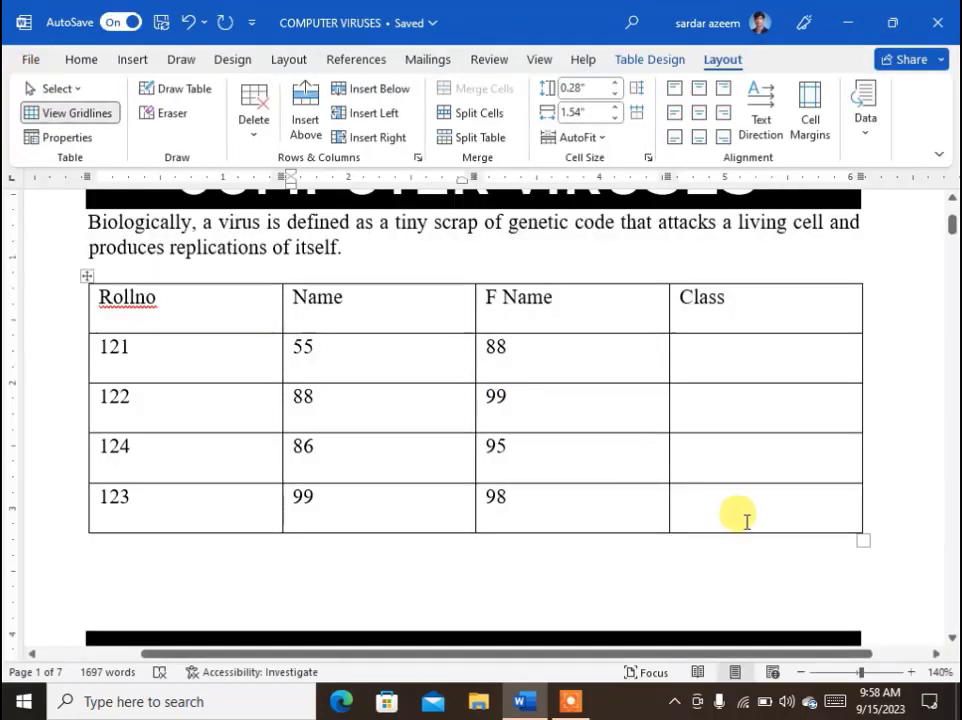
# Step: Remove all borders from the whole Rollno table with No Border, and deselect it
pyautogui.moveTo(740, 505)
pyautogui.mouseDown()
pyautogui.moveTo(311, 376)
pyautogui.moveTo(118, 300)
pyautogui.mouseUp()
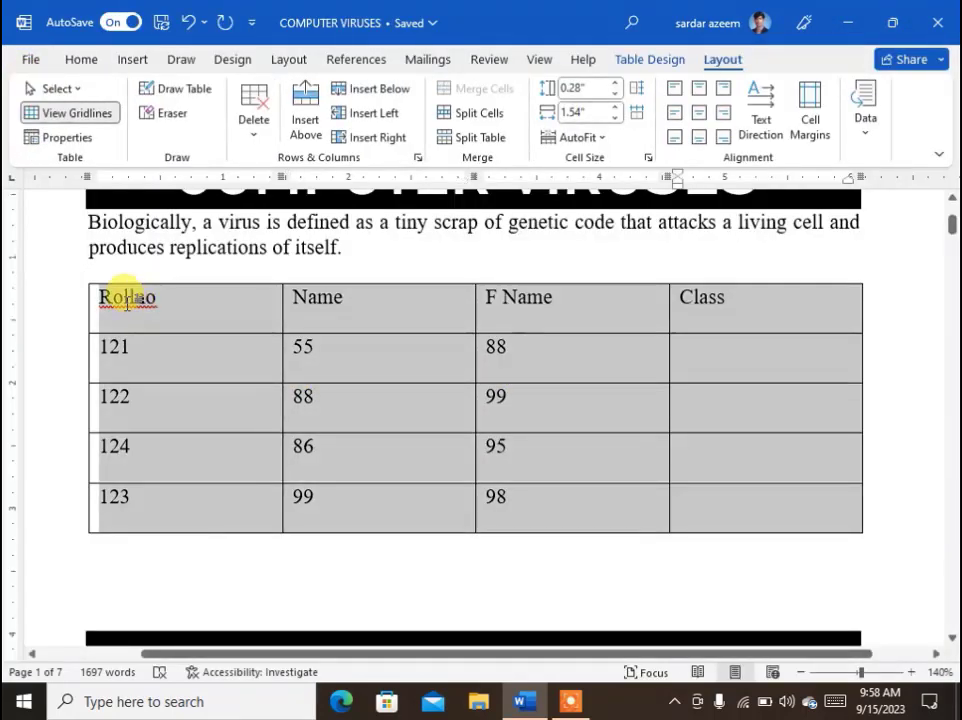
pyautogui.click(645, 60)
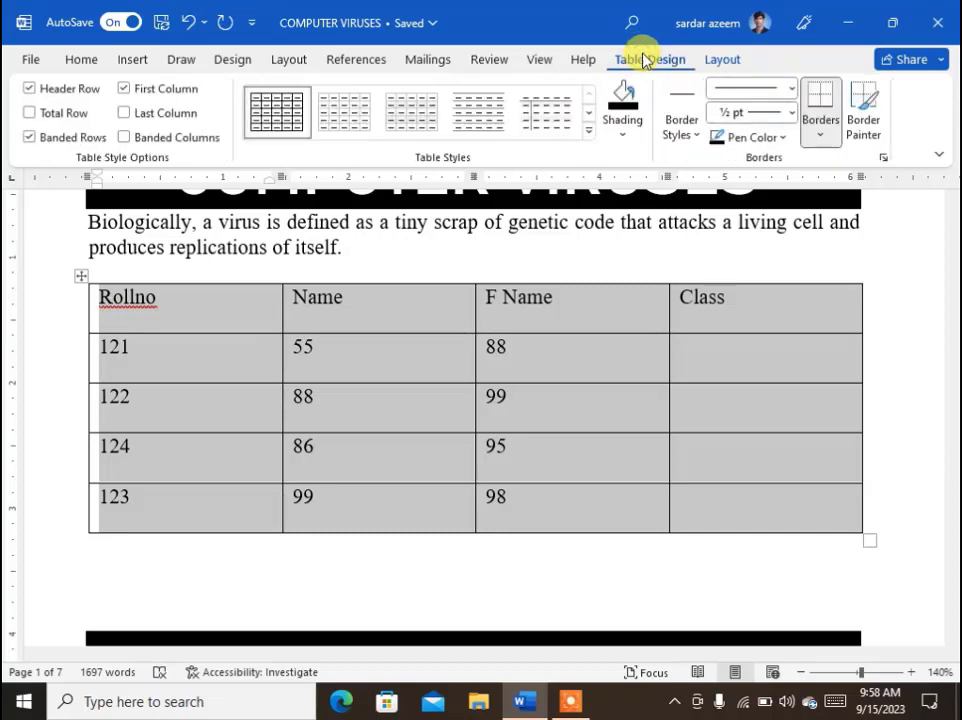
pyautogui.click(822, 138)
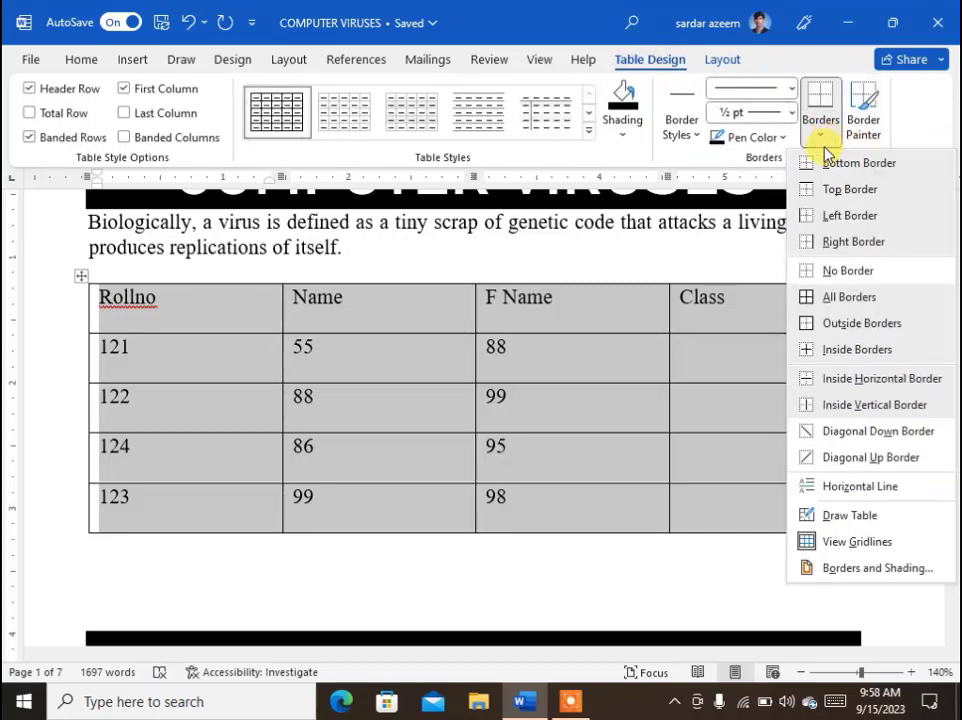
pyautogui.click(828, 272)
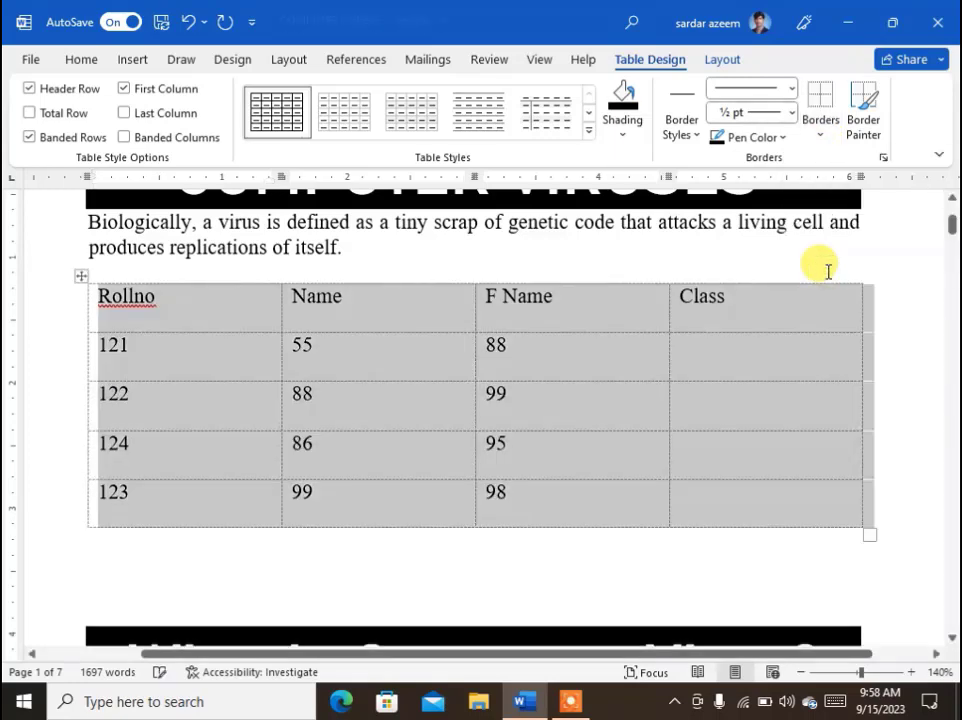
pyautogui.click(604, 398)
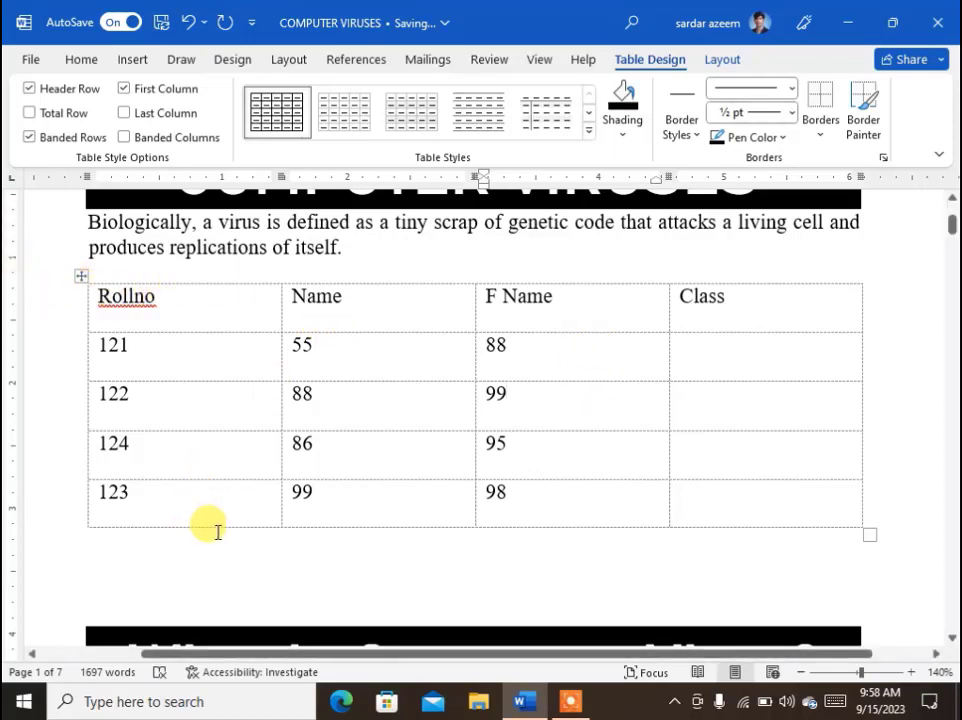
# Step: Check in the print preview how the Rollno table prints without borders, and return to the document
pyautogui.click(16, 64)
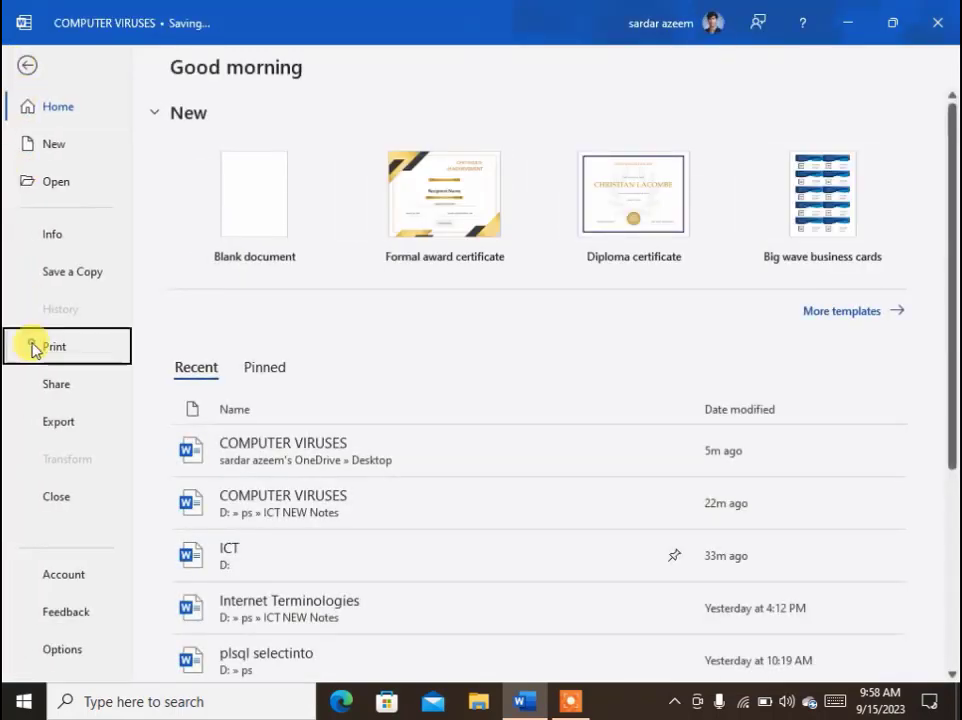
pyautogui.click(40, 346)
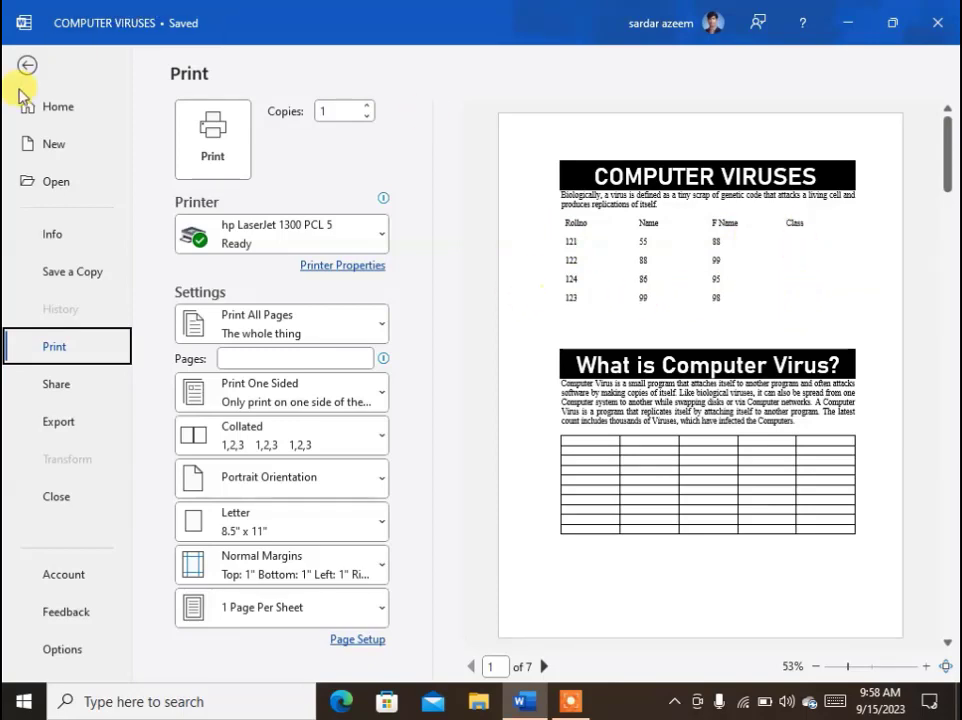
pyautogui.click(26, 67)
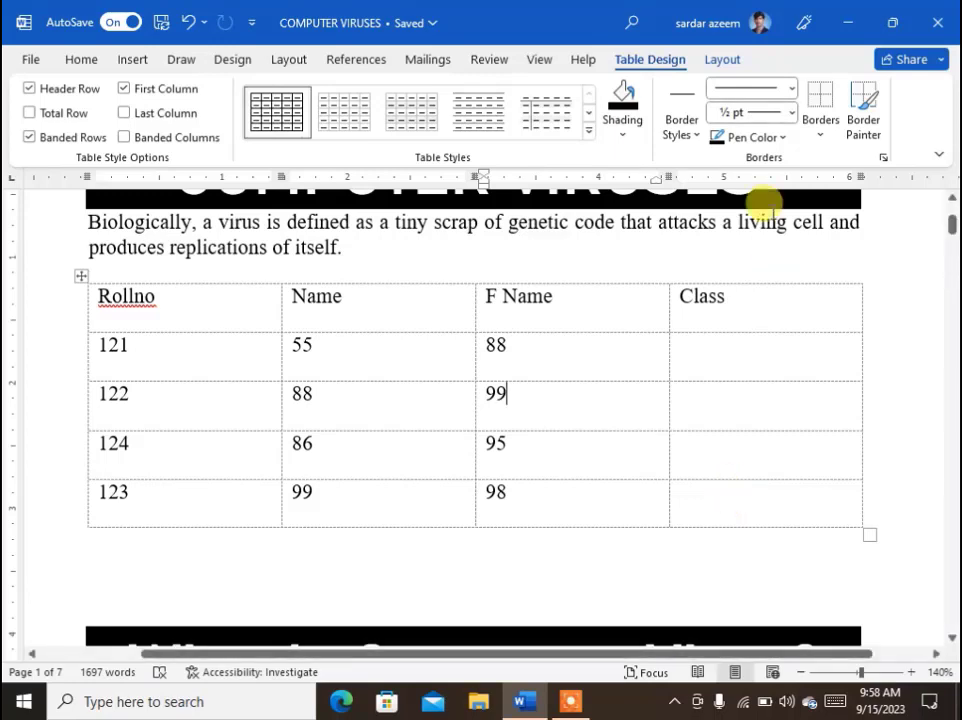
# Step: Select the whole Rollno table, hide its gridlines, and clear the selection
pyautogui.moveTo(795, 293); pyautogui.dragTo(133, 490)
pyautogui.click(712, 62)
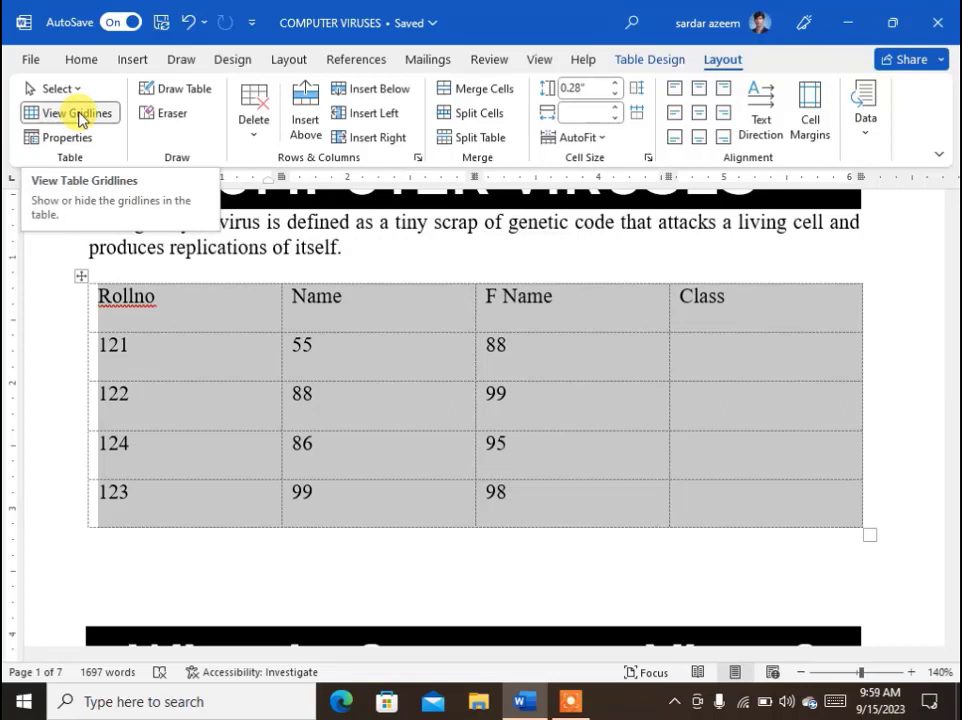
pyautogui.click(79, 116)
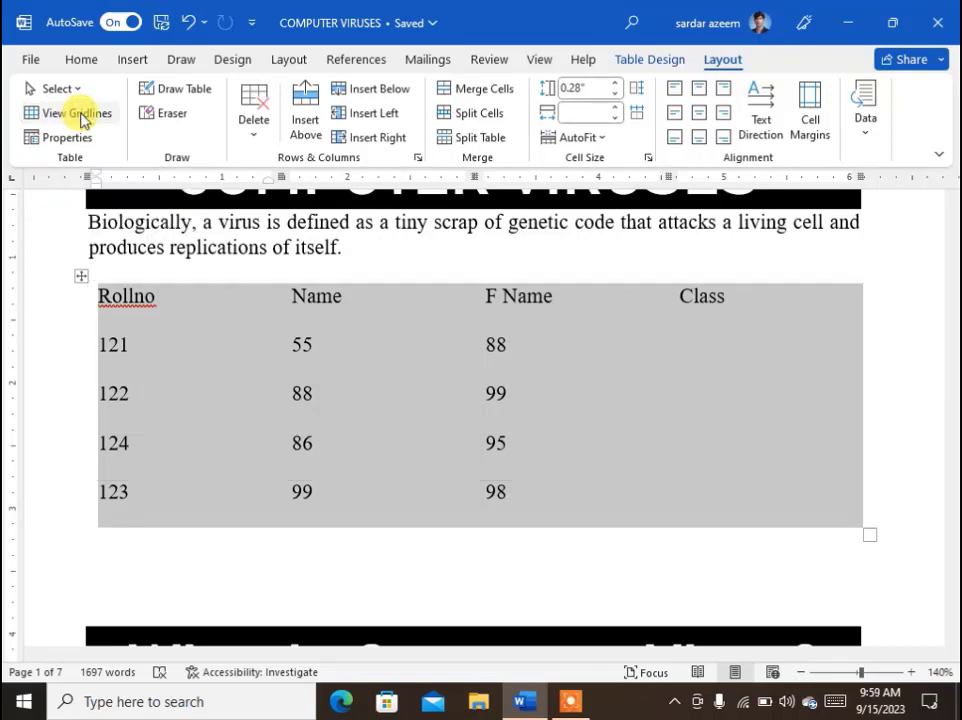
pyautogui.click(318, 423)
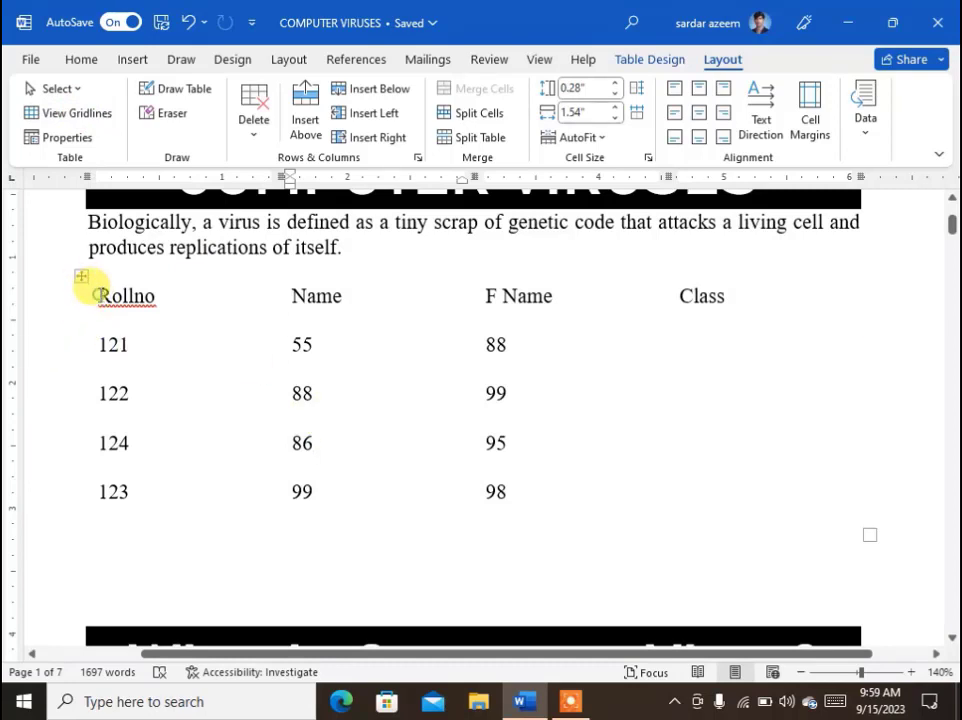
# Step: Select the whole Rollno table again, turn its gridlines back on, and clear the selection
pyautogui.moveTo(118, 292); pyautogui.dragTo(764, 511)
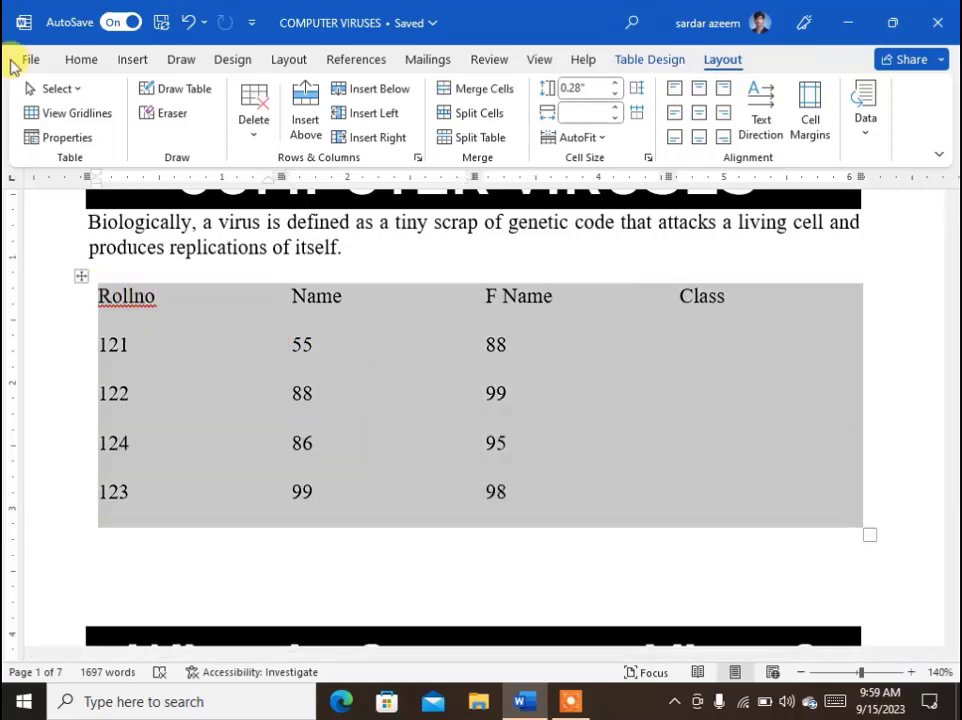
pyautogui.click(70, 118)
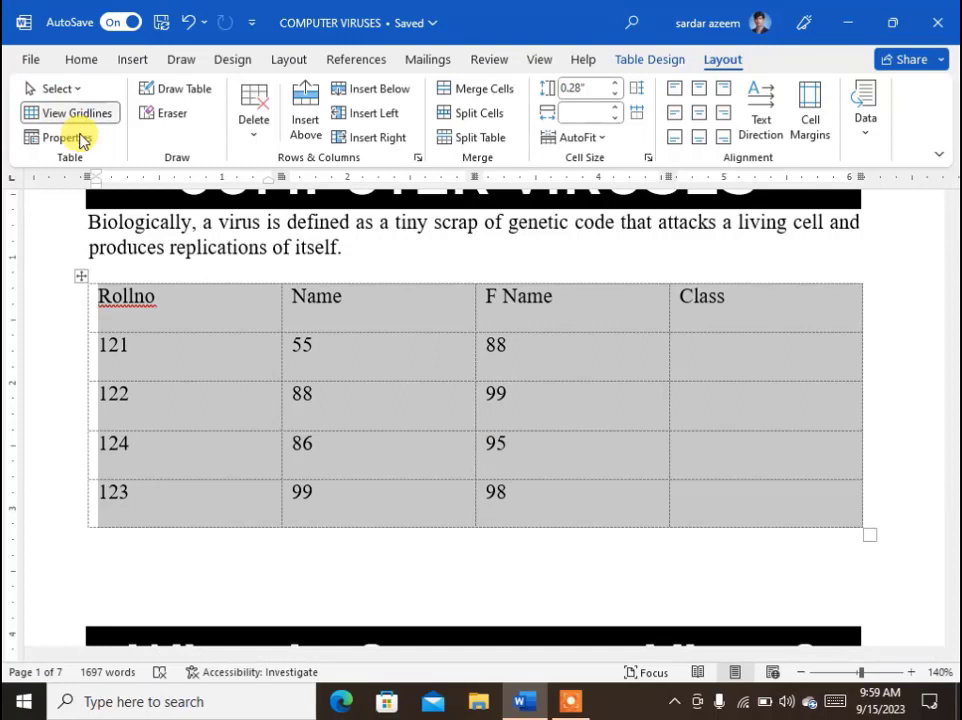
pyautogui.click(232, 355)
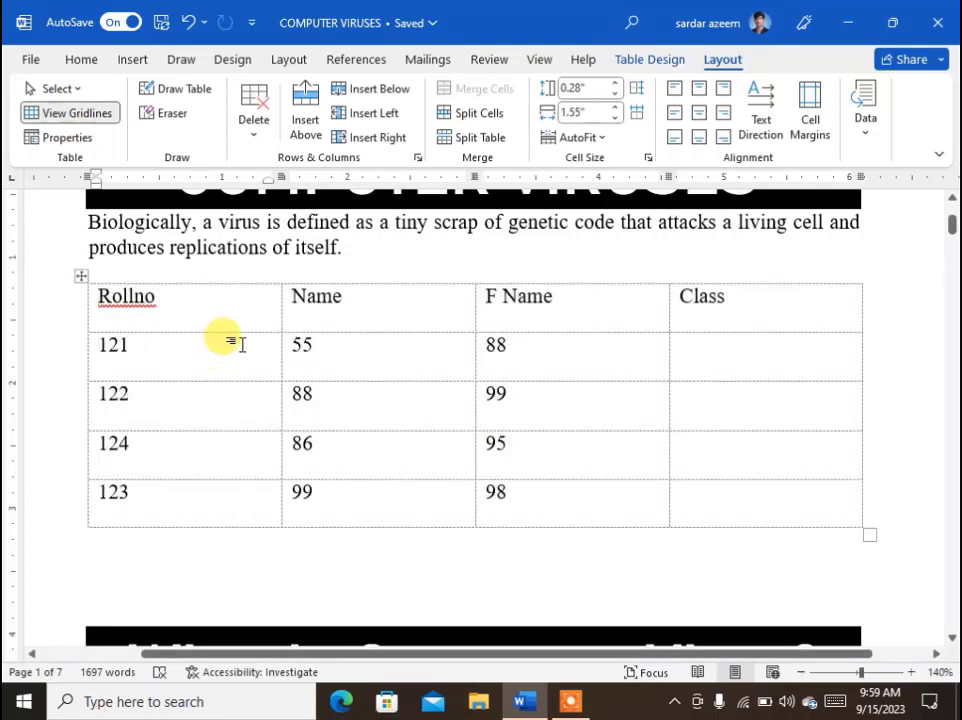
# Step: Apply All Borders to every cell of the Rollno table, and deselect it
pyautogui.moveTo(724, 504); pyautogui.dragTo(90, 294)
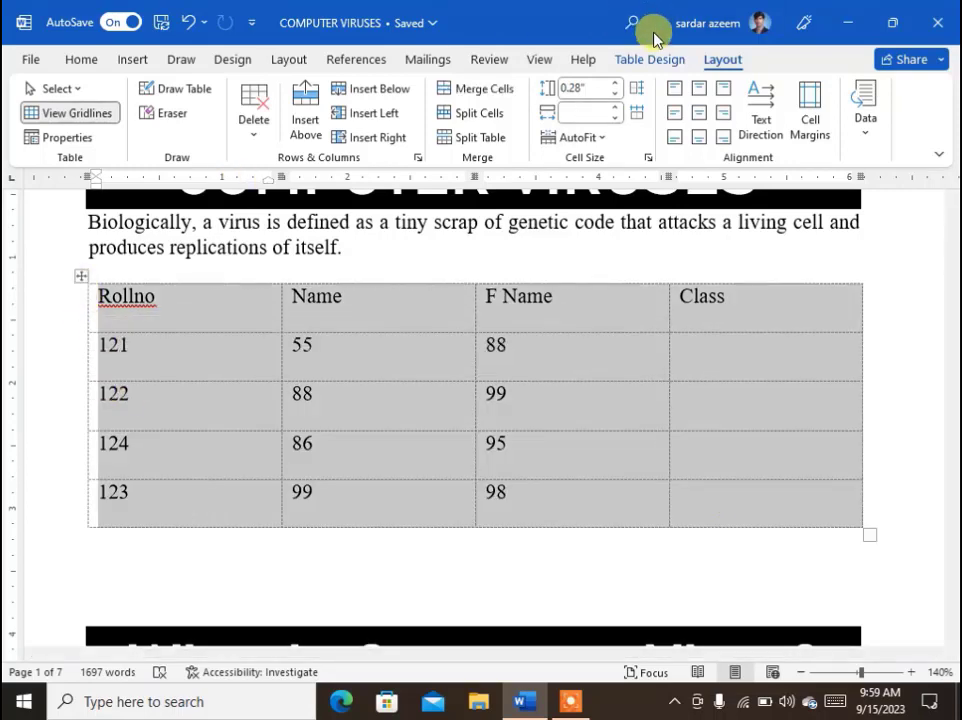
pyautogui.click(649, 60)
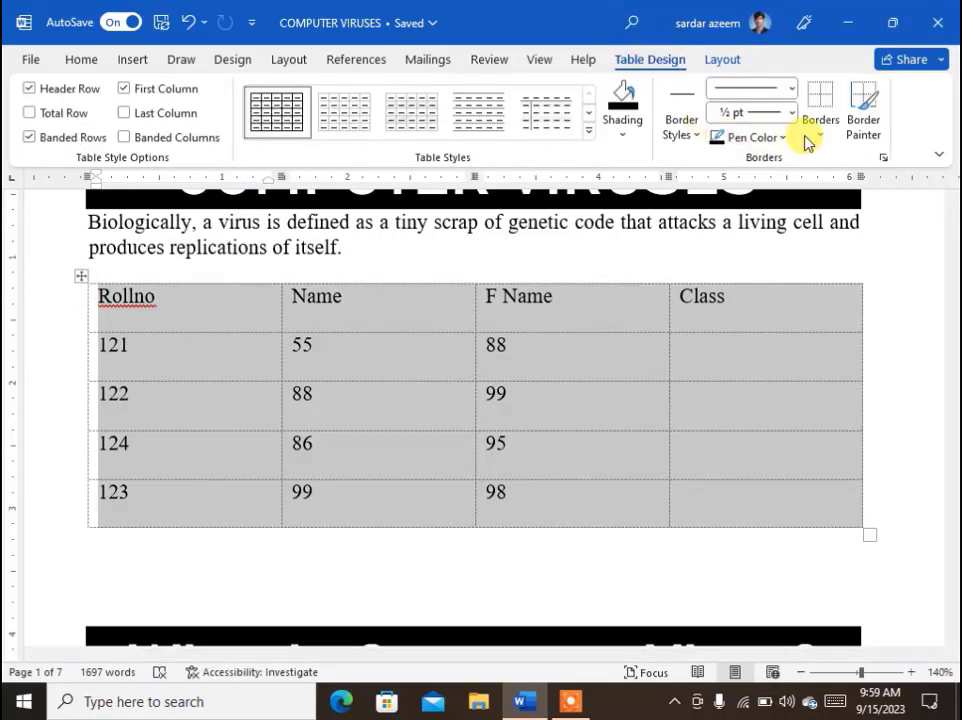
pyautogui.click(820, 140)
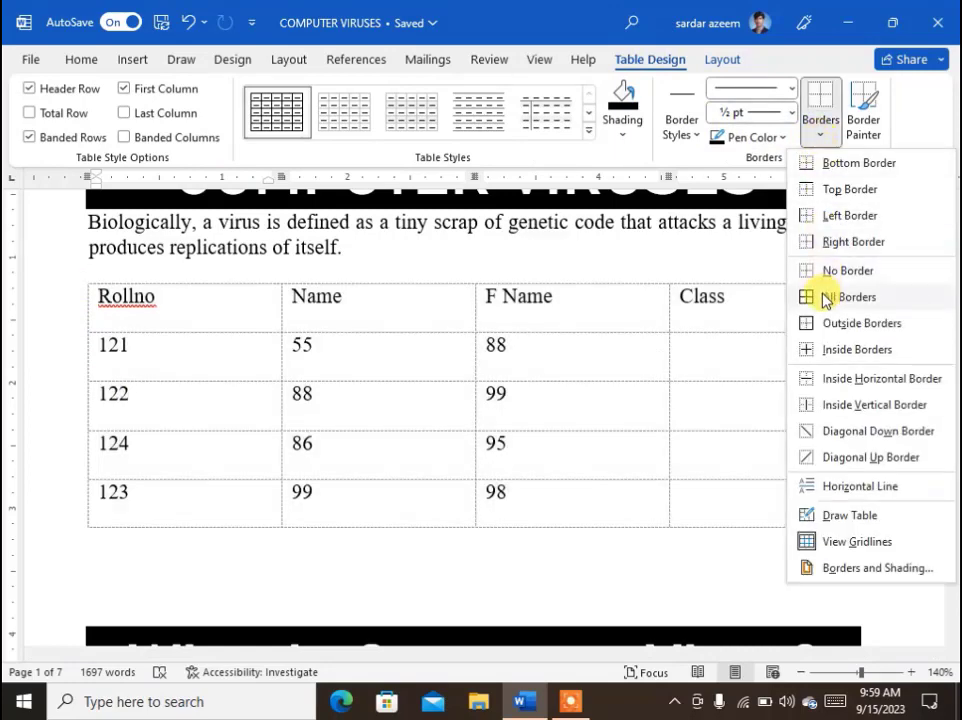
pyautogui.click(824, 296)
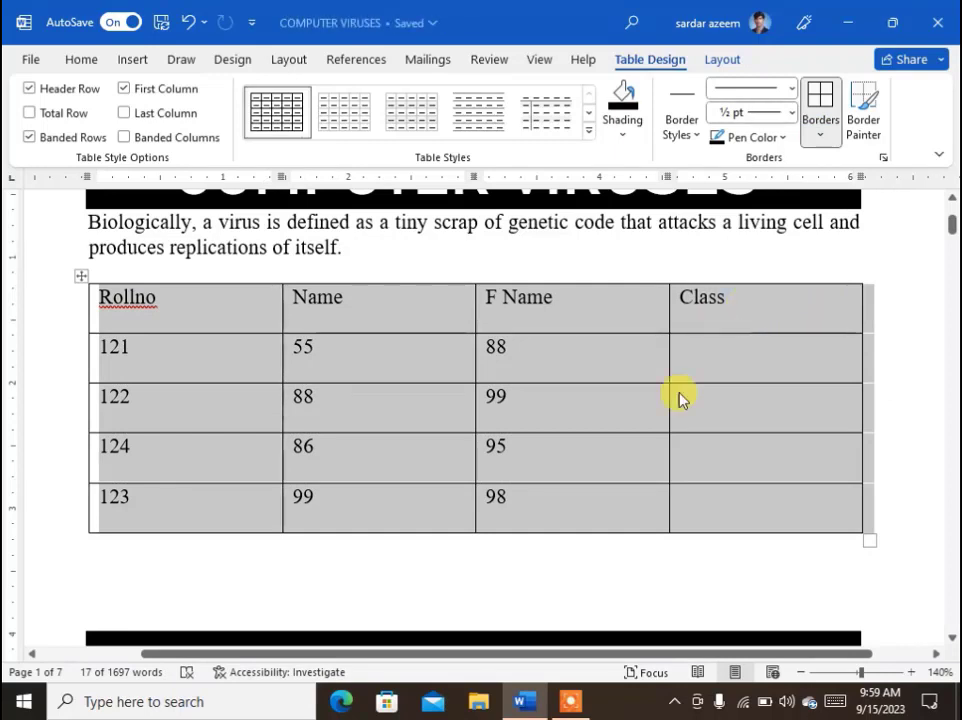
pyautogui.click(342, 365)
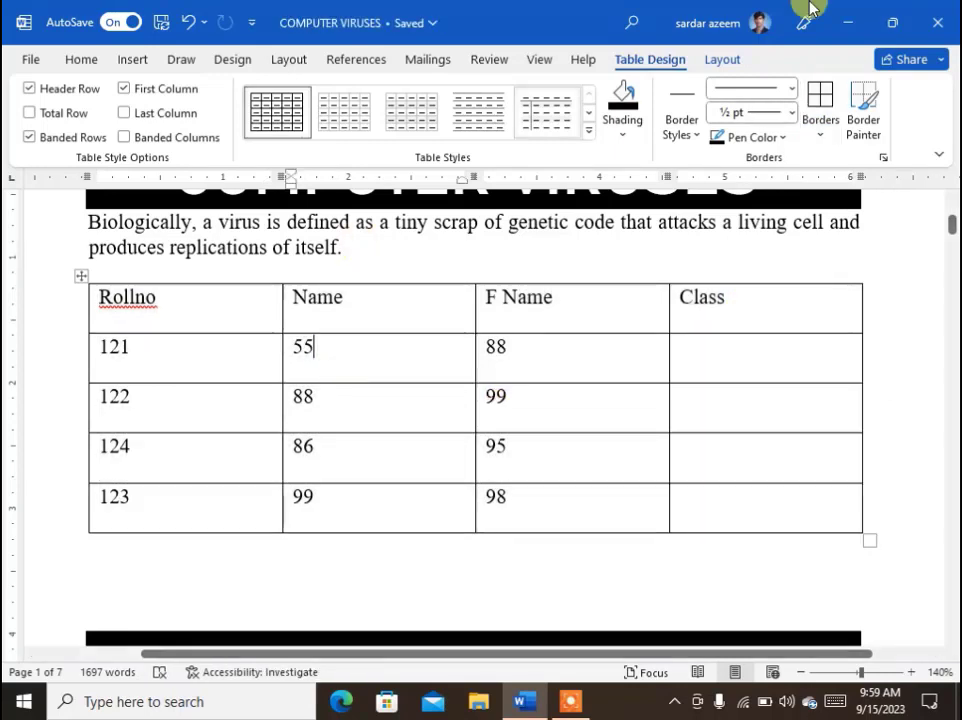
# Step: Set the alignment of the whole empty table below the virus hoax text to Center in Table Properties, and deselect the table
pyautogui.click(726, 62)
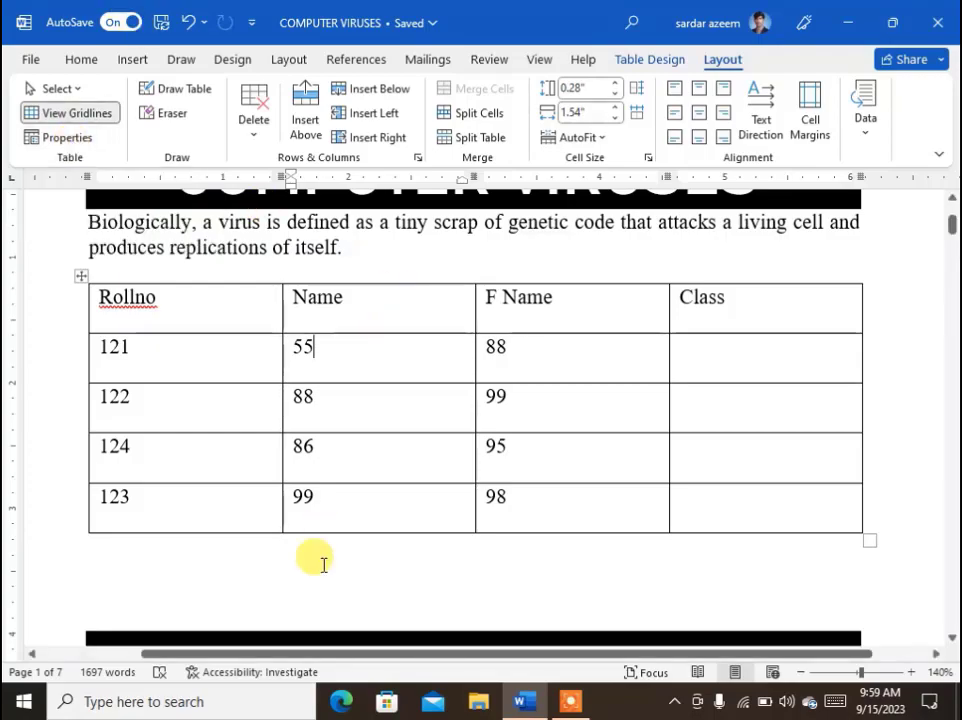
pyautogui.scroll(-10, 316, 563)
pyautogui.scroll(-15, 445, 420)
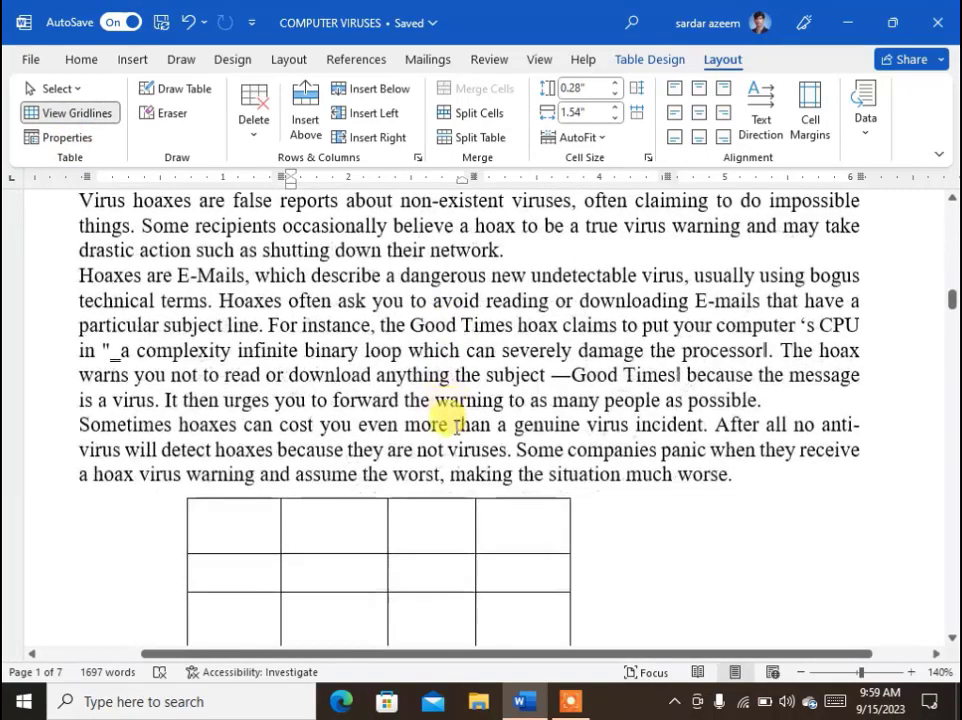
pyautogui.scroll(15, 380, 343)
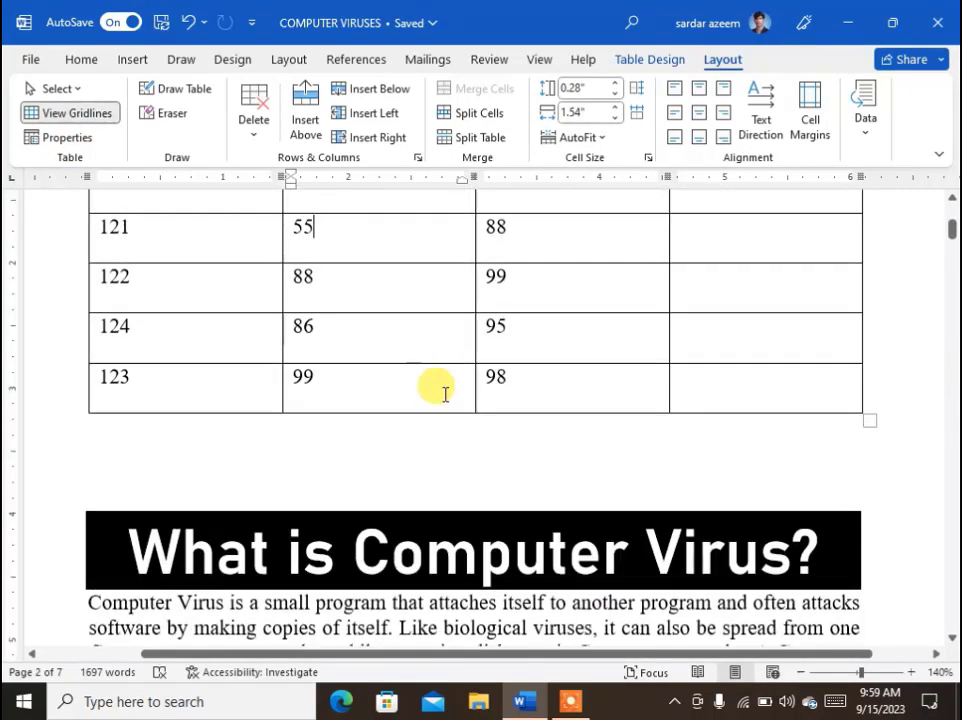
pyautogui.scroll(-15, 439, 425)
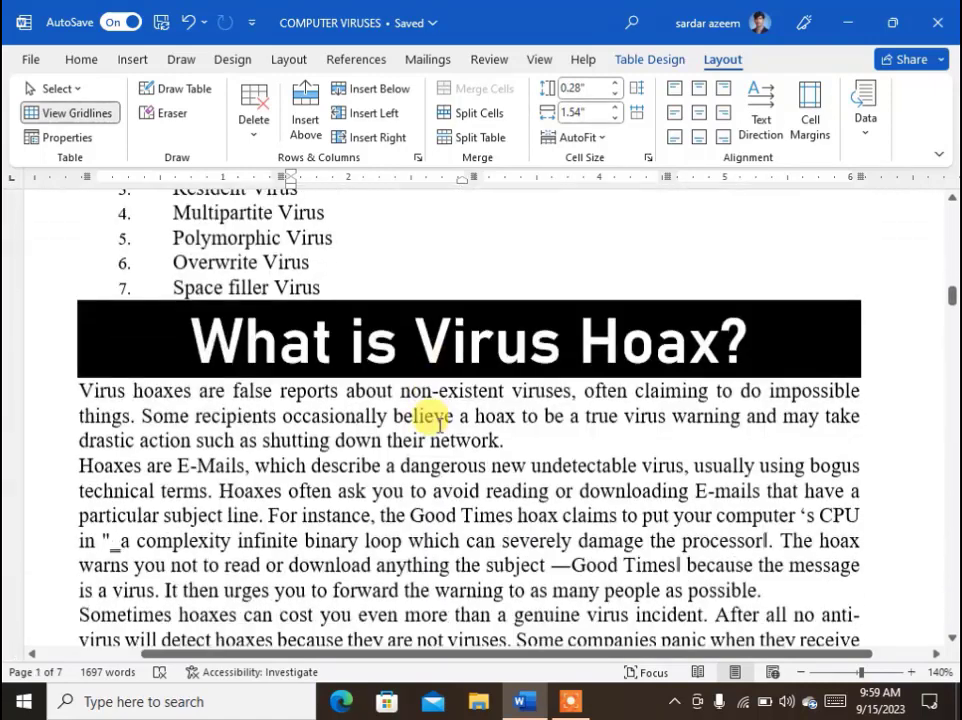
pyautogui.scroll(3, 430, 392)
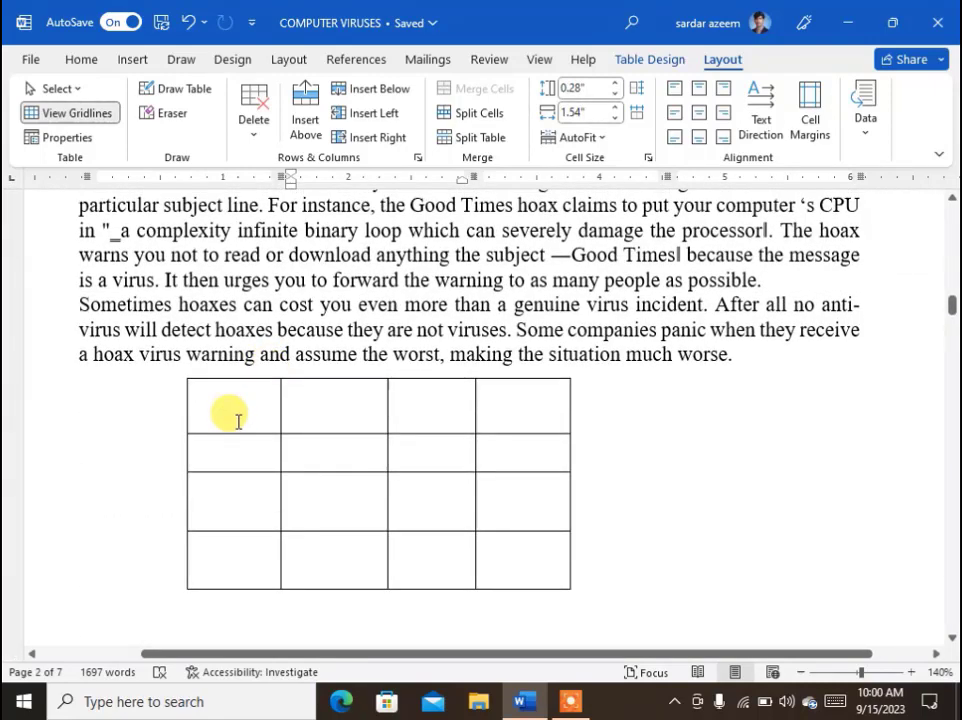
pyautogui.click(235, 413)
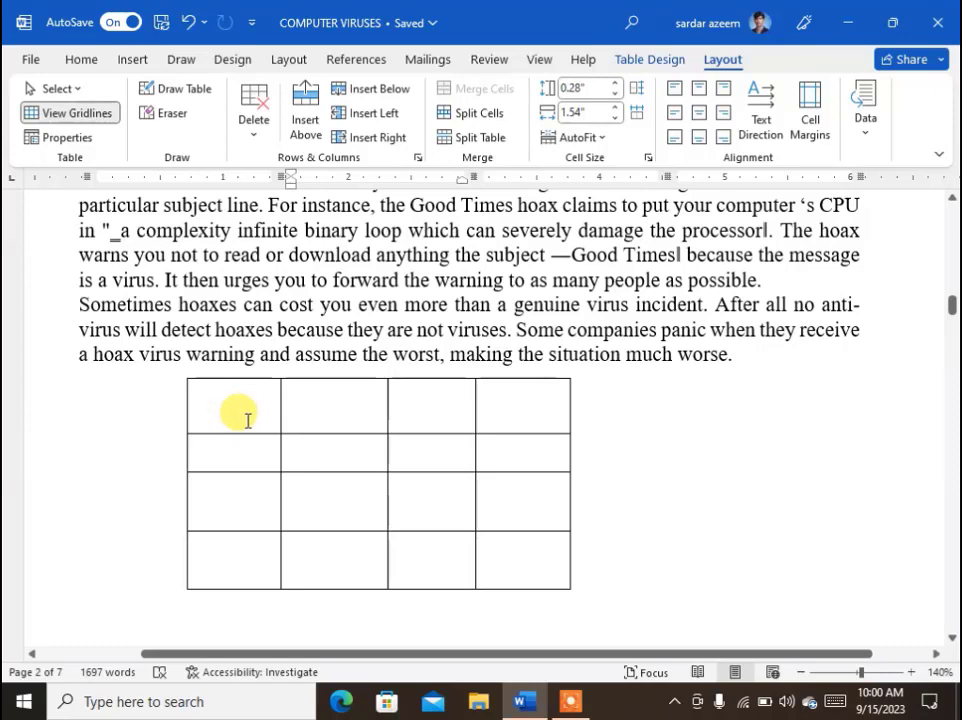
pyautogui.moveTo(247, 420)
pyautogui.mouseDown()
pyautogui.moveTo(350, 498)
pyautogui.moveTo(486, 552)
pyautogui.moveTo(465, 558)
pyautogui.mouseUp()
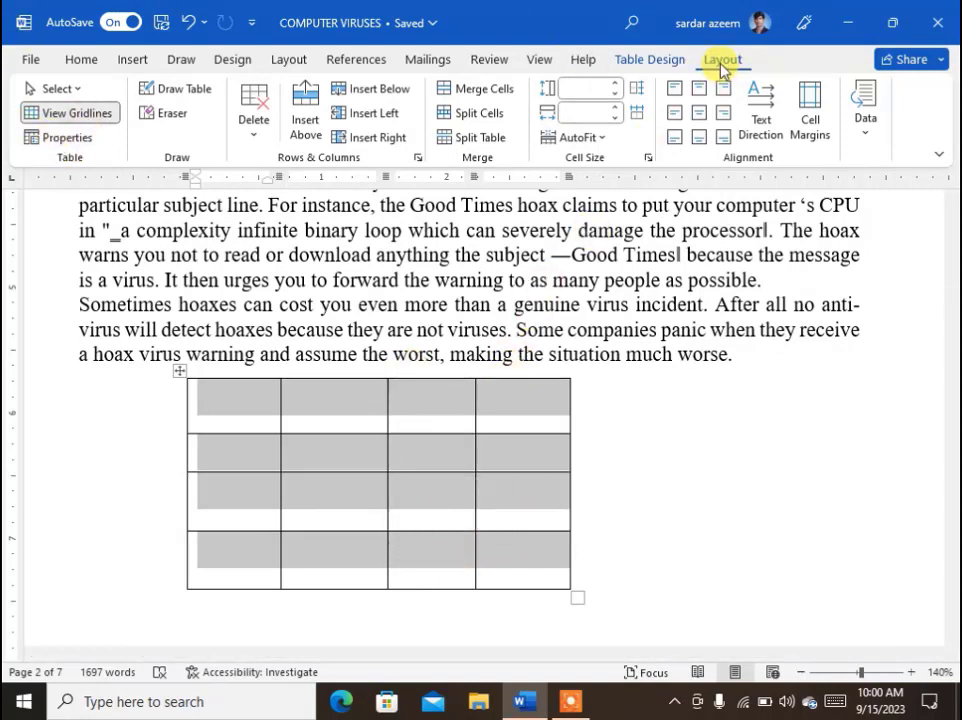
pyautogui.click(52, 142)
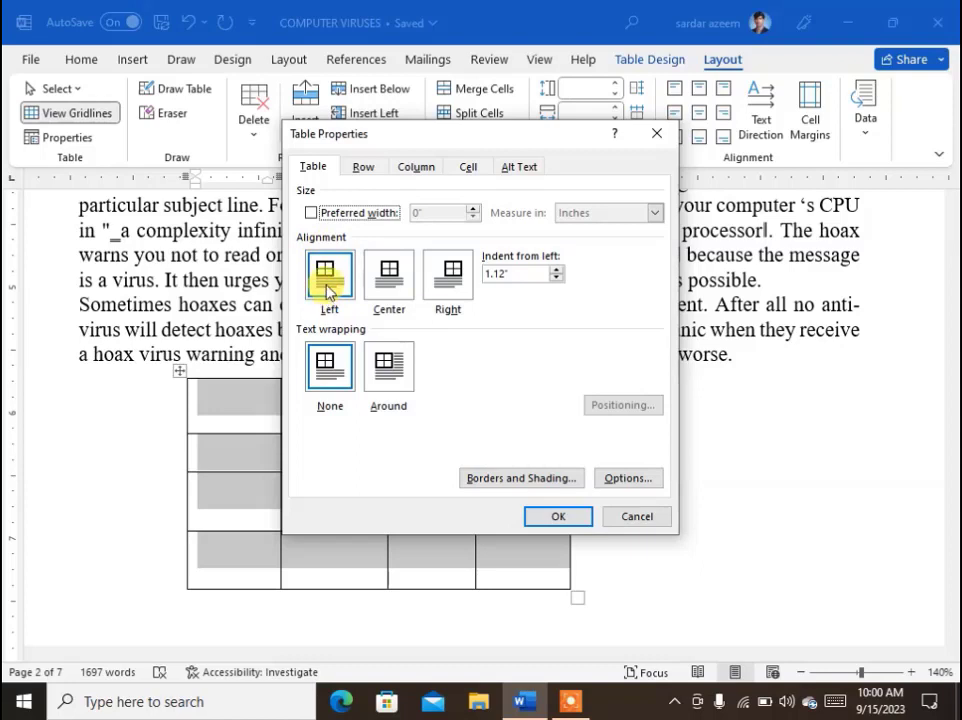
pyautogui.click(395, 285)
pyautogui.click(437, 289)
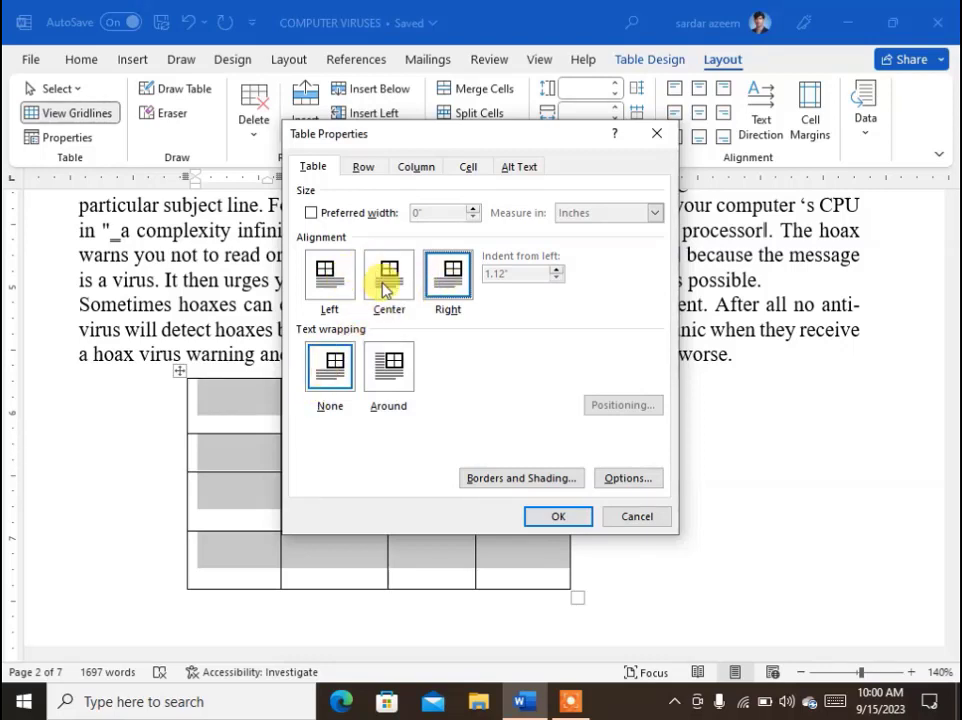
pyautogui.doubleClick(391, 288)
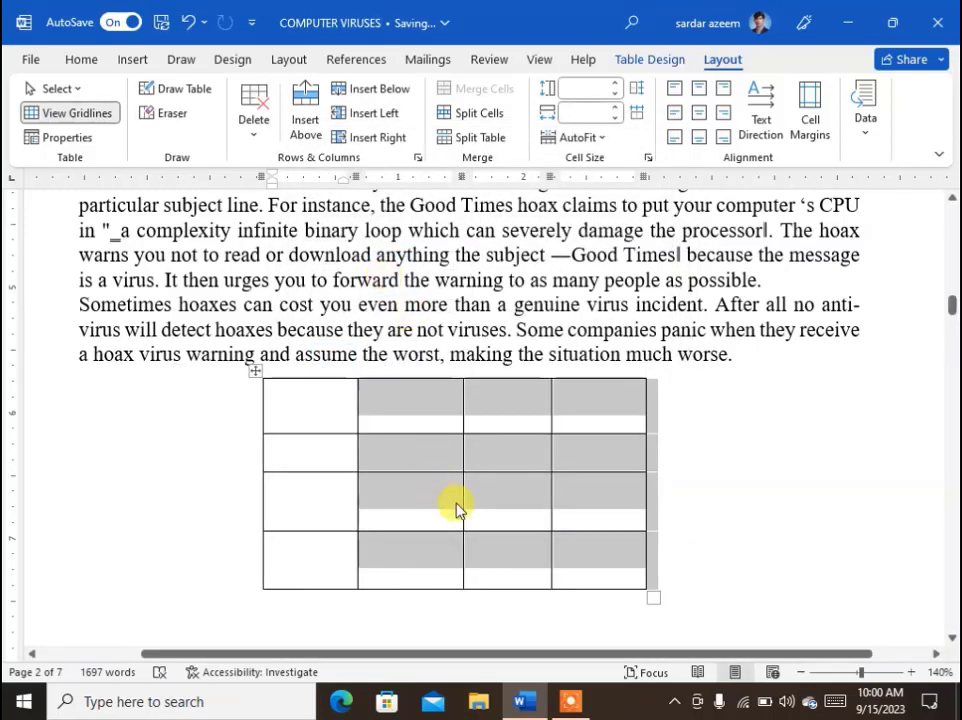
pyautogui.click(505, 509)
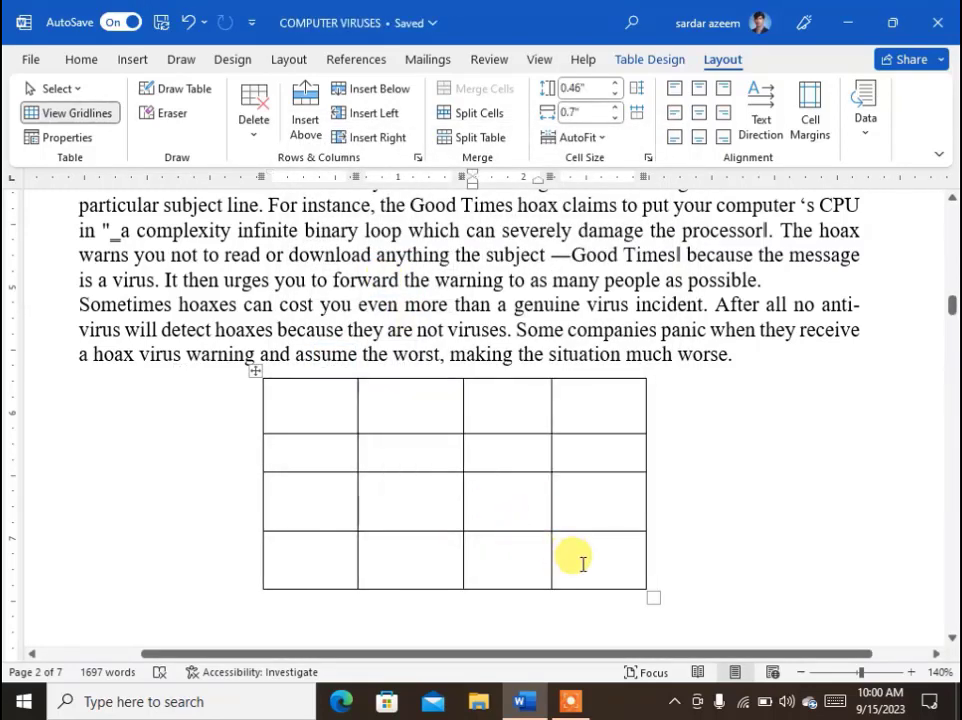
# Step: Set the empty table's text wrapping to Around in Table Properties, and move the table up into the middle of the hoax paragraphs
pyautogui.moveTo(582, 552); pyautogui.dragTo(306, 404)
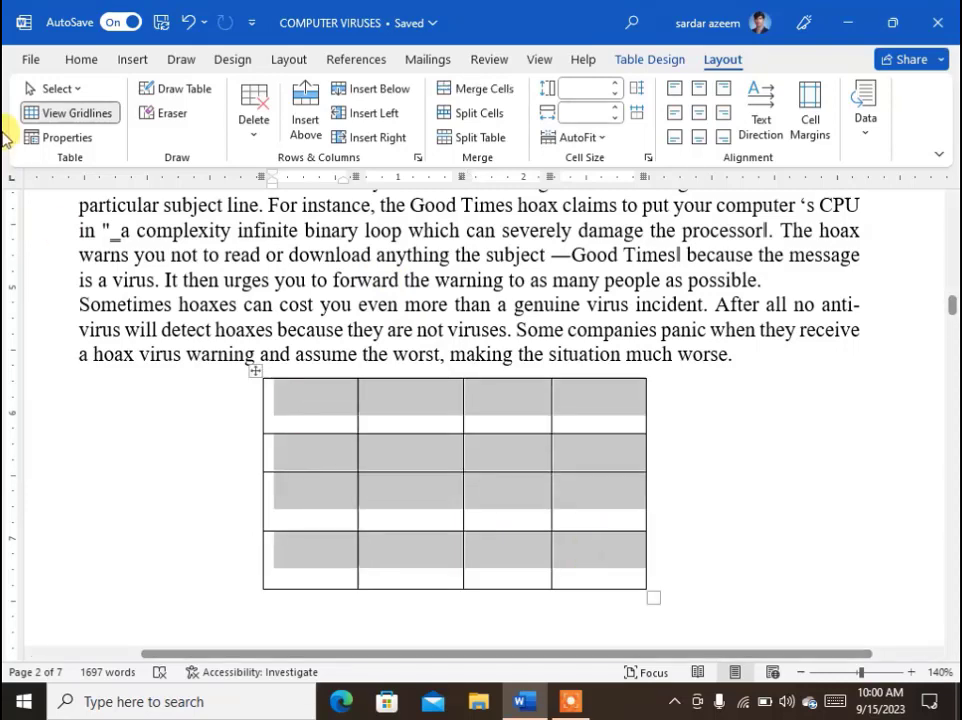
pyautogui.click(40, 138)
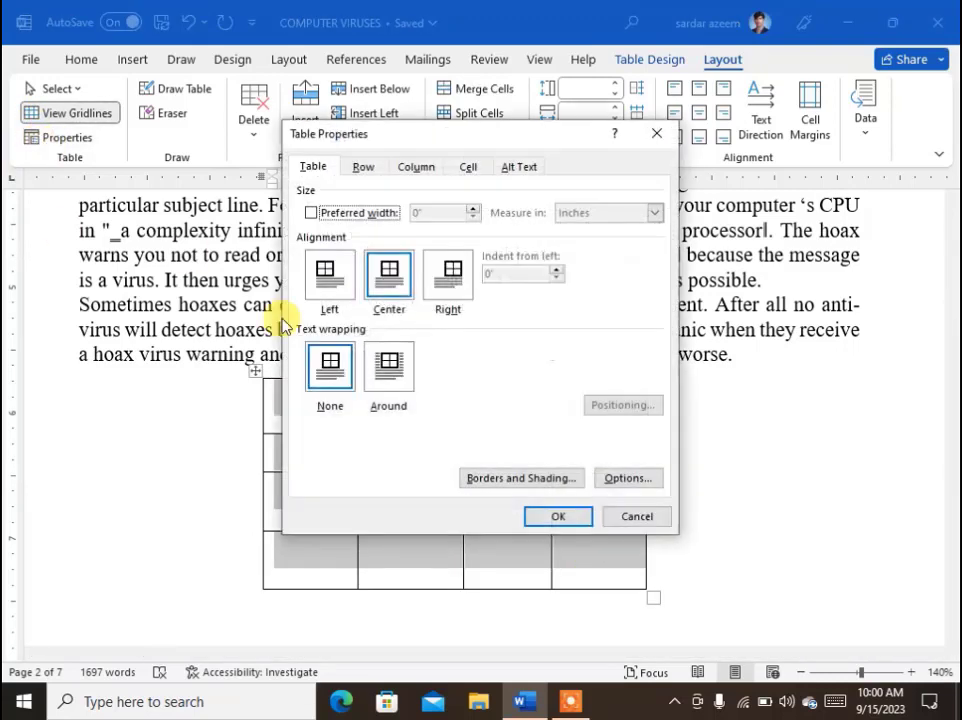
pyautogui.click(391, 376)
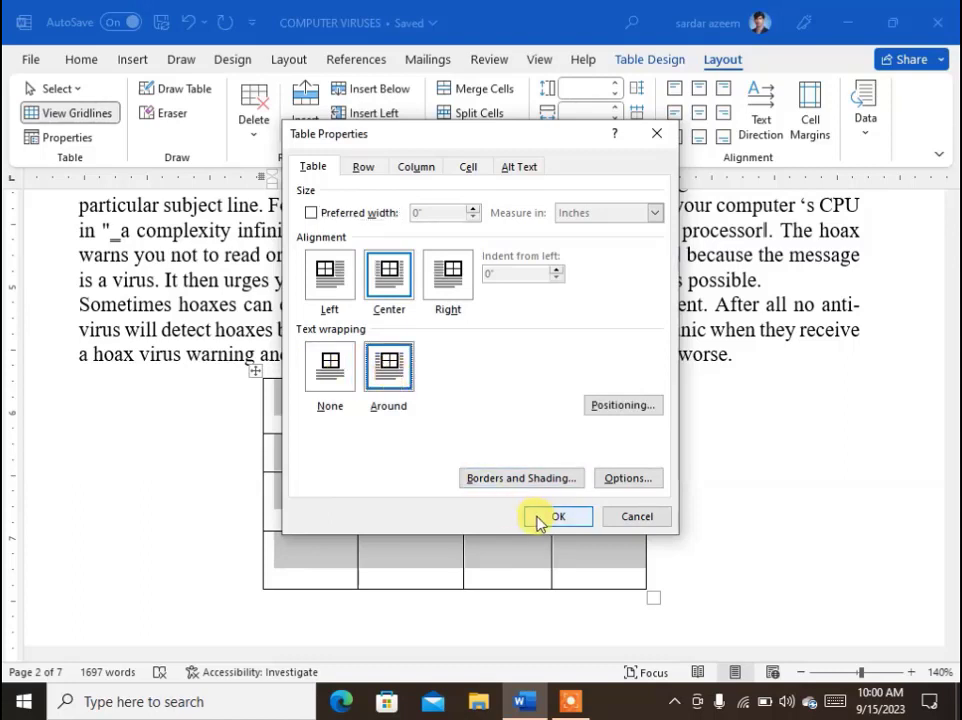
pyautogui.click(554, 516)
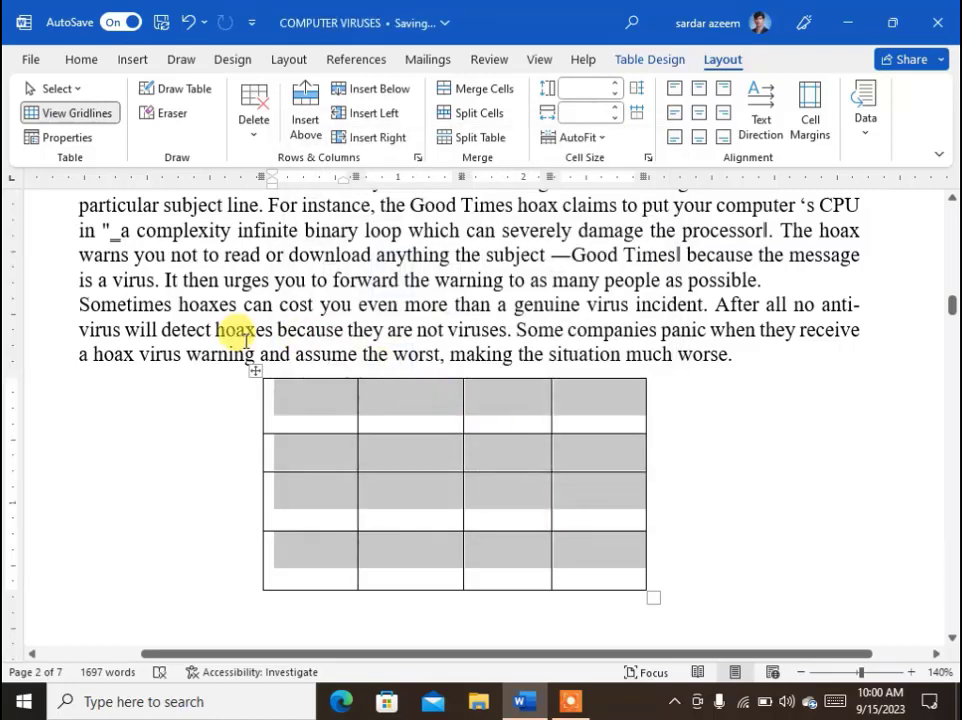
pyautogui.moveTo(254, 372); pyautogui.dragTo(256, 206)
pyautogui.scroll(2, 395, 410)
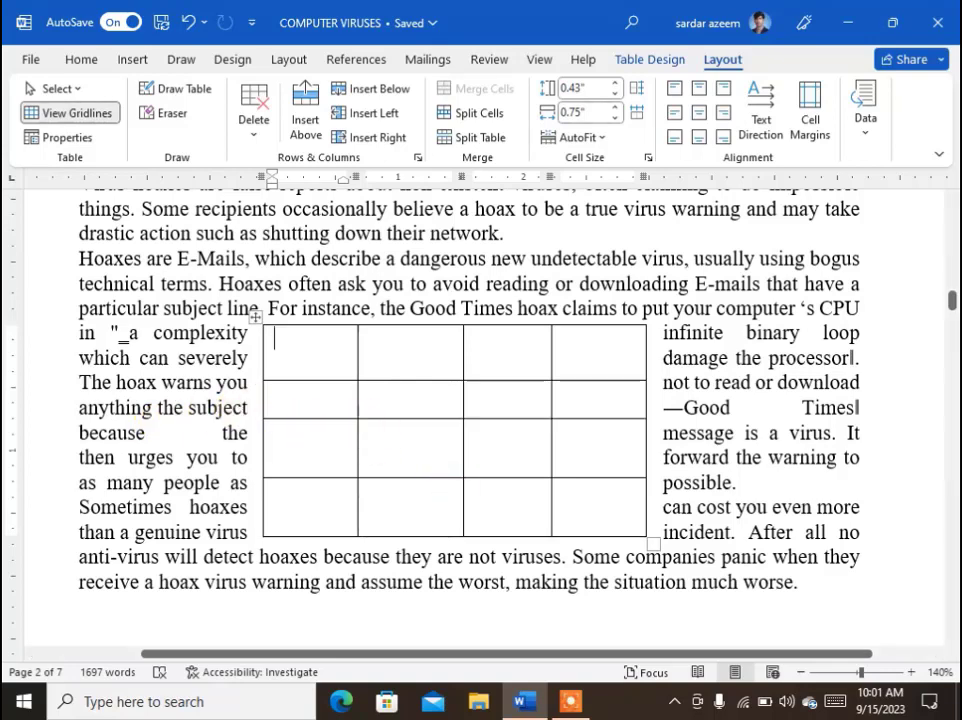
# Step: Fill the first row of the wrapped table with 88, 99, 55 and 88
pyautogui.write('88')
pyautogui.press('Tab')
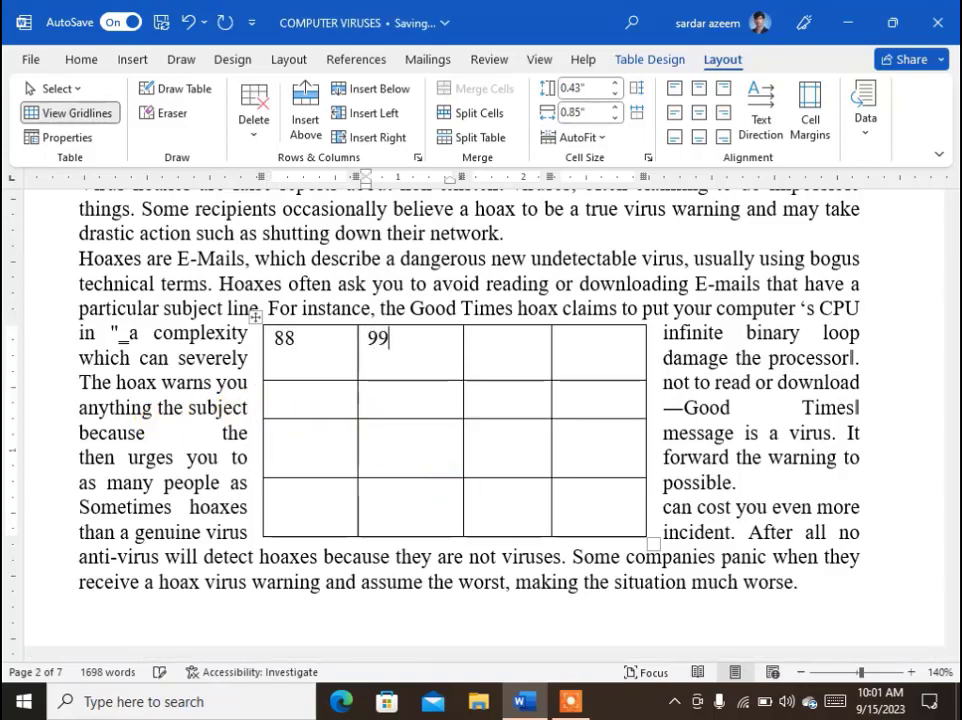
pyautogui.write('99')
pyautogui.press('Tab')
pyautogui.write('55')
pyautogui.press('Tab')
pyautogui.write('88')
pyautogui.press('Tab')
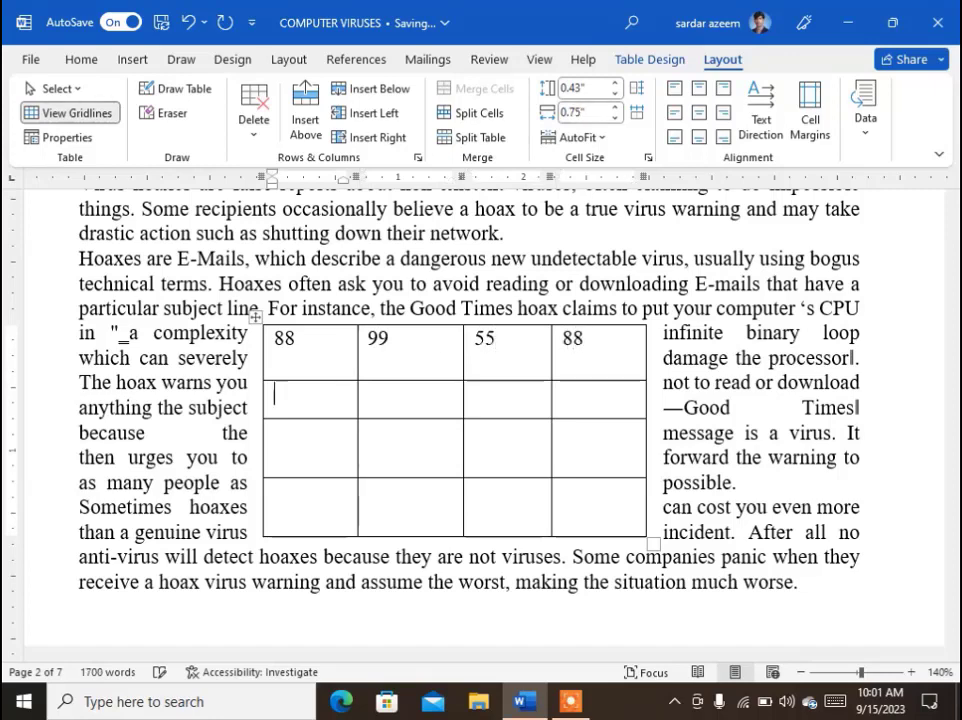
# Step: Fill the second row of the wrapped table with 55, 88, 555 and 82
pyautogui.write('88')
pyautogui.press('Tab')
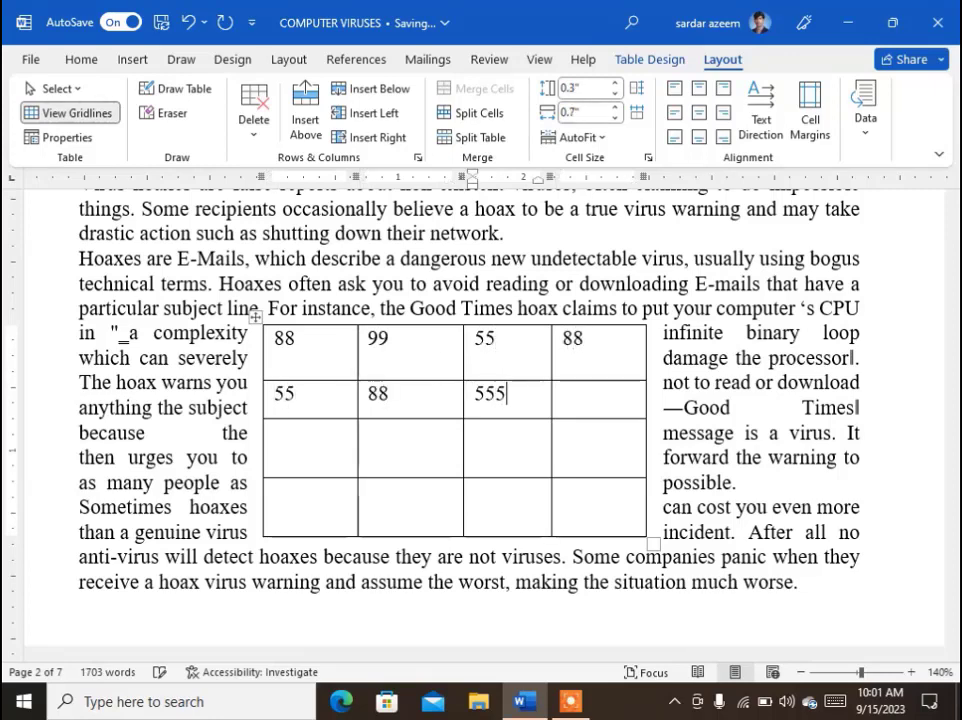
pyautogui.press('Tab')
pyautogui.write('82')
pyautogui.press('Tab')
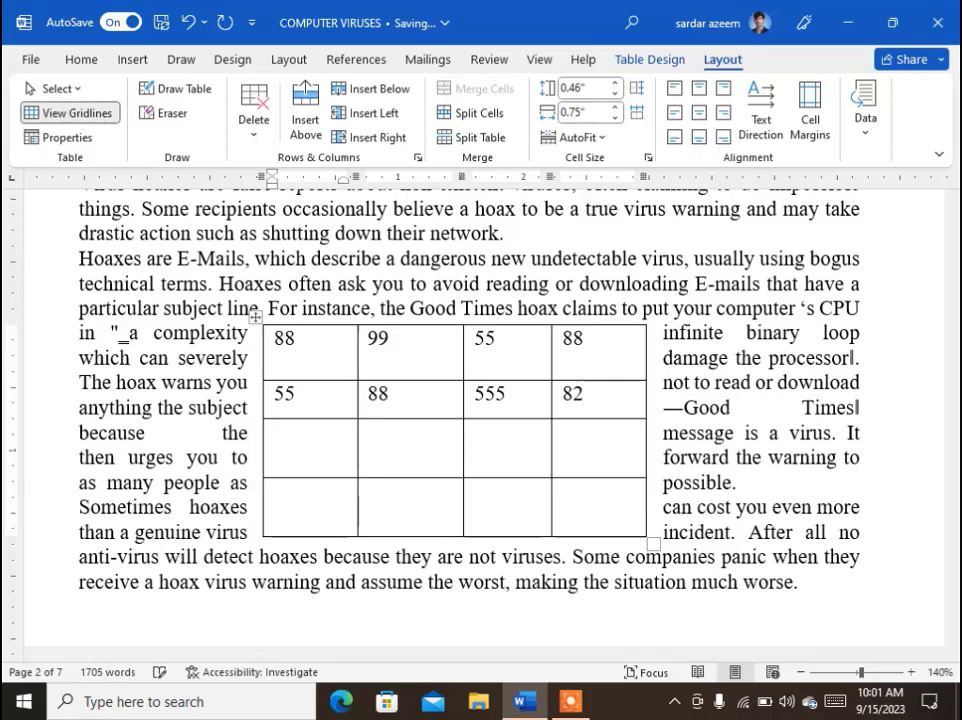
# Step: Fill the third row of the wrapped table with 11, 55, 66 and 88
pyautogui.write('11')
pyautogui.press('Tab')
pyautogui.write('55')
pyautogui.press('Tab')
pyautogui.write('66')
pyautogui.press('Tab')
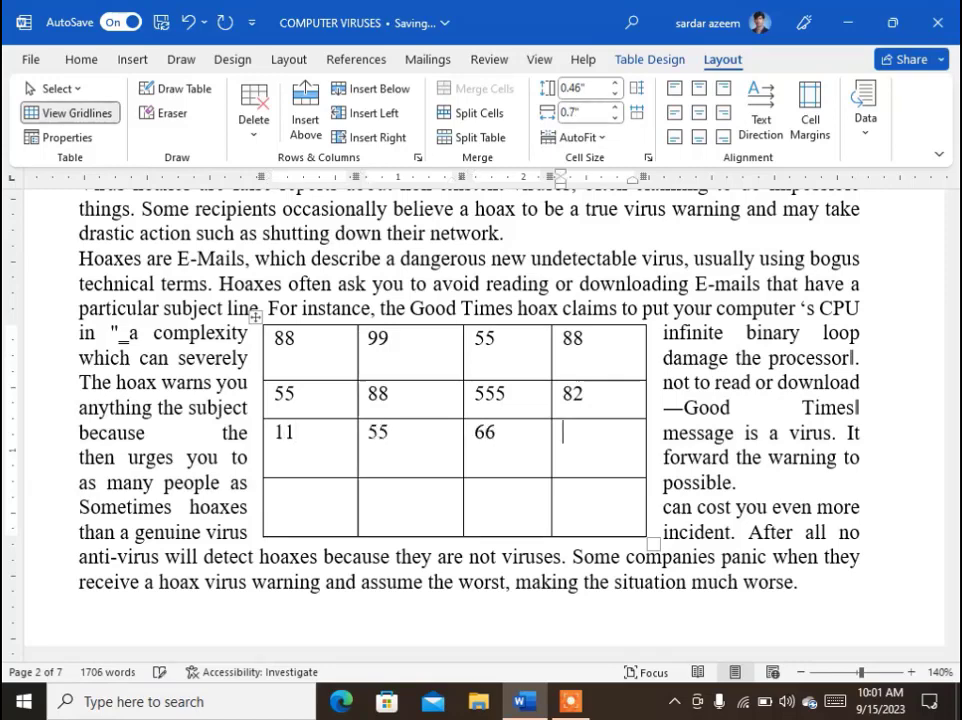
# Step: Fill the fourth row of the wrapped table with 11, 85, 96 and 86
pyautogui.write('11')
pyautogui.press('Tab')
pyautogui.write('8')
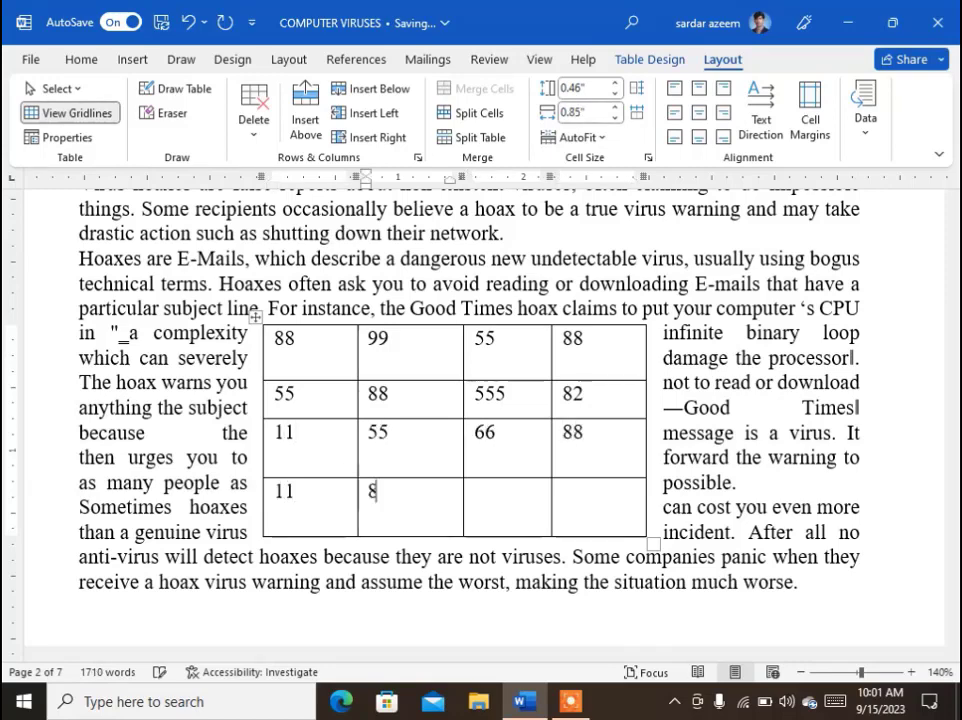
pyautogui.write('596')
pyautogui.press('Tab')
pyautogui.write('86')
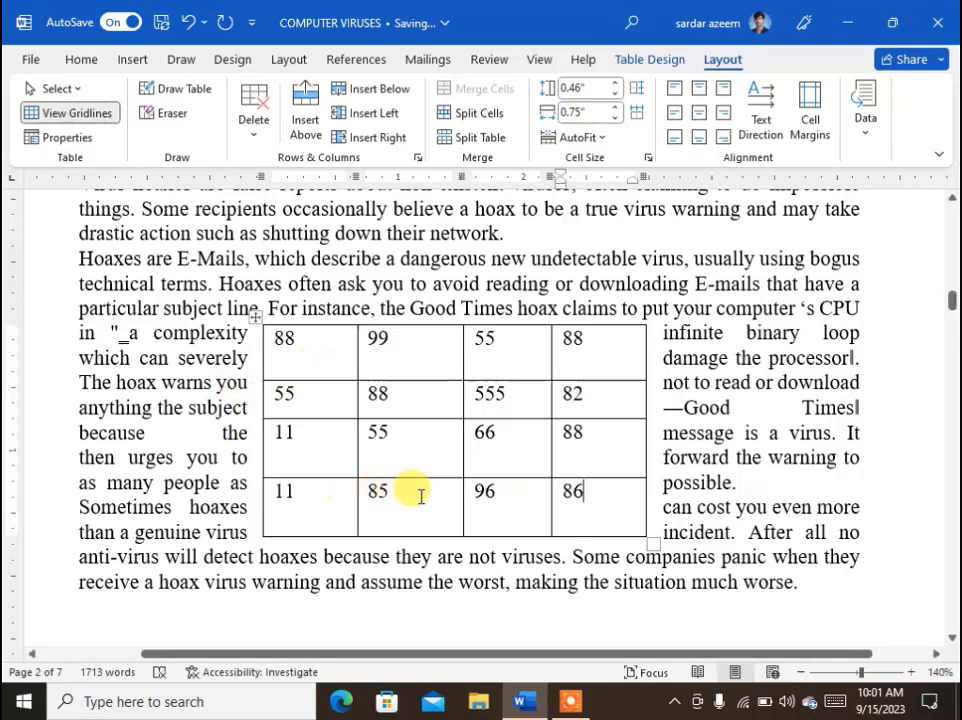
# Step: Select all cells of the filled table and specify a row height of 0.3" in Table Properties
pyautogui.moveTo(597, 496); pyautogui.dragTo(279, 342)
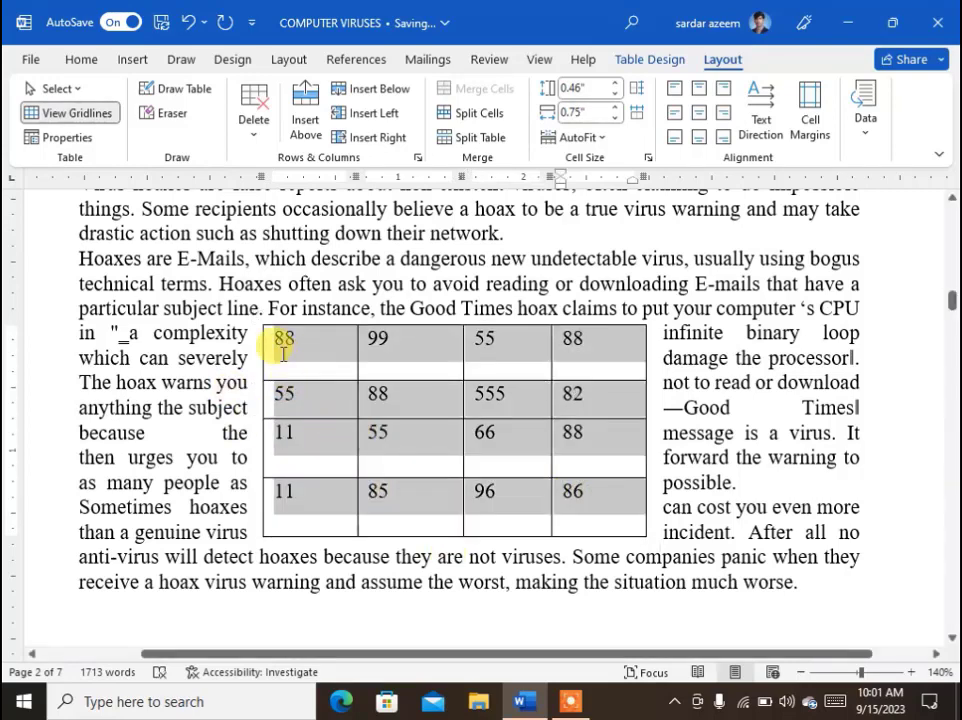
pyautogui.click(66, 136)
pyautogui.click(363, 167)
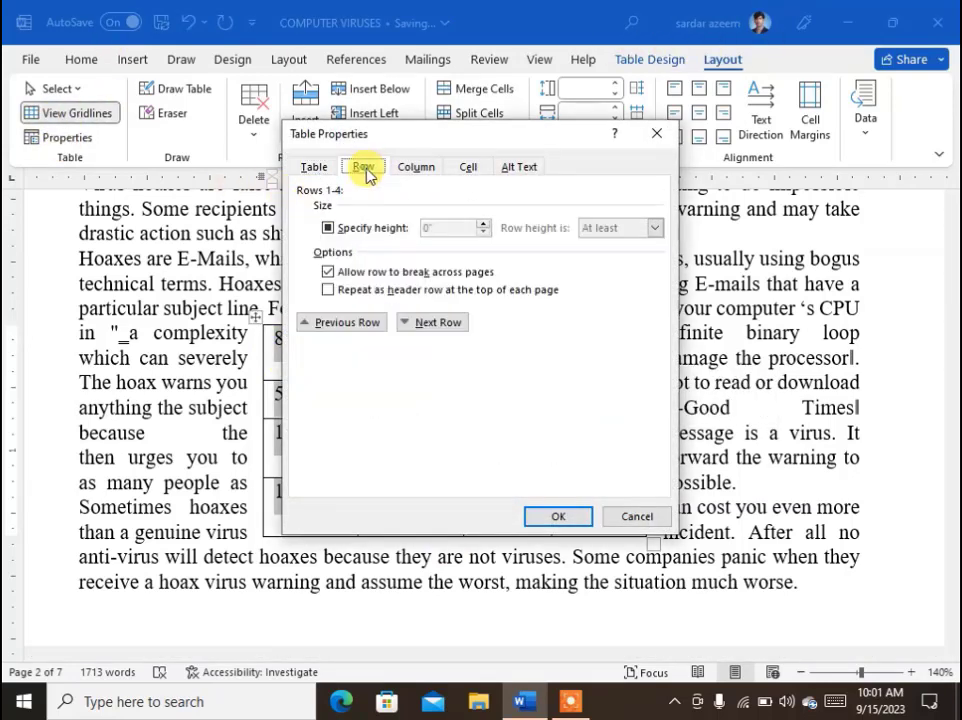
pyautogui.click(326, 229)
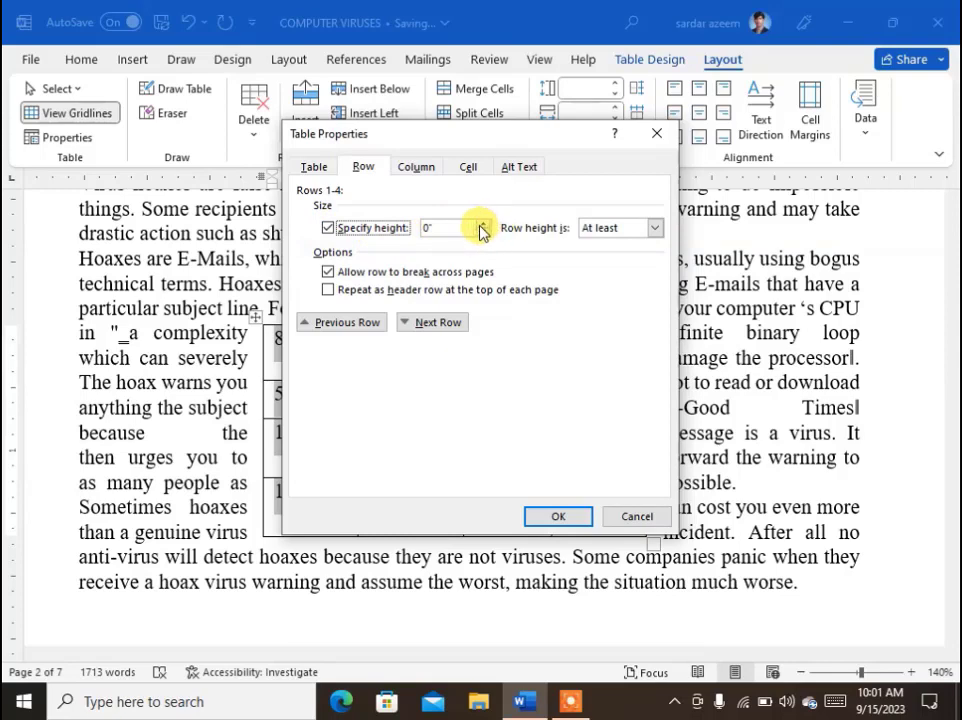
pyautogui.click(482, 224)
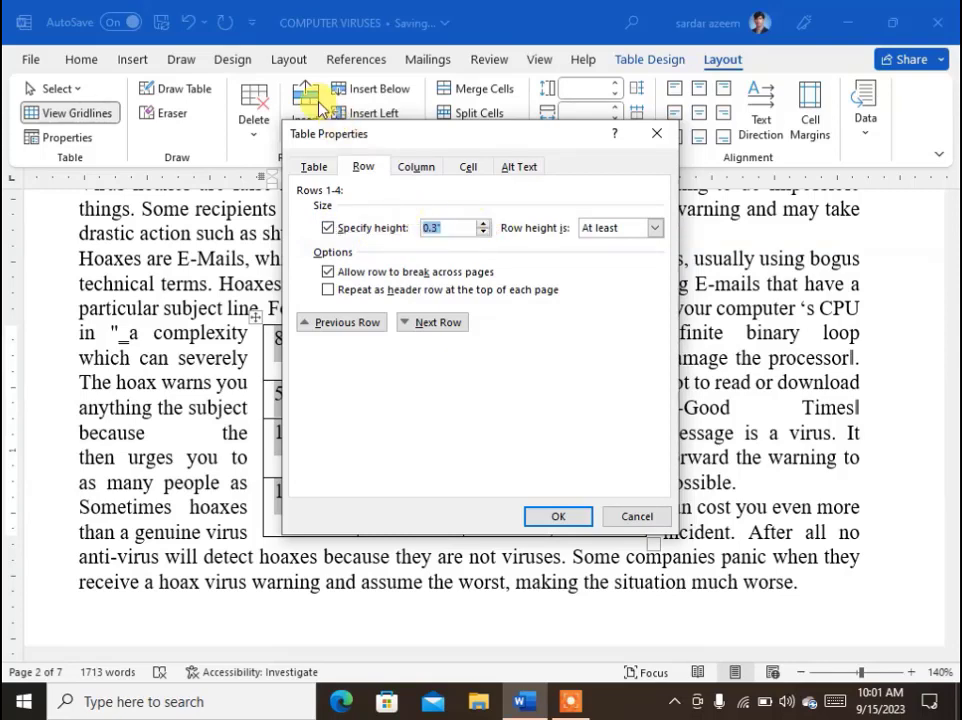
# Step: Set the preferred width of all four table columns to 0.5 inches
pyautogui.click(416, 168)
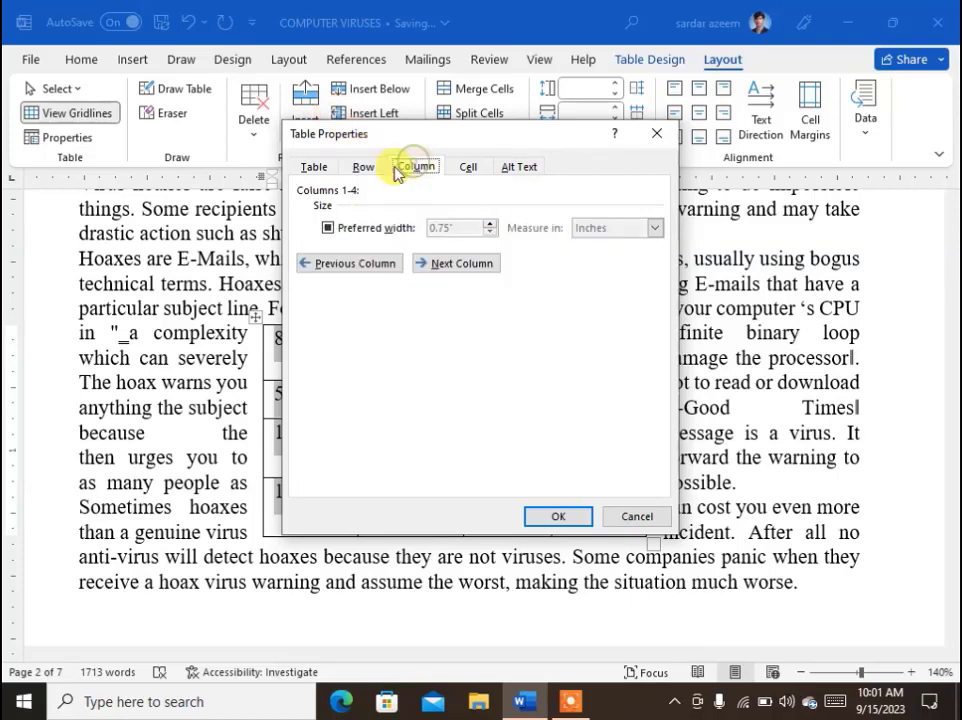
pyautogui.click(344, 228)
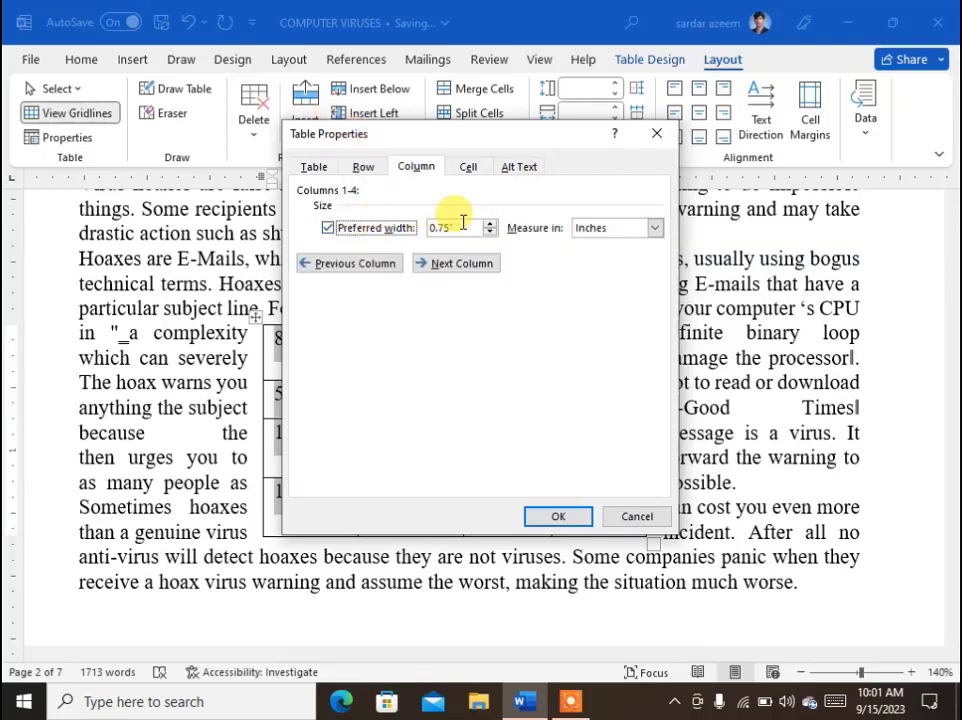
pyautogui.press('Tab')
pyautogui.write('0.')
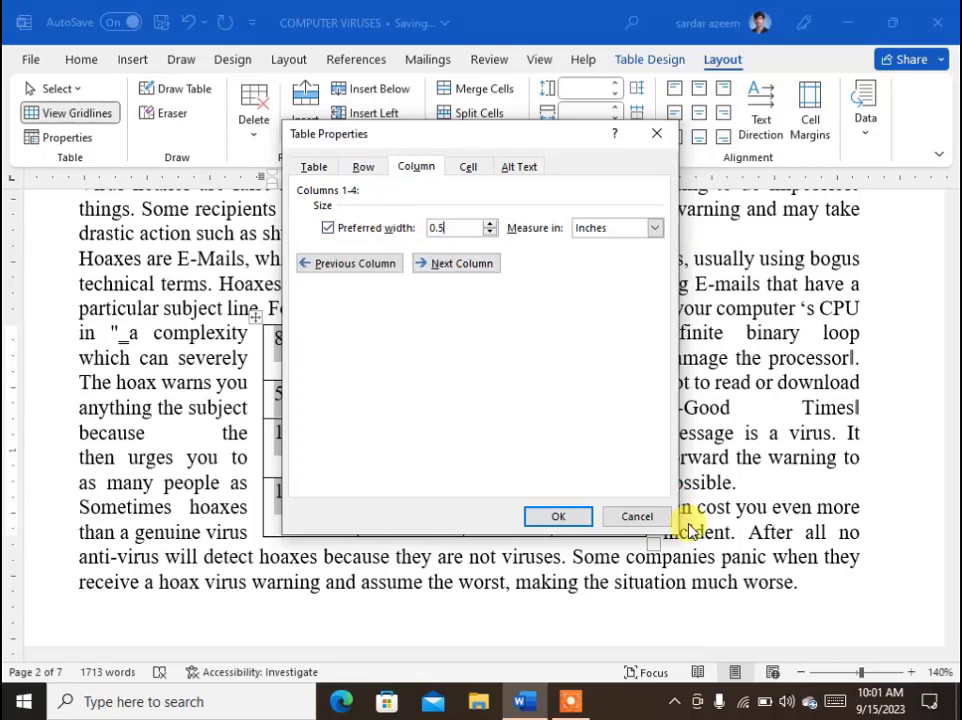
# Step: Try the vertical cell alignment options, choose Center, and apply the table properties
pyautogui.click(469, 168)
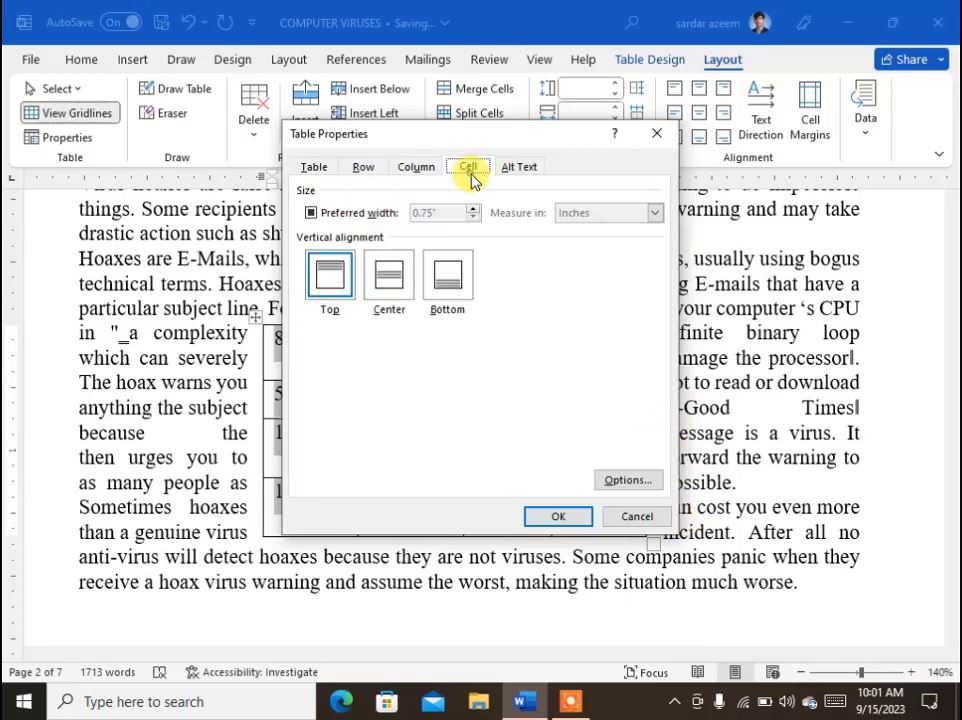
pyautogui.click(401, 289)
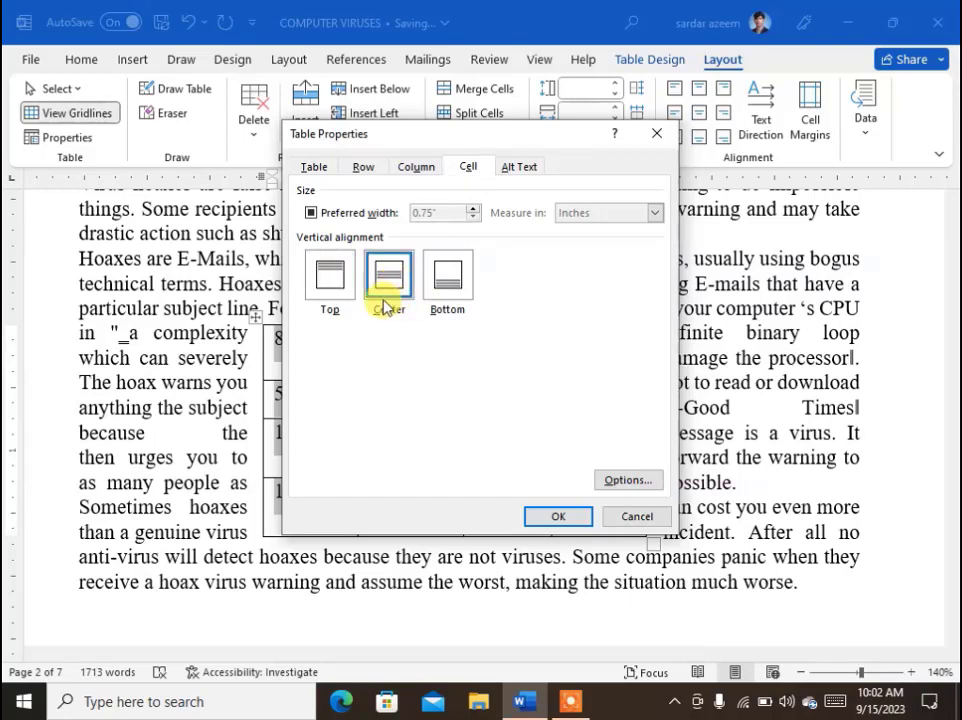
pyautogui.click(330, 282)
pyautogui.click(446, 284)
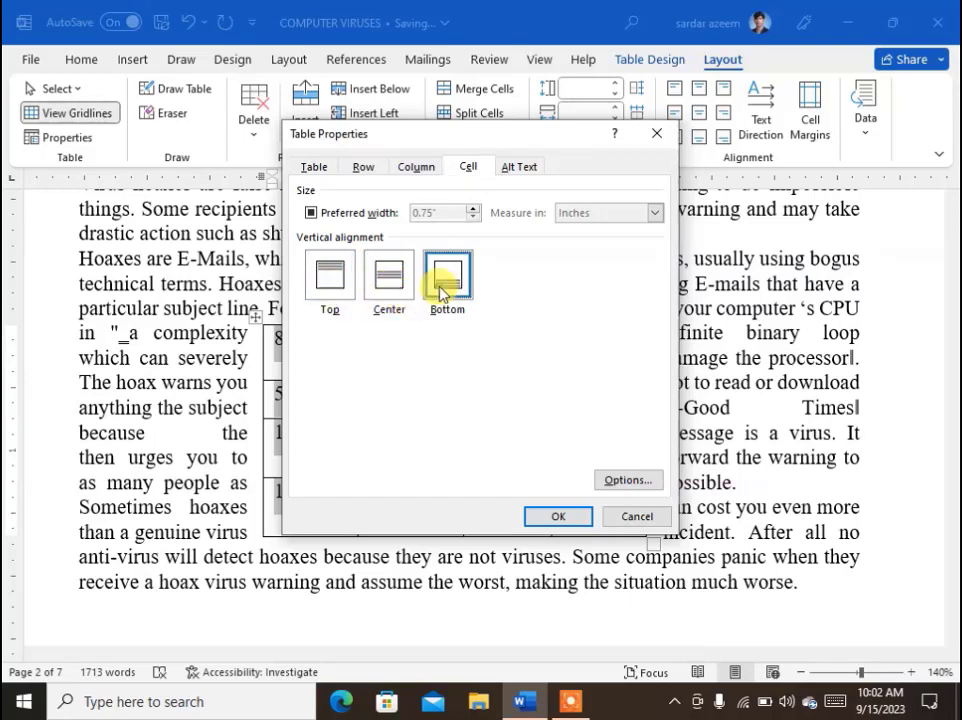
pyautogui.click(397, 292)
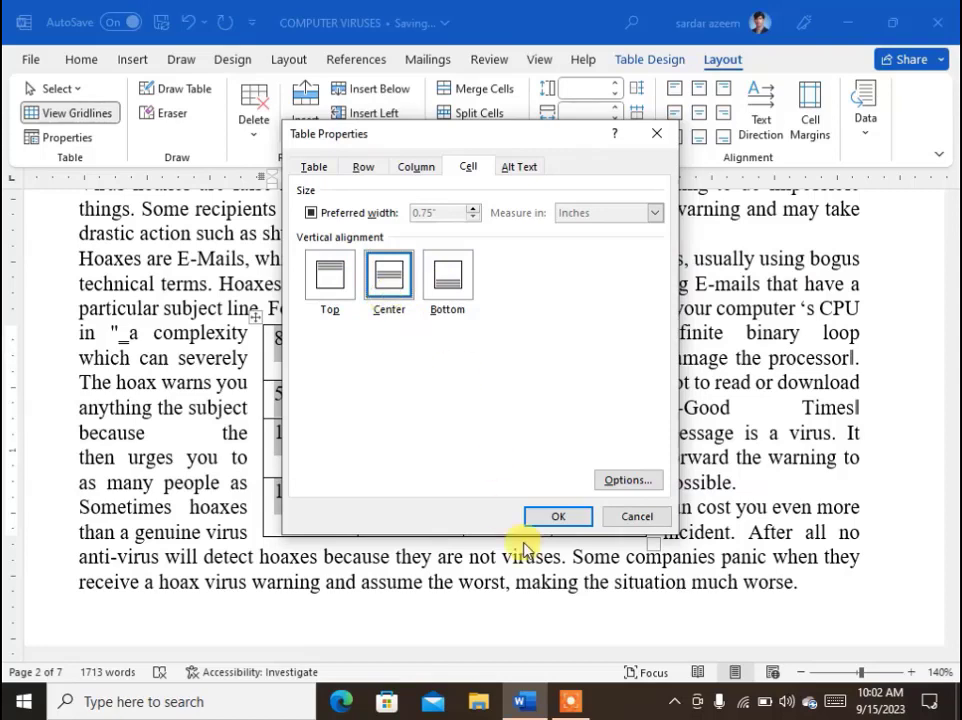
pyautogui.click(553, 517)
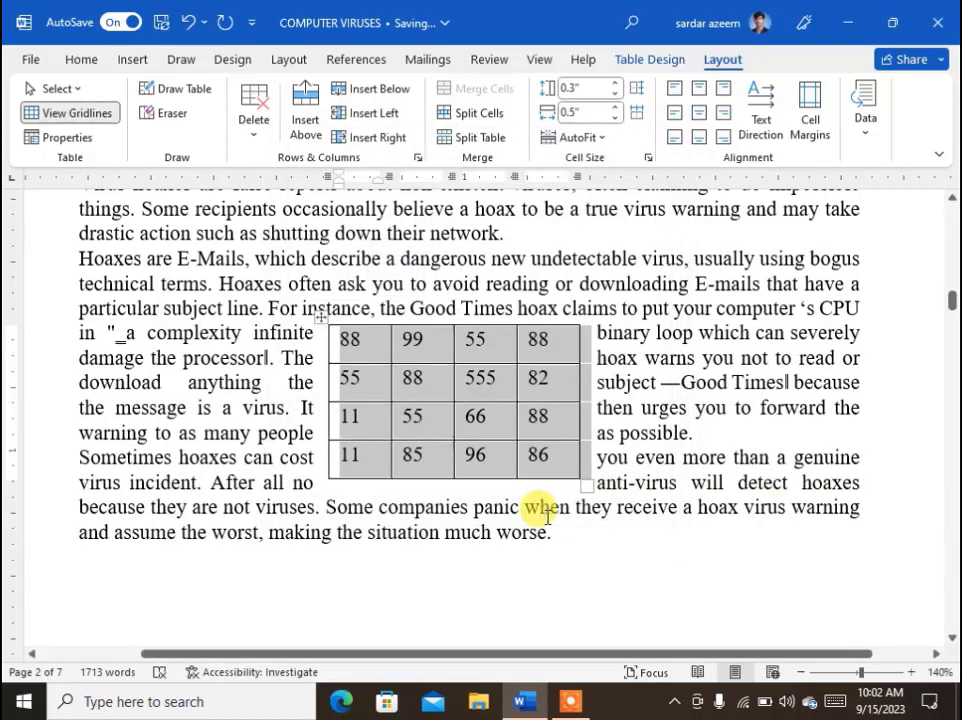
pyautogui.click(423, 449)
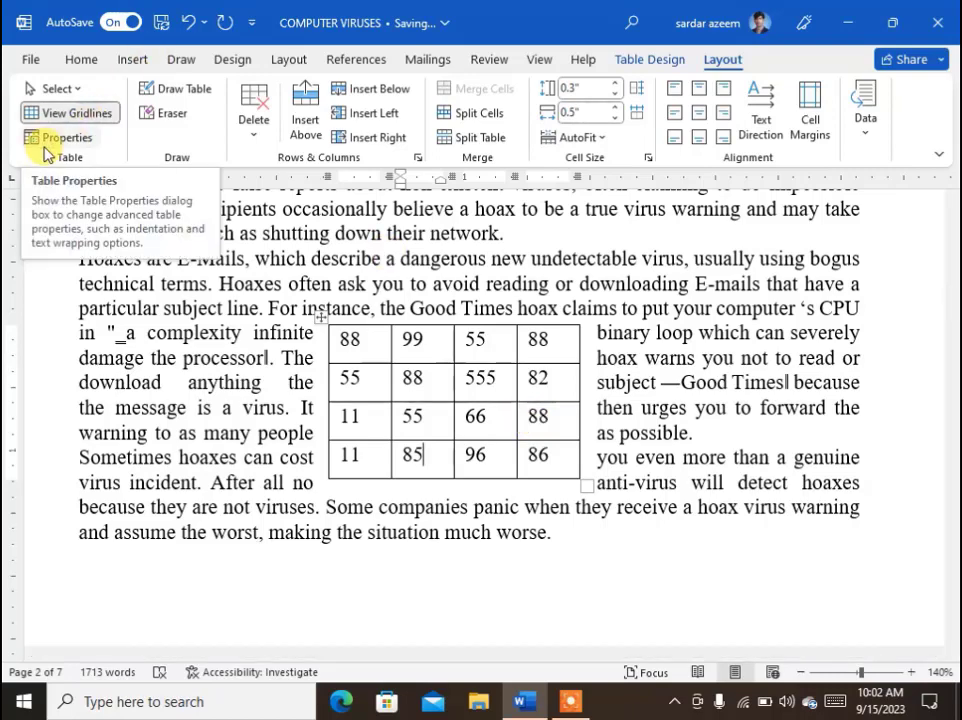
pyautogui.scroll(-10, 408, 307)
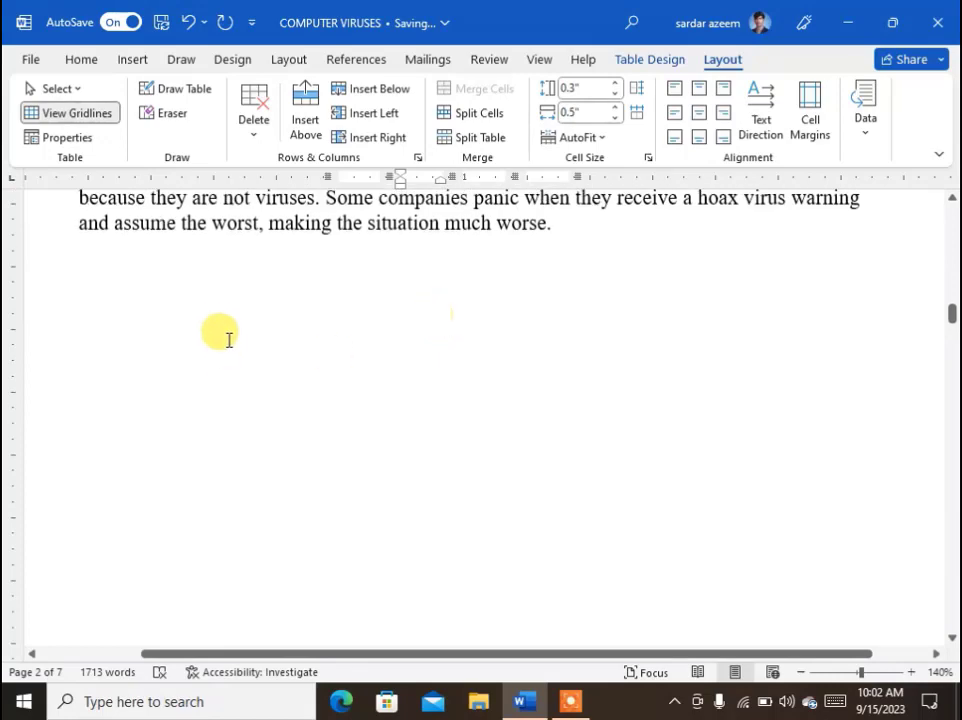
pyautogui.click(223, 326)
pyautogui.click(127, 277)
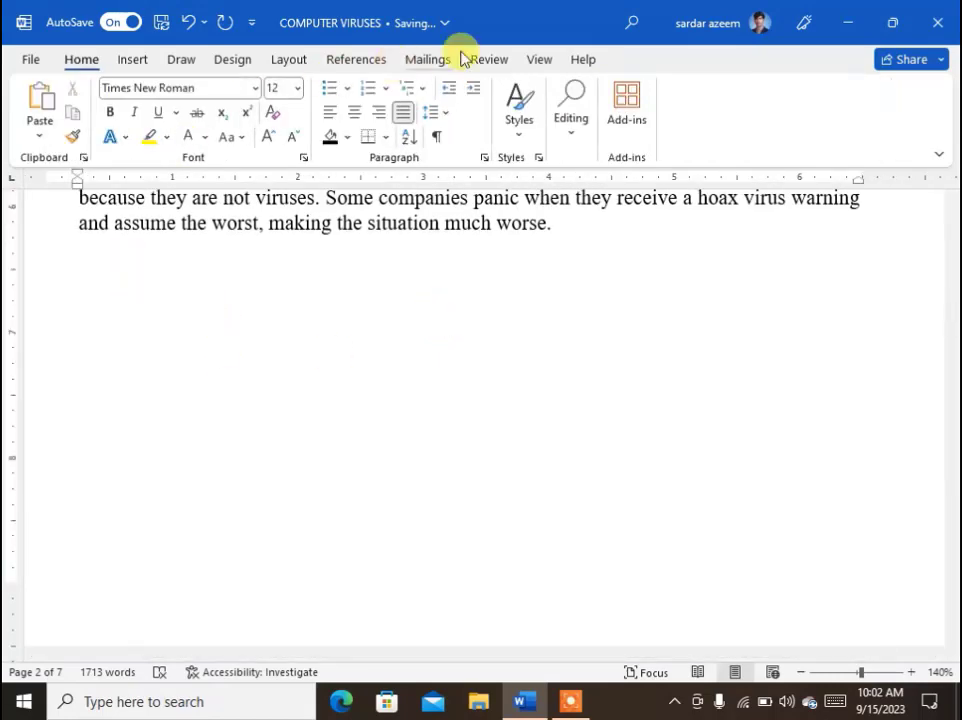
pyautogui.scroll(2, 418, 341)
pyautogui.scroll(3, 417, 342)
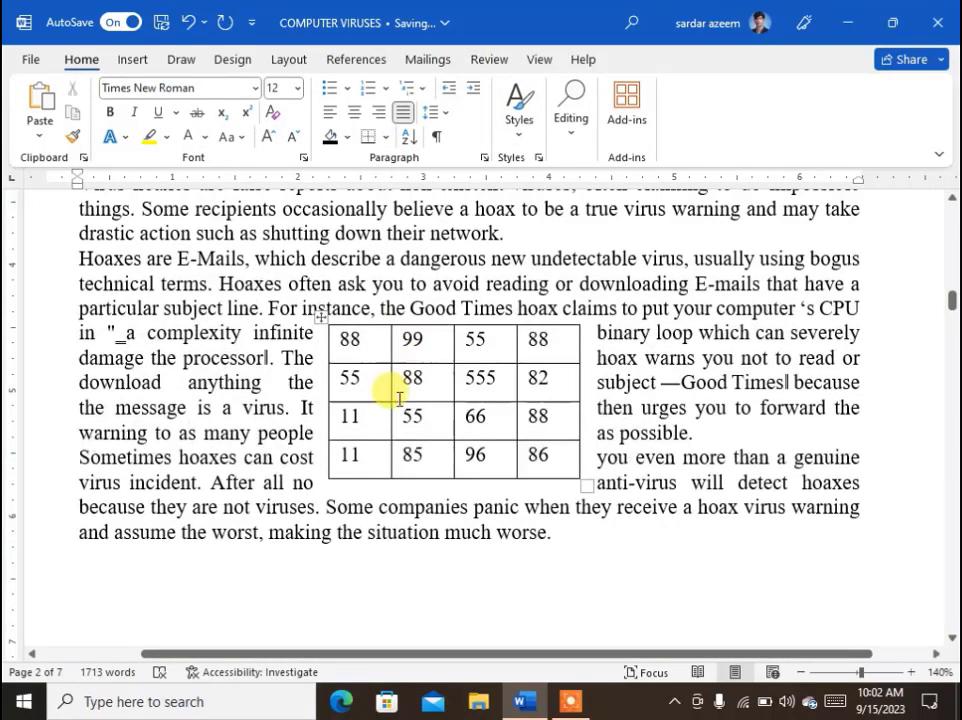
# Step: Draw a freehand table outline about 5.16" wide and 2.24" high in the blank area below the hoaxes text
pyautogui.tripleClick(398, 401)
pyautogui.click(418, 424)
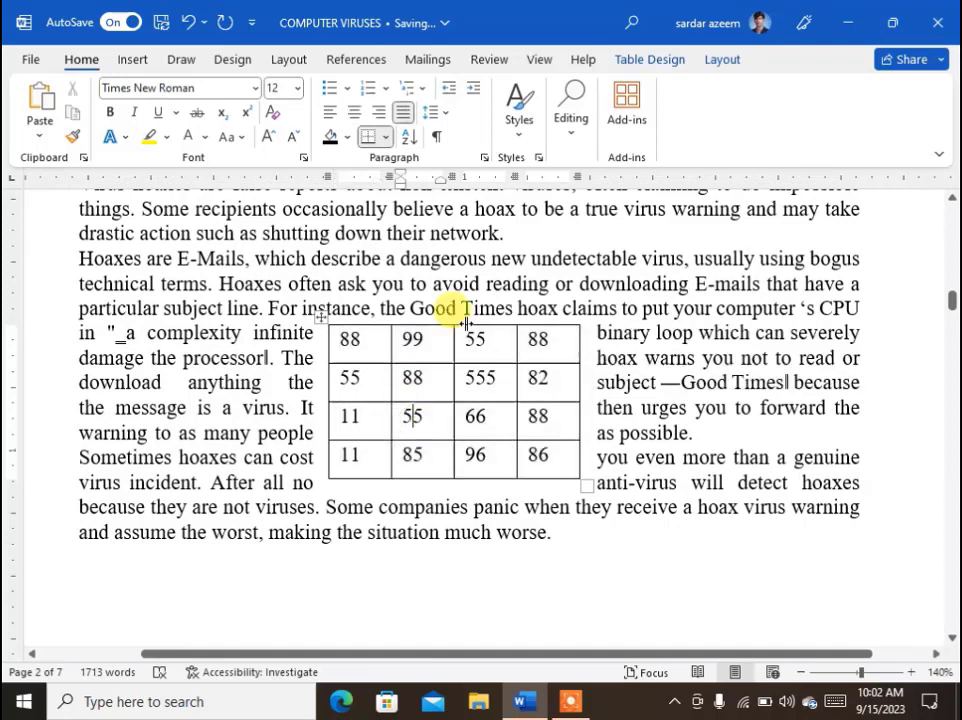
pyautogui.click(712, 60)
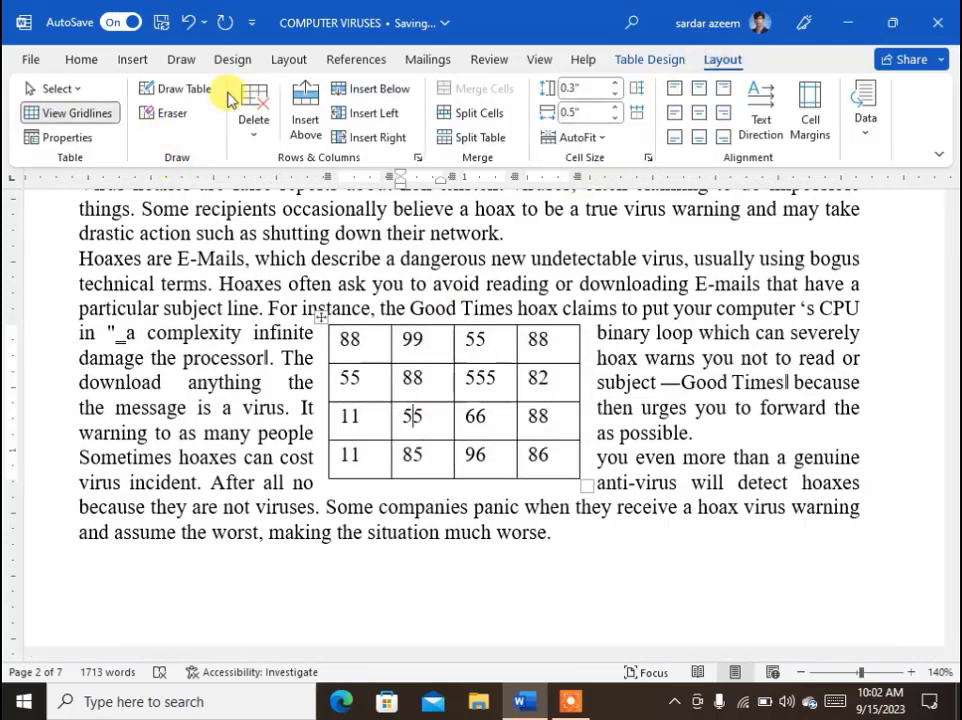
pyautogui.click(184, 89)
pyautogui.scroll(-5, 456, 422)
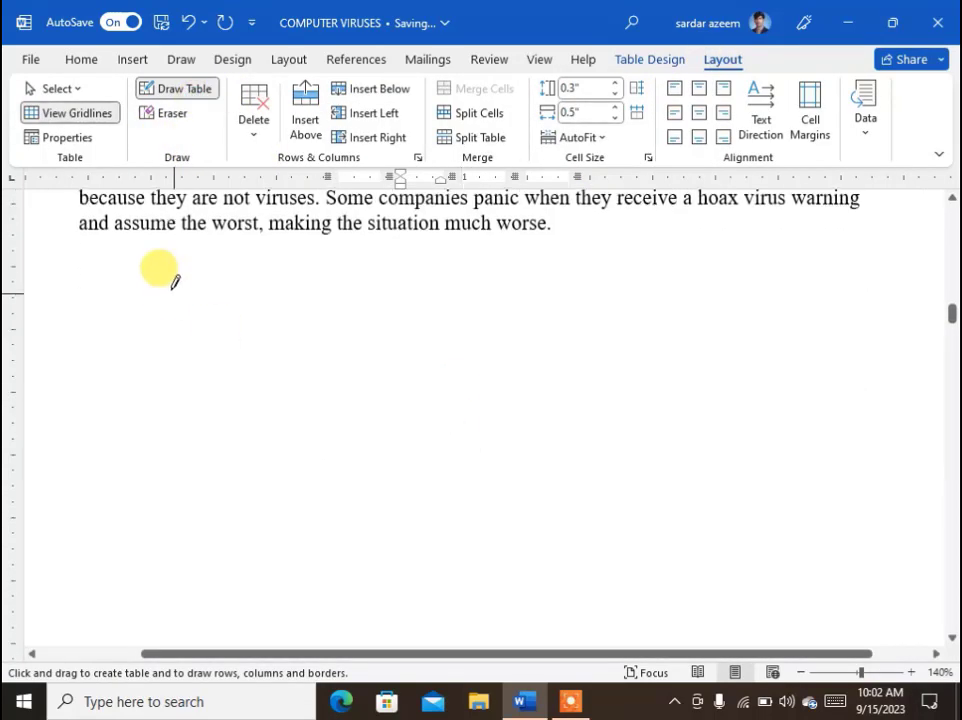
pyautogui.moveTo(167, 281)
pyautogui.mouseDown()
pyautogui.moveTo(298, 389)
pyautogui.moveTo(595, 481)
pyautogui.moveTo(812, 564)
pyautogui.mouseUp()
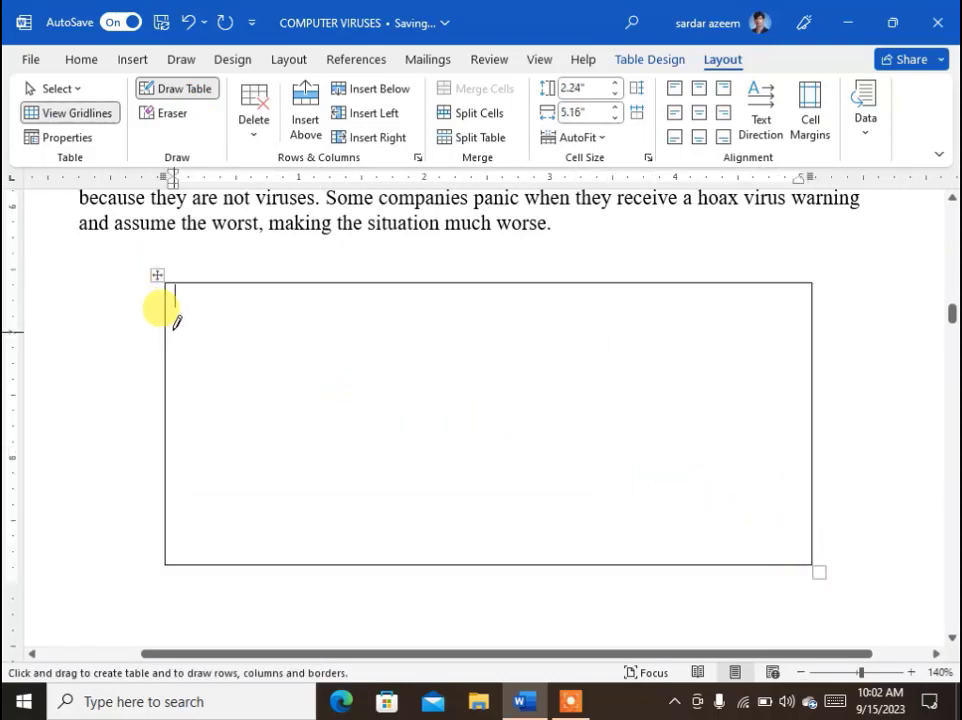
# Step: Draw five horizontal lines across the new table outline to divide it into six rows
pyautogui.moveTo(170, 326)
pyautogui.mouseDown()
pyautogui.moveTo(498, 318)
pyautogui.moveTo(720, 326)
pyautogui.mouseUp()
pyautogui.moveTo(195, 374); pyautogui.dragTo(495, 375)
pyautogui.moveTo(229, 419); pyautogui.dragTo(490, 420)
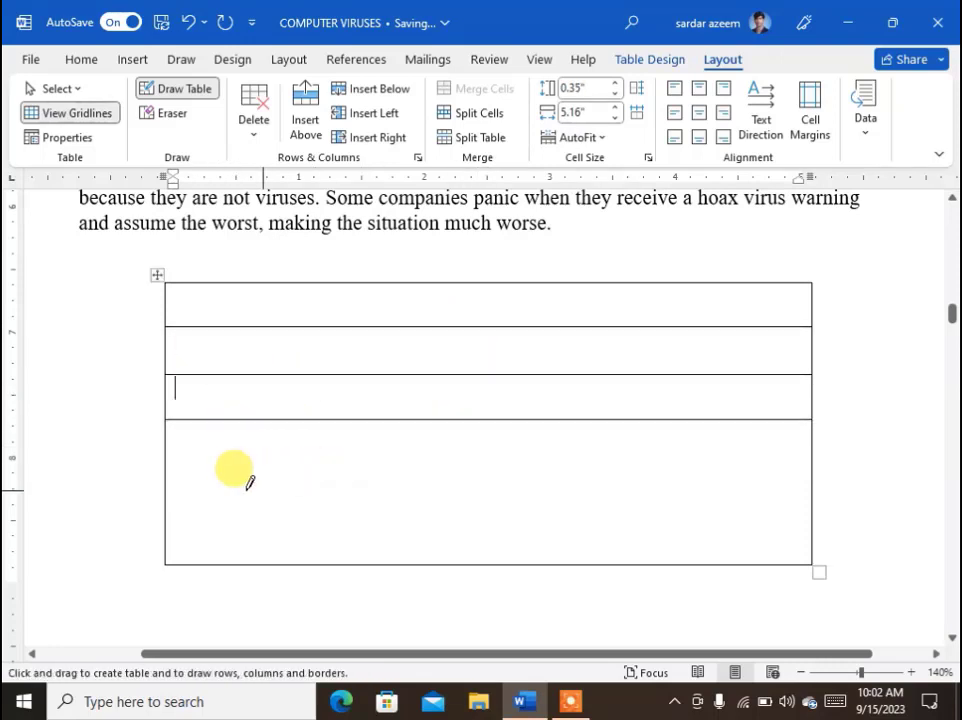
pyautogui.moveTo(165, 455); pyautogui.dragTo(560, 445)
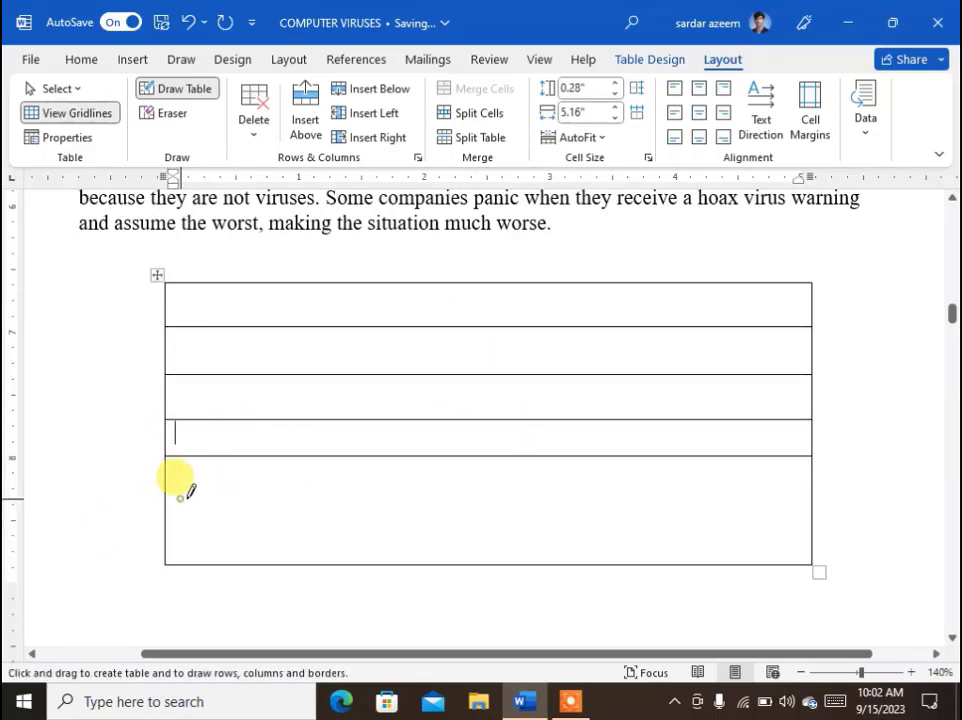
pyautogui.moveTo(190, 495)
pyautogui.mouseDown()
pyautogui.moveTo(453, 492)
pyautogui.moveTo(462, 478)
pyautogui.mouseUp()
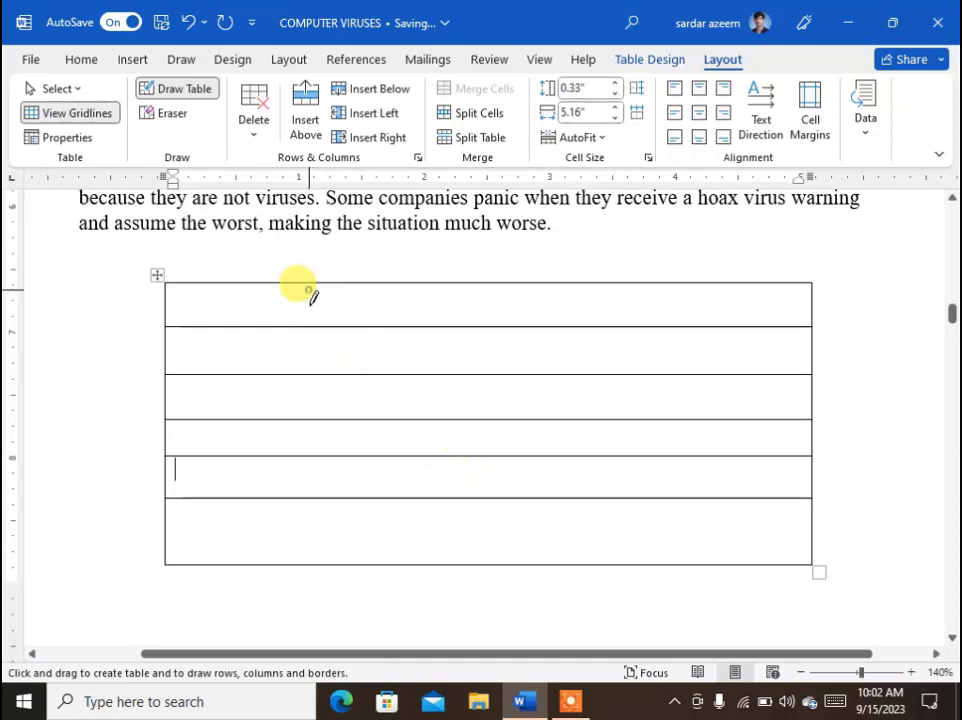
# Step: Draw five vertical lines through the full height of the drawn table to divide it into six columns
pyautogui.moveTo(308, 285)
pyautogui.mouseDown()
pyautogui.moveTo(322, 515)
pyautogui.moveTo(310, 562)
pyautogui.mouseUp()
pyautogui.moveTo(419, 285)
pyautogui.mouseDown()
pyautogui.moveTo(419, 466)
pyautogui.moveTo(429, 509)
pyautogui.moveTo(420, 562)
pyautogui.mouseUp()
pyautogui.moveTo(529, 289)
pyautogui.mouseDown()
pyautogui.moveTo(545, 532)
pyautogui.moveTo(528, 562)
pyautogui.mouseUp()
pyautogui.moveTo(646, 285); pyautogui.dragTo(646, 562)
pyautogui.moveTo(724, 286)
pyautogui.mouseDown()
pyautogui.moveTo(736, 363)
pyautogui.moveTo(738, 558)
pyautogui.mouseUp()
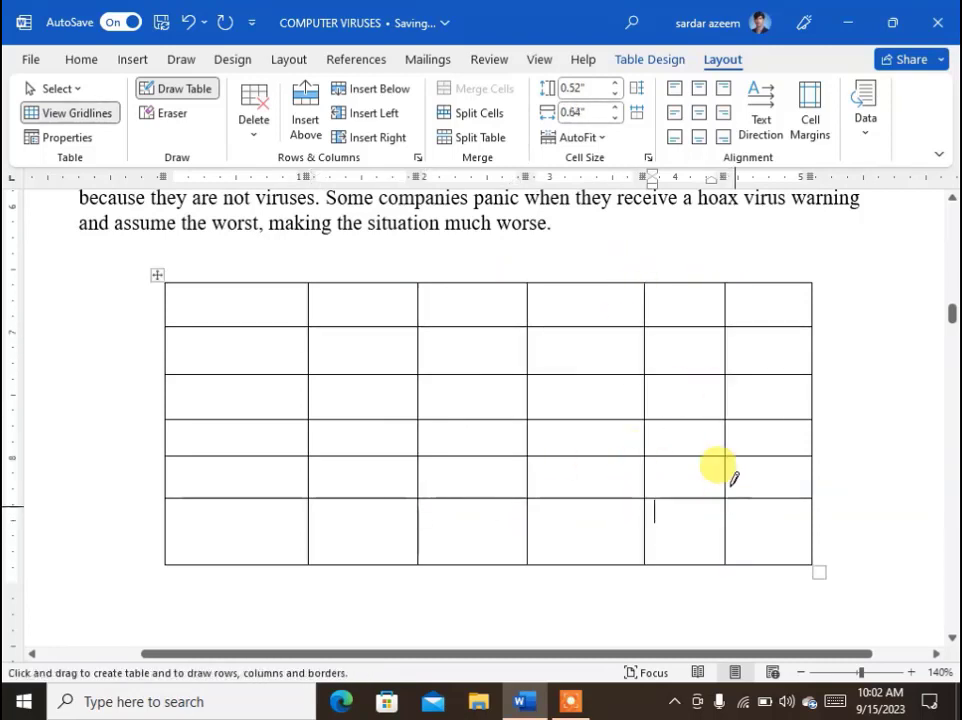
# Step: Use the Eraser to remove the drawn table's last column, its first row, and finally the whole remaining table
pyautogui.click(177, 120)
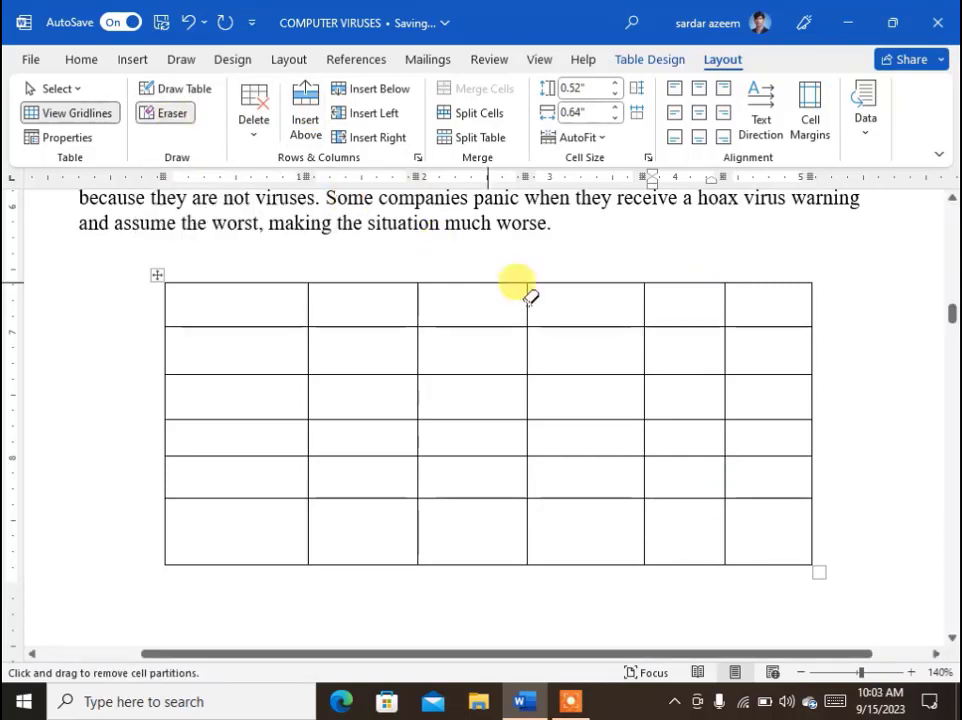
pyautogui.moveTo(783, 257); pyautogui.dragTo(835, 582)
pyautogui.moveTo(818, 280)
pyautogui.mouseDown()
pyautogui.moveTo(223, 283)
pyautogui.moveTo(140, 260)
pyautogui.moveTo(152, 279)
pyautogui.mouseUp()
pyautogui.moveTo(835, 296)
pyautogui.mouseDown()
pyautogui.moveTo(396, 297)
pyautogui.moveTo(97, 284)
pyautogui.moveTo(93, 276)
pyautogui.mouseUp()
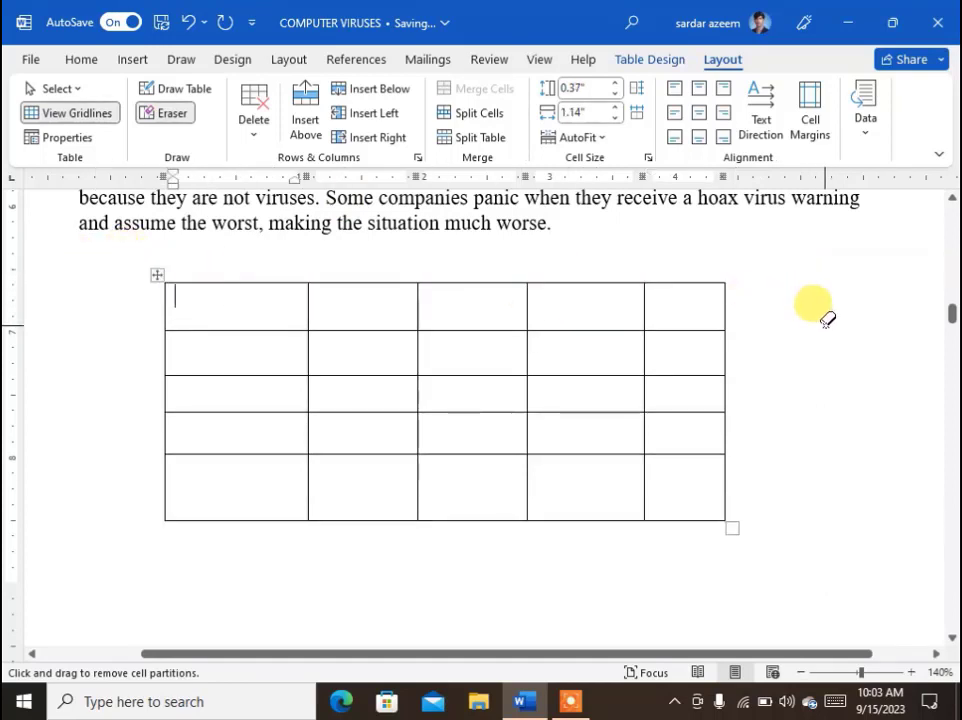
pyautogui.moveTo(200, 250)
pyautogui.mouseDown()
pyautogui.moveTo(690, 380)
pyautogui.moveTo(744, 557)
pyautogui.moveTo(759, 525)
pyautogui.mouseUp()
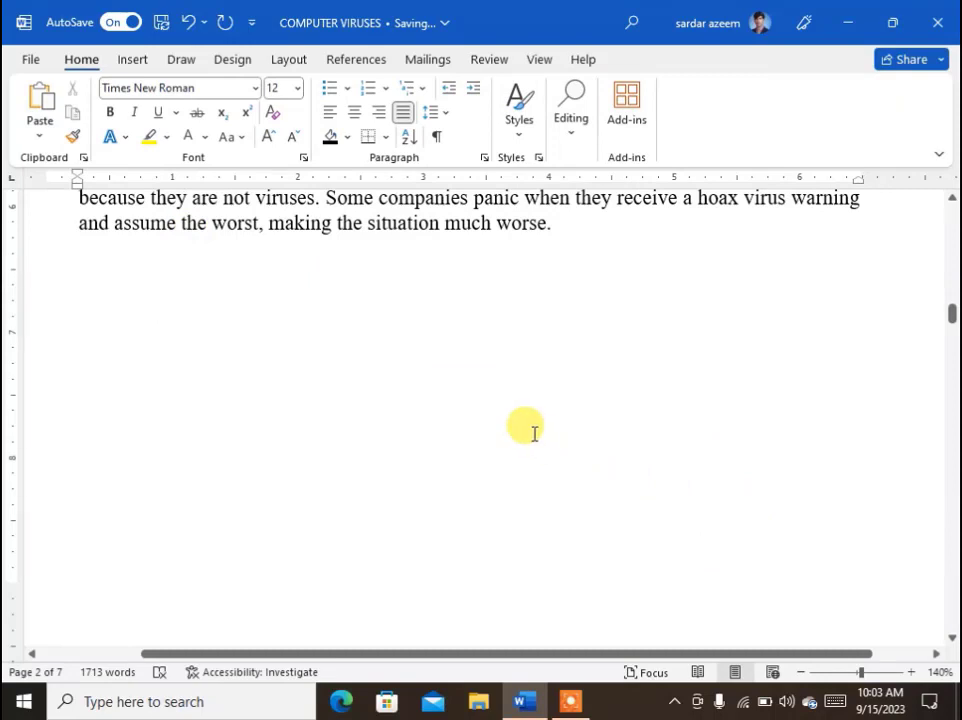
# Step: Undo the three eraser deletions on the drawn table
pyautogui.hotkey('ctrl', 'z')
pyautogui.hotkey('ctrl', 'z')
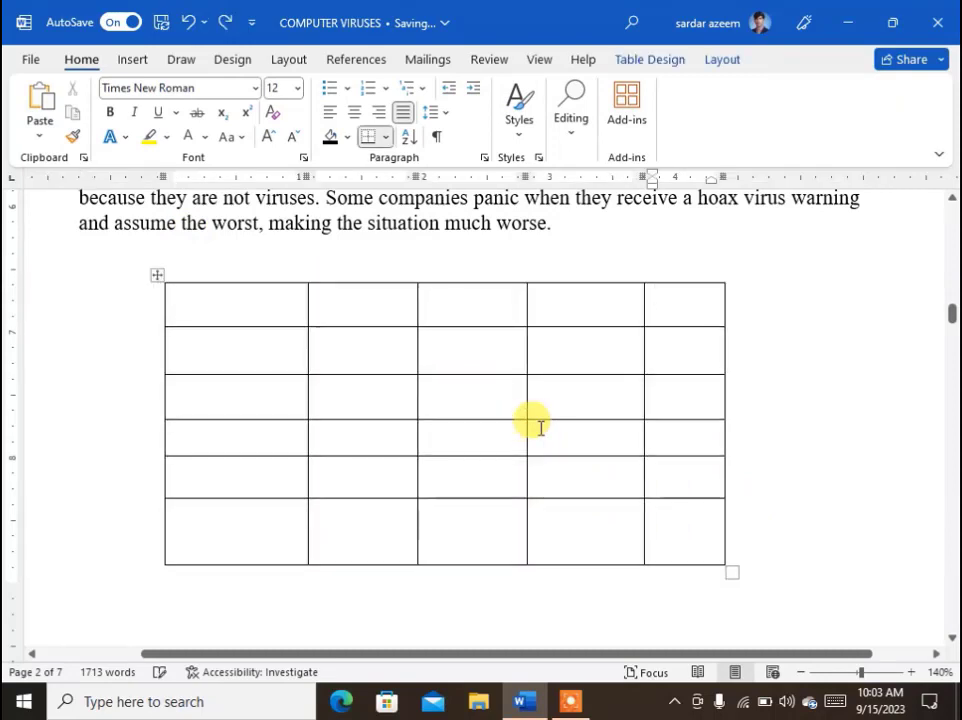
pyautogui.hotkey('ctrl', 'z')
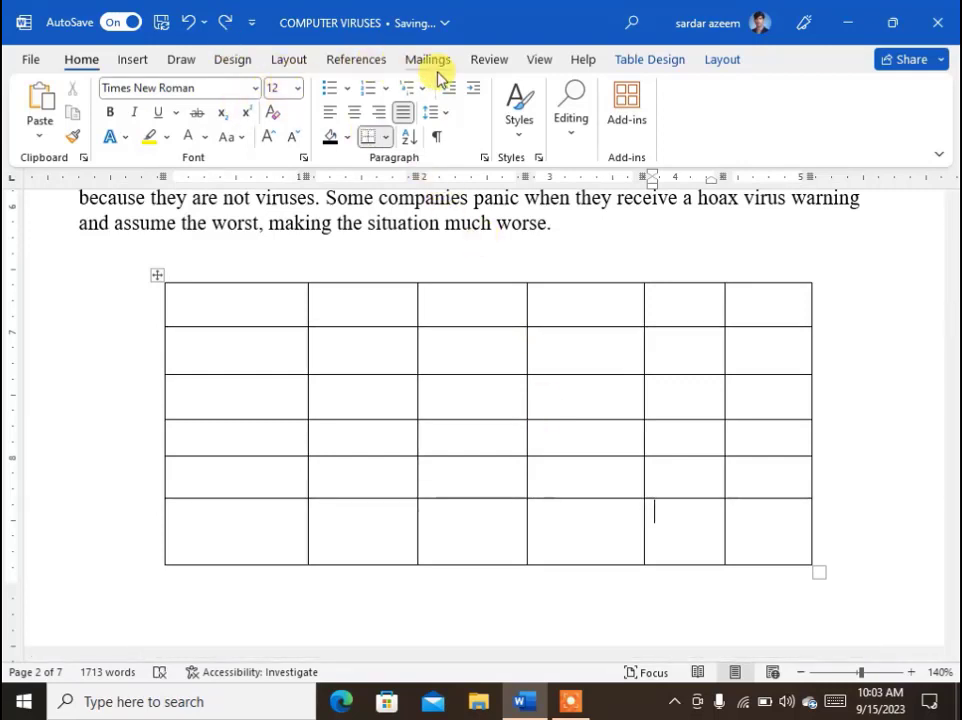
# Step: Select the first data row of the Rollno table on page 1 and insert two blank rows above it
pyautogui.click(706, 63)
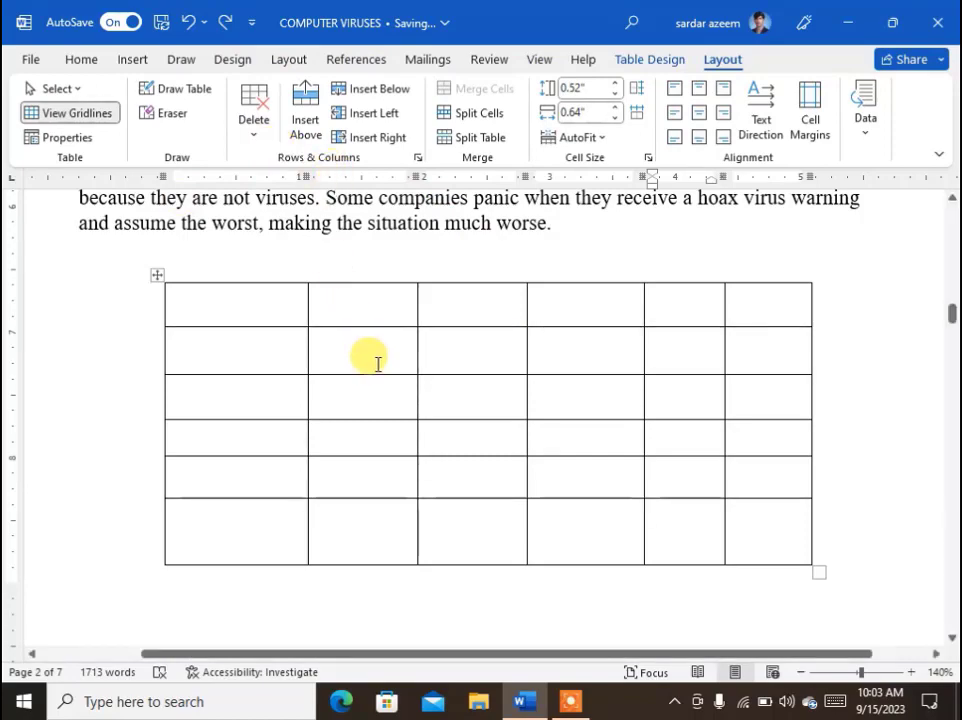
pyautogui.scroll(20, 375, 362)
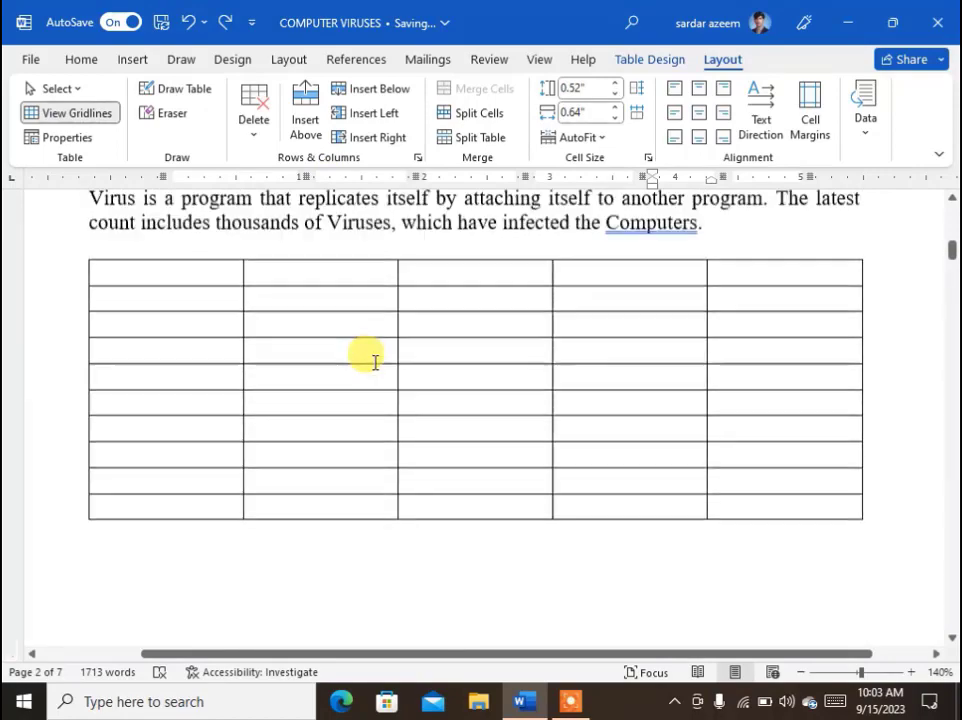
pyautogui.scroll(-3, 370, 361)
pyautogui.scroll(1, 374, 363)
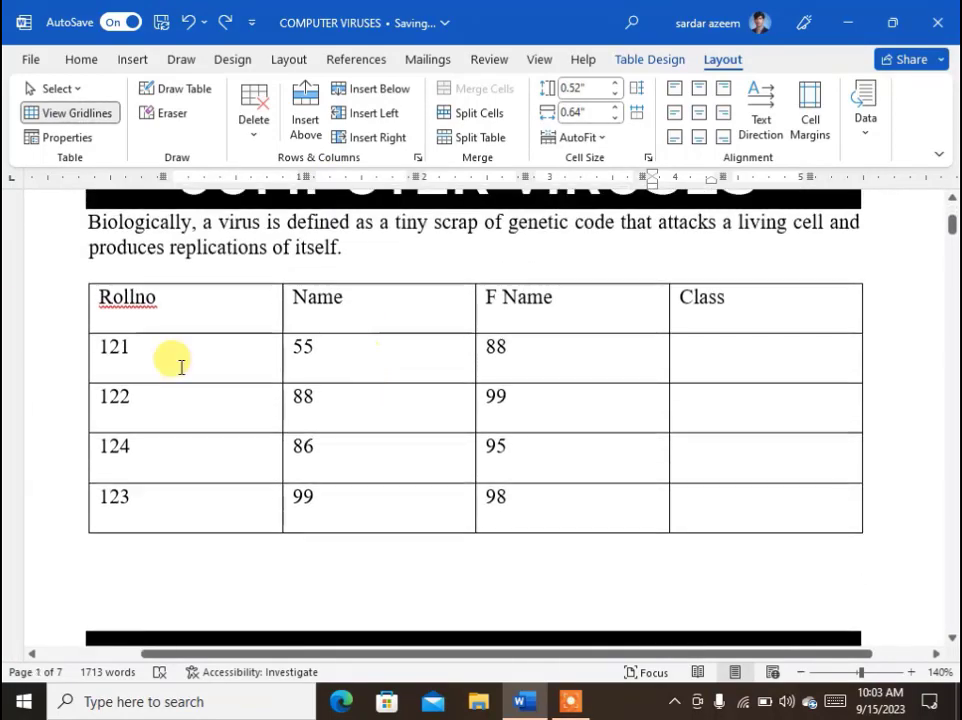
pyautogui.click(42, 355)
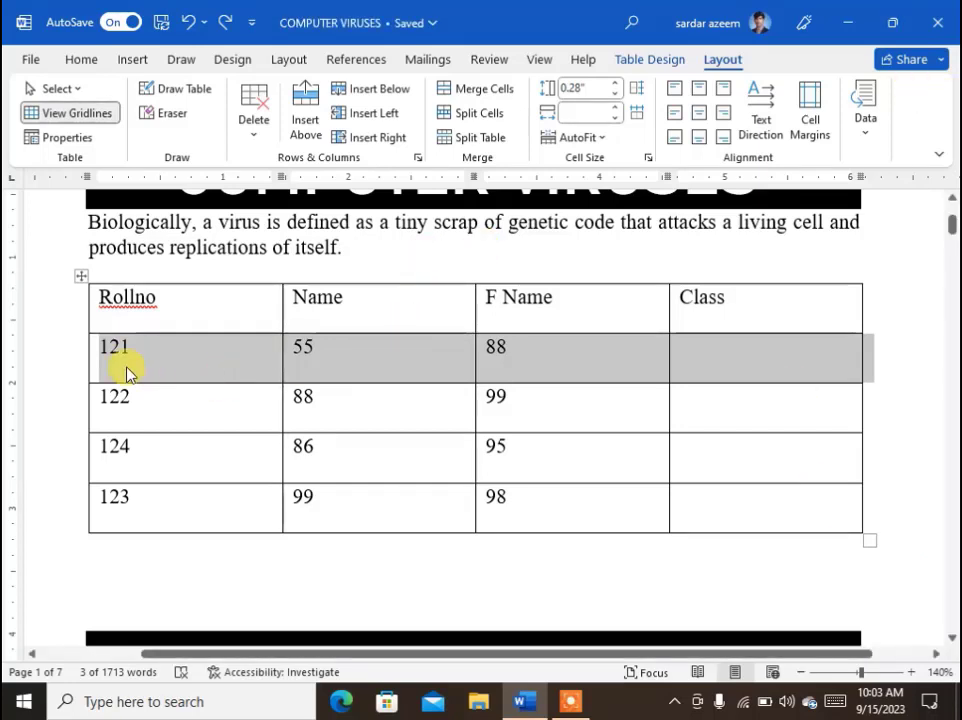
pyautogui.click(308, 120)
pyautogui.click(308, 120)
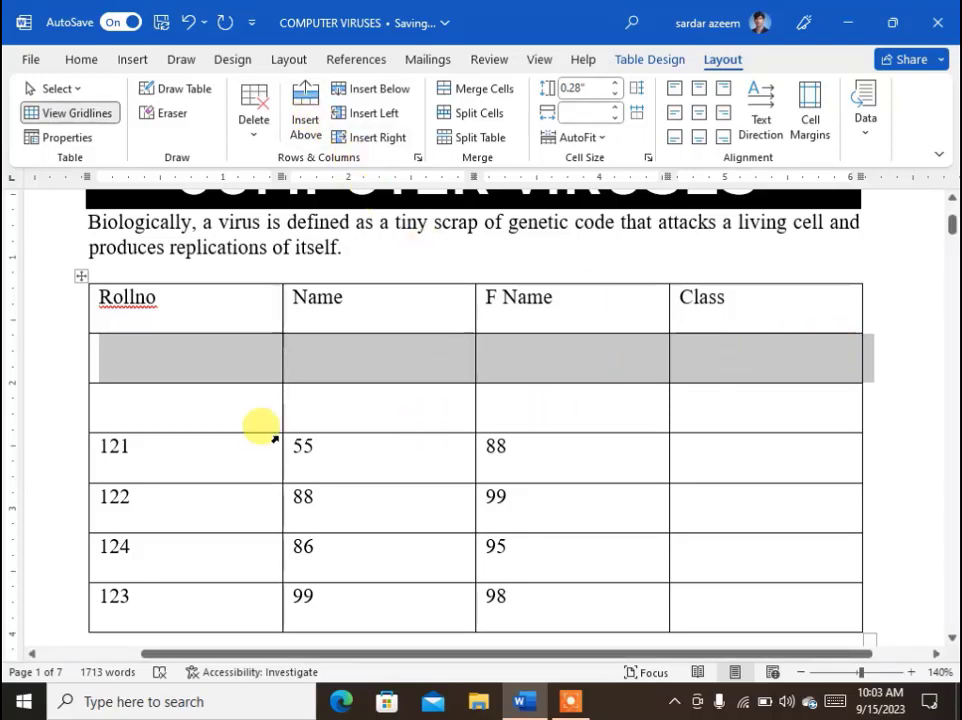
# Step: Insert three blank rows below the first filled data row of the Rollno table and undo the last two insertions
pyautogui.click(53, 459)
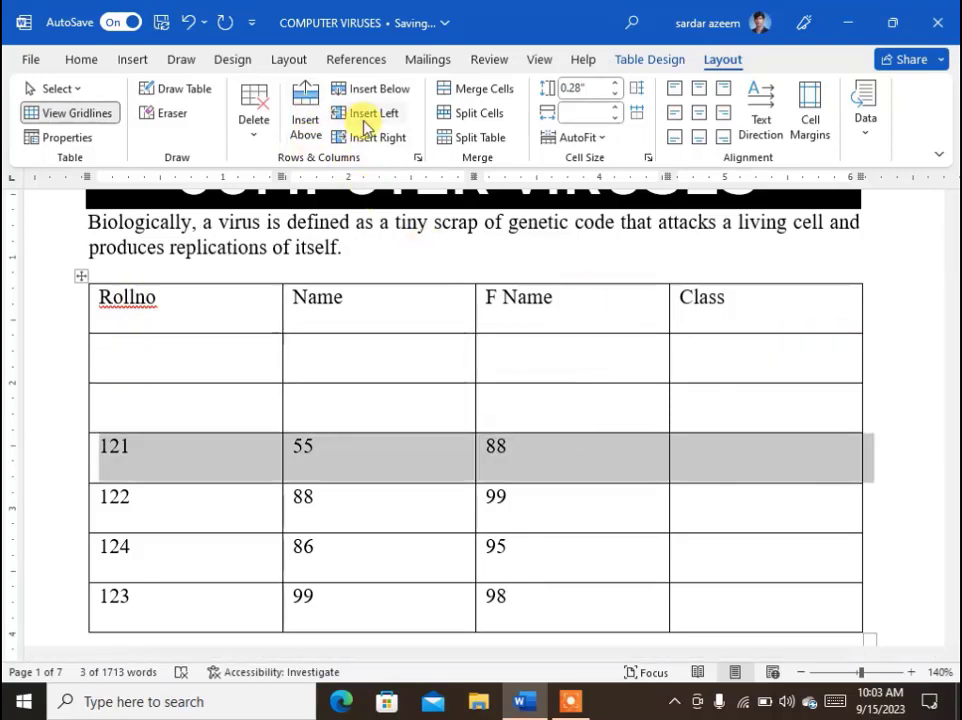
pyautogui.click(389, 92)
pyautogui.click(389, 92)
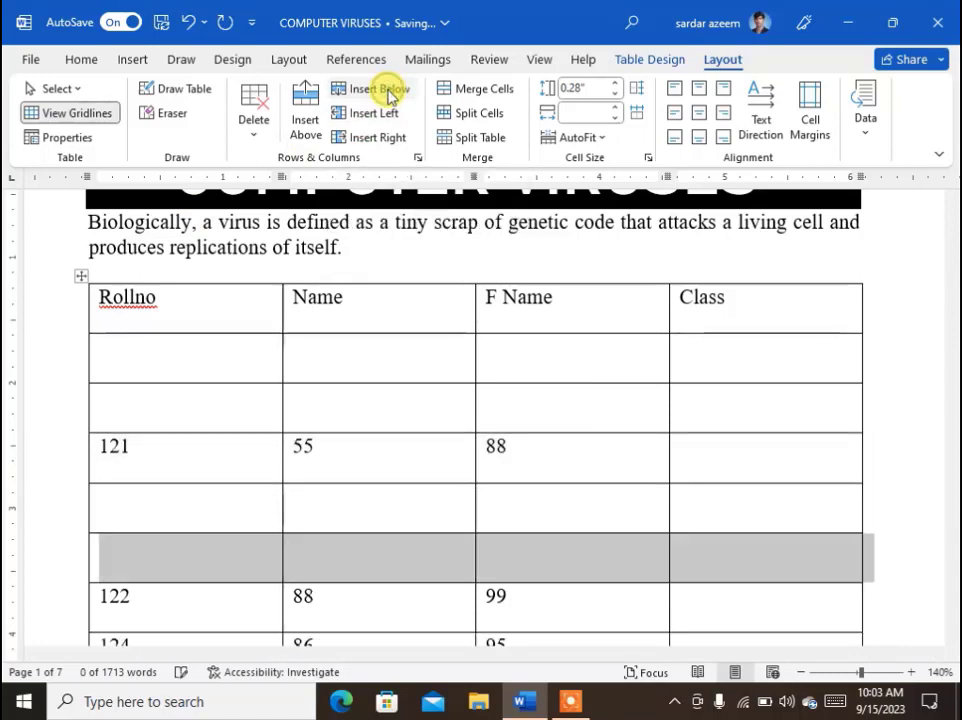
pyautogui.click(389, 92)
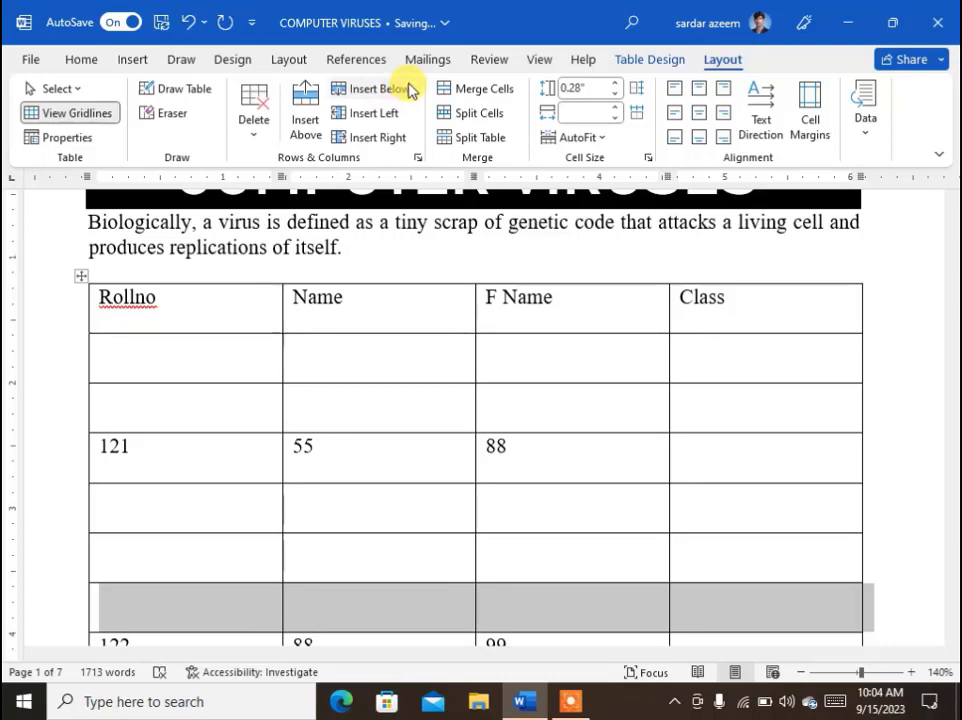
pyautogui.hotkey('ctrl', 'z')
pyautogui.hotkey('ctrl', 'z')
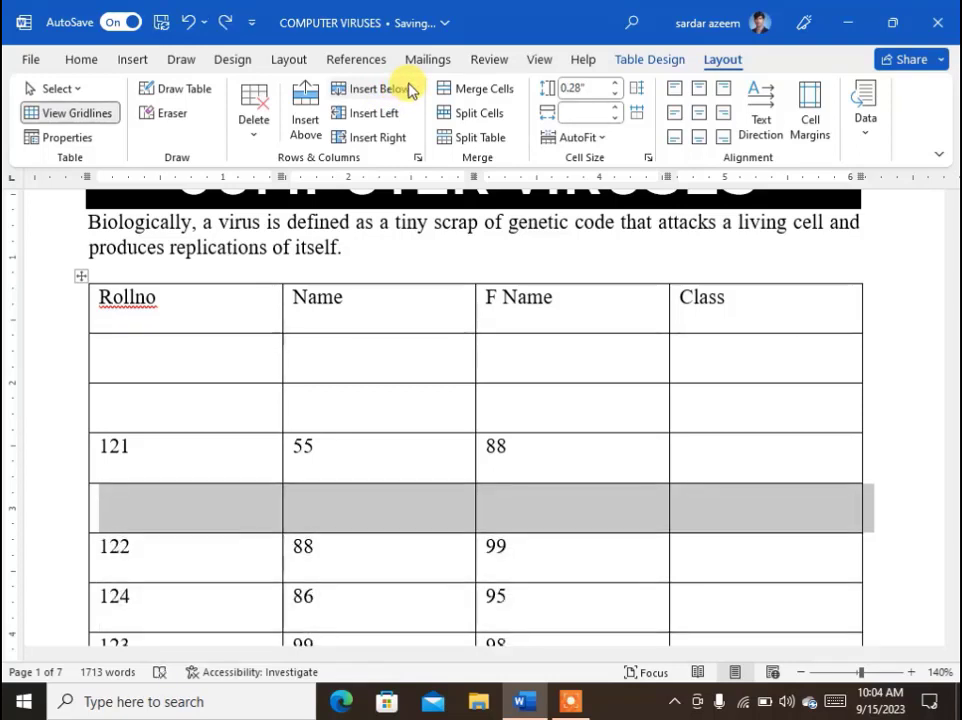
# Step: Select the second and third filled data rows together and insert two blank rows above them
pyautogui.scroll(-2, 530, 380)
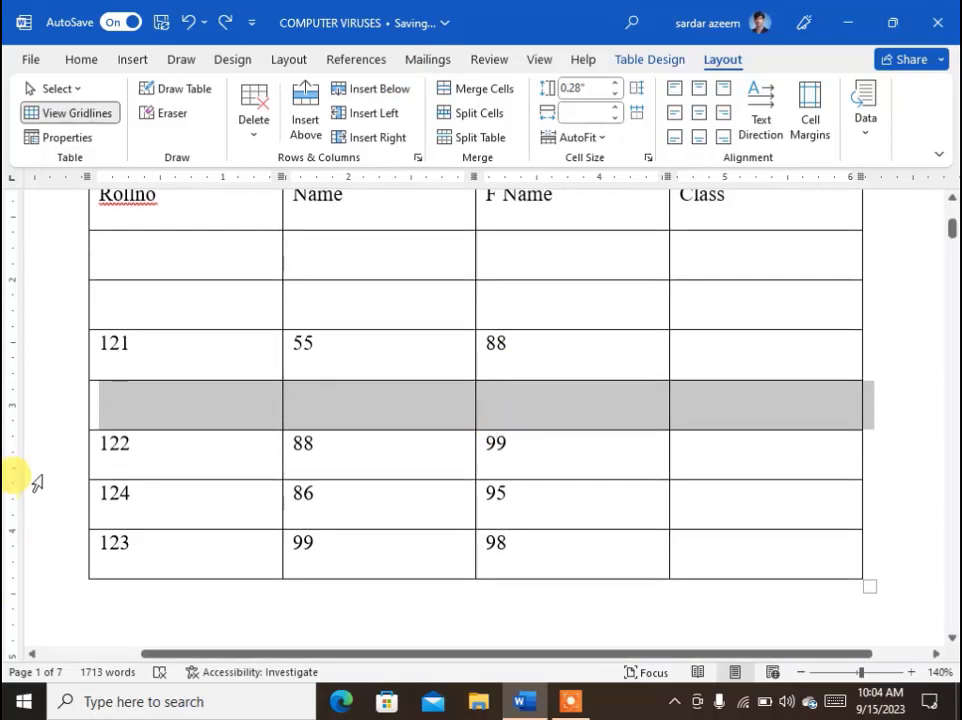
pyautogui.moveTo(43, 468); pyautogui.dragTo(47, 497)
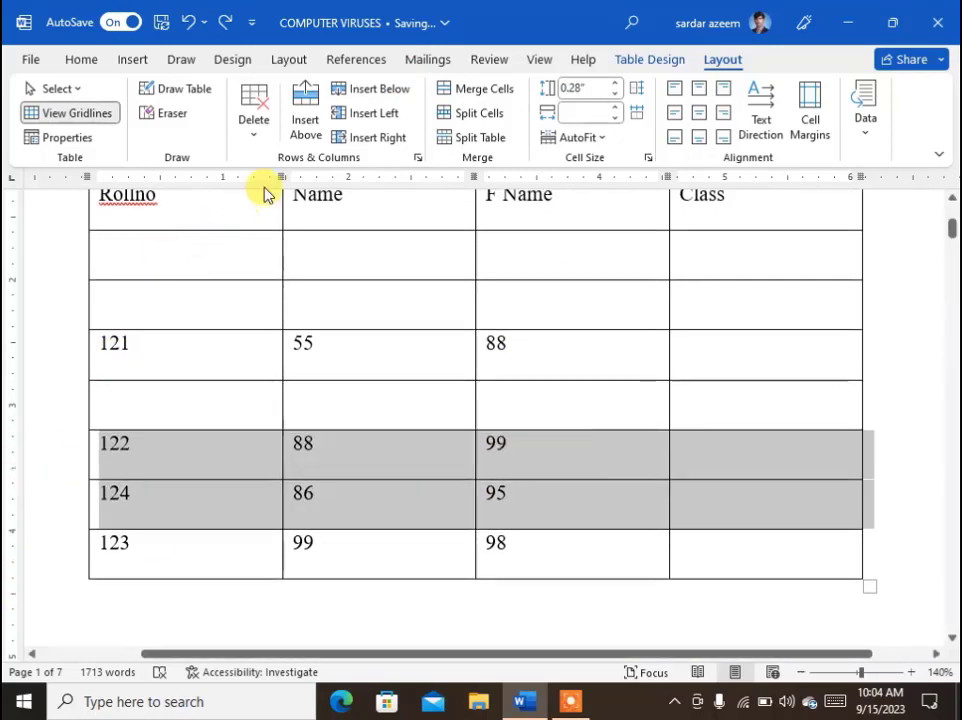
pyautogui.click(306, 106)
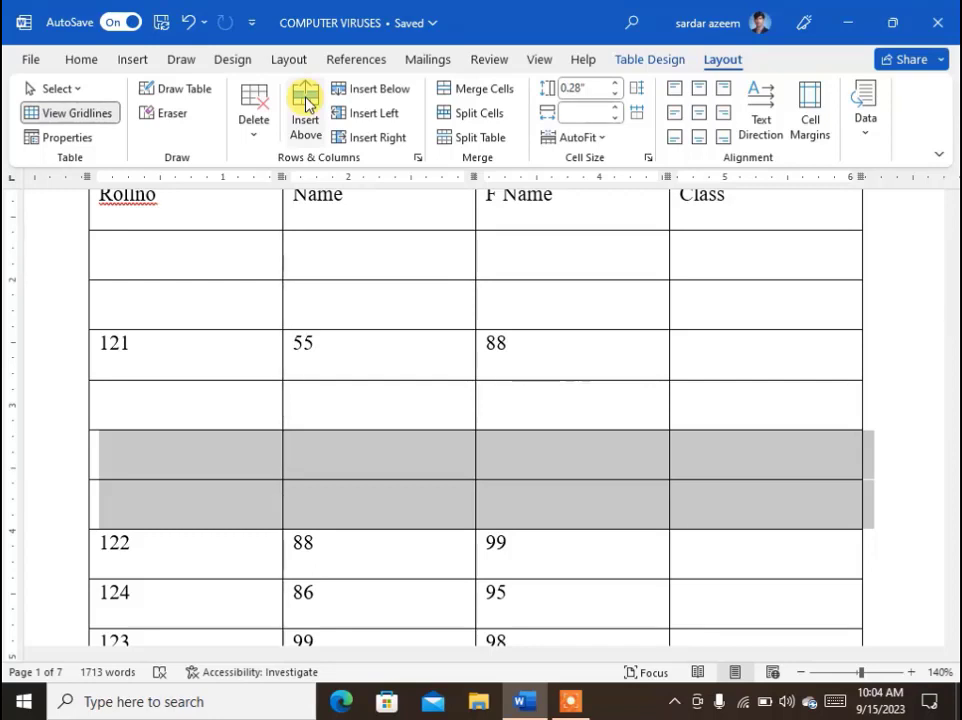
pyautogui.click(575, 699)
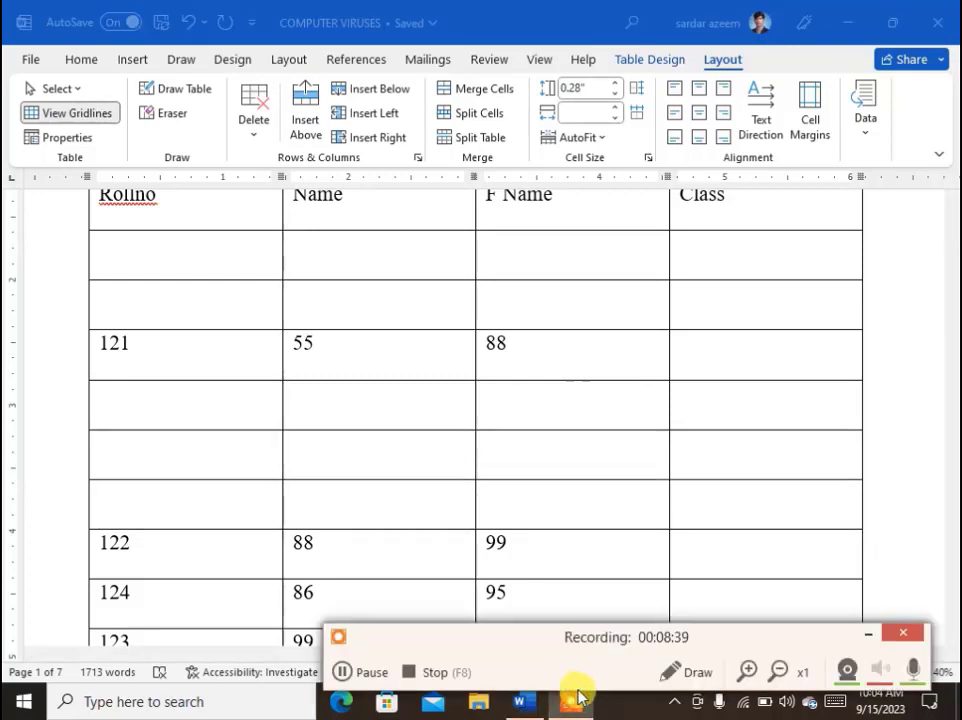
pyautogui.click(372, 678)
pyautogui.click(376, 674)
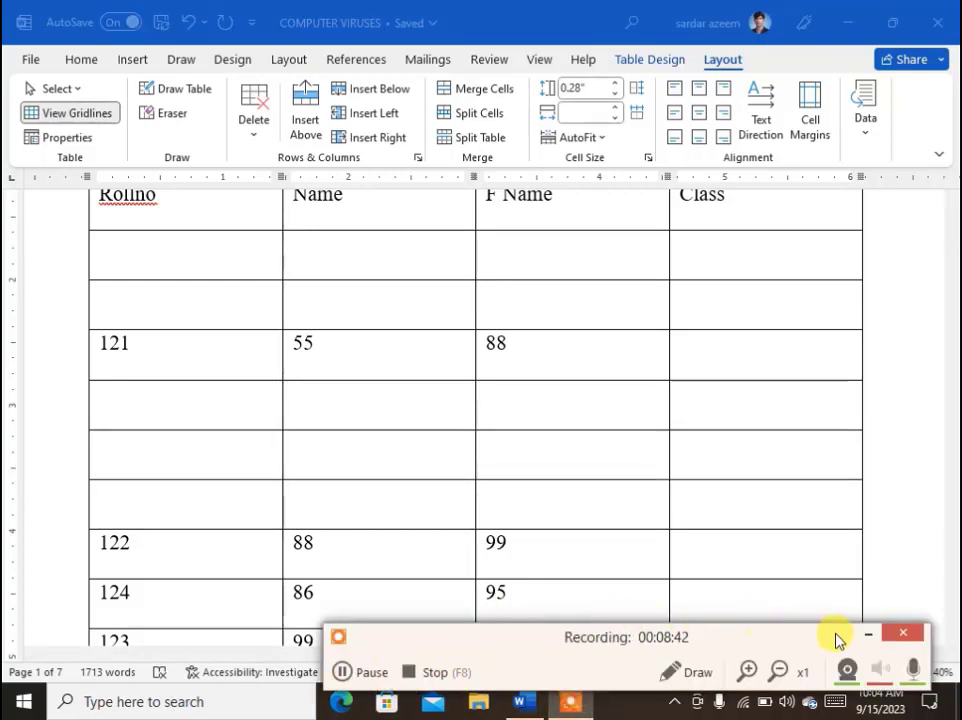
pyautogui.click(876, 634)
# Step: Select the entire Name column of the Rollno table and insert a blank column to its left
pyautogui.scroll(3, 414, 382)
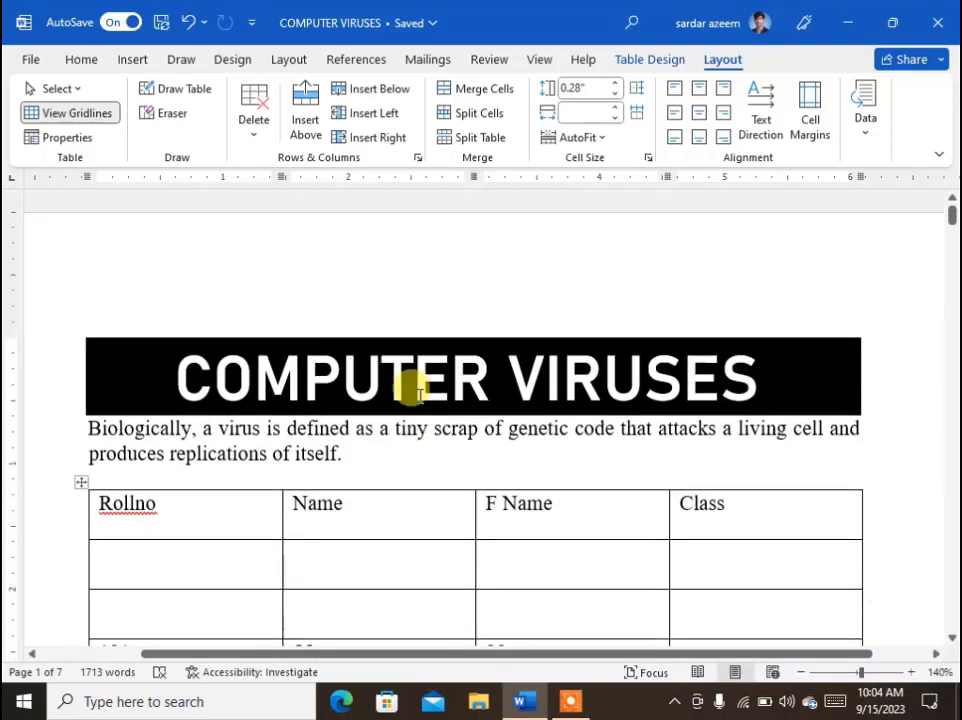
pyautogui.scroll(-2, 398, 462)
pyautogui.scroll(-1, 398, 462)
pyautogui.moveTo(354, 301); pyautogui.dragTo(382, 571)
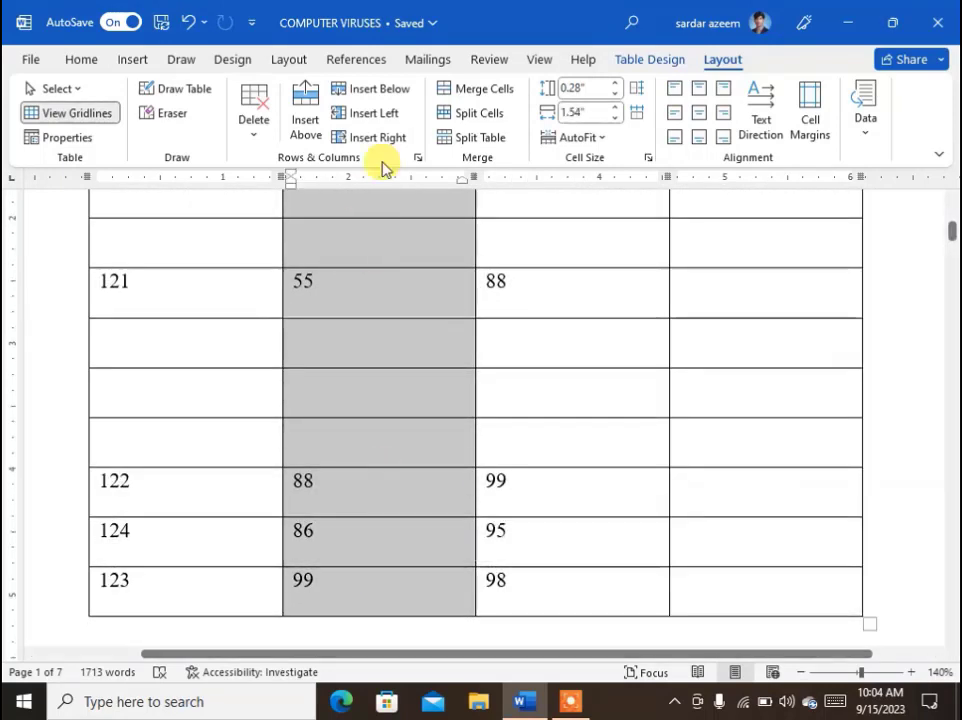
pyautogui.click(362, 115)
# Step: Select the entire Name column of the Rollno table and insert a blank column to its right
pyautogui.scroll(4, 370, 515)
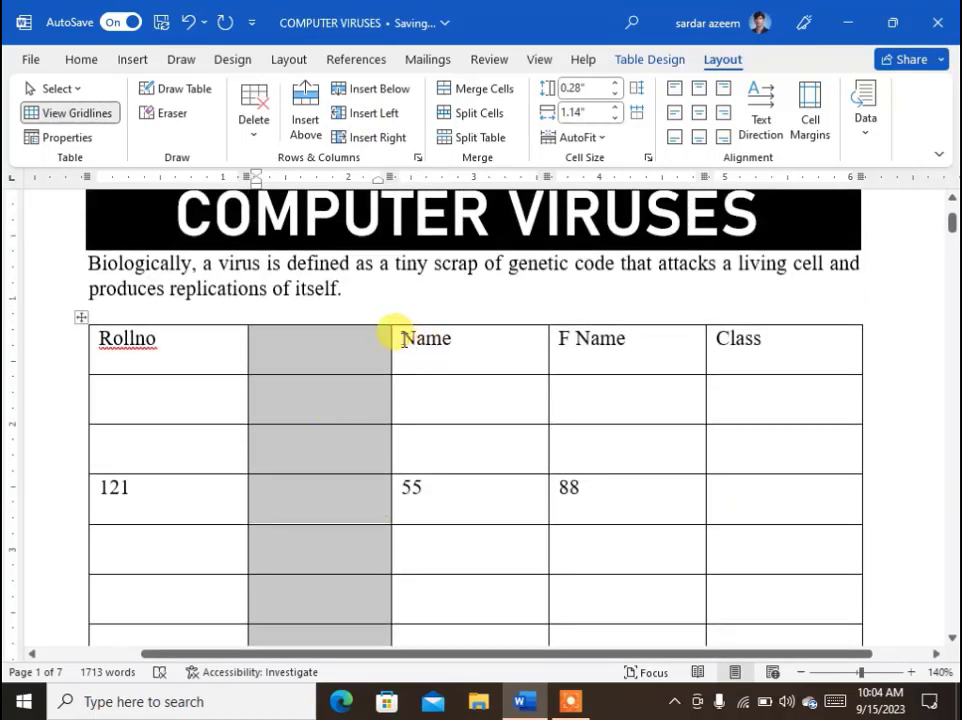
pyautogui.moveTo(400, 338); pyautogui.dragTo(448, 503)
pyautogui.scroll(-6, 442, 497)
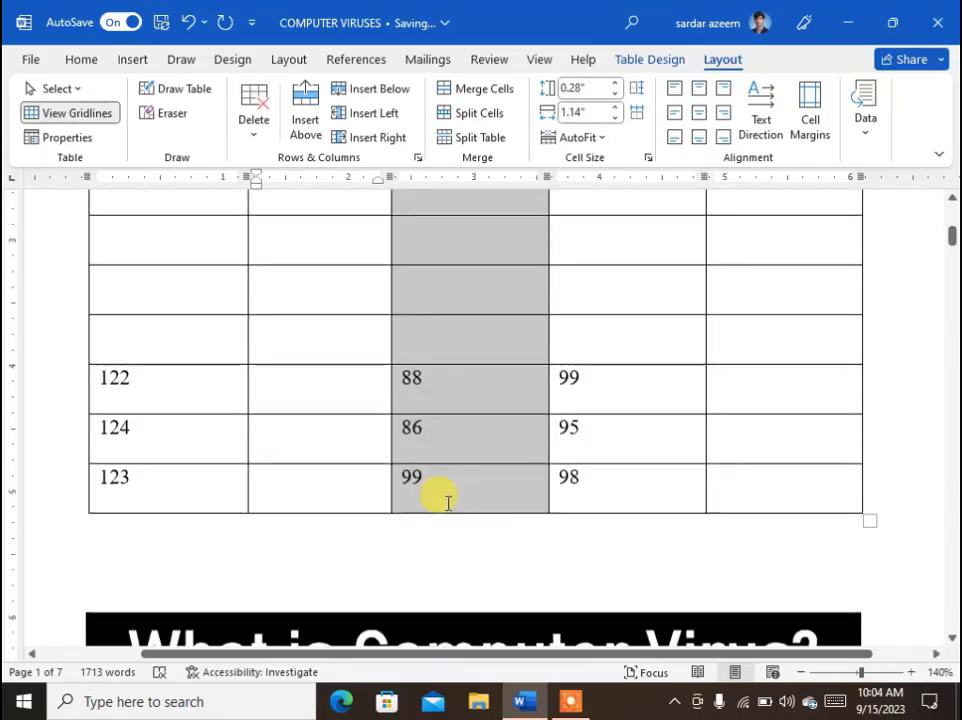
pyautogui.scroll(2, 448, 503)
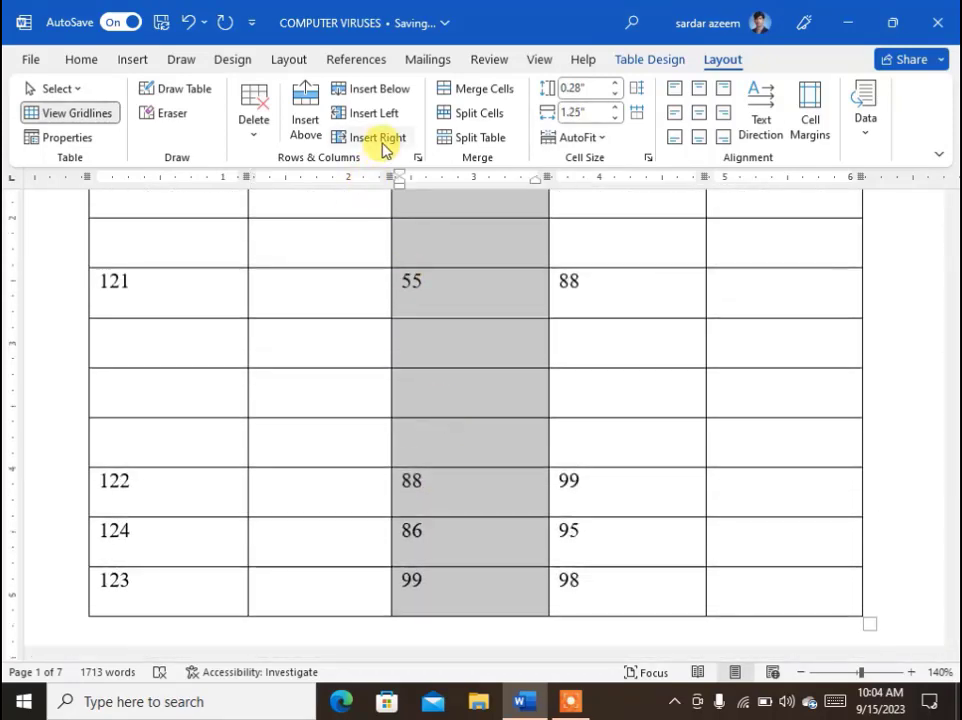
pyautogui.click(383, 148)
pyautogui.scroll(2, 541, 565)
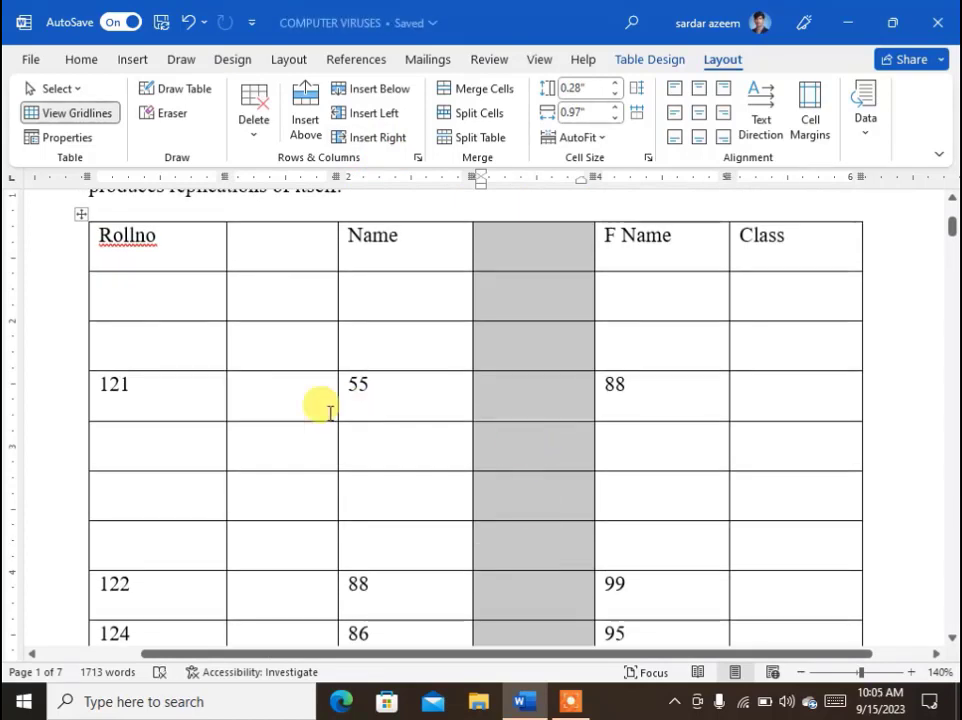
# Step: Select the two blank rows below the table's header row and delete those rows
pyautogui.click(156, 290)
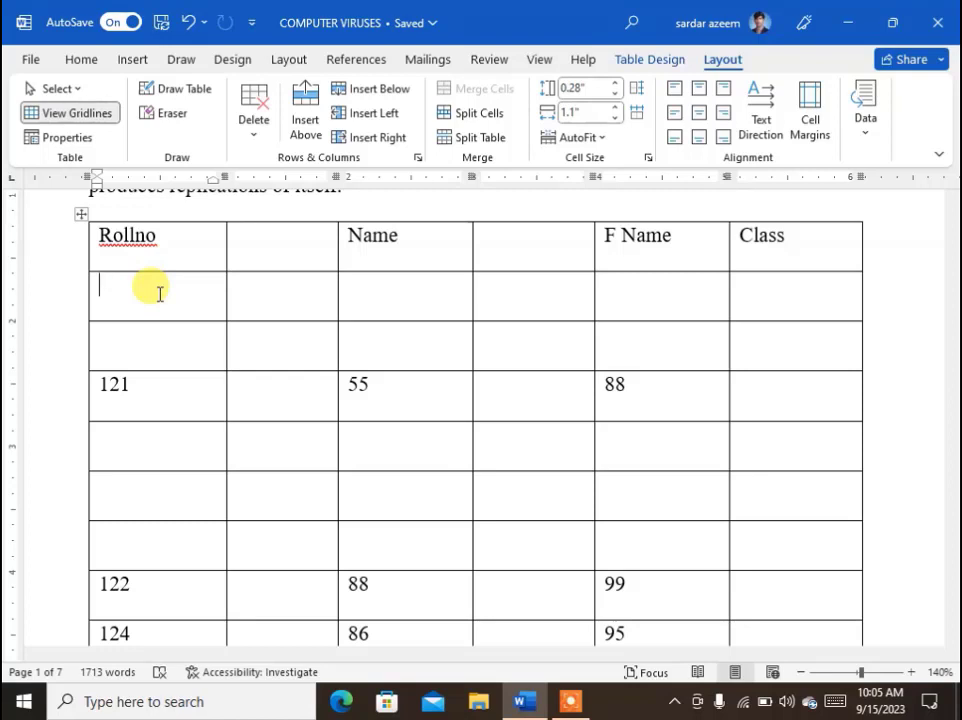
pyautogui.moveTo(137, 303); pyautogui.dragTo(741, 327)
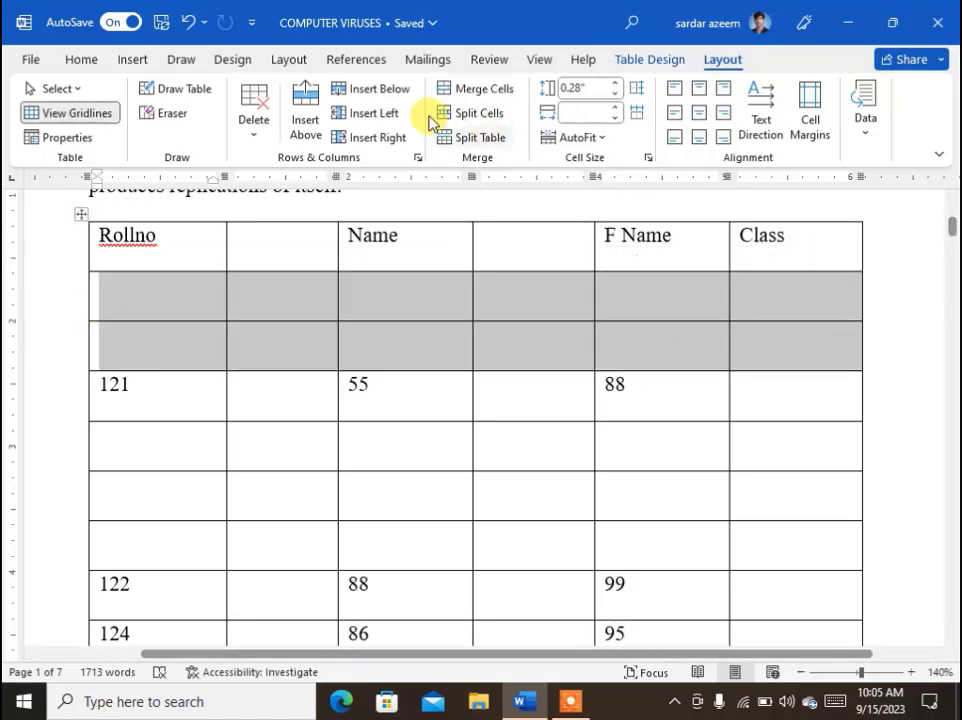
pyautogui.click(252, 122)
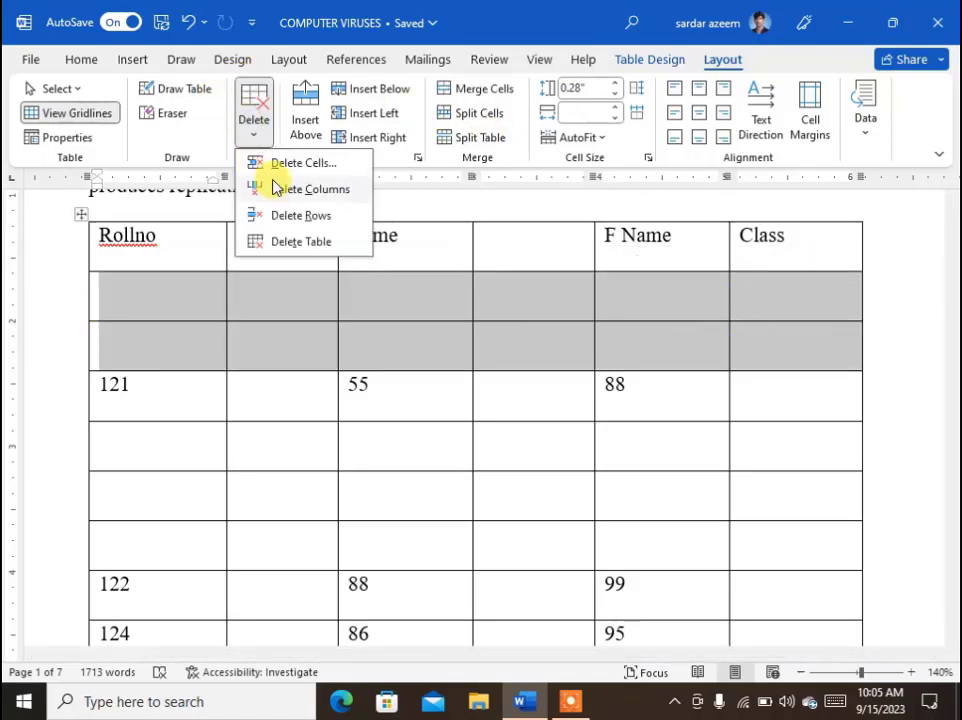
pyautogui.click(287, 215)
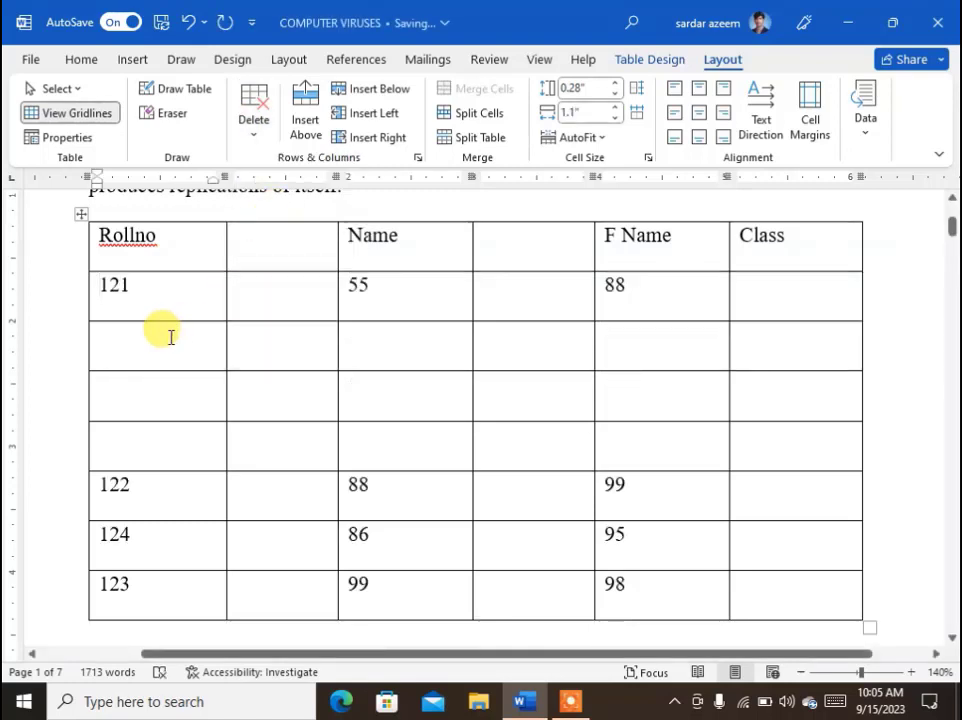
# Step: Select the three blank rows between the 121 and 122 rows and remove them with Delete Cells, using Shift cells left
pyautogui.moveTo(169, 336); pyautogui.dragTo(722, 393)
pyautogui.click(745, 396)
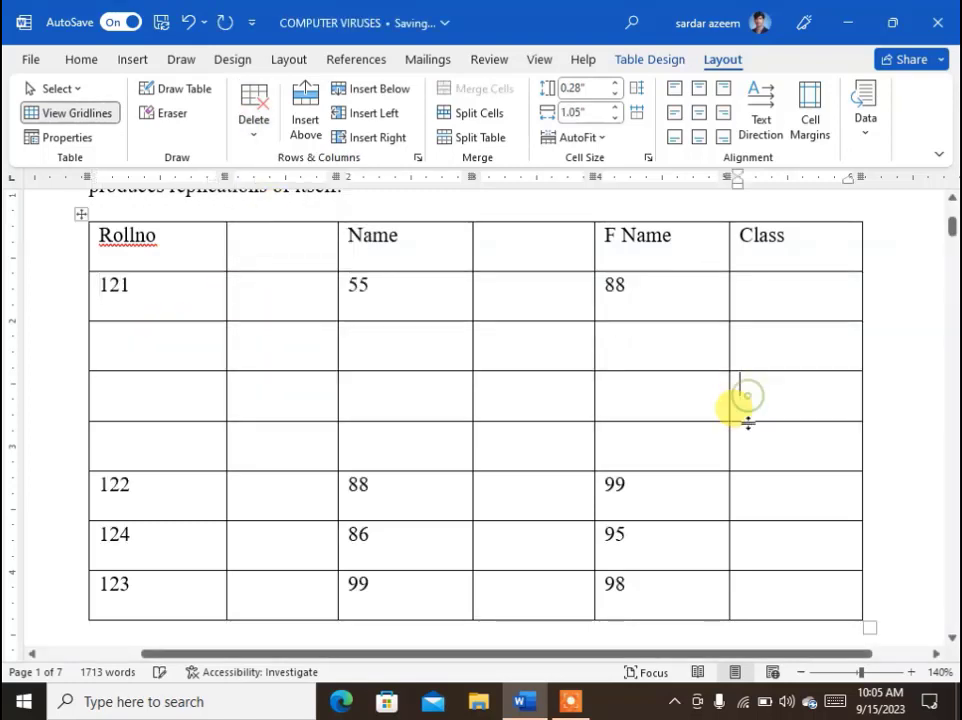
pyautogui.click(748, 460)
pyautogui.moveTo(748, 460); pyautogui.dragTo(183, 361)
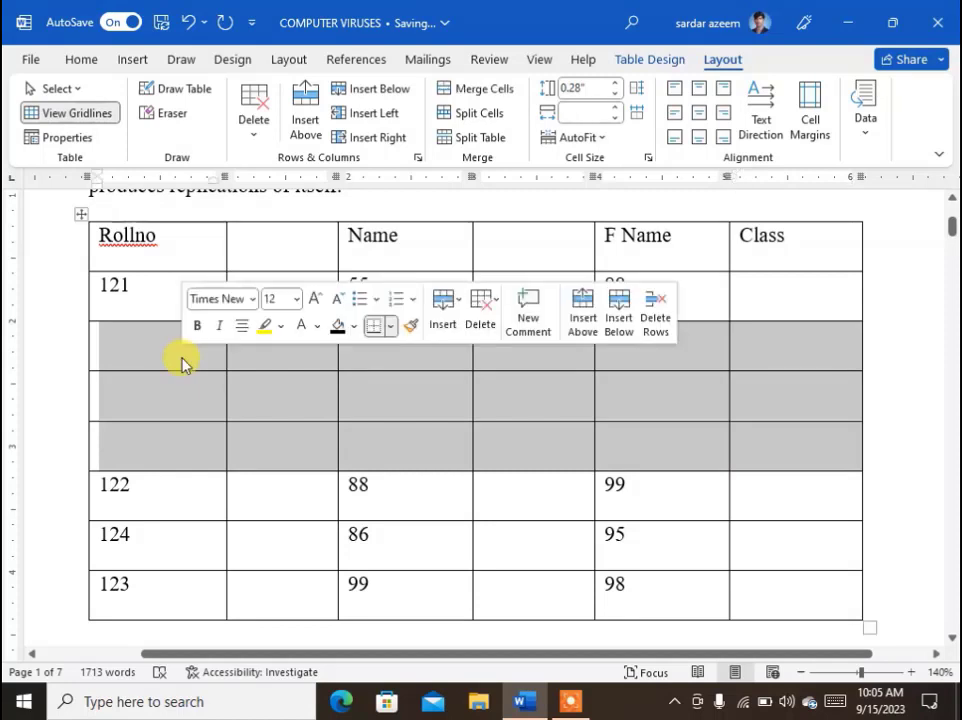
pyautogui.click(253, 140)
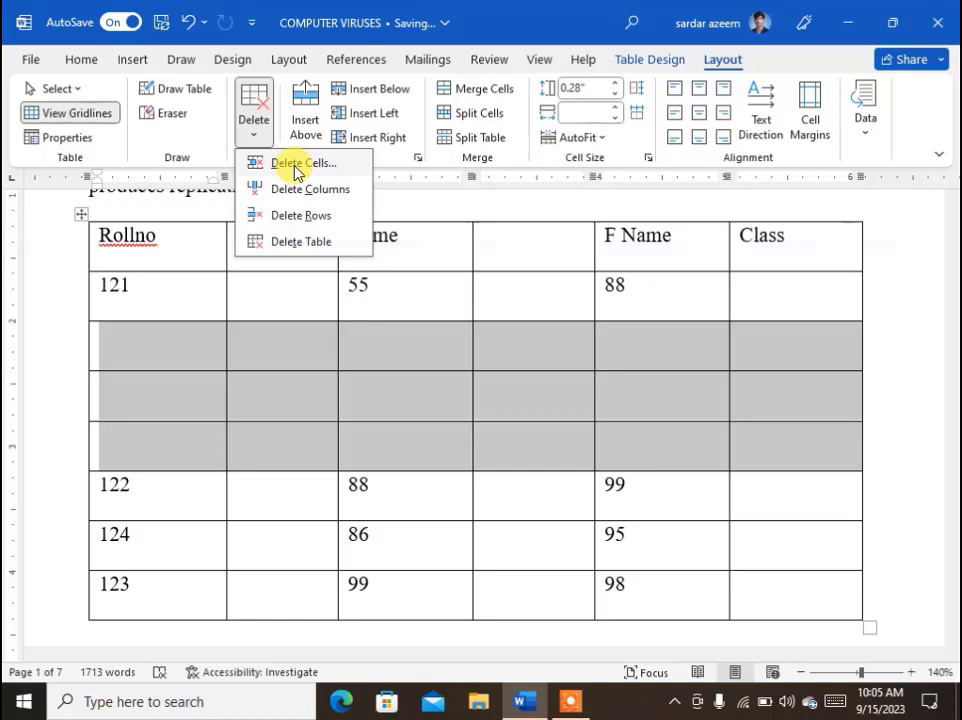
pyautogui.click(296, 168)
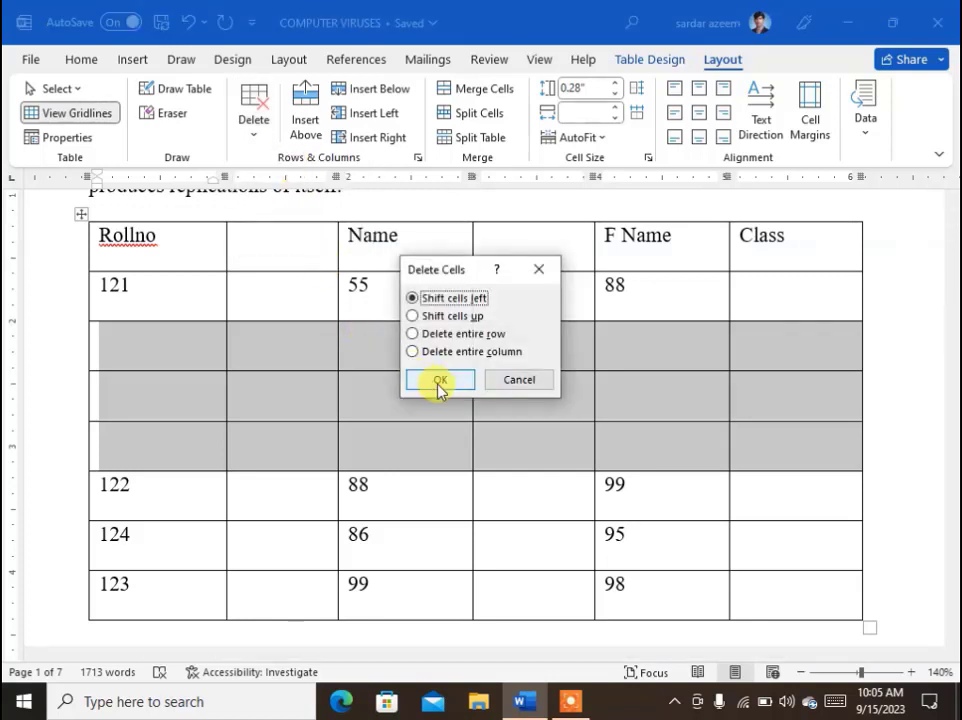
pyautogui.click(437, 382)
# Step: Select the blank column between Rollno and Name and delete that column
pyautogui.moveTo(271, 250); pyautogui.dragTo(275, 440)
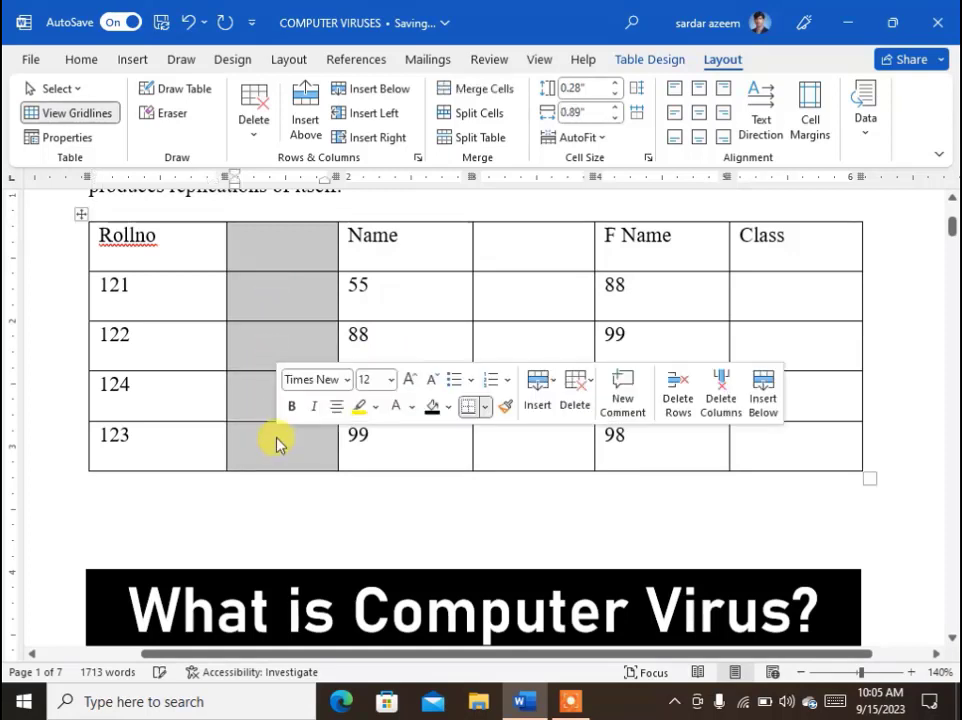
pyautogui.click(260, 140)
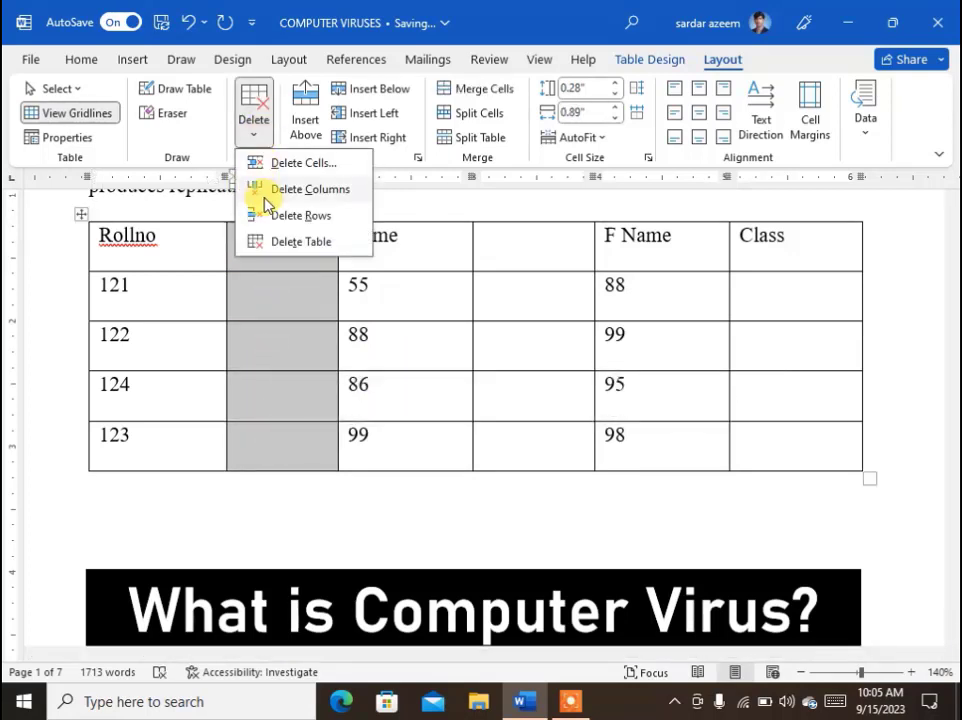
pyautogui.click(267, 197)
# Step: Select the blank column between Name and F Name and remove it with Delete Cells, using Shift cells left
pyautogui.moveTo(397, 240); pyautogui.dragTo(407, 435)
pyautogui.click(251, 140)
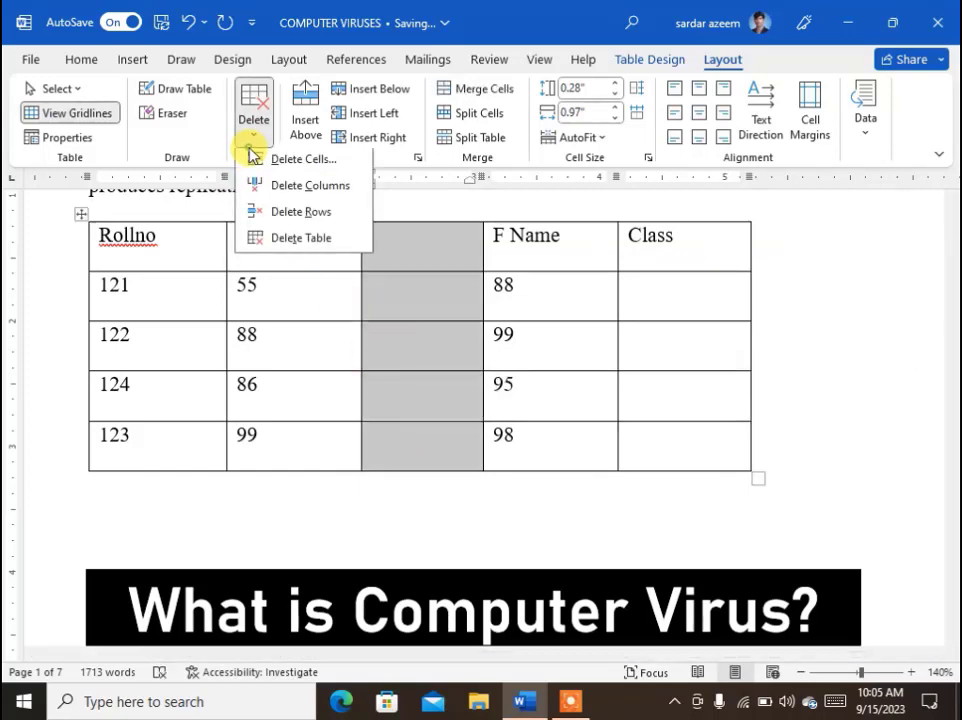
pyautogui.click(270, 166)
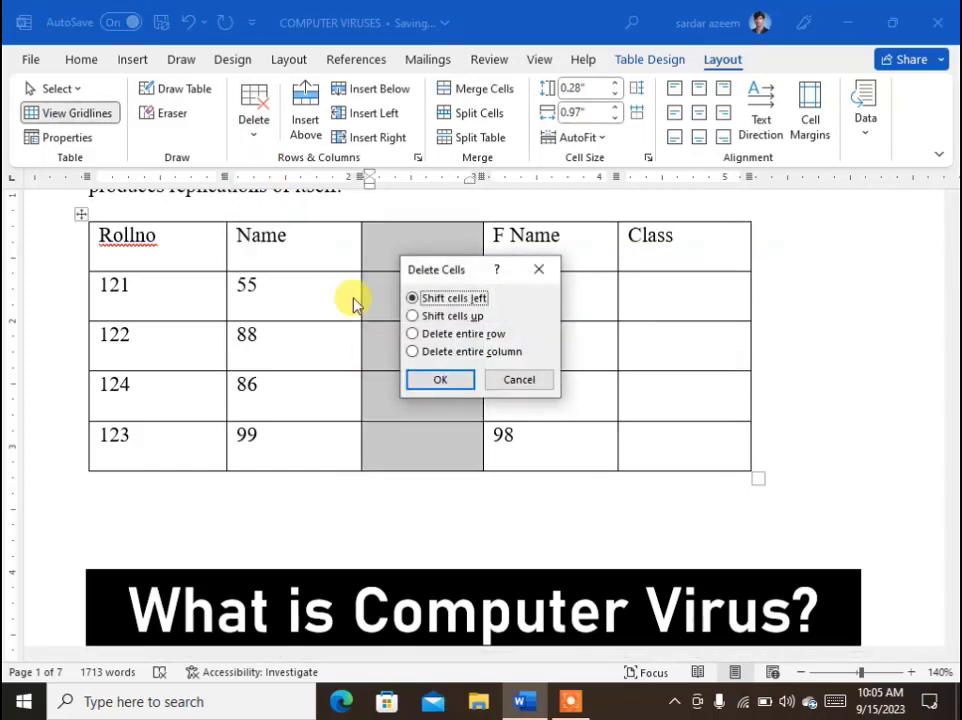
pyautogui.click(424, 381)
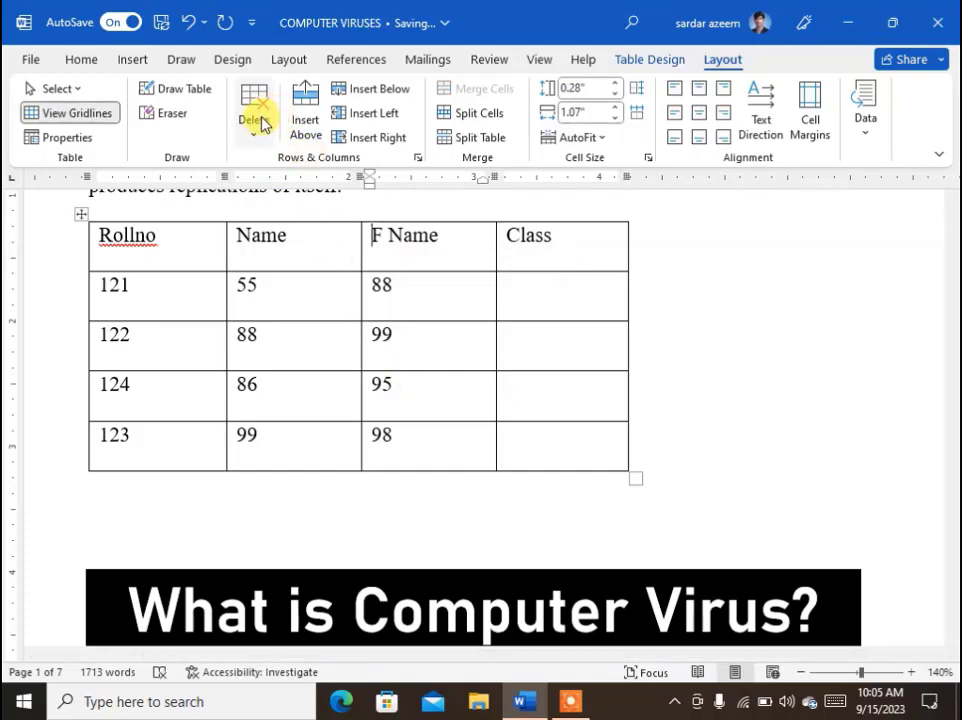
# Step: Delete the entire Rollno table and undo the deletion
pyautogui.click(261, 122)
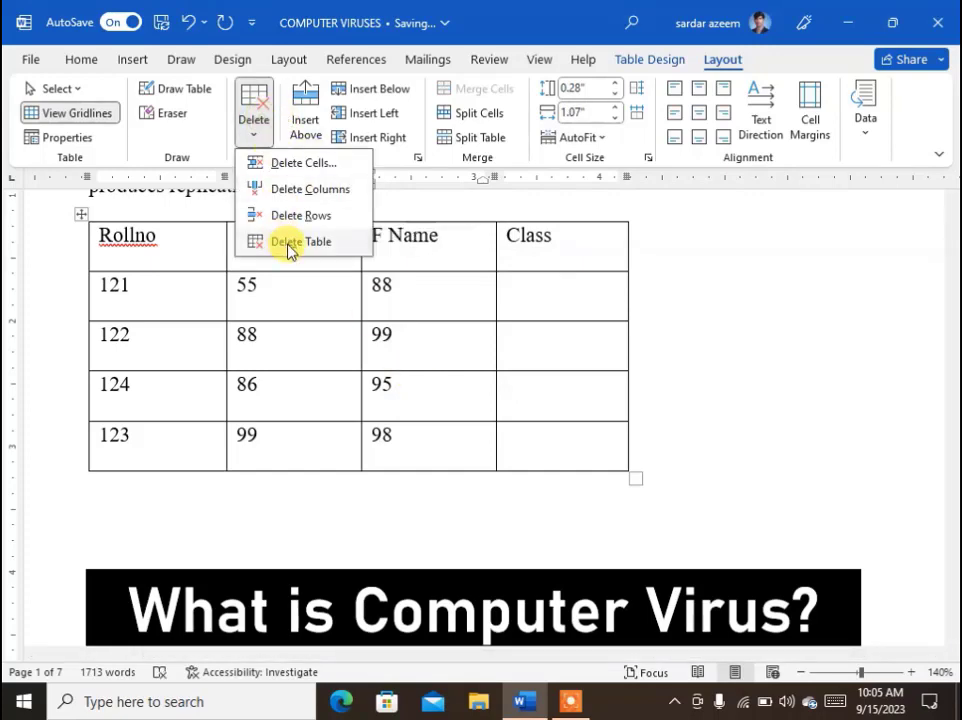
pyautogui.click(290, 245)
pyautogui.scroll(5, 348, 345)
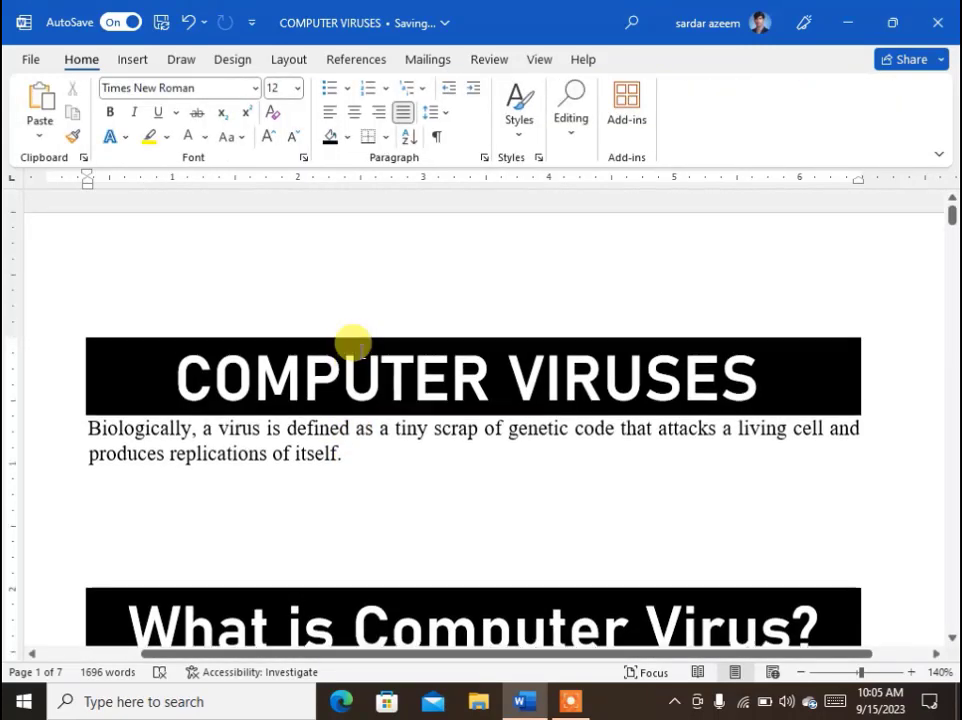
pyautogui.scroll(-2, 360, 350)
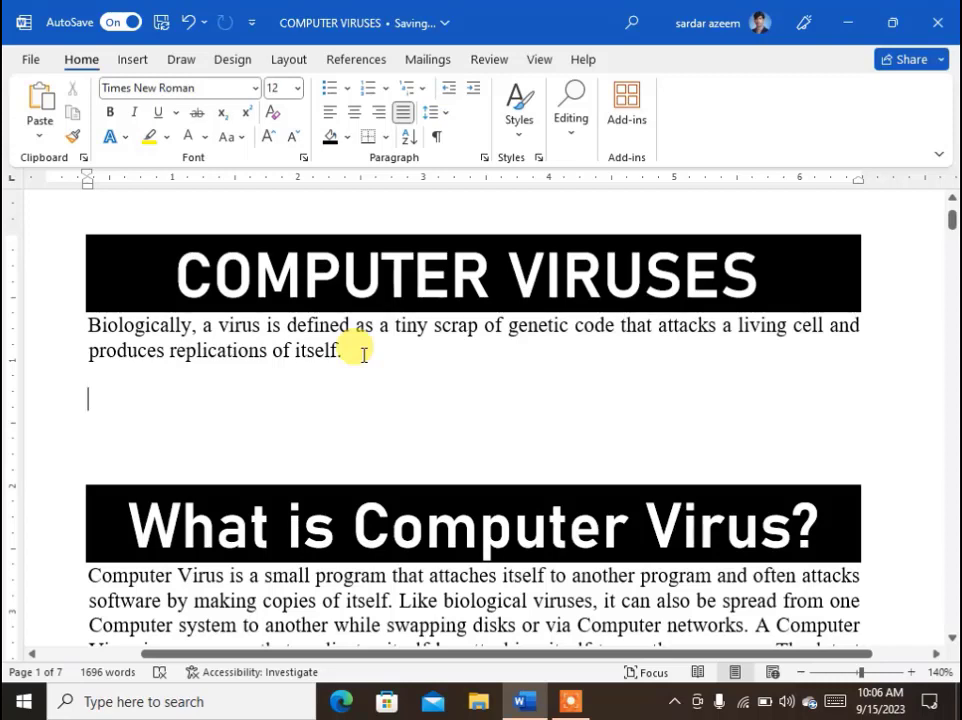
pyautogui.write('Rollno\tName\tF Name\tClass 121\t55\t88\t 122\t88\t99\t 124\t86\t95\t 123\t99\t98')
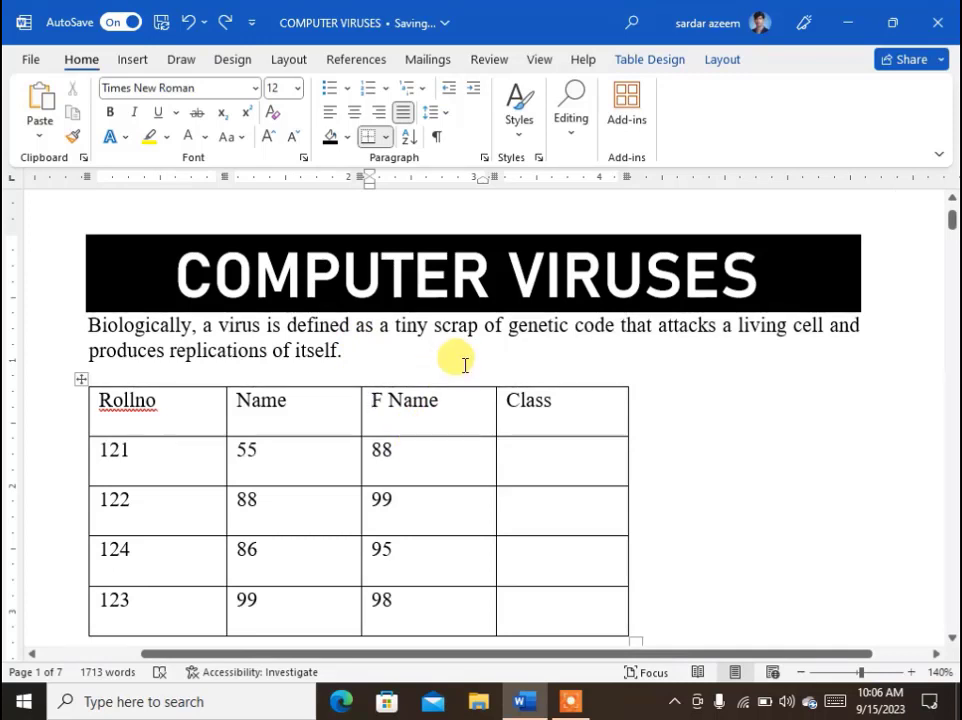
# Step: Select all rows of the Rollno table and apply AutoFit Window to it
pyautogui.scroll(-2, 465, 365)
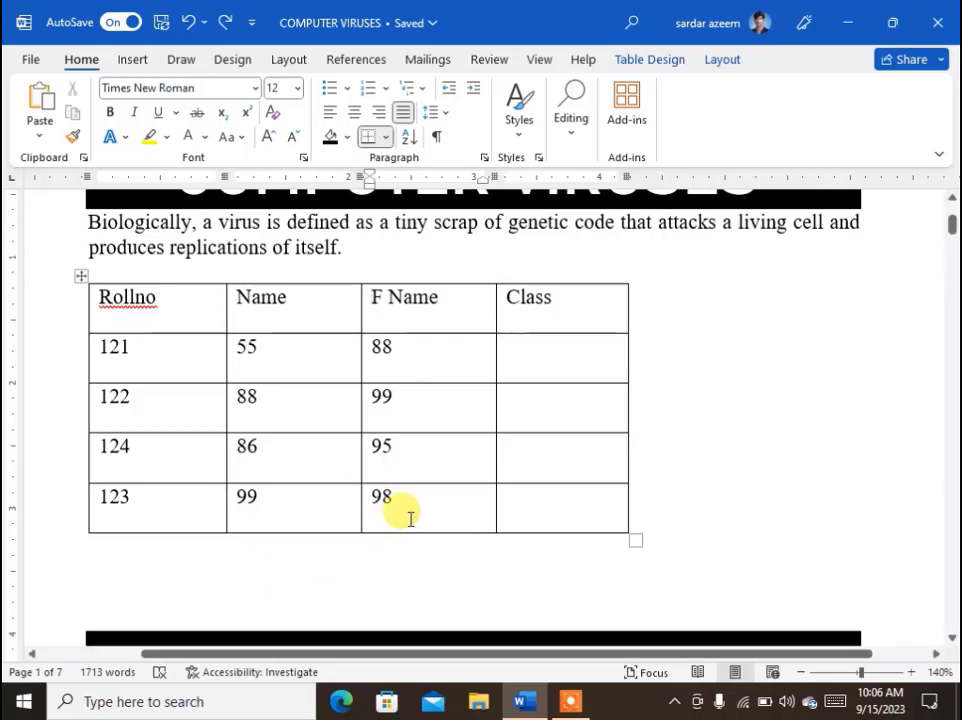
pyautogui.moveTo(558, 497)
pyautogui.mouseDown()
pyautogui.moveTo(362, 372)
pyautogui.moveTo(97, 307)
pyautogui.mouseUp()
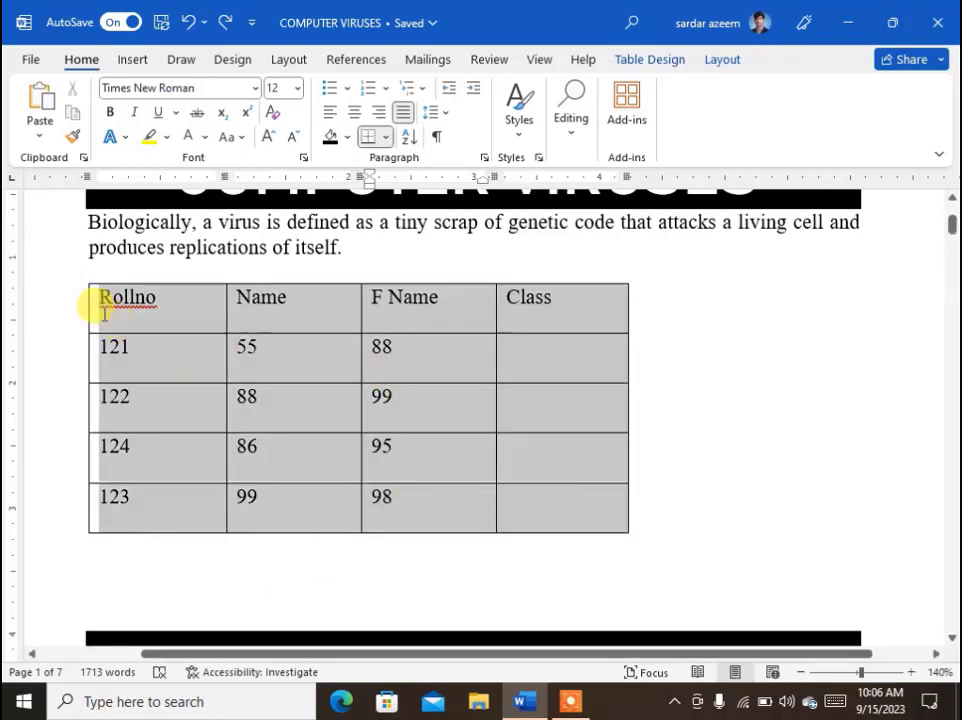
pyautogui.click(723, 60)
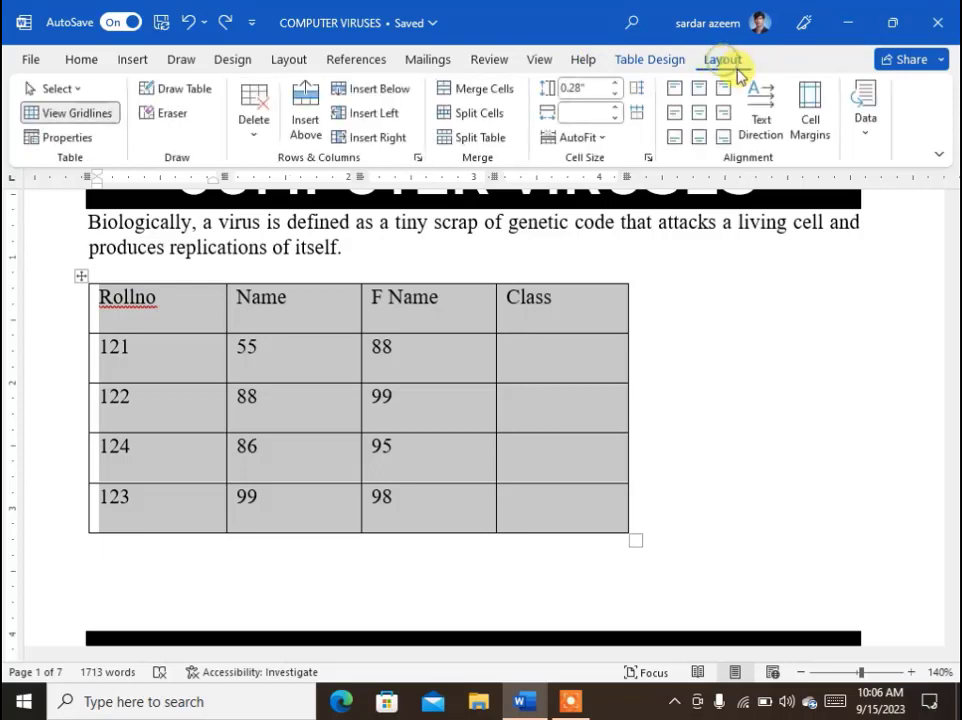
pyautogui.click(564, 143)
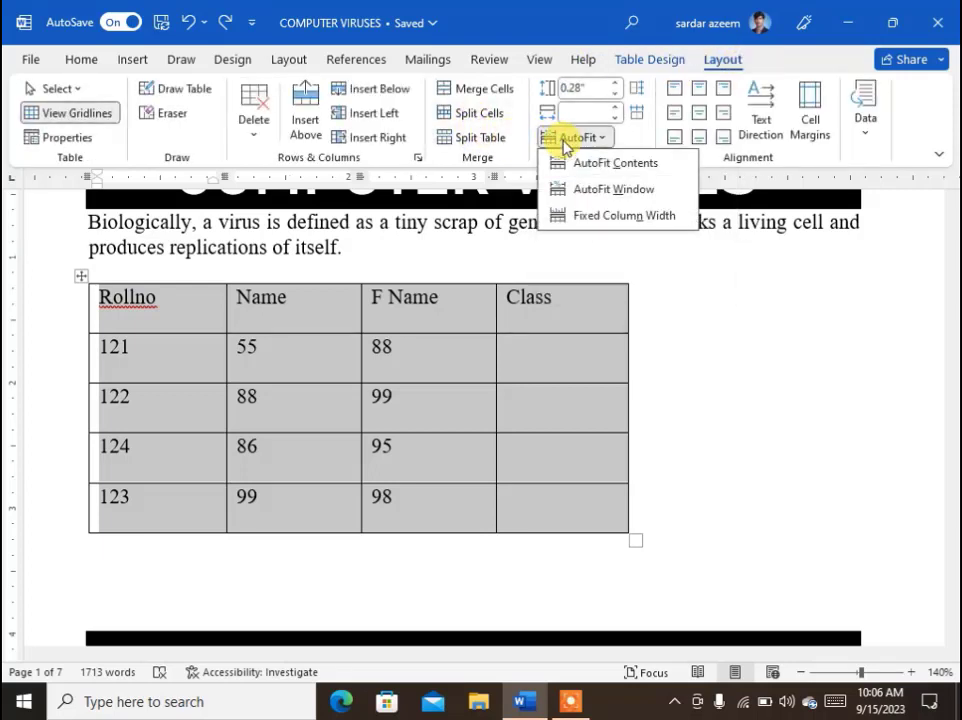
pyautogui.click(585, 192)
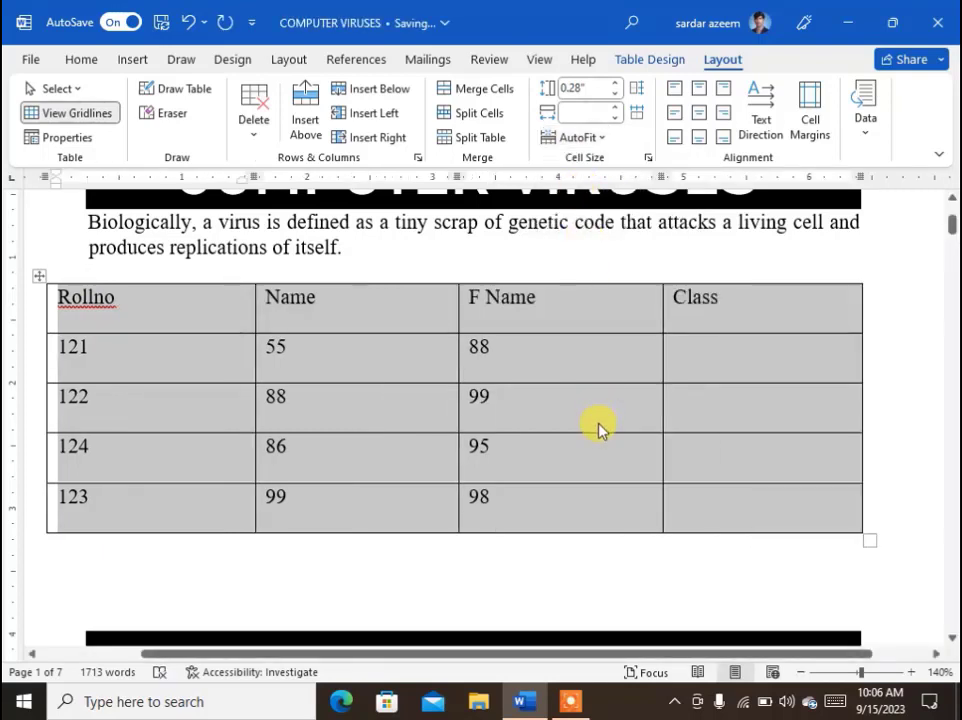
pyautogui.click(598, 428)
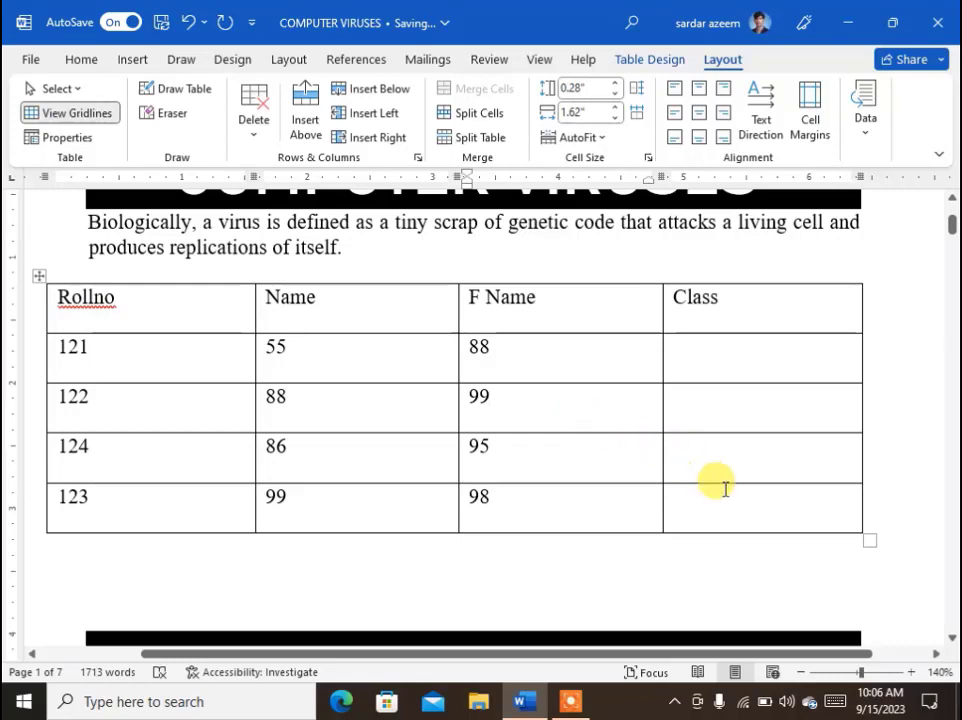
# Step: Reselect the whole Rollno table and apply AutoFit Contents so its columns fit their text
pyautogui.moveTo(726, 509); pyautogui.dragTo(156, 317)
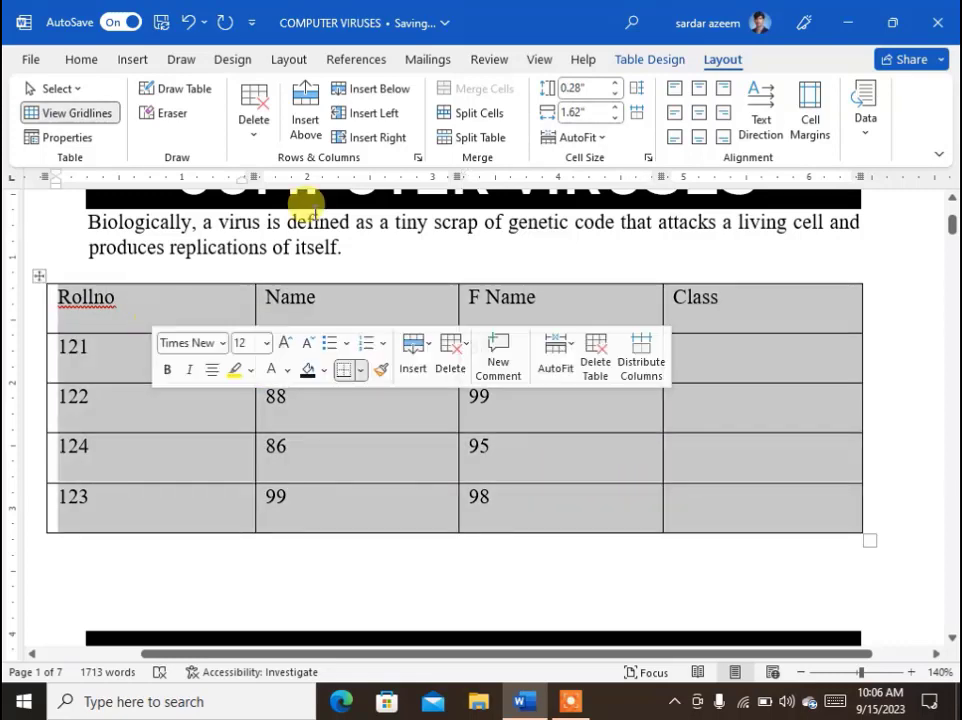
pyautogui.click(578, 137)
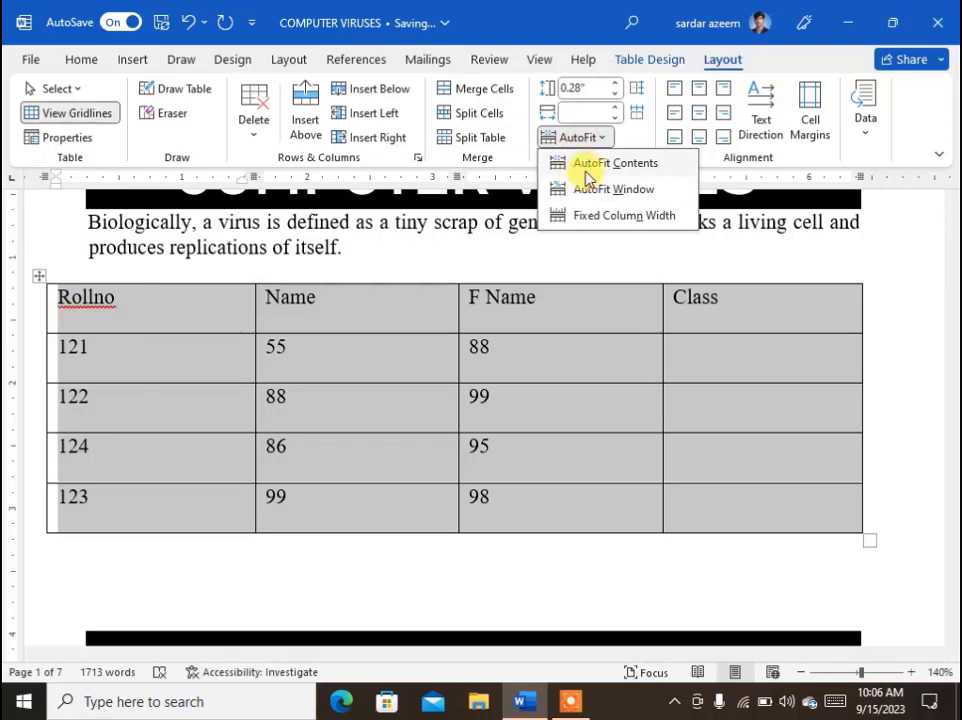
pyautogui.click(583, 164)
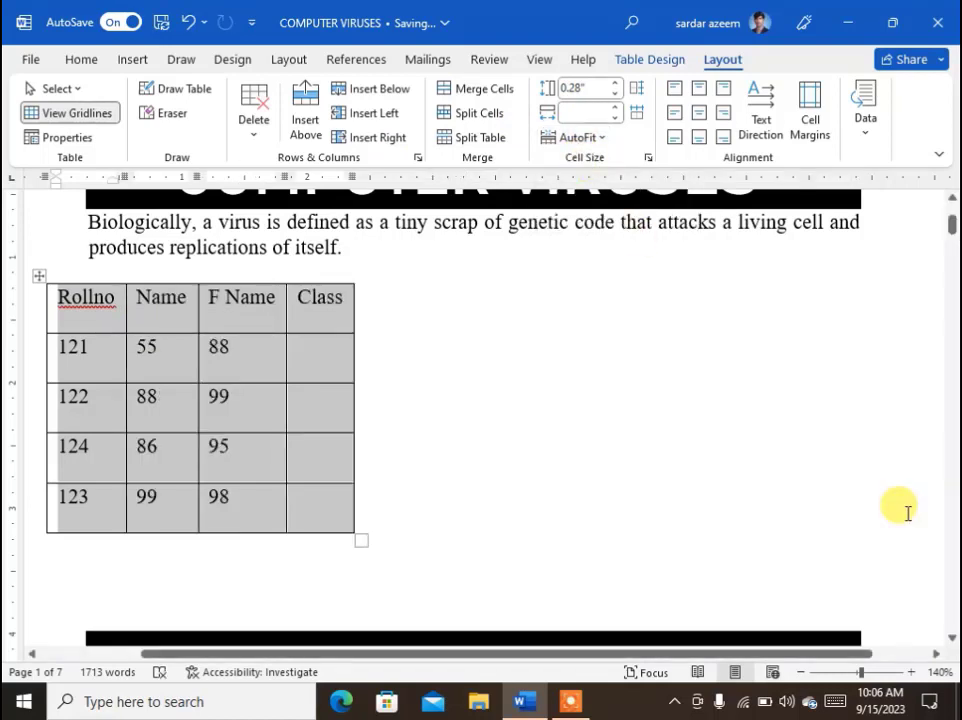
# Step: Extend the F Name value in the 121 row with a long string ending in +5656, and trim the cell back to 885
pyautogui.click(260, 366)
pyautogui.write('5656565556')
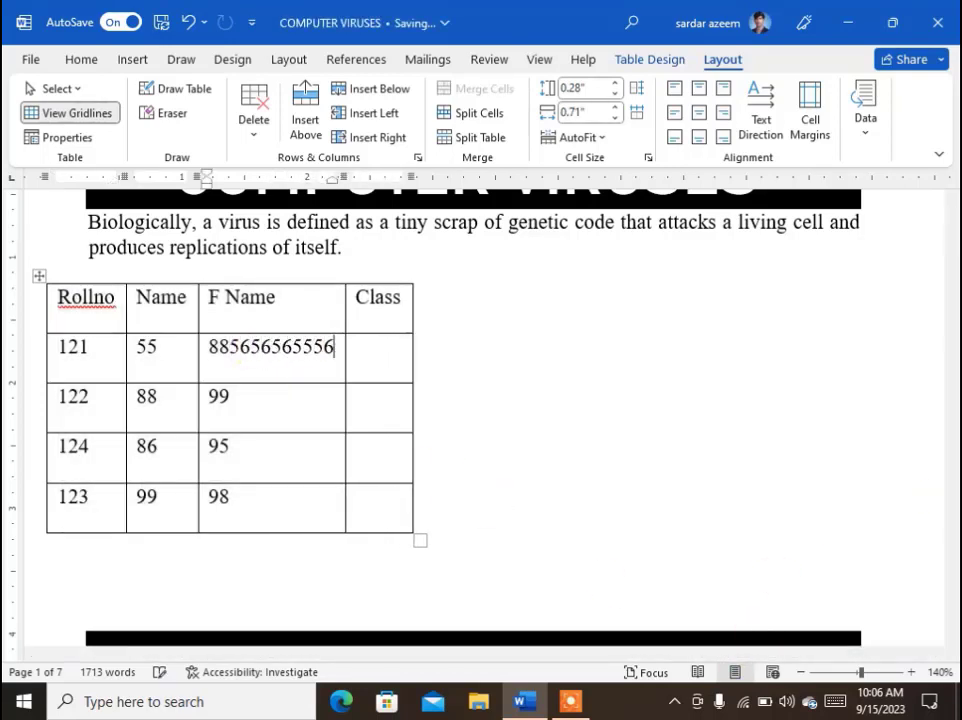
pyautogui.write('5656565656+5656')
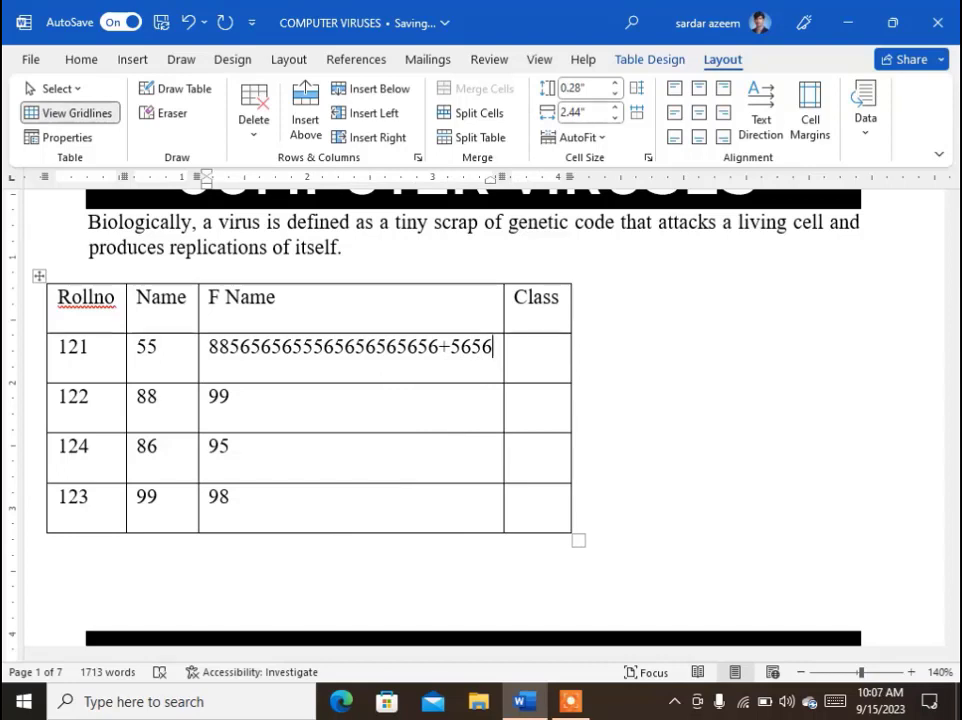
pyautogui.press('BackSpace')
pyautogui.press('BackSpace')
pyautogui.press('BackSpace')
pyautogui.press('BackSpace')
pyautogui.press('BackSpace')
pyautogui.press('BackSpace')
pyautogui.press('BackSpace')
pyautogui.press('BackSpace')
pyautogui.press('BackSpace')
pyautogui.press('BackSpace')
pyautogui.press('BackSpace')
pyautogui.press('BackSpace')
pyautogui.press('BackSpace')
pyautogui.press('BackSpace')
pyautogui.press('BackSpace')
pyautogui.press('BackSpace')
pyautogui.press('BackSpace')
pyautogui.press('BackSpace')
pyautogui.press('BackSpace')
pyautogui.press('BackSpace')
pyautogui.press('BackSpace')
pyautogui.press('BackSpace')
pyautogui.press('BackSpace')
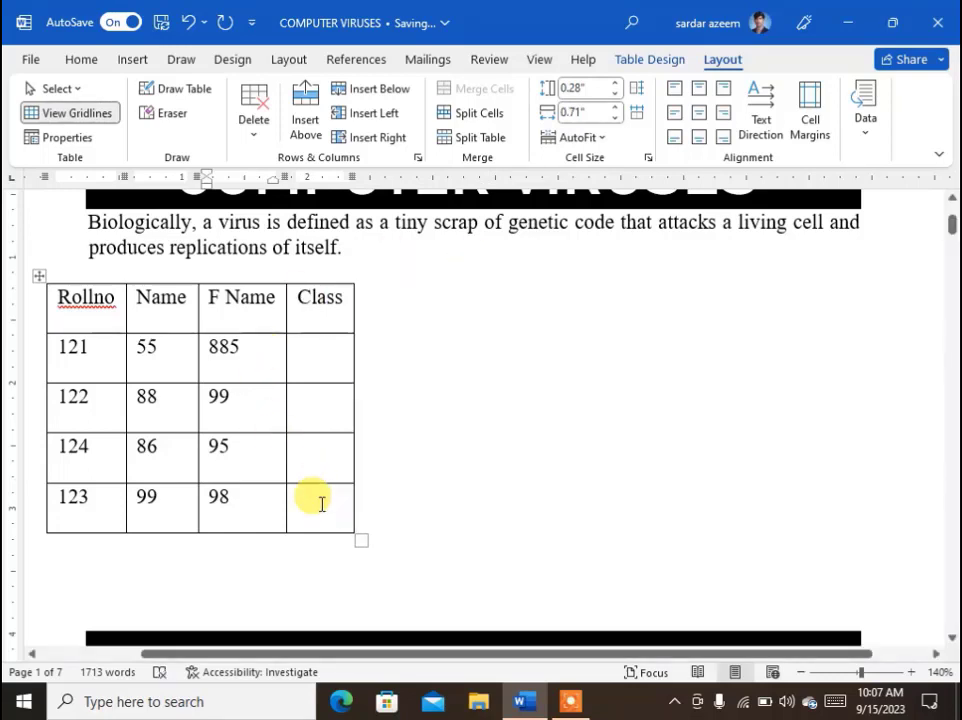
# Step: Select the content-fitted Rollno table and stretch it across the page width with AutoFit Window
pyautogui.moveTo(318, 503); pyautogui.dragTo(86, 313)
pyautogui.click(580, 136)
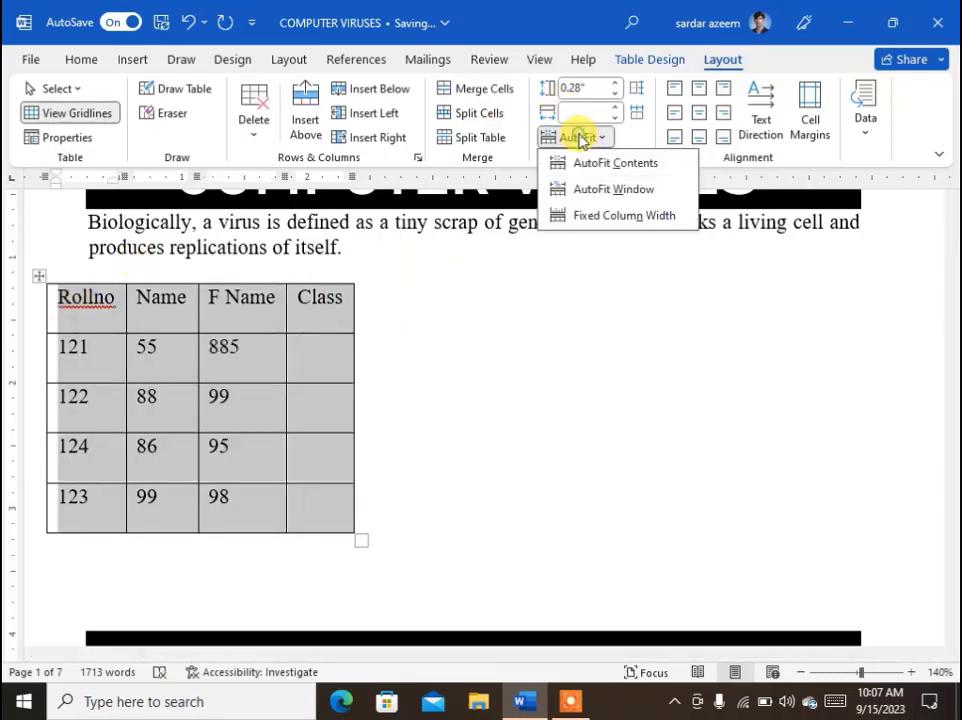
pyautogui.click(610, 190)
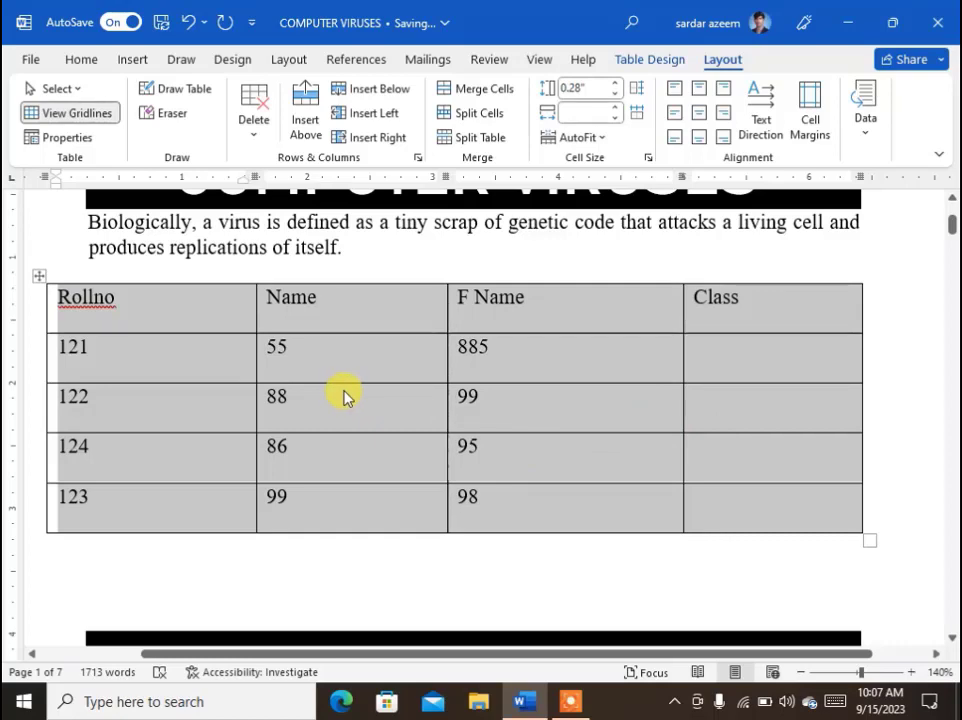
# Step: Pull the Rollno table's outer edge beside the Rollno column inward so it lines up with the paragraph's text margin
pyautogui.scroll(1, 153, 346)
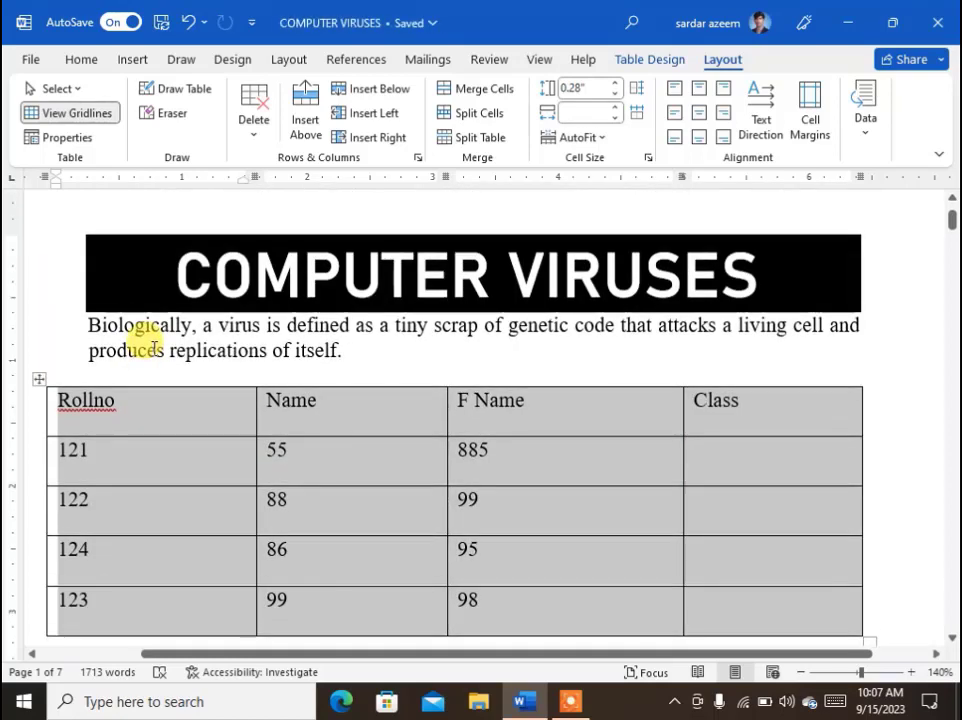
pyautogui.scroll(-1, 153, 348)
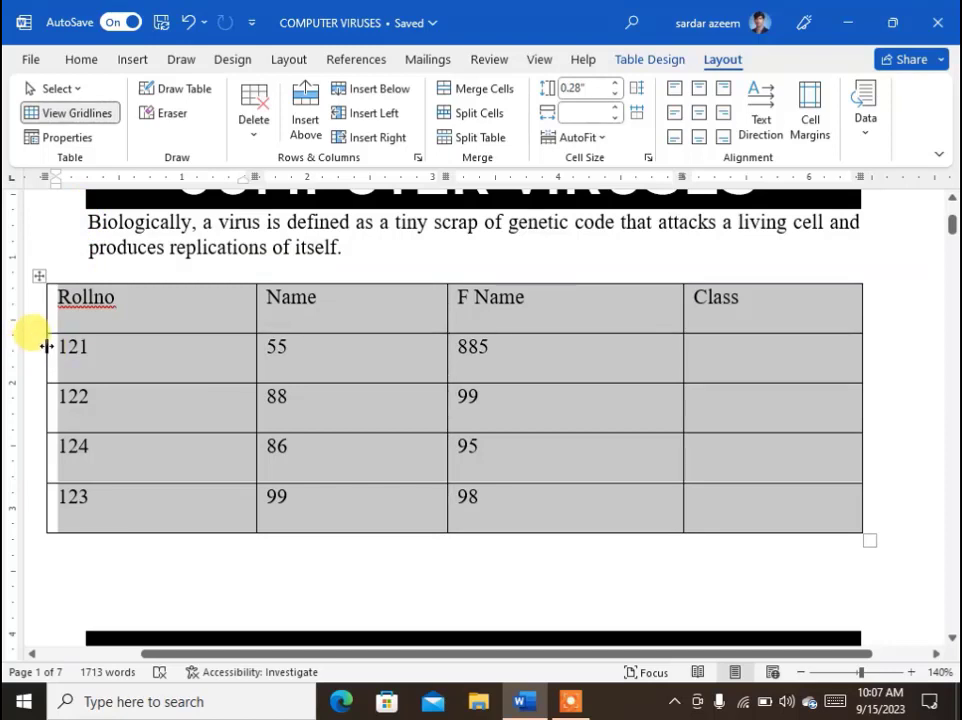
pyautogui.moveTo(46, 346); pyautogui.dragTo(91, 352)
pyautogui.click(280, 500)
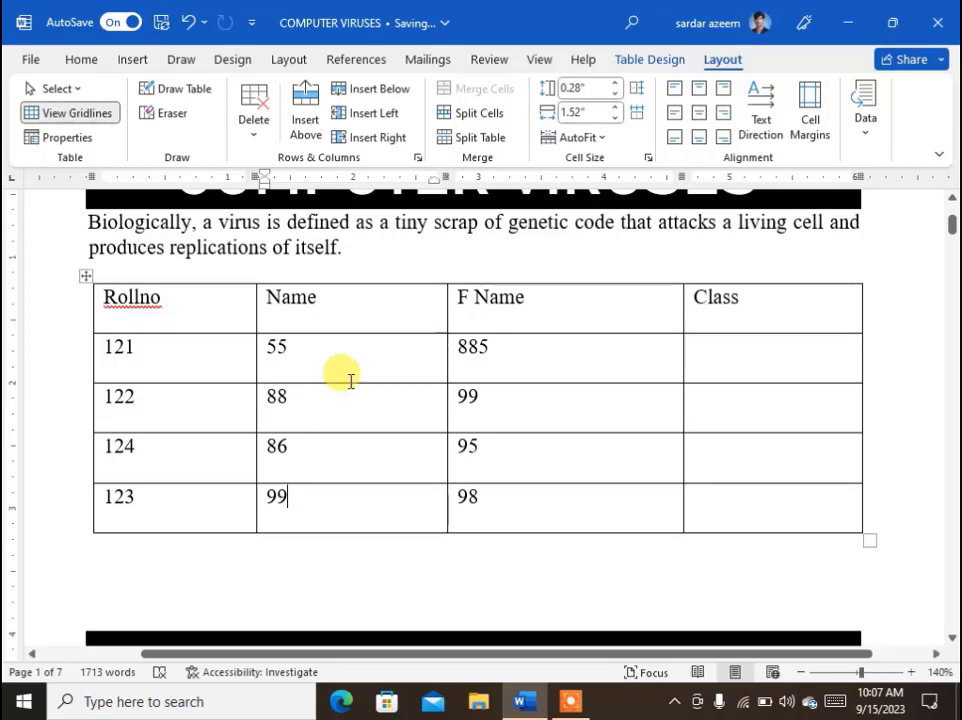
# Step: Make the 121 row of the Rollno table taller, and increase the 122 row's height to about 0.62 inches
pyautogui.moveTo(348, 383); pyautogui.dragTo(352, 422)
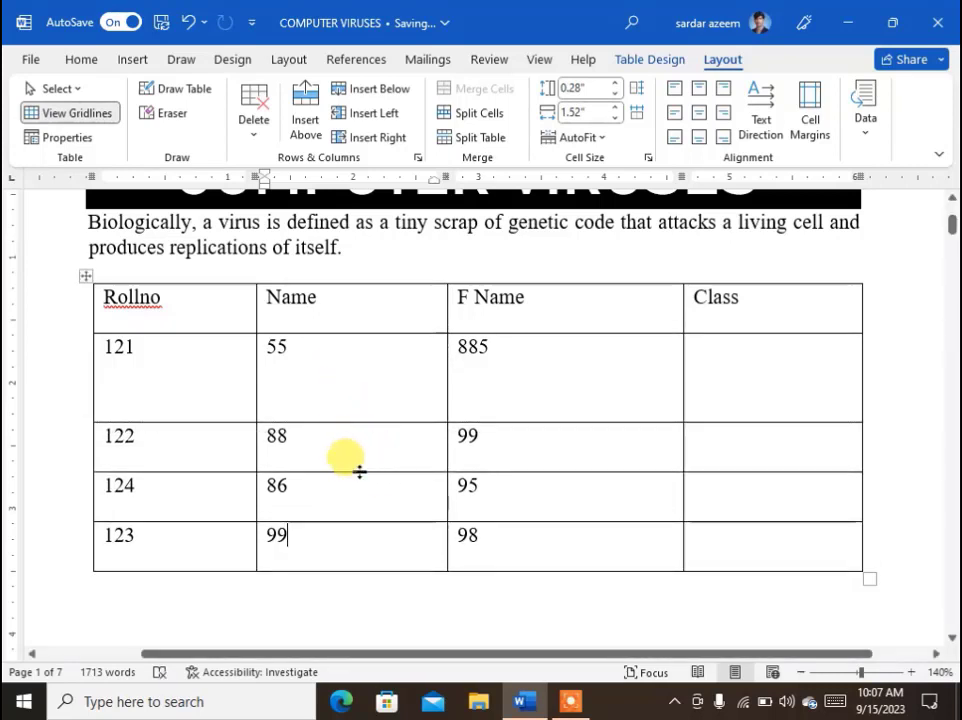
pyautogui.moveTo(359, 472); pyautogui.dragTo(365, 500)
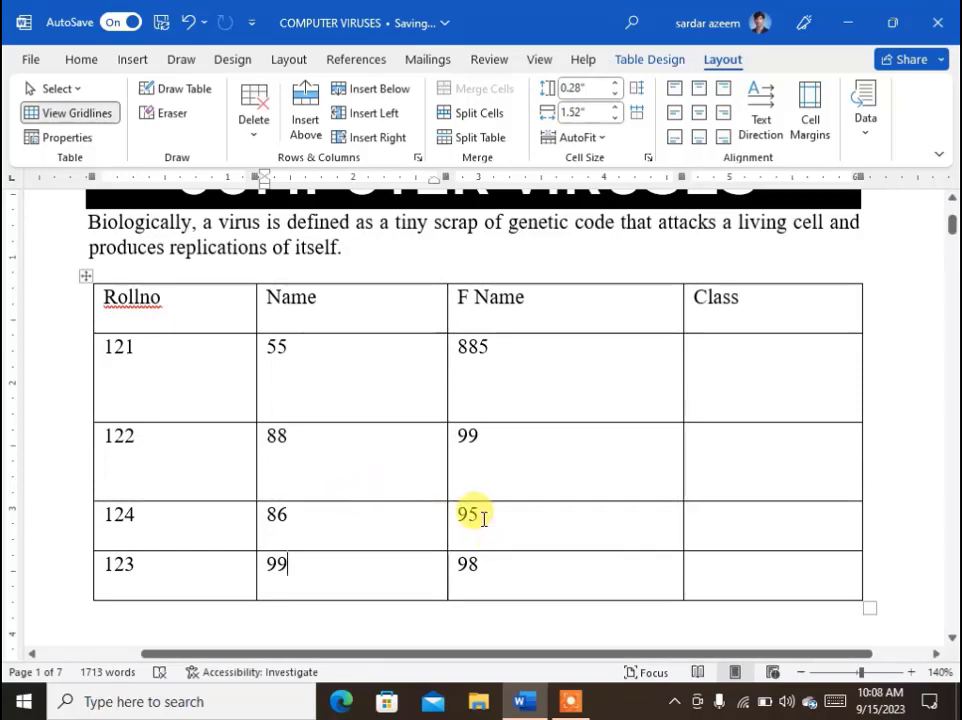
pyautogui.click(638, 484)
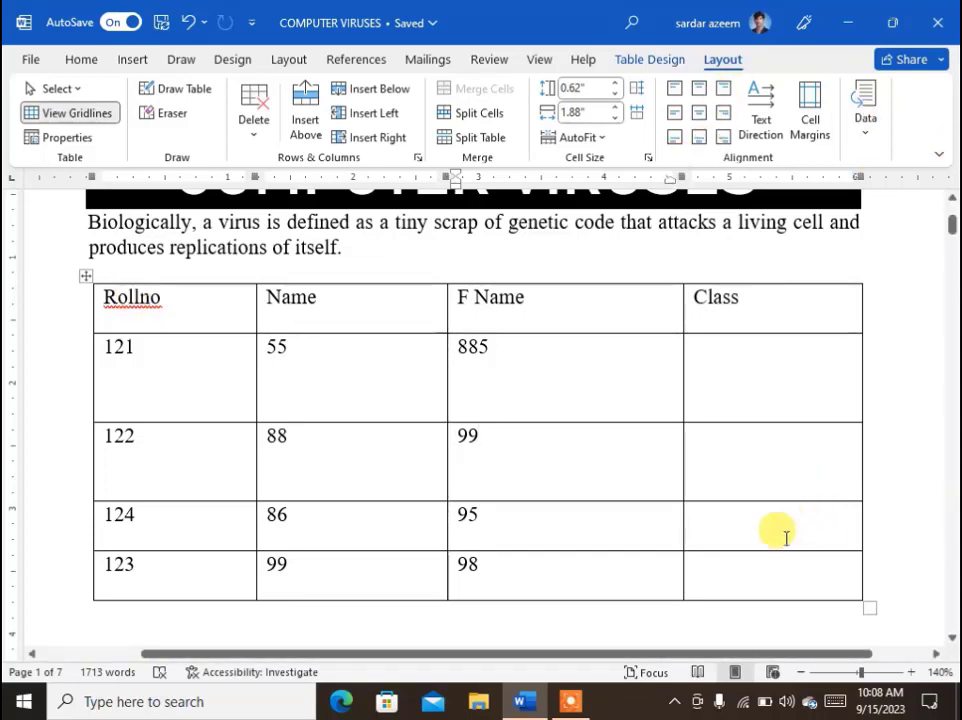
pyautogui.click(759, 563)
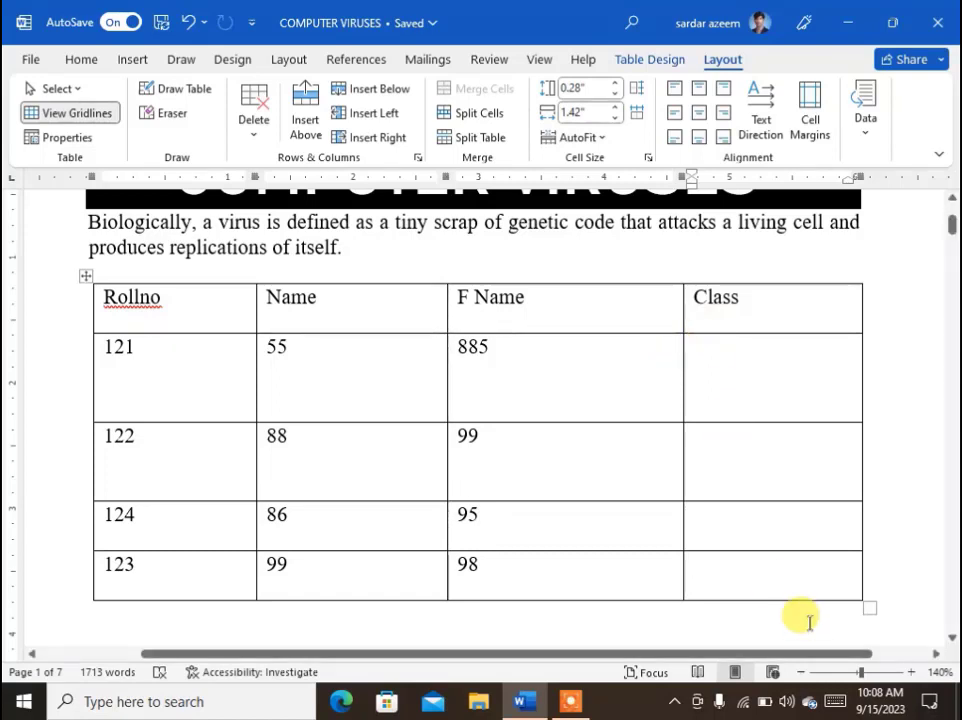
# Step: Select the whole Rollno table and distribute its columns and rows evenly
pyautogui.moveTo(730, 568); pyautogui.dragTo(208, 310)
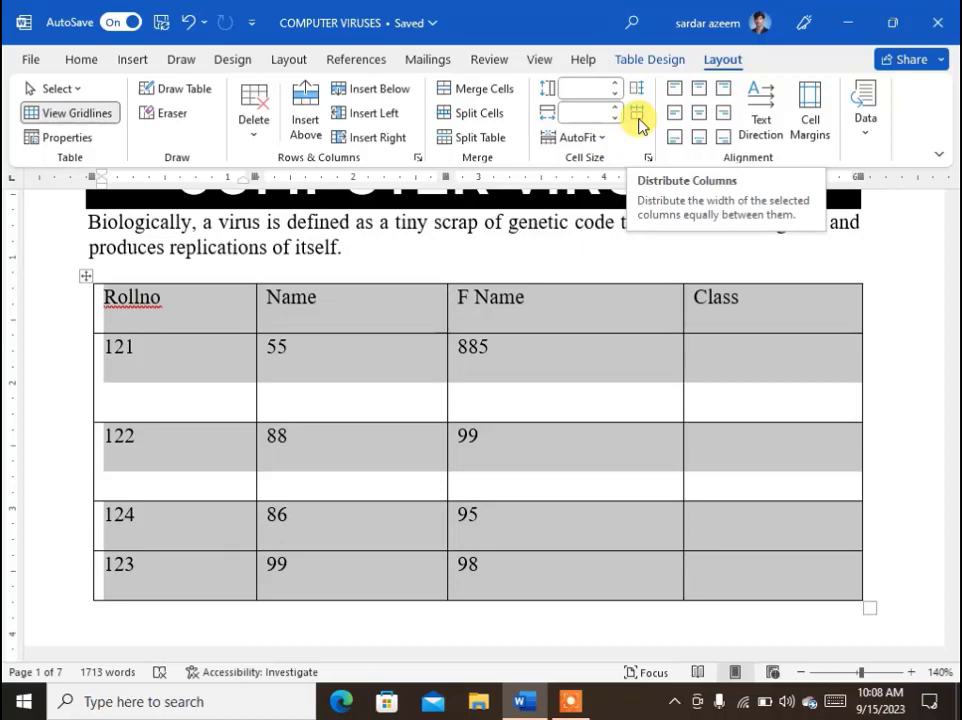
pyautogui.click(639, 121)
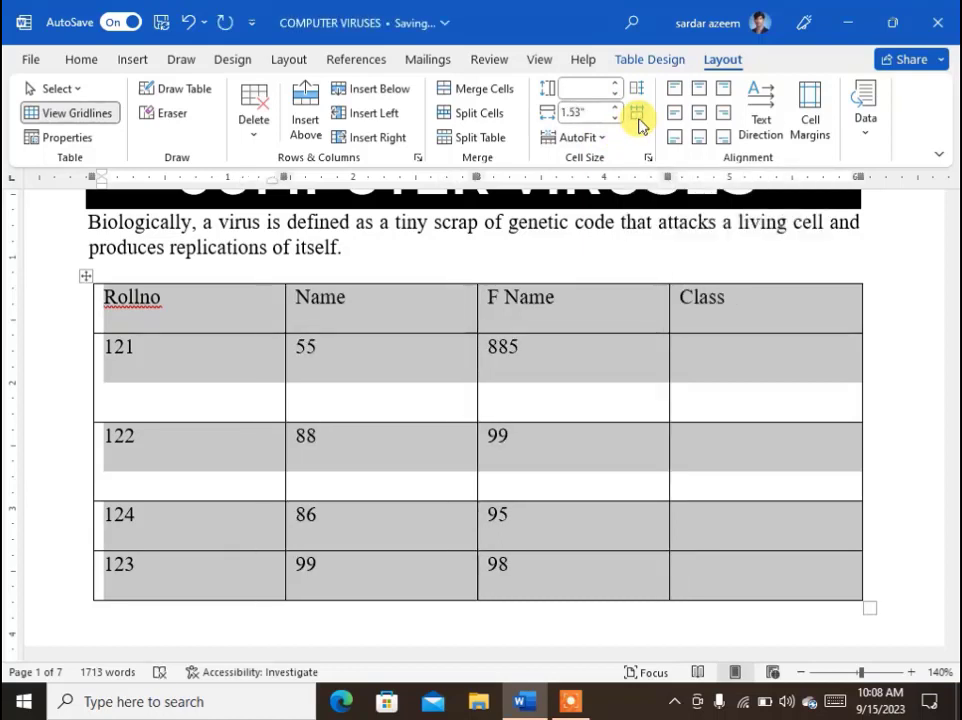
pyautogui.click(640, 93)
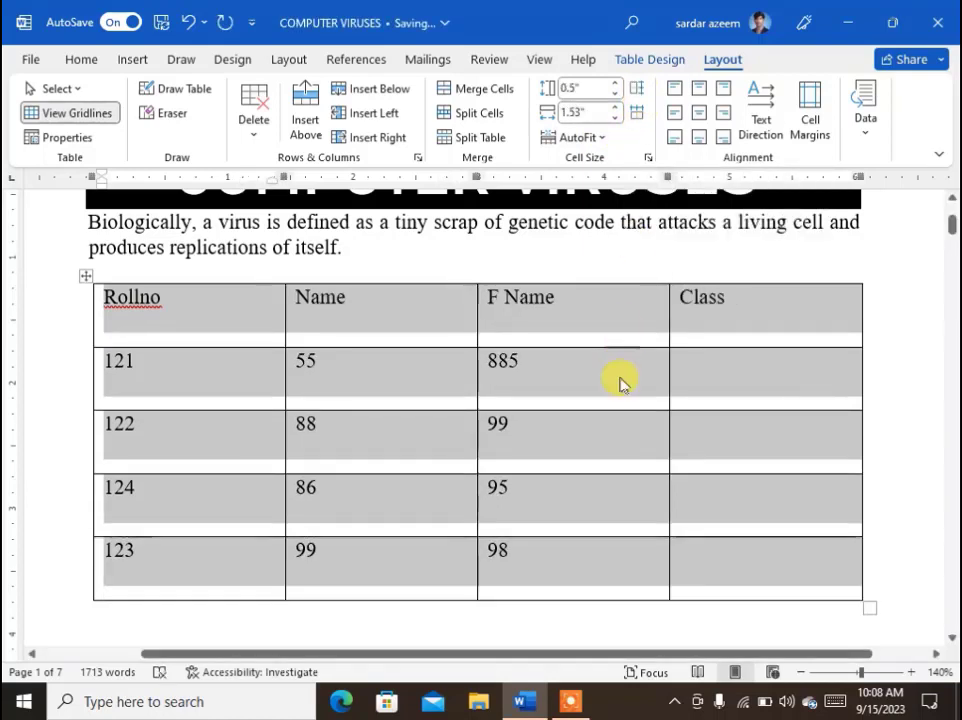
pyautogui.click(612, 500)
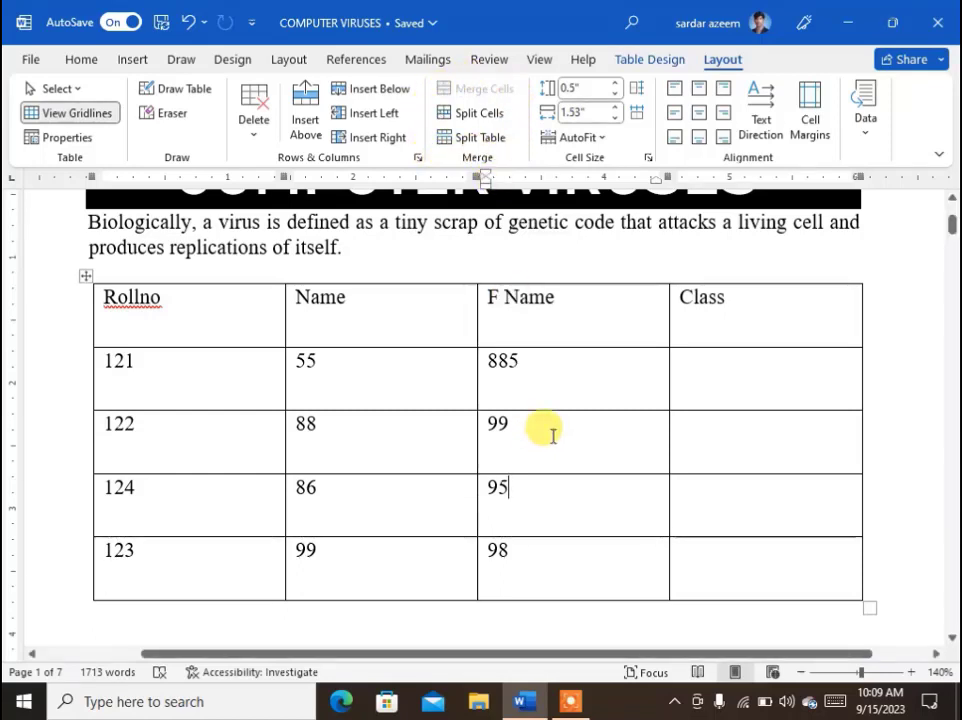
# Step: In the empty table below the What is Computer Virus? paragraph, enter Picture as the heading of the last column
pyautogui.scroll(5, 553, 430)
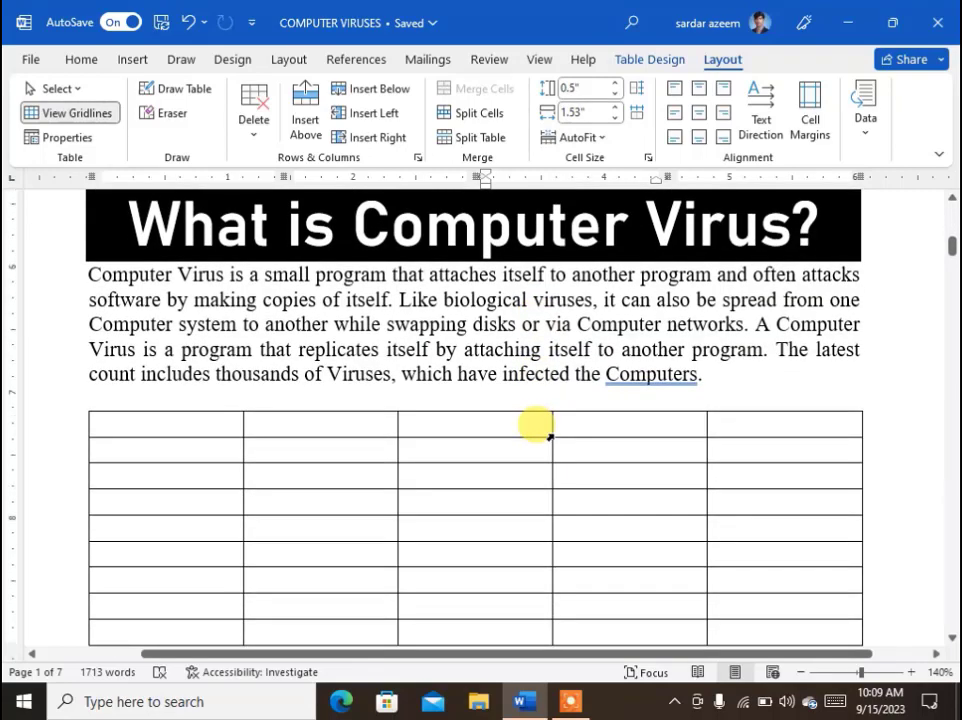
pyautogui.scroll(-2, 549, 437)
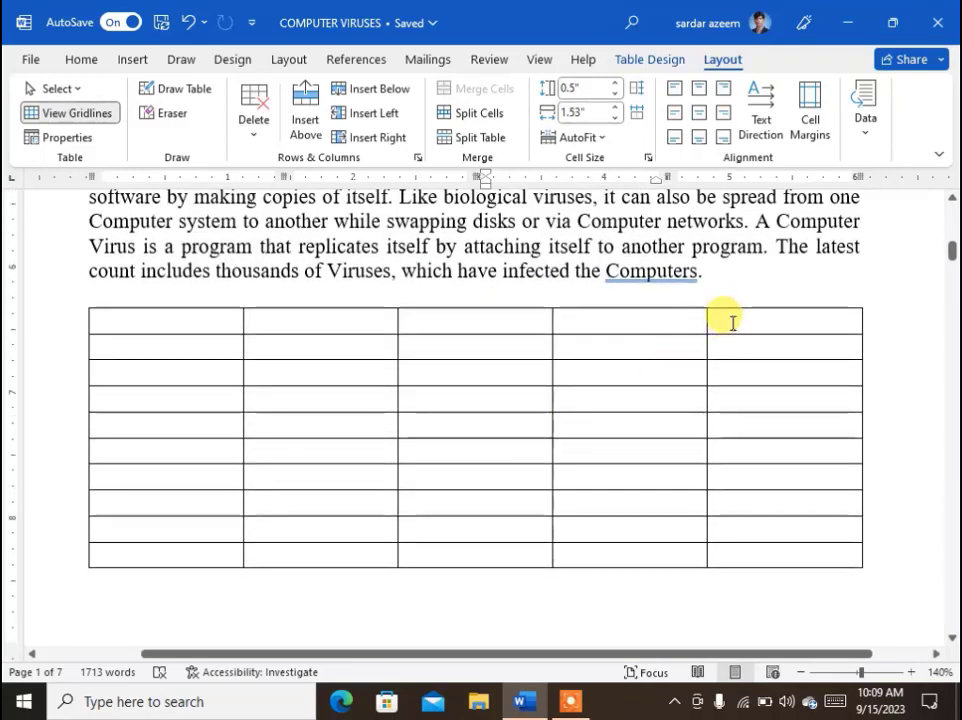
pyautogui.click(671, 322)
pyautogui.write('W')
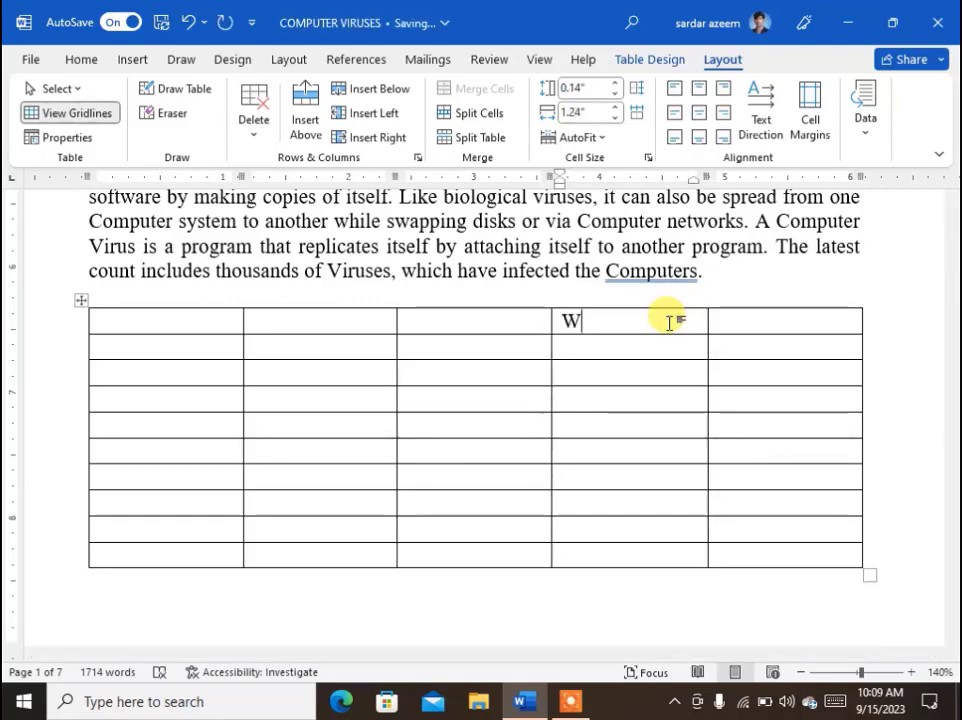
pyautogui.press('BackSpace')
pyautogui.press('Tab')
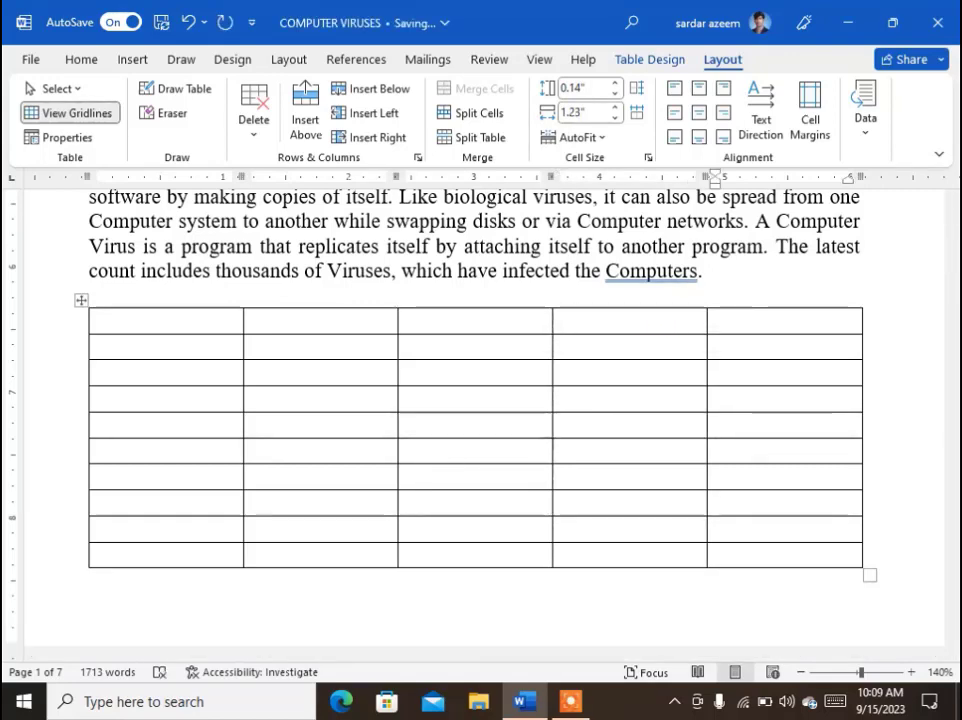
pyautogui.write('Picture')
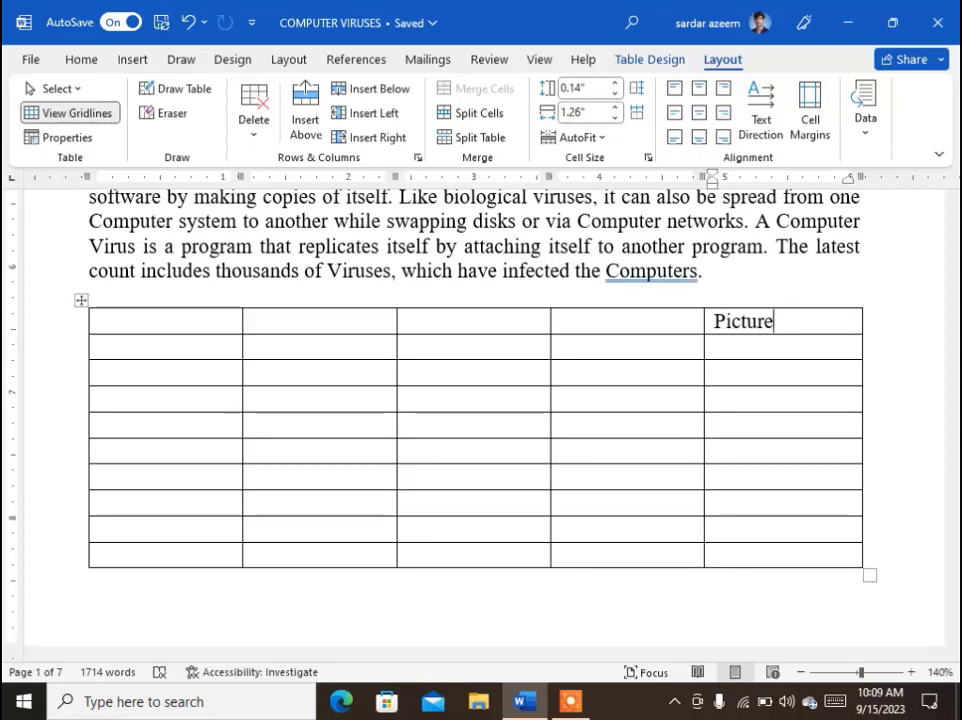
# Step: Merge the six cells directly below the Picture heading into one cell
pyautogui.click(731, 343)
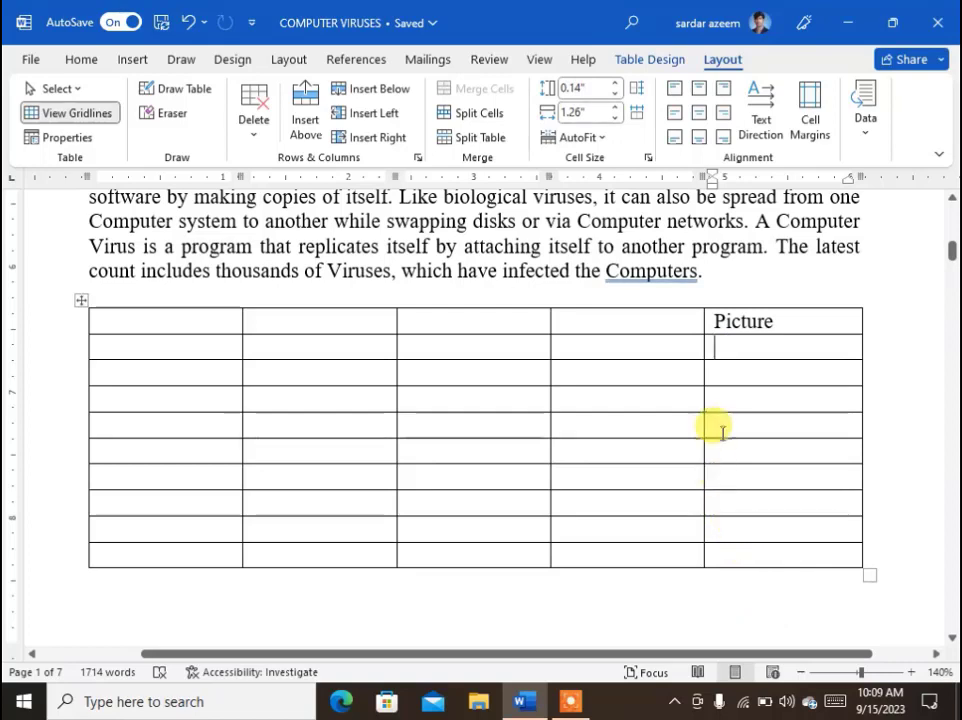
pyautogui.moveTo(742, 343); pyautogui.dragTo(761, 466)
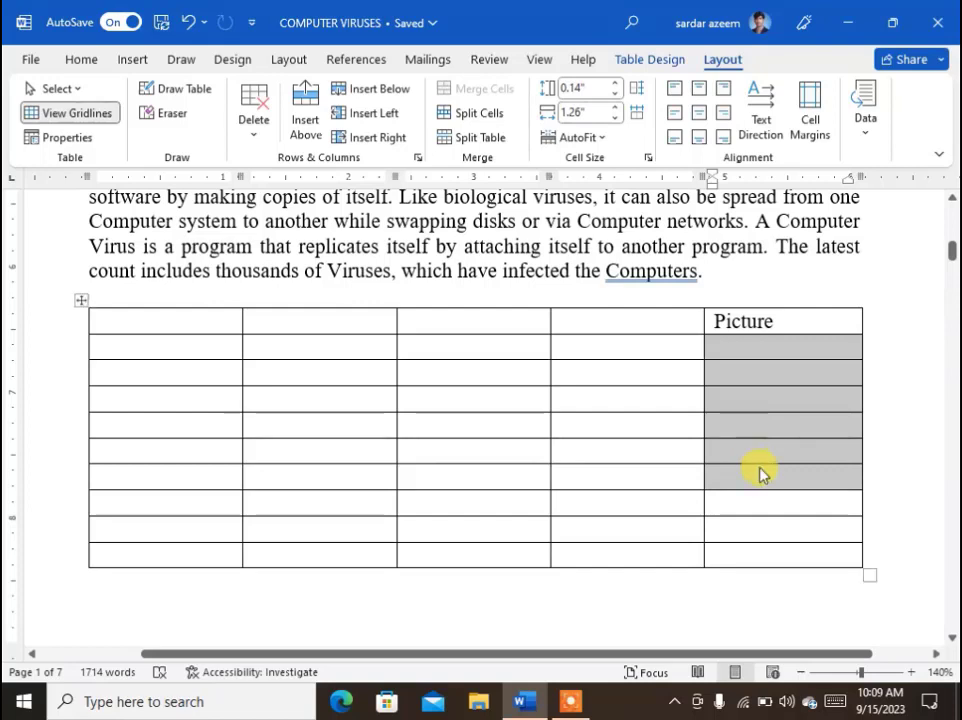
pyautogui.moveTo(761, 466); pyautogui.dragTo(761, 466)
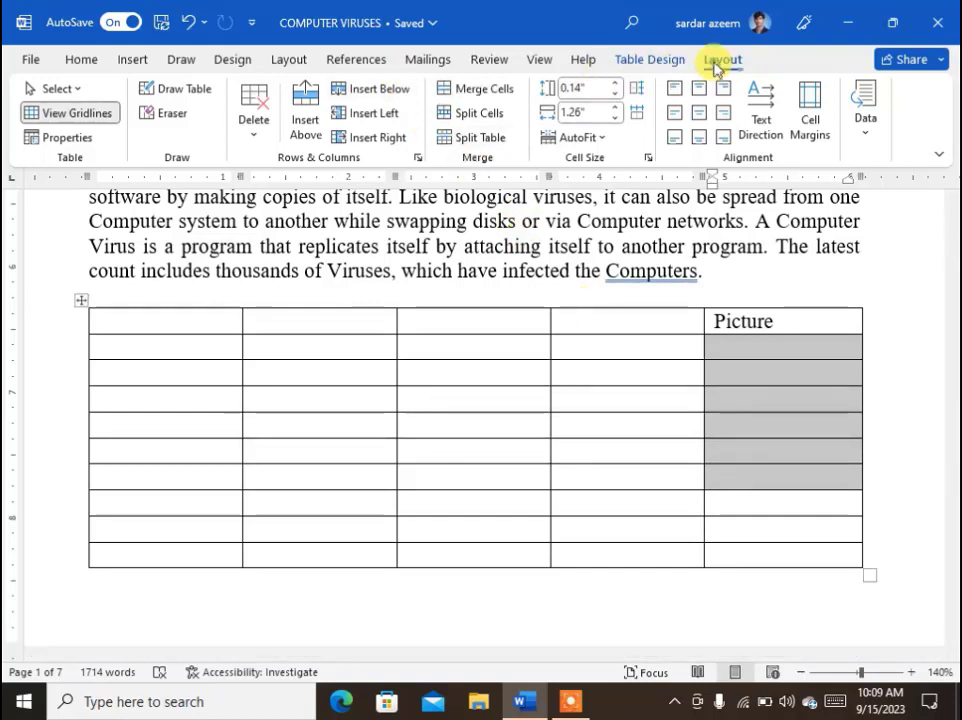
pyautogui.click(485, 98)
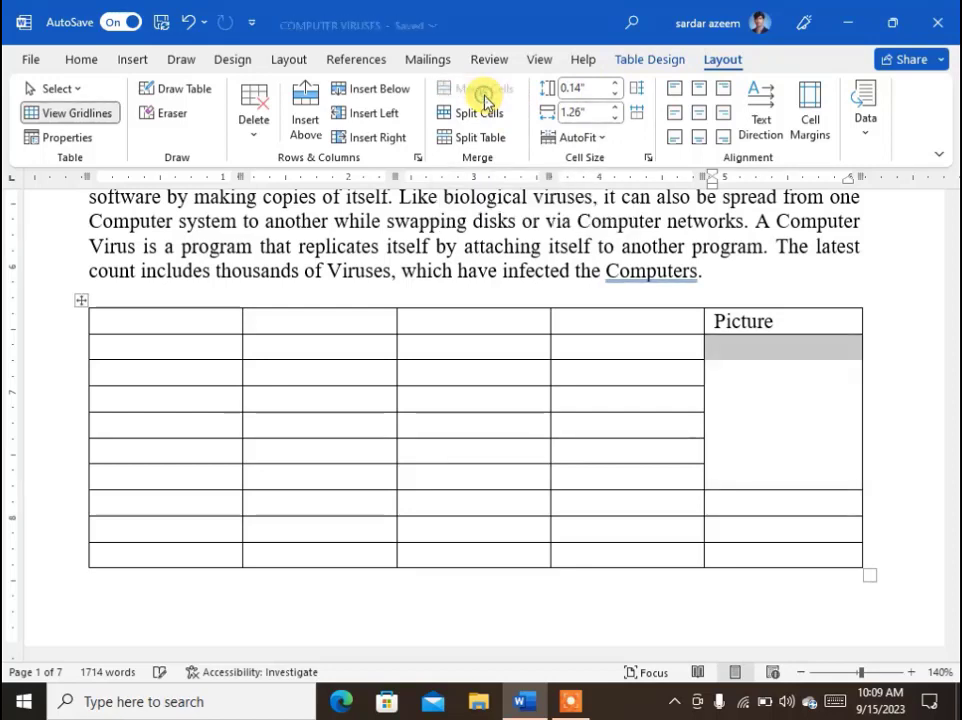
# Step: Insert the portrait file m from this device's Pictures folder into the merged cell and scale it to 1.06 by 0.84 inches
pyautogui.click(738, 372)
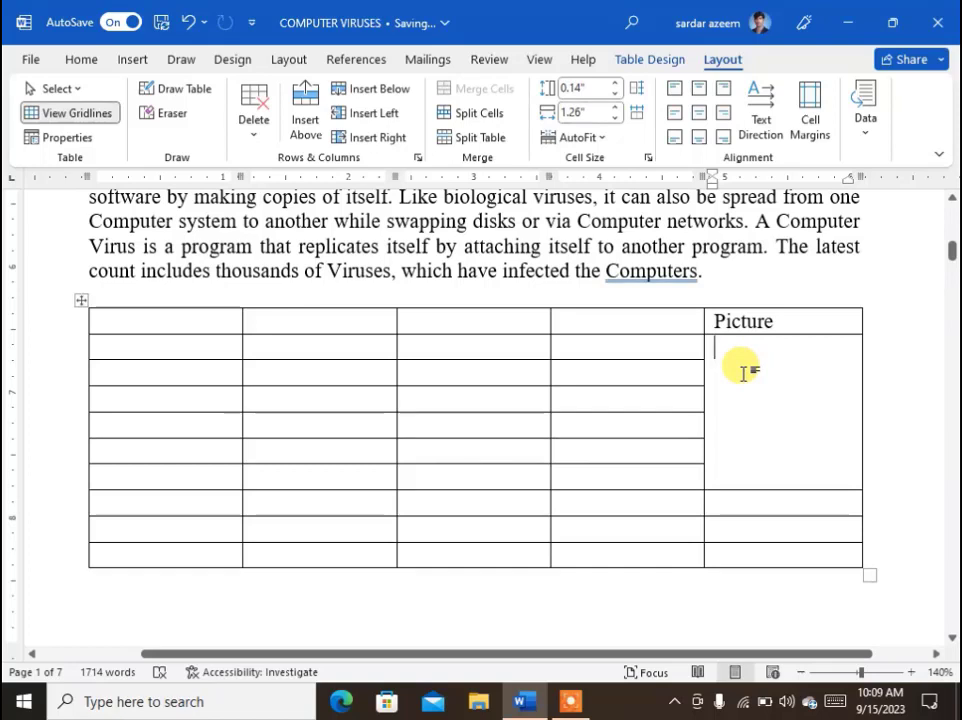
pyautogui.click(121, 64)
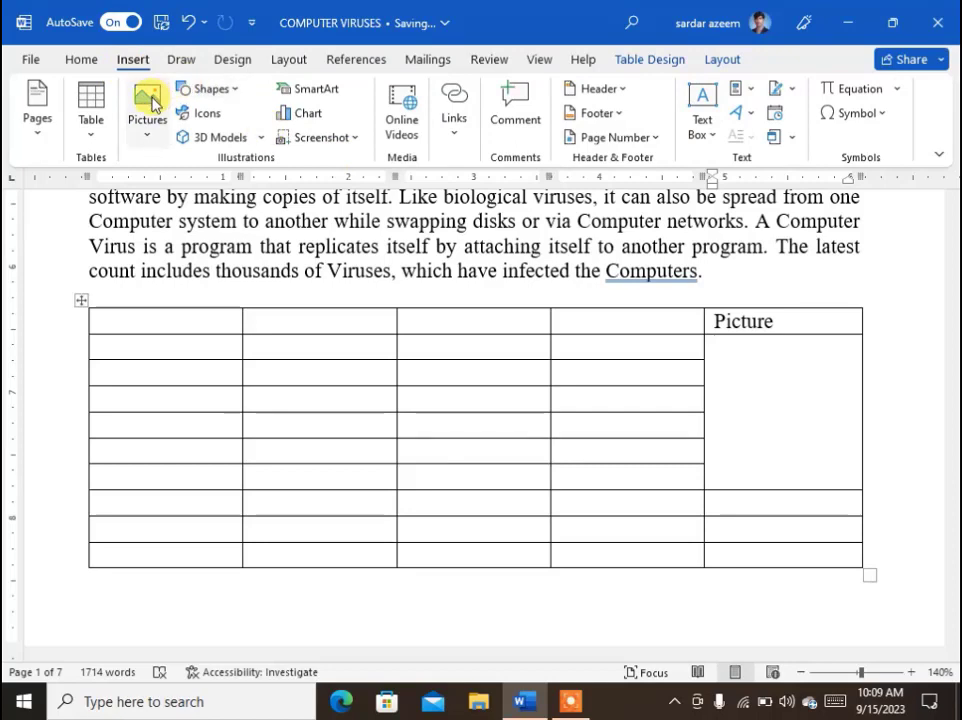
pyautogui.click(148, 102)
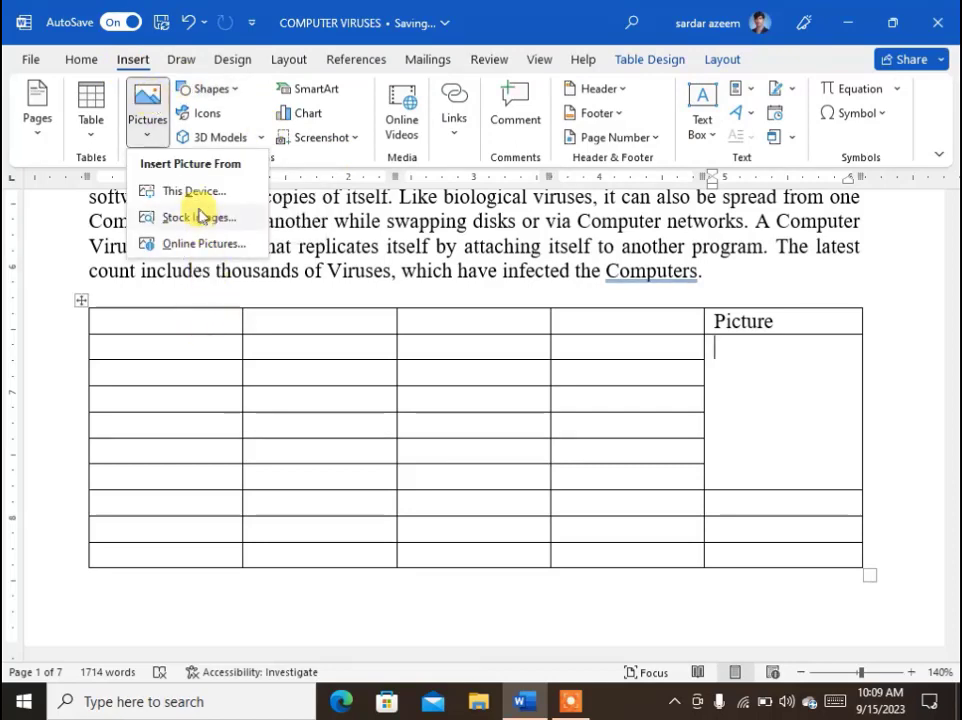
pyautogui.click(195, 196)
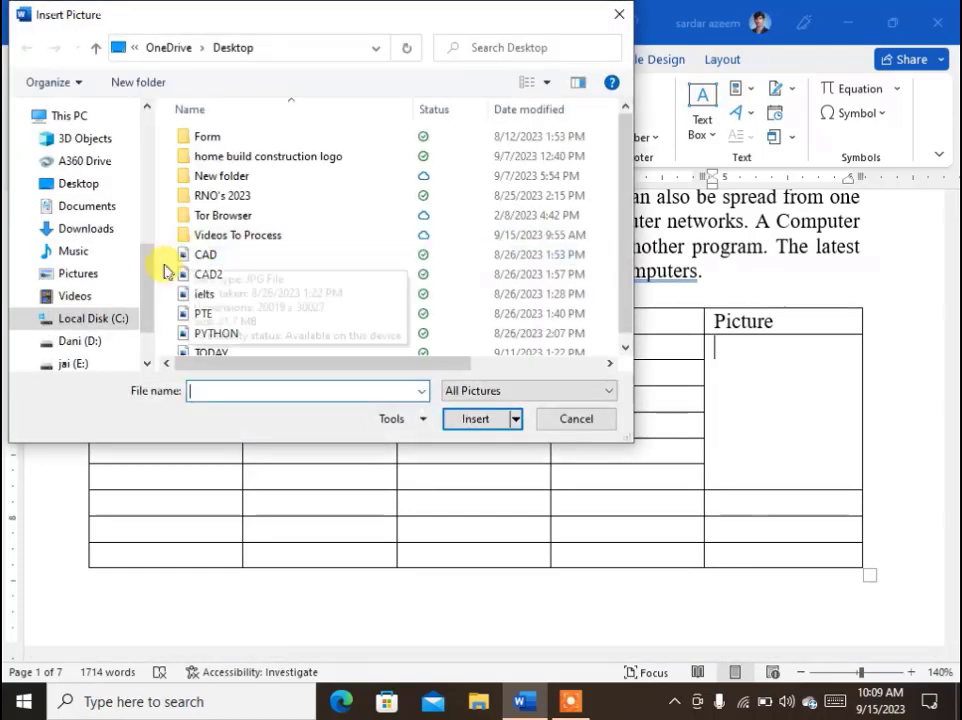
pyautogui.click(78, 273)
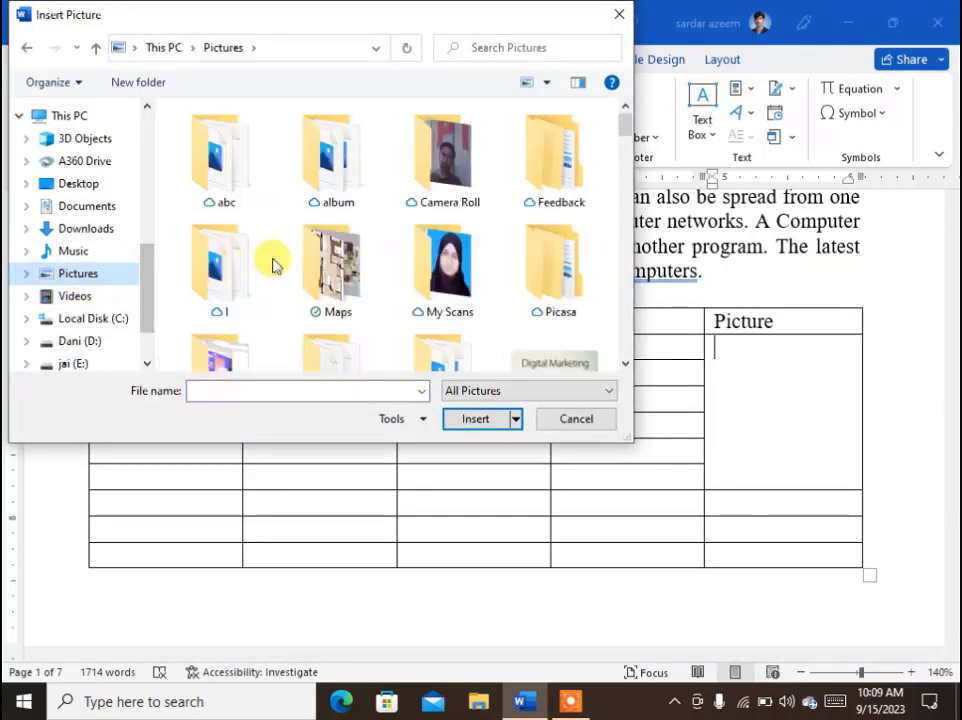
pyautogui.scroll(-3, 273, 266)
pyautogui.scroll(1, 273, 266)
pyautogui.scroll(-1, 424, 222)
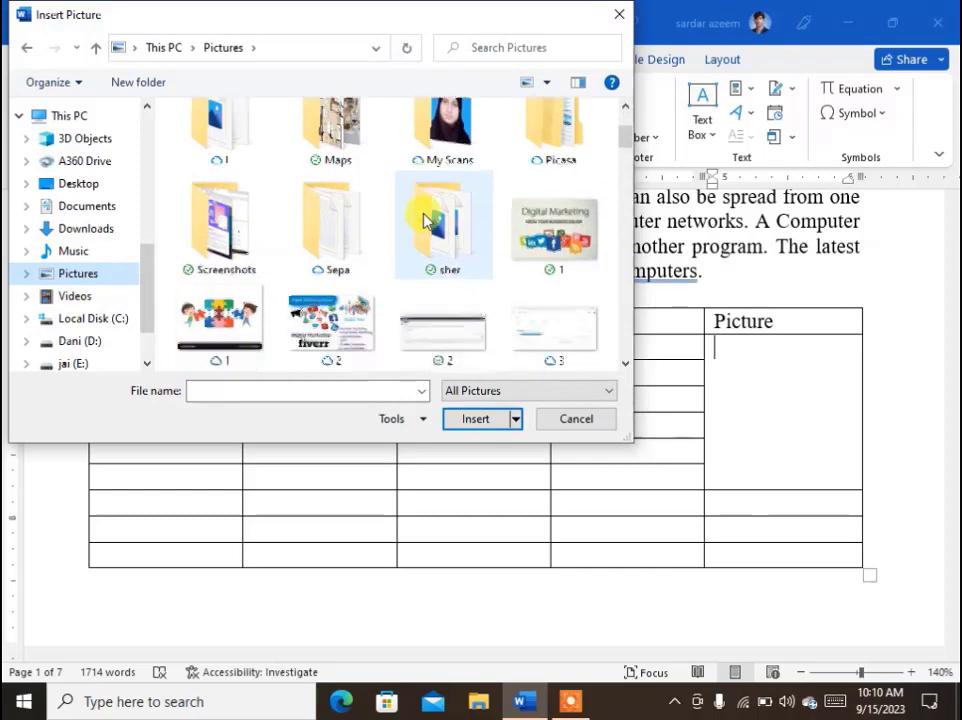
pyautogui.scroll(-10, 424, 222)
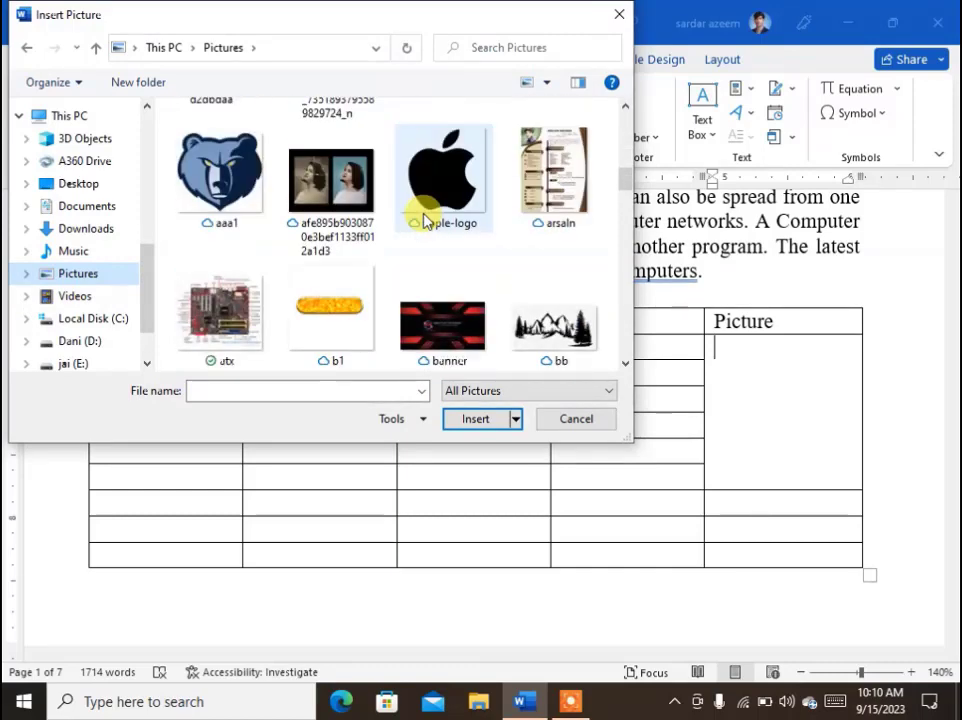
pyautogui.scroll(1, 424, 222)
pyautogui.scroll(-10, 424, 222)
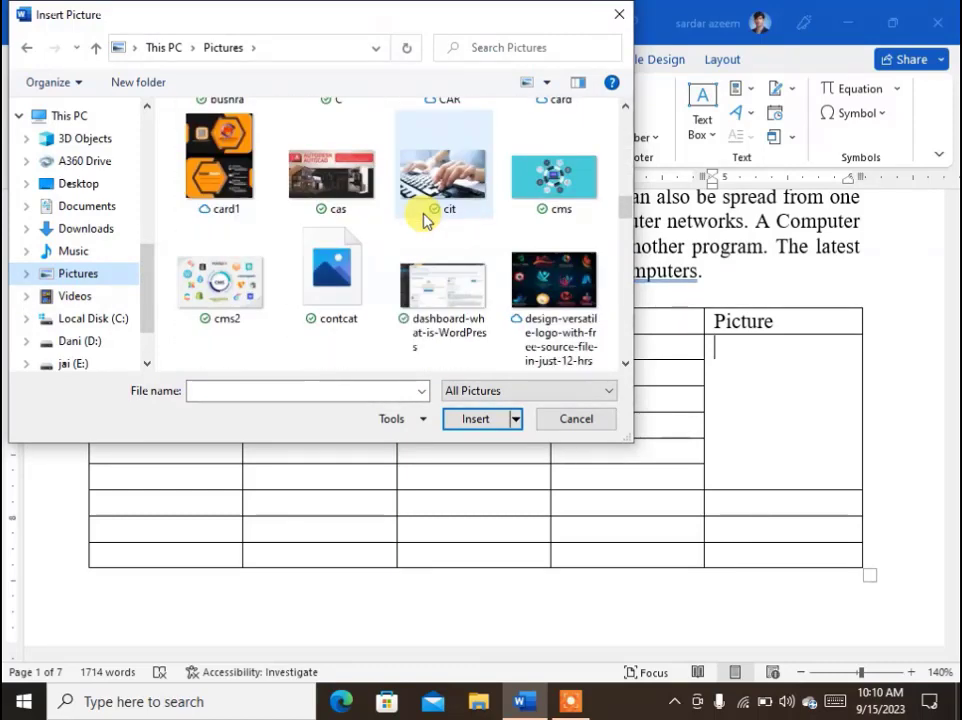
pyautogui.scroll(-1, 424, 222)
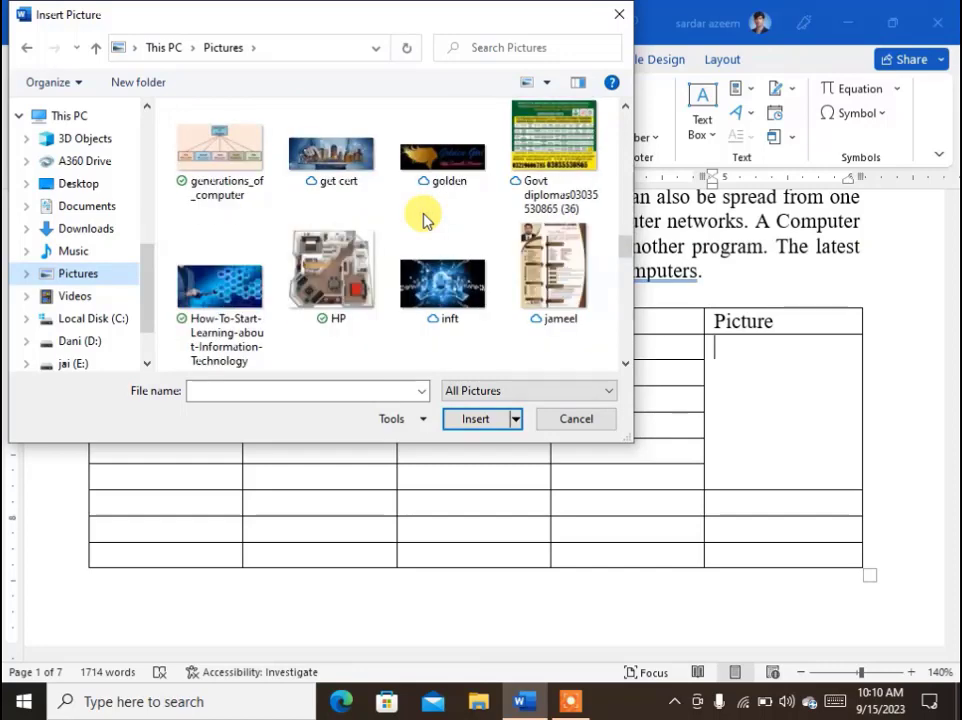
pyautogui.scroll(-3, 424, 220)
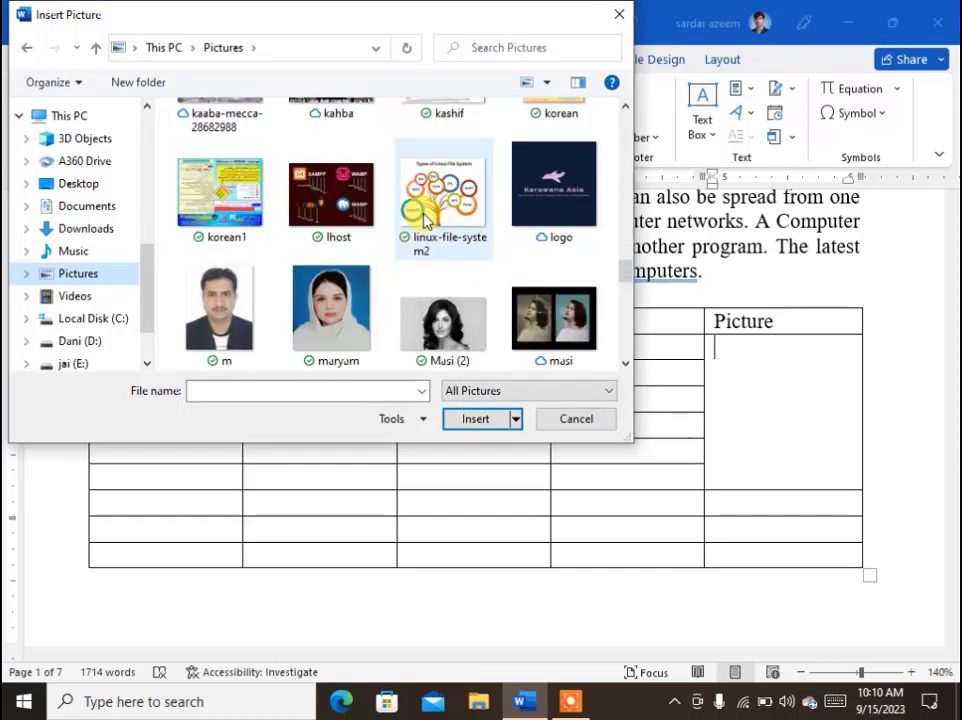
pyautogui.doubleClick(215, 288)
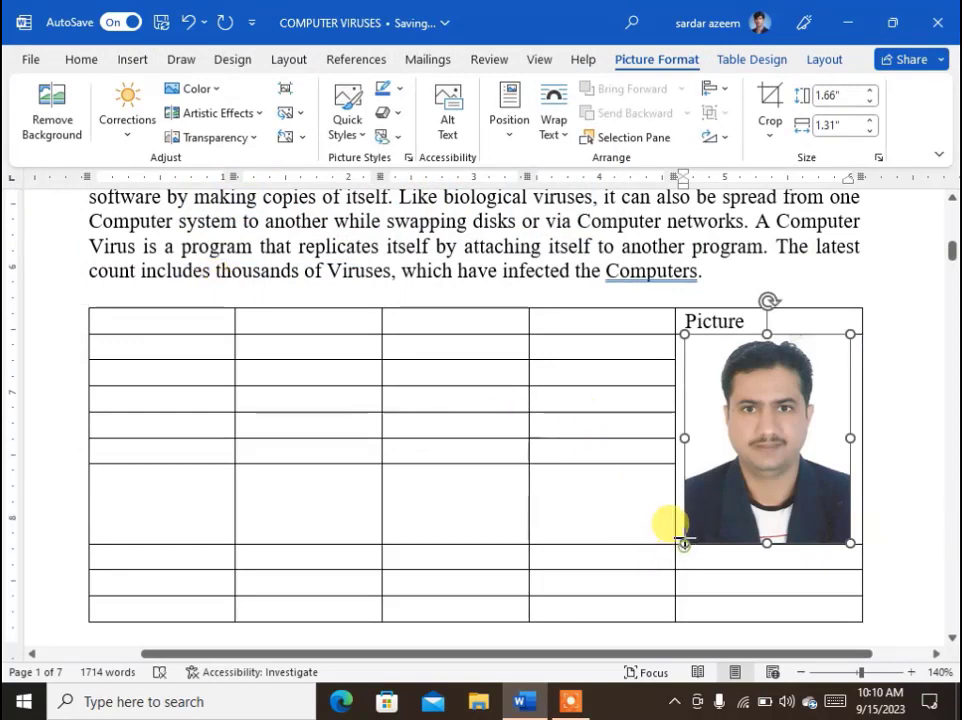
pyautogui.moveTo(684, 543); pyautogui.dragTo(748, 430)
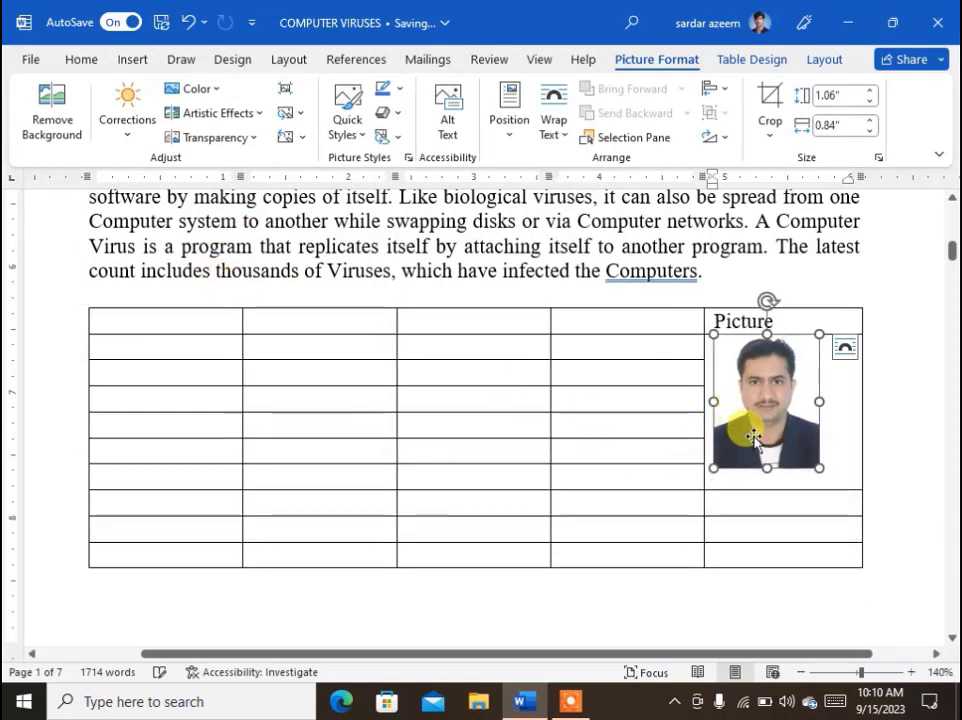
# Step: Change the portrait's text wrapping from in-line to floating and move it nearer the middle of the merged cell
pyautogui.click(550, 110)
pyautogui.click(575, 190)
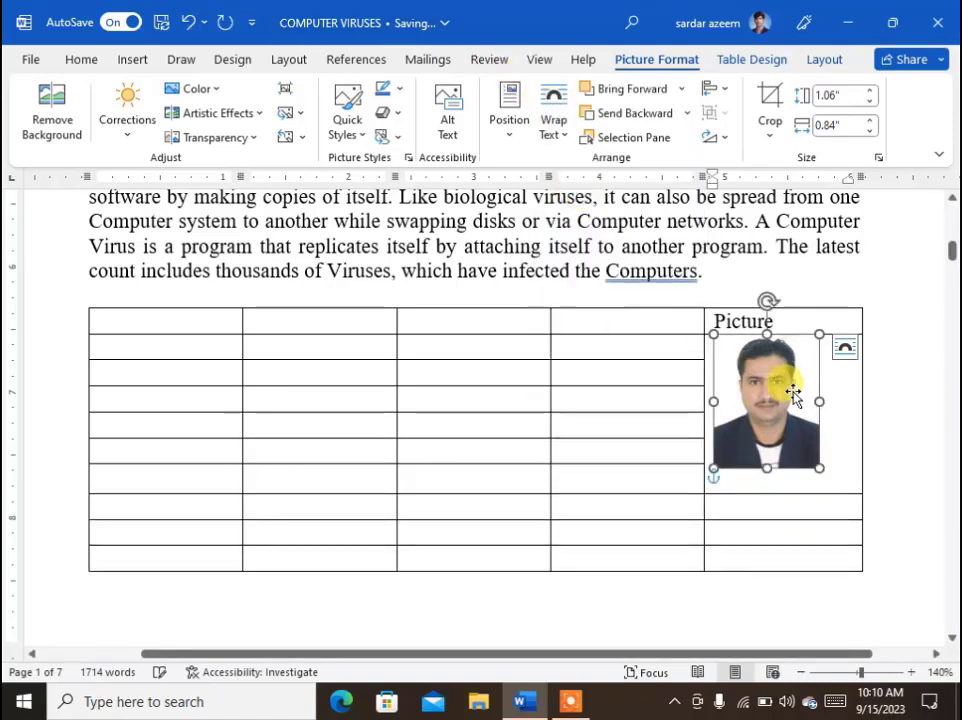
pyautogui.moveTo(788, 393); pyautogui.dragTo(795, 406)
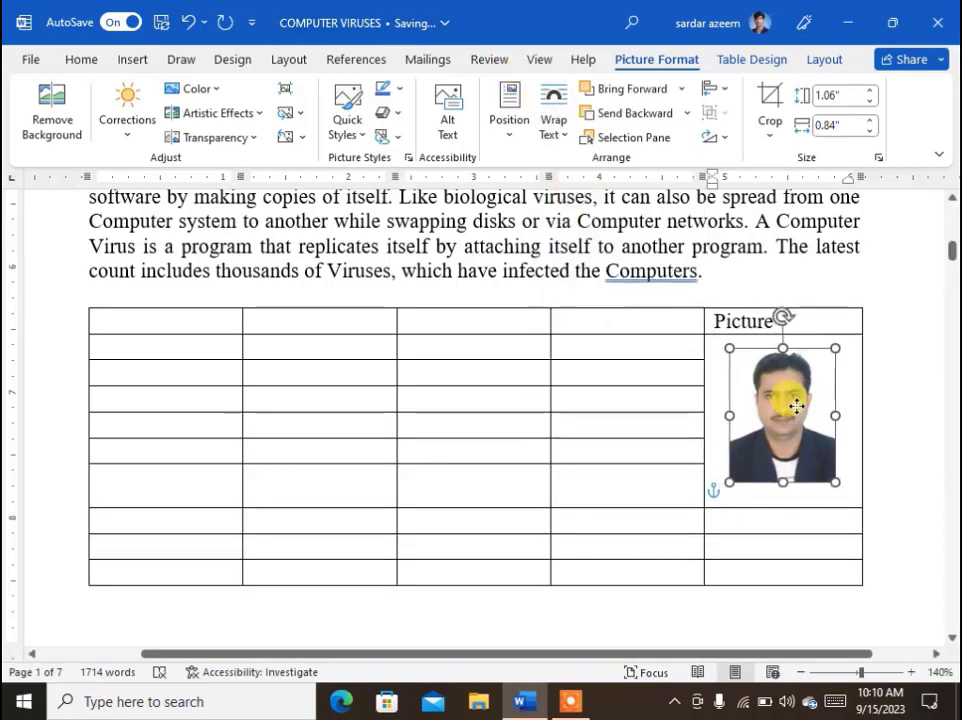
pyautogui.click(659, 472)
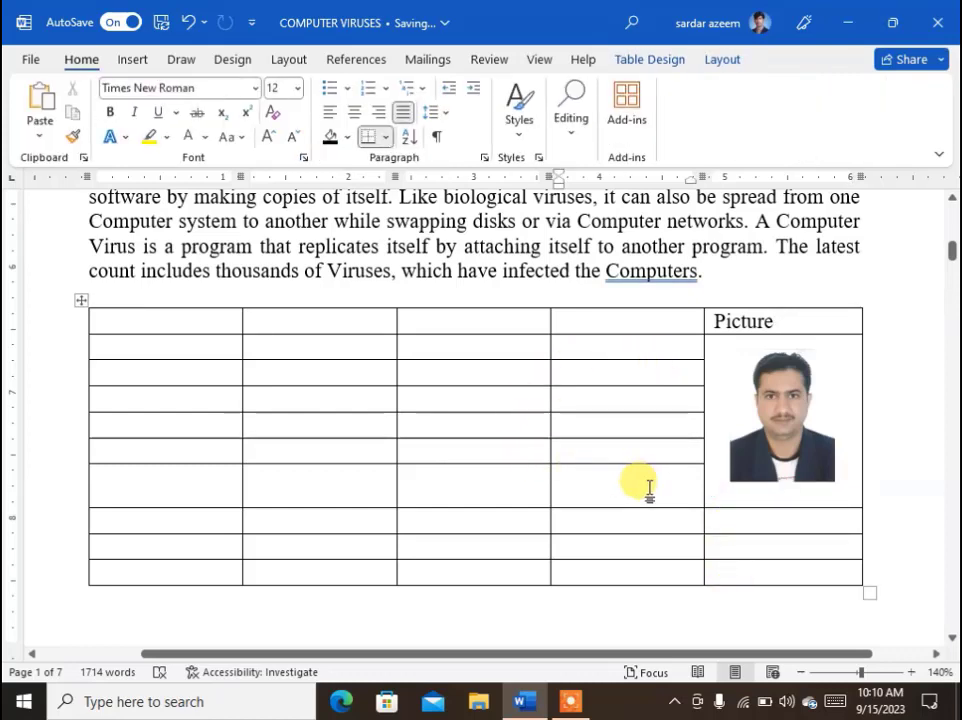
# Step: Scale the portrait under the Picture heading down to 0.92 by 0.73 inches and centre it within its merged cell
pyautogui.moveTo(751, 404)
pyautogui.mouseDown()
pyautogui.moveTo(766, 380)
pyautogui.moveTo(766, 401)
pyautogui.moveTo(764, 390)
pyautogui.mouseUp()
pyautogui.moveTo(737, 472); pyautogui.dragTo(751, 455)
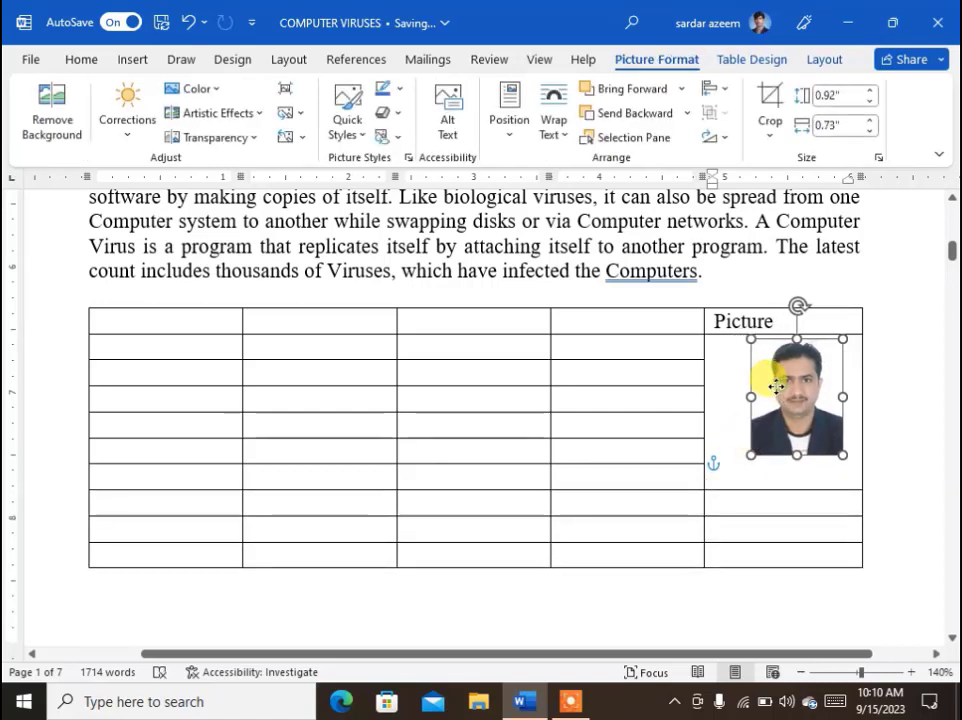
pyautogui.moveTo(767, 390); pyautogui.dragTo(773, 397)
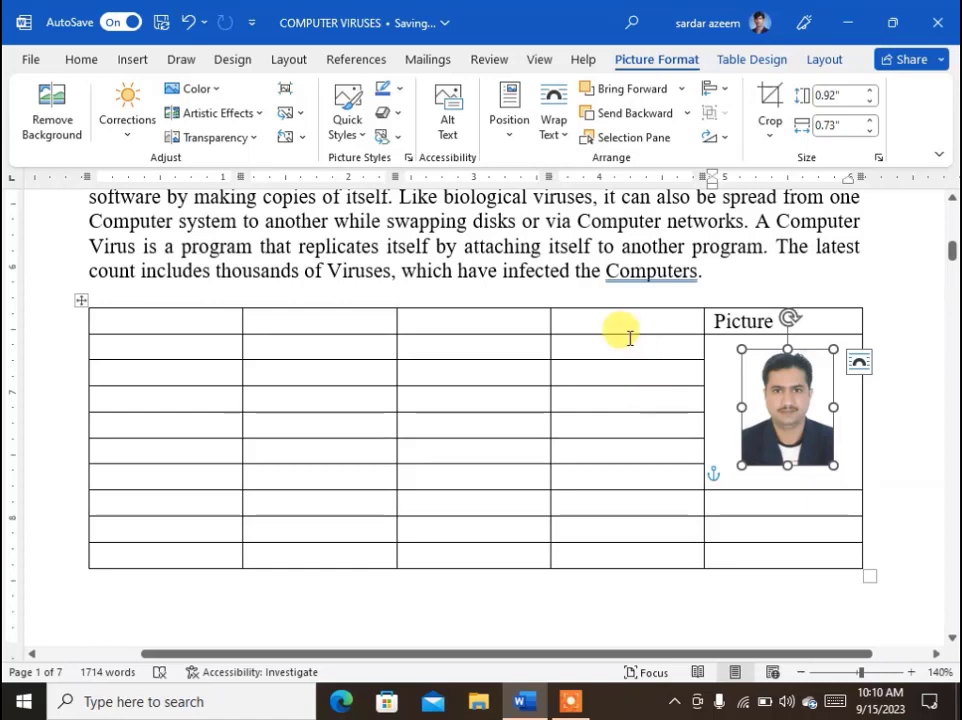
# Step: Enter Weekly Attendance as the heading of the fourth column, beside the Picture heading
pyautogui.click(608, 318)
pyautogui.write('W')
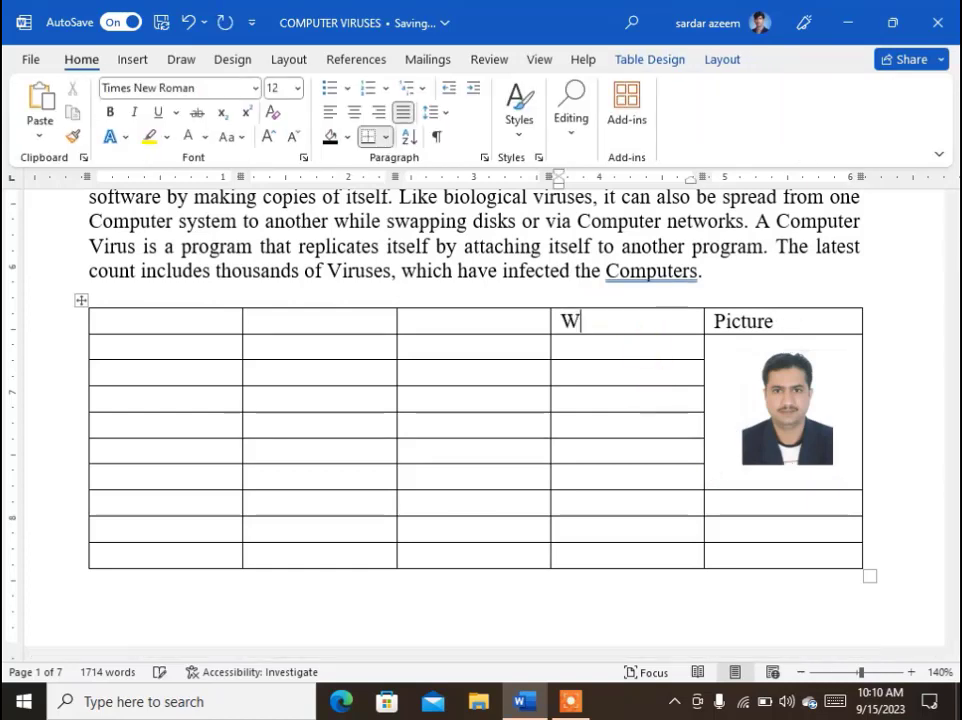
pyautogui.write('eekly ')
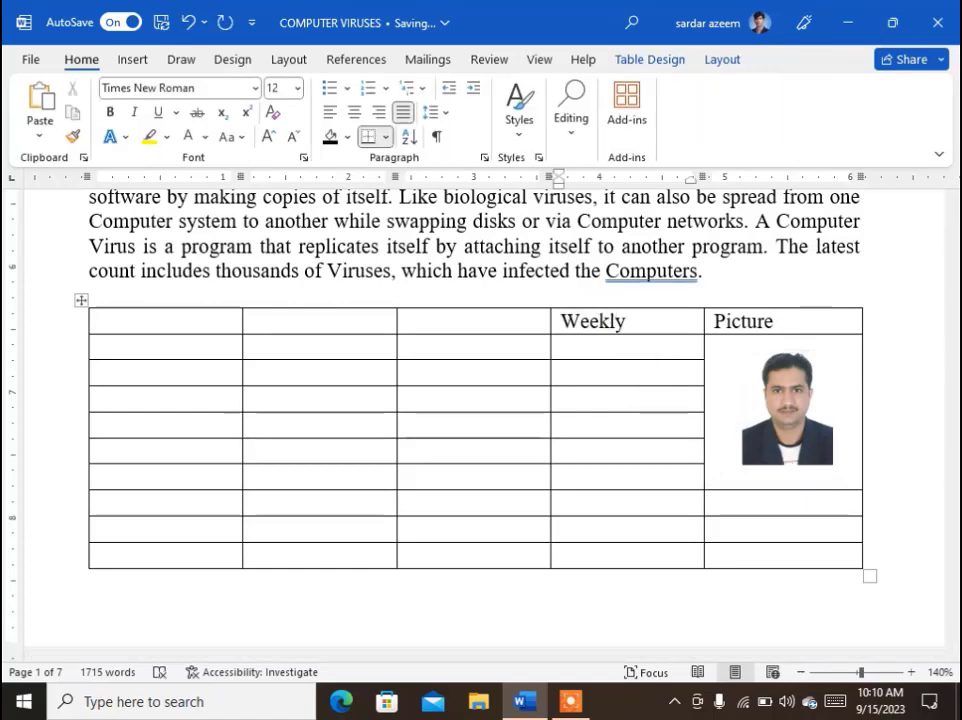
pyautogui.write('Attendance')
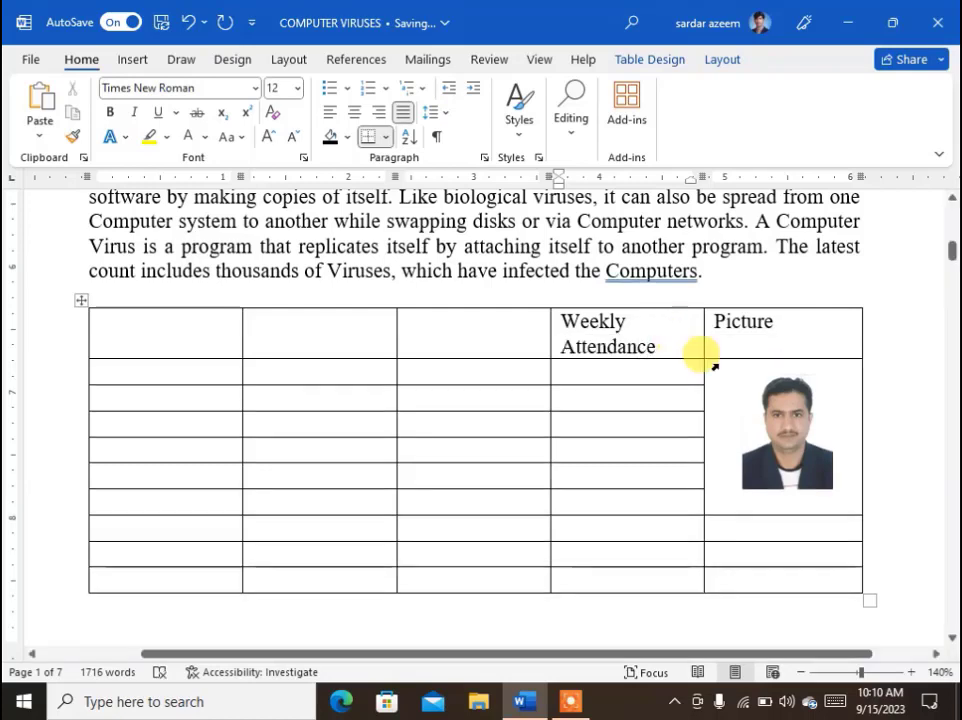
# Step: Split the nine cells below the Weekly Attendance heading into 6 columns and 9 rows, merging them before the split
pyautogui.click(596, 368)
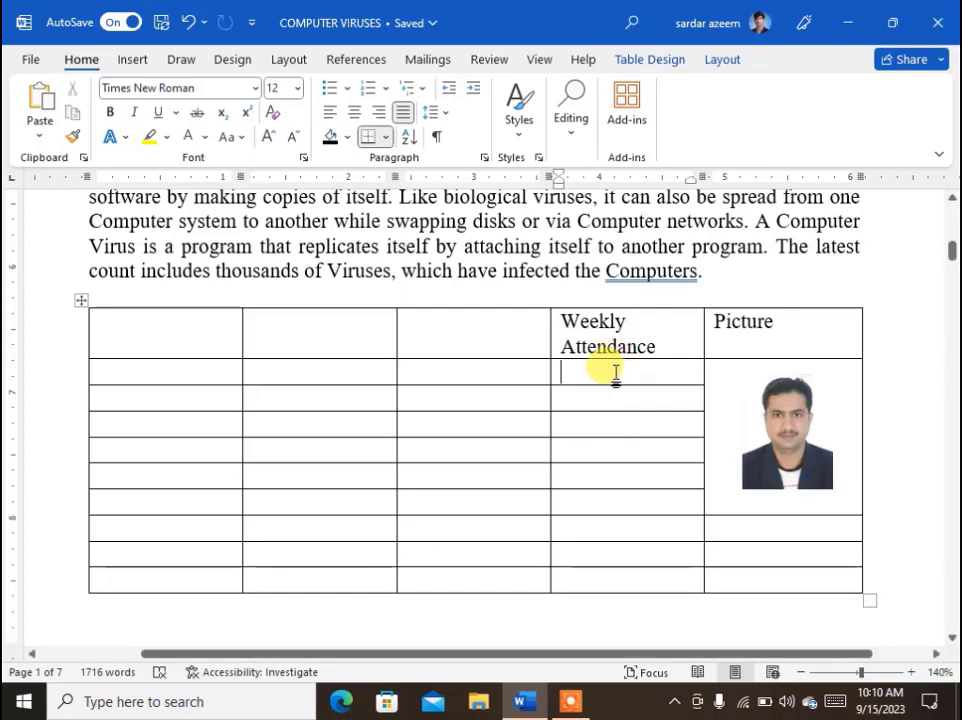
pyautogui.moveTo(615, 372); pyautogui.dragTo(625, 567)
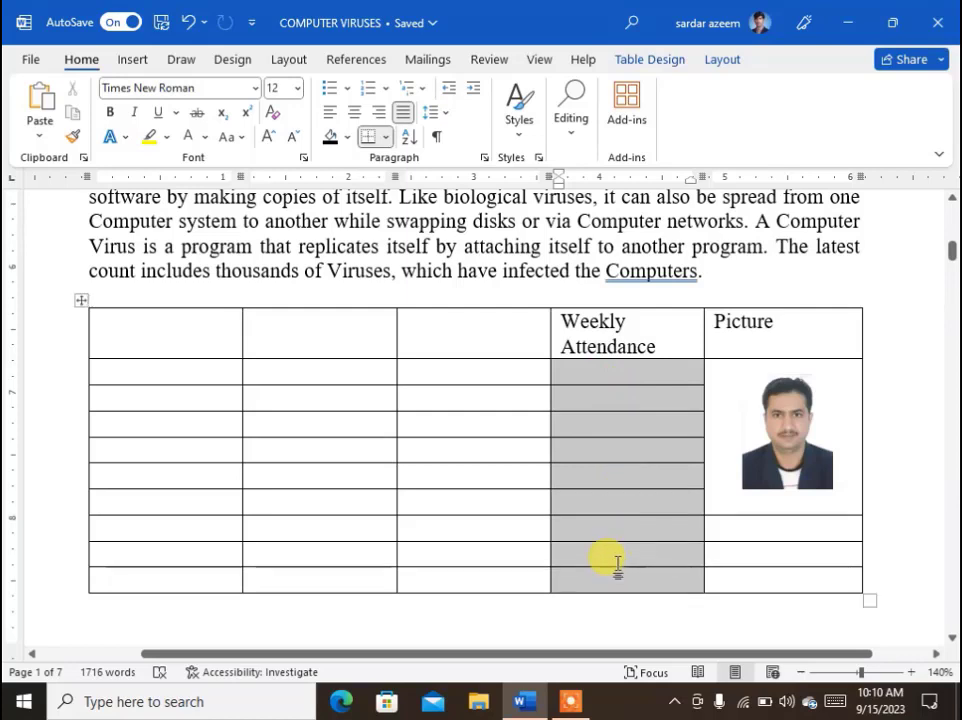
pyautogui.click(704, 63)
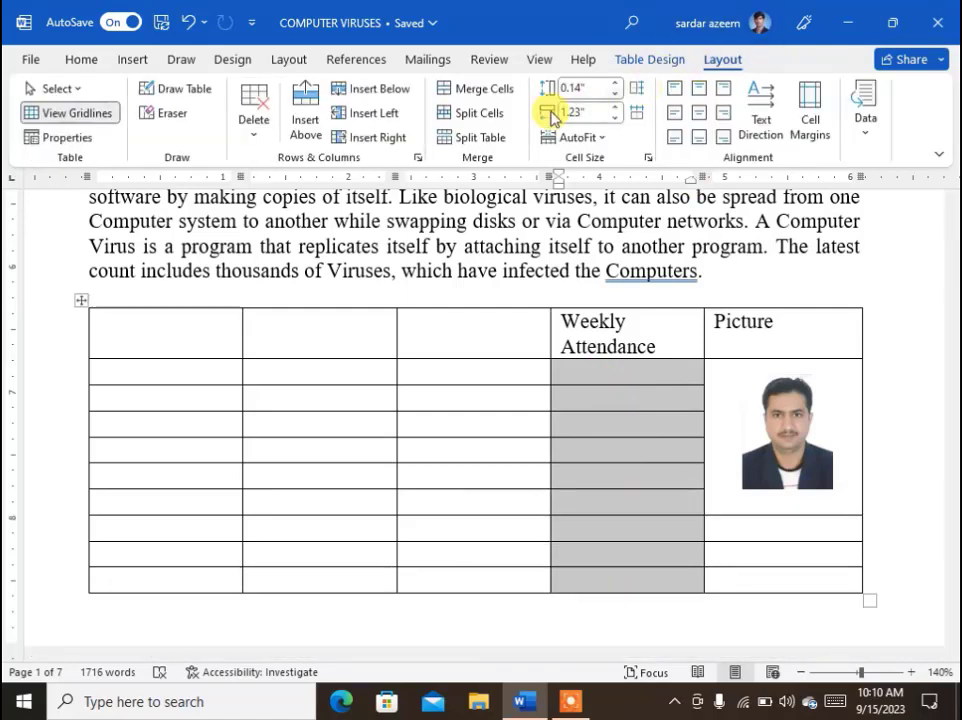
pyautogui.click(488, 118)
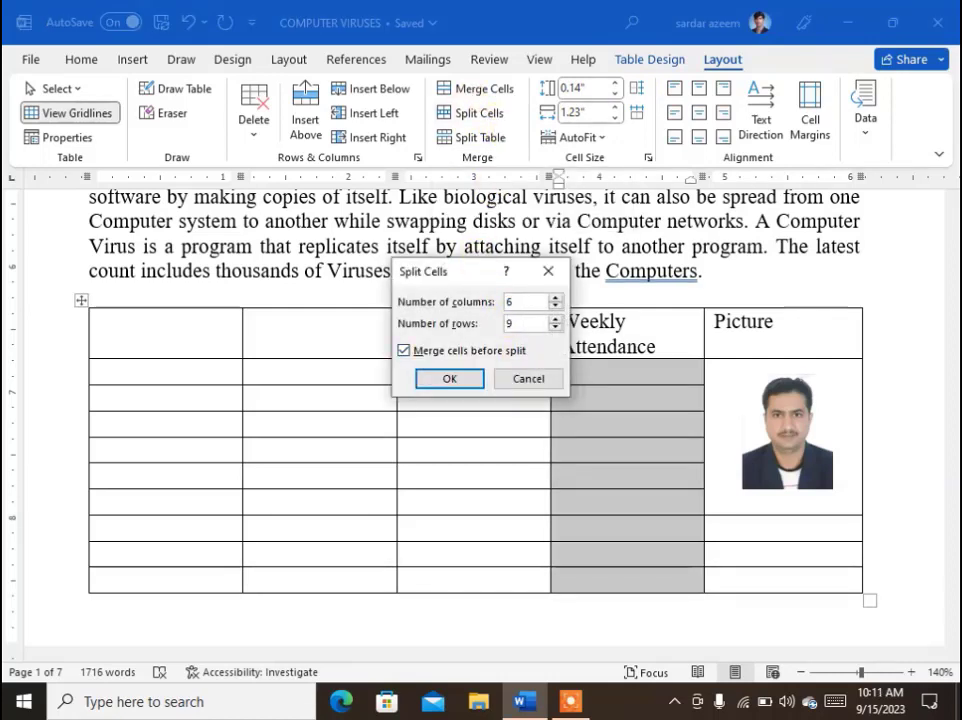
pyautogui.click(446, 380)
pyautogui.click(592, 483)
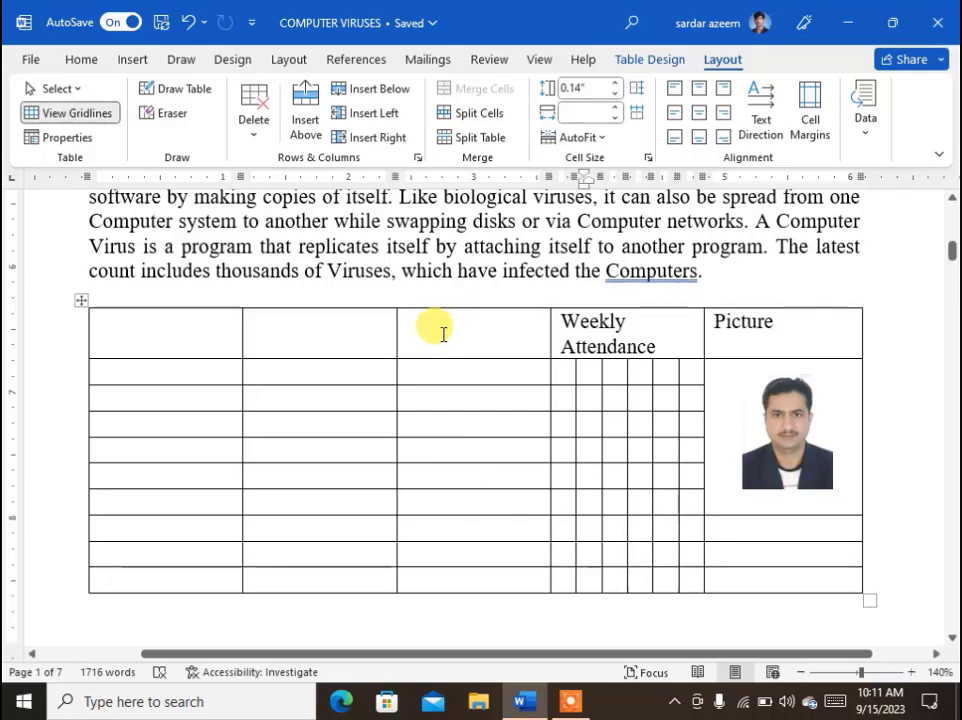
# Step: Try splitting the three empty heading cells of the table into 3 columns and 5 rows, merging them before the split
pyautogui.moveTo(438, 336); pyautogui.dragTo(216, 334)
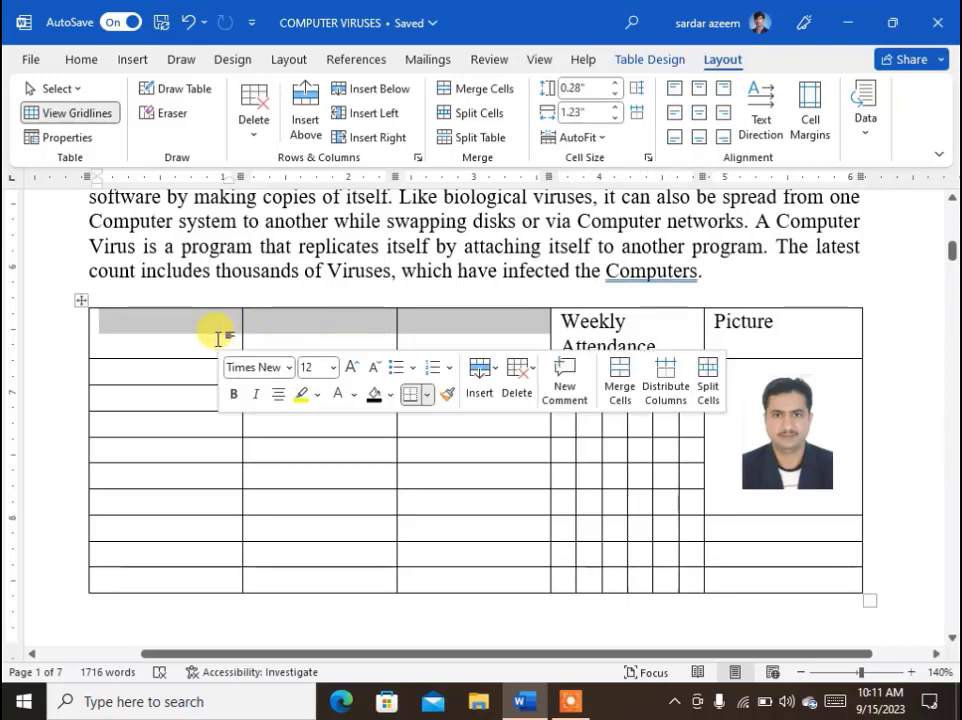
pyautogui.click(473, 114)
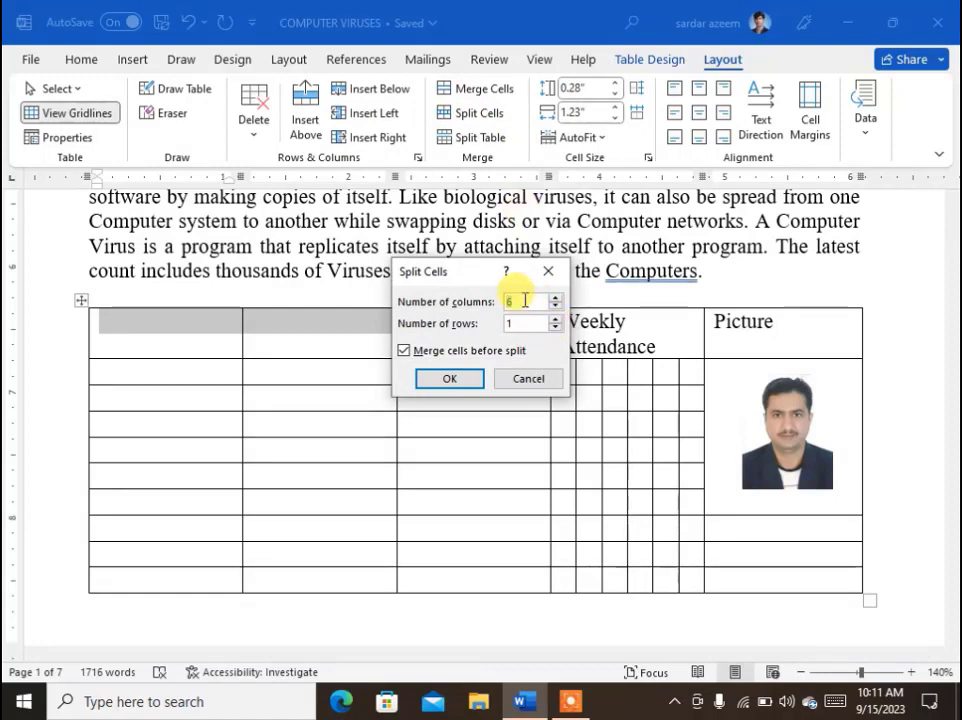
pyautogui.write('3')
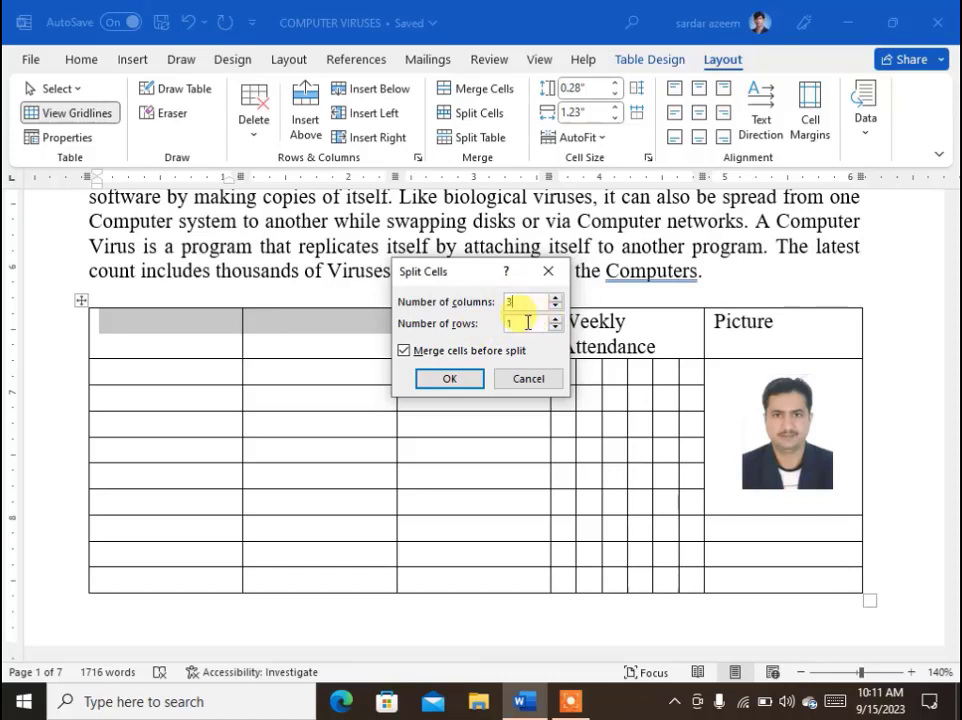
pyautogui.press('Tab')
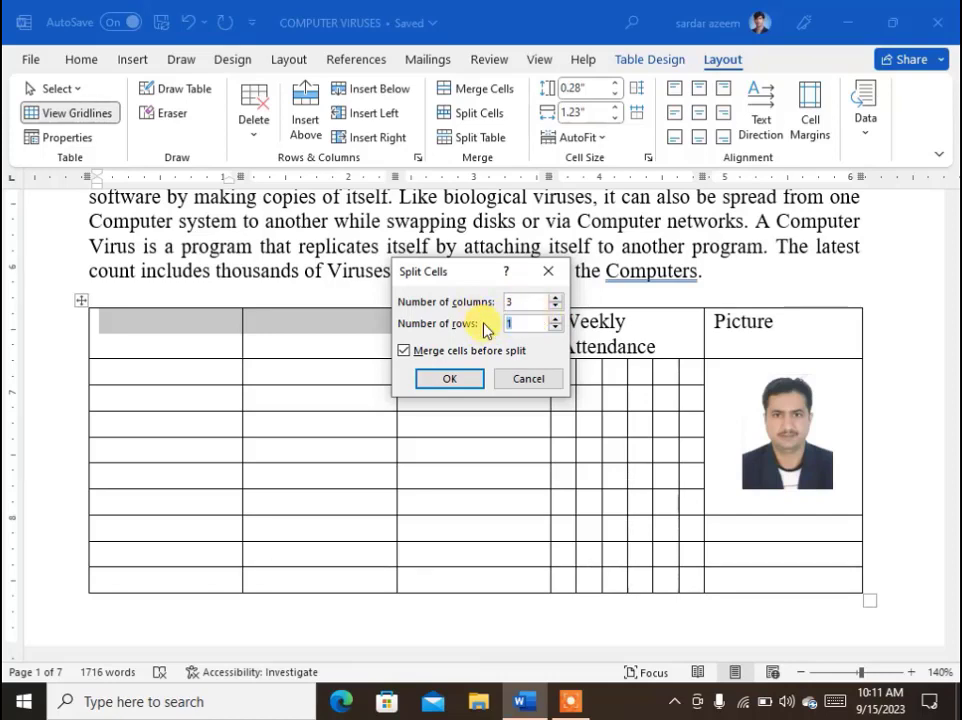
pyautogui.write('5')
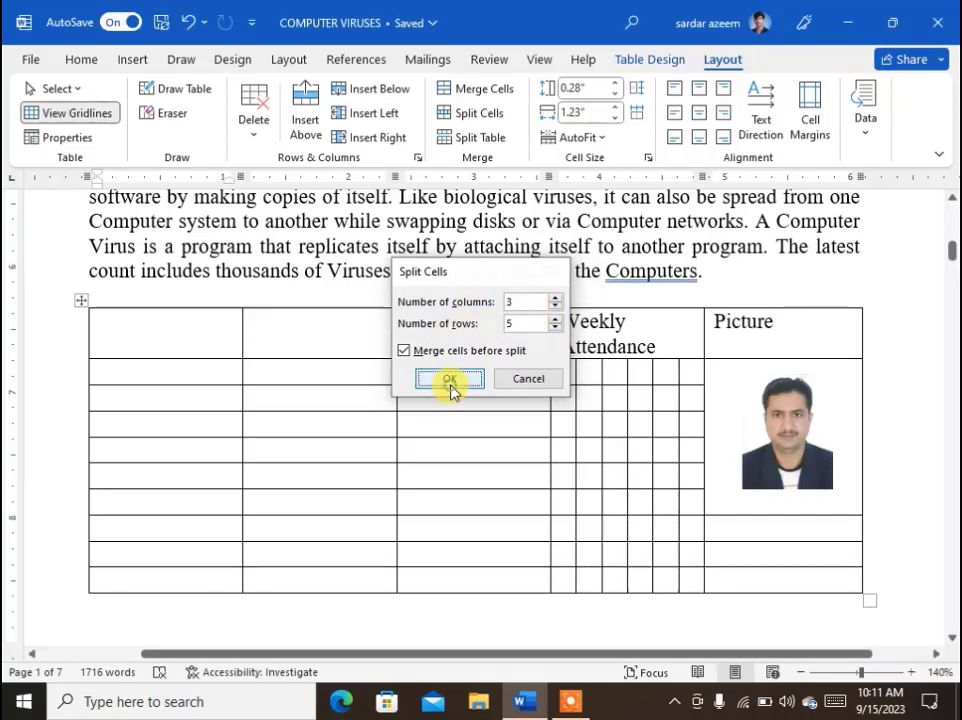
pyautogui.click(450, 381)
pyautogui.click(383, 487)
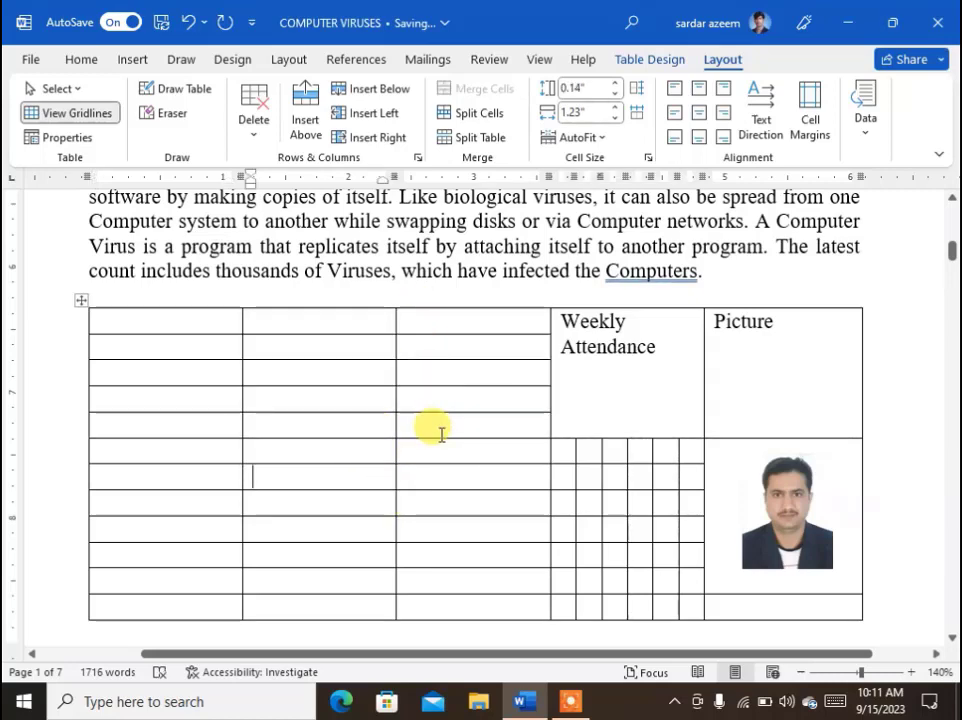
# Step: Check the attendance table's layout across both pages and undo the split of its three empty heading cells
pyautogui.click(553, 450)
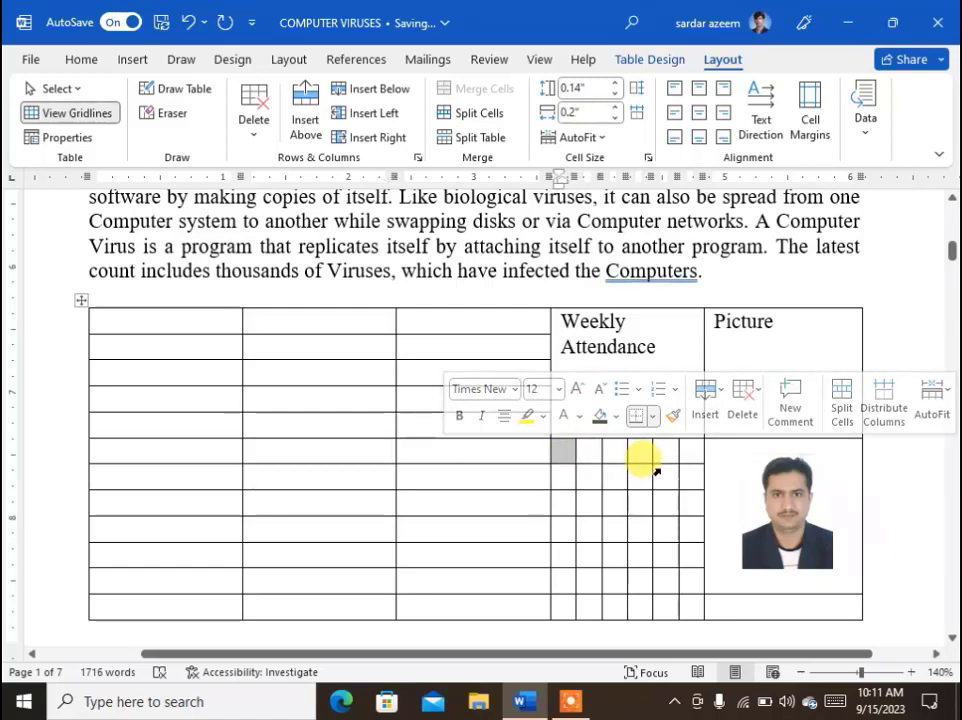
pyautogui.scroll(-3, 658, 472)
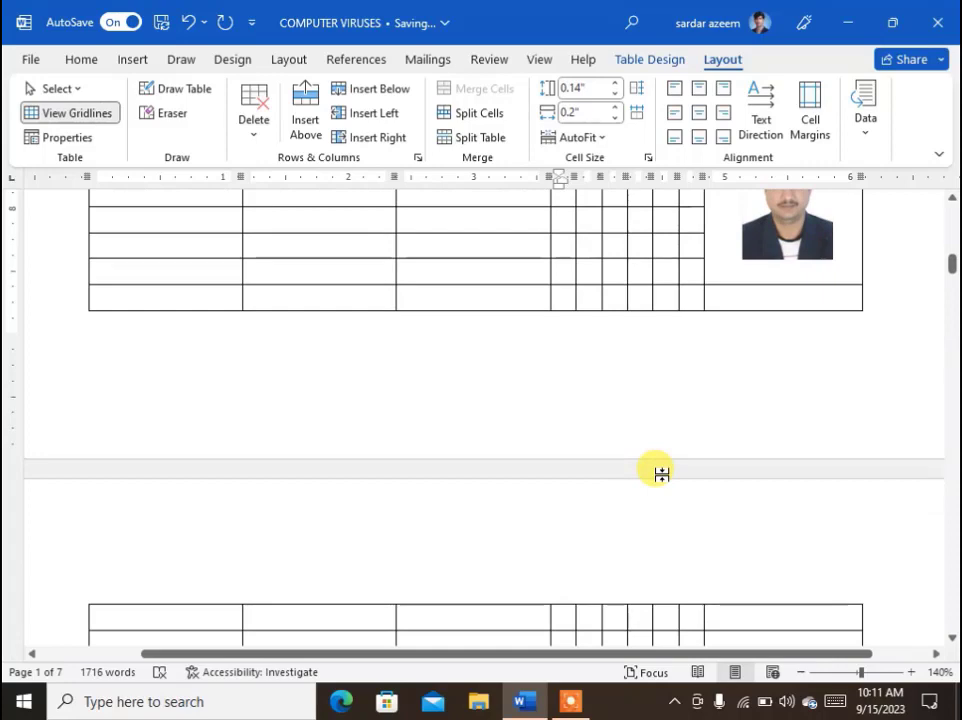
pyautogui.scroll(-1, 661, 474)
pyautogui.scroll(3, 645, 466)
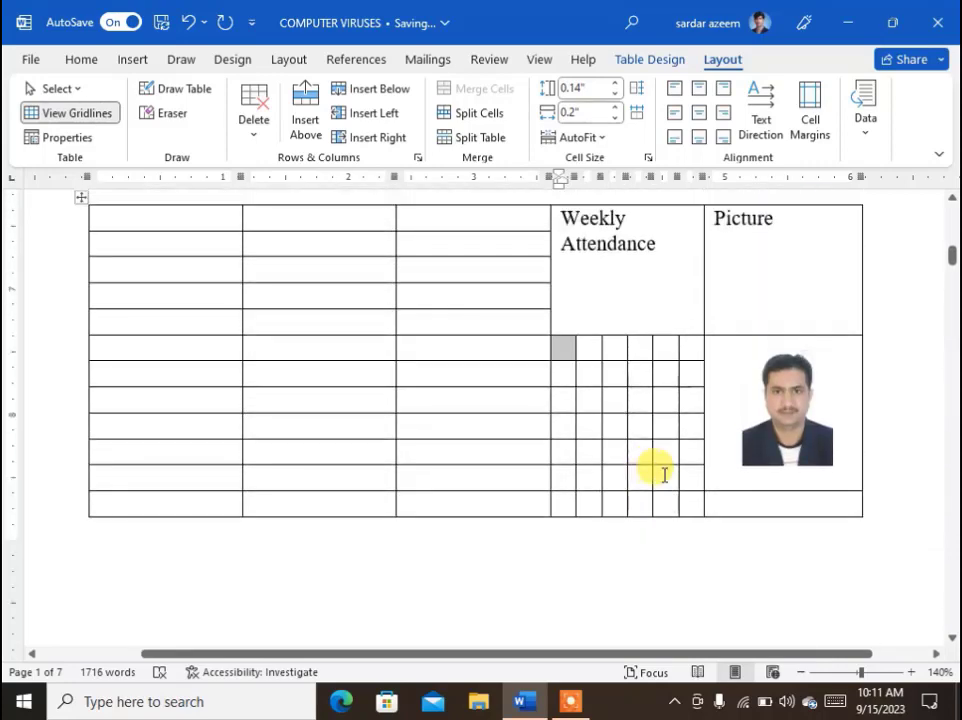
pyautogui.hotkey('ctrl', 'z')
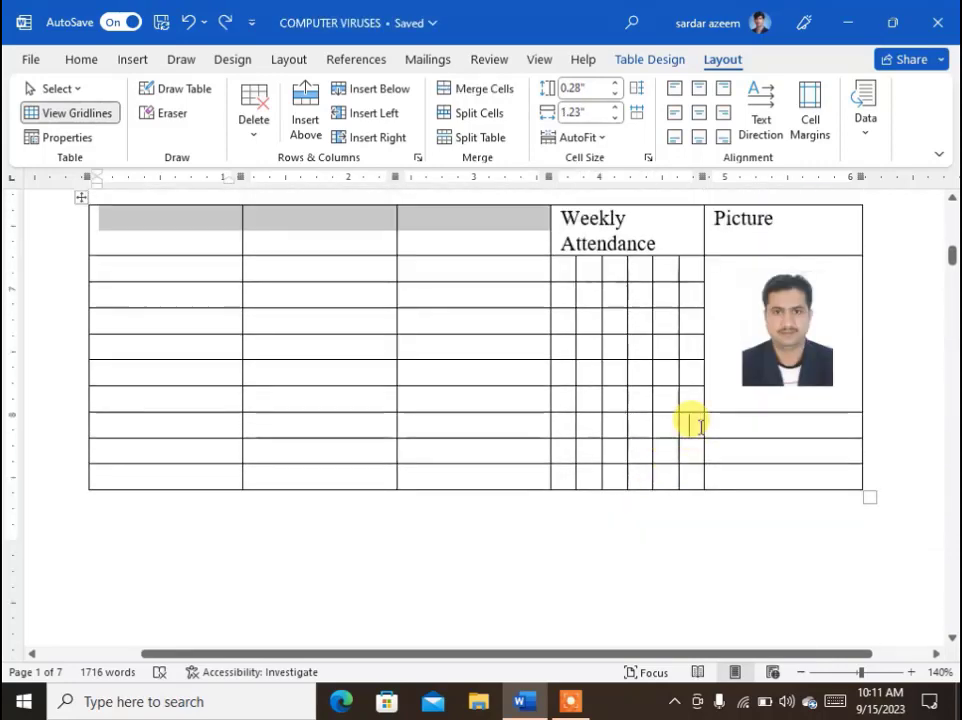
# Step: Split the table directly below the portrait cell and add blank lines that push its last three rows onto the next page
pyautogui.click(696, 423)
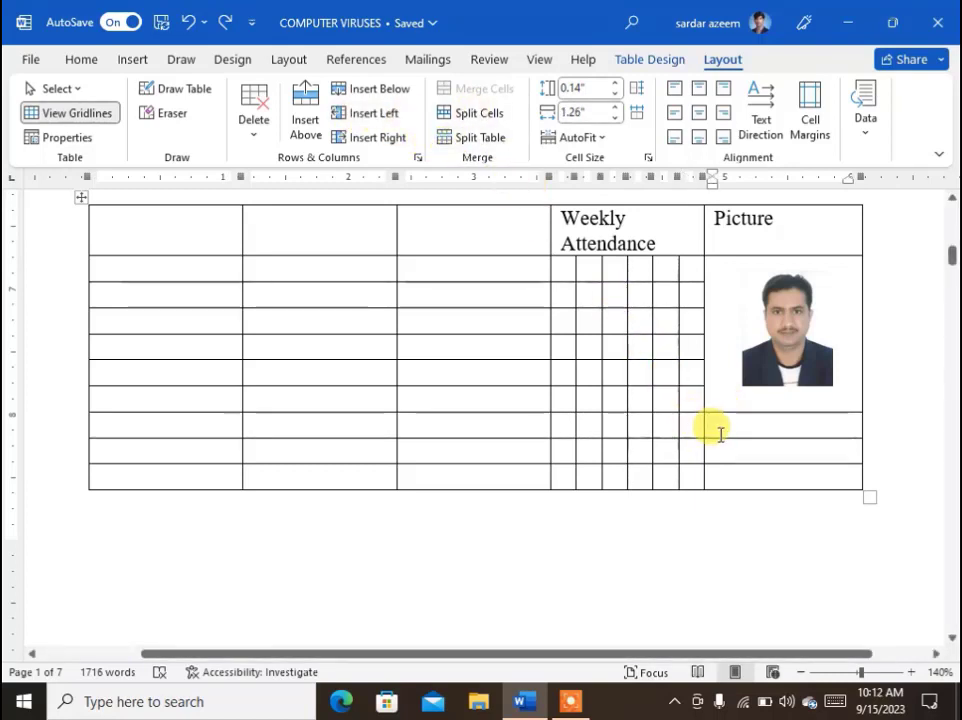
pyautogui.click(498, 140)
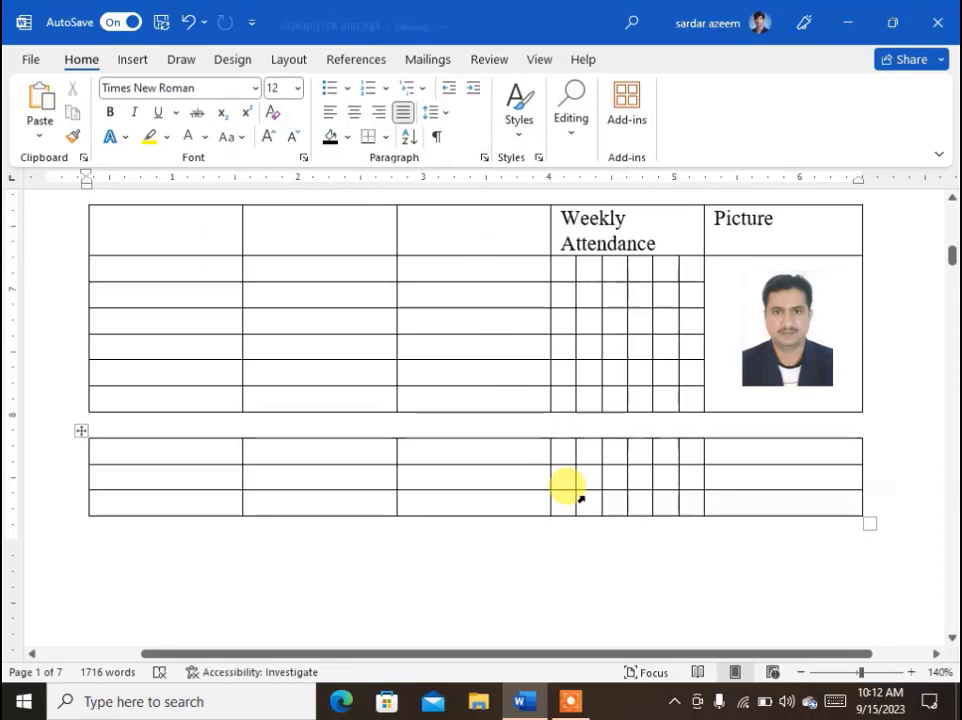
pyautogui.press('Return')
pyautogui.press('Return')
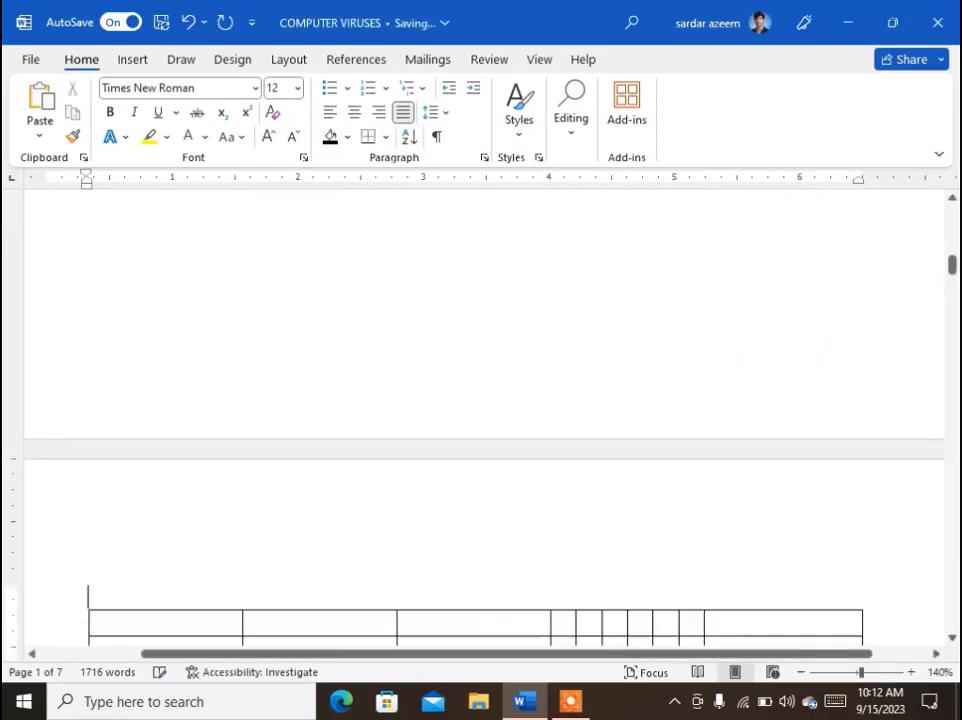
pyautogui.scroll(-3, 690, 512)
pyautogui.scroll(10, 393, 449)
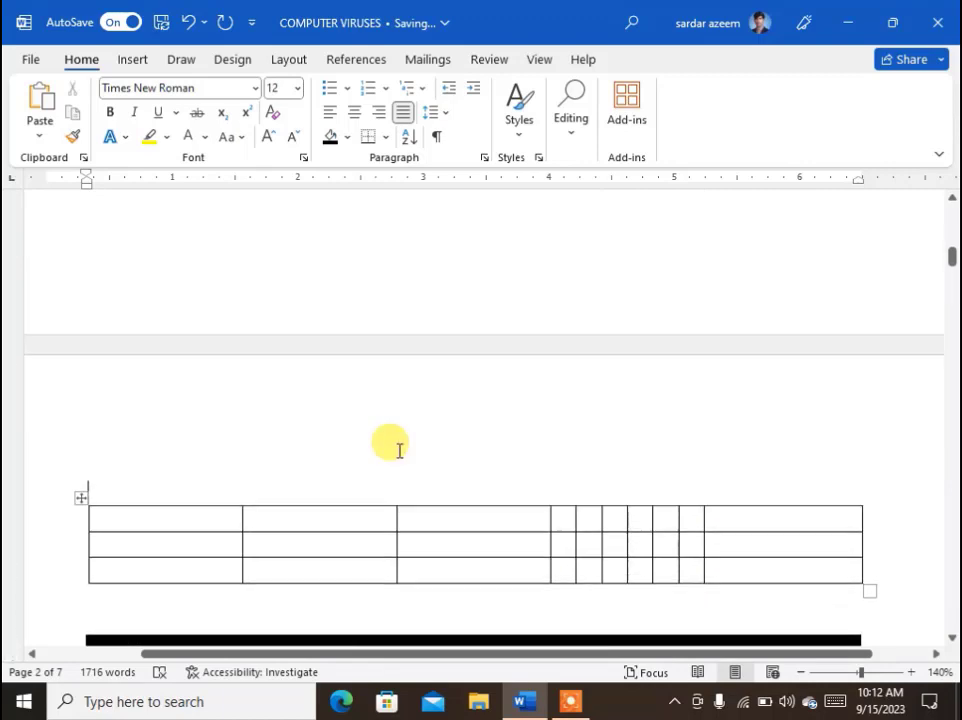
pyautogui.scroll(-1, 393, 449)
# Step: In the Rollno table, try centre-right and centre-left alignment on the four data rows, finishing with Align Center
pyautogui.click(464, 419)
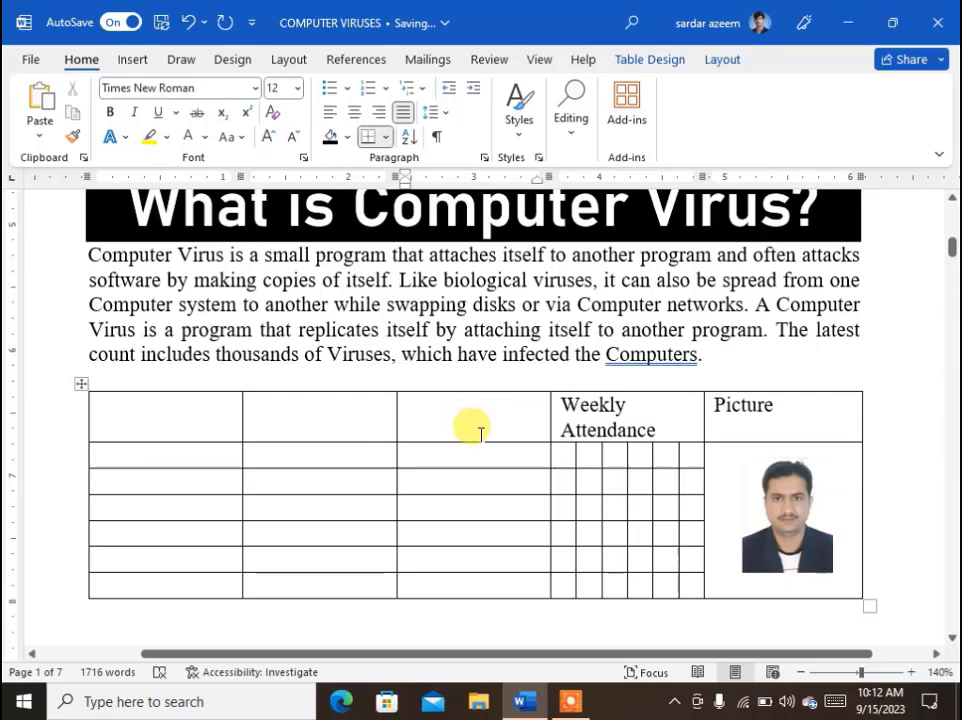
pyautogui.click(711, 65)
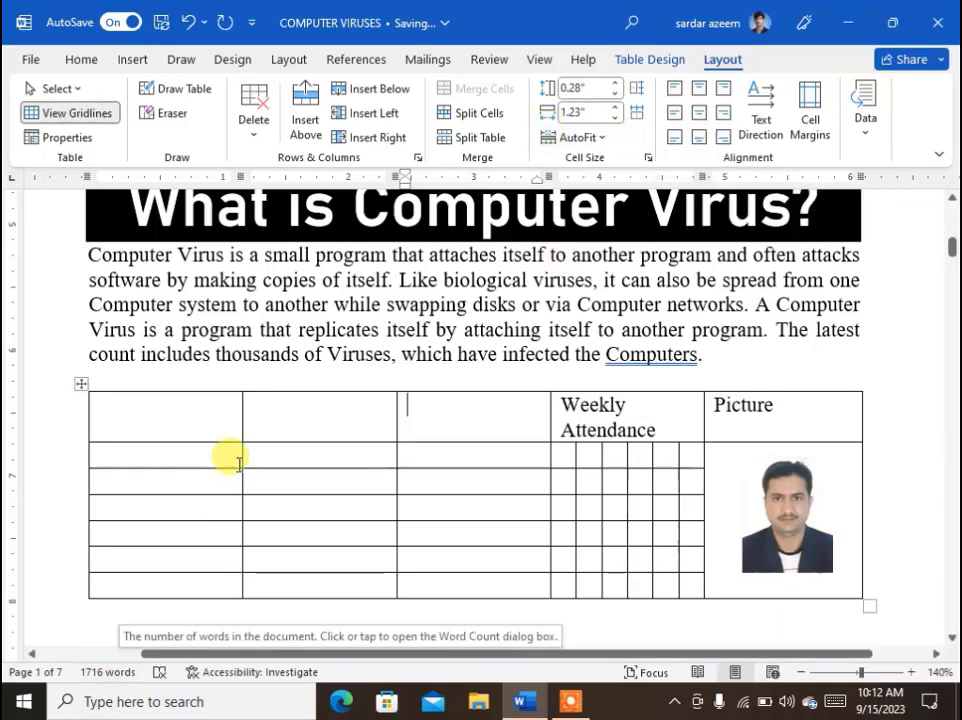
pyautogui.scroll(10, 350, 378)
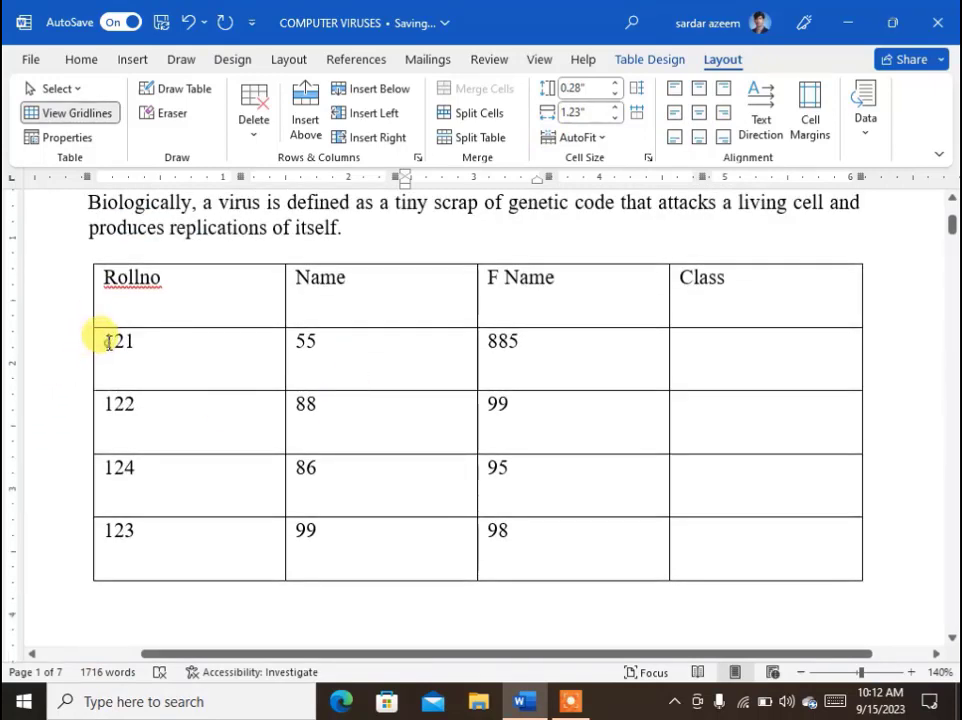
pyautogui.moveTo(107, 342); pyautogui.dragTo(756, 543)
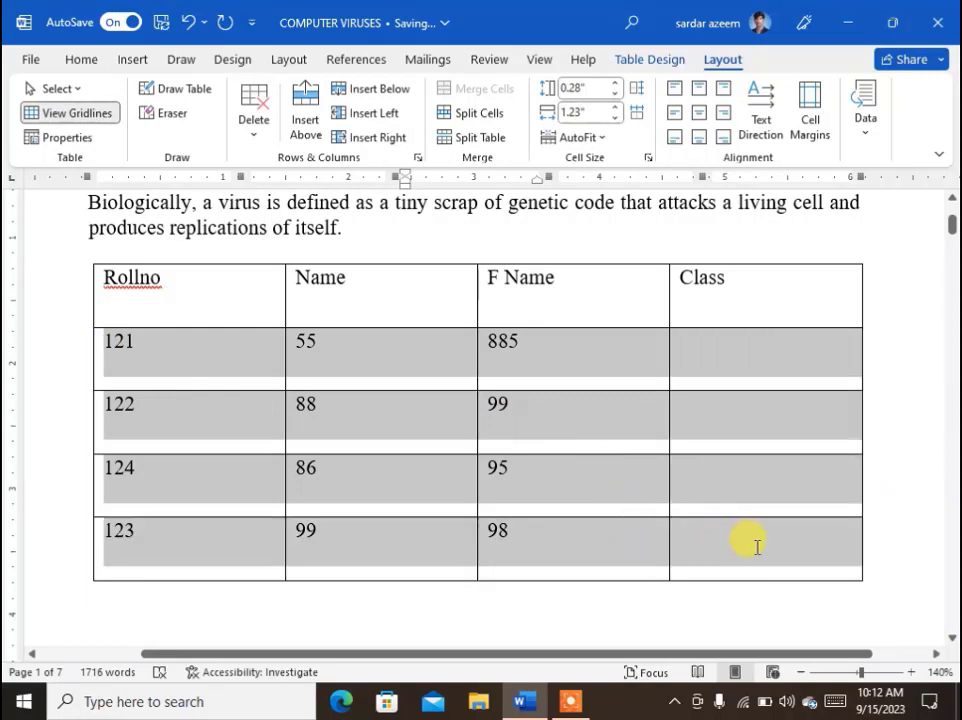
pyautogui.click(724, 116)
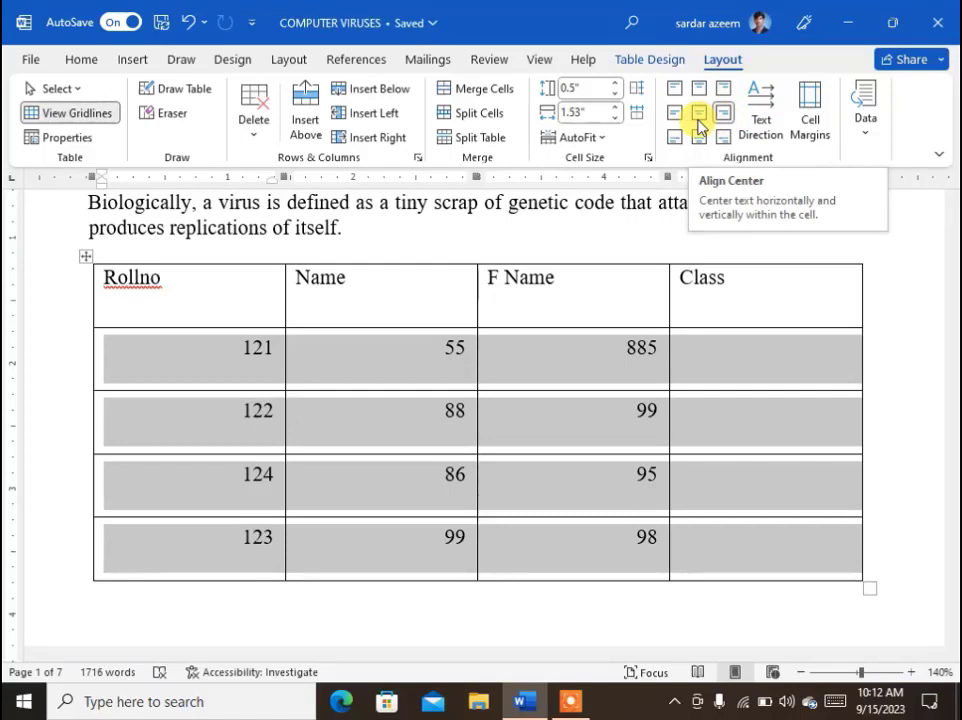
pyautogui.click(699, 125)
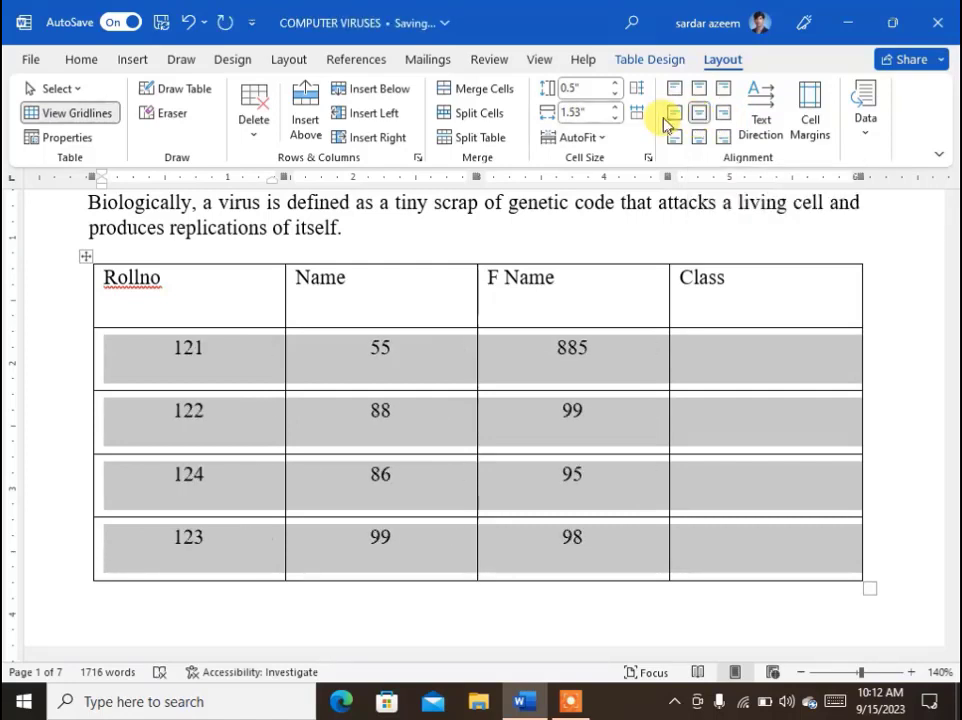
pyautogui.click(675, 118)
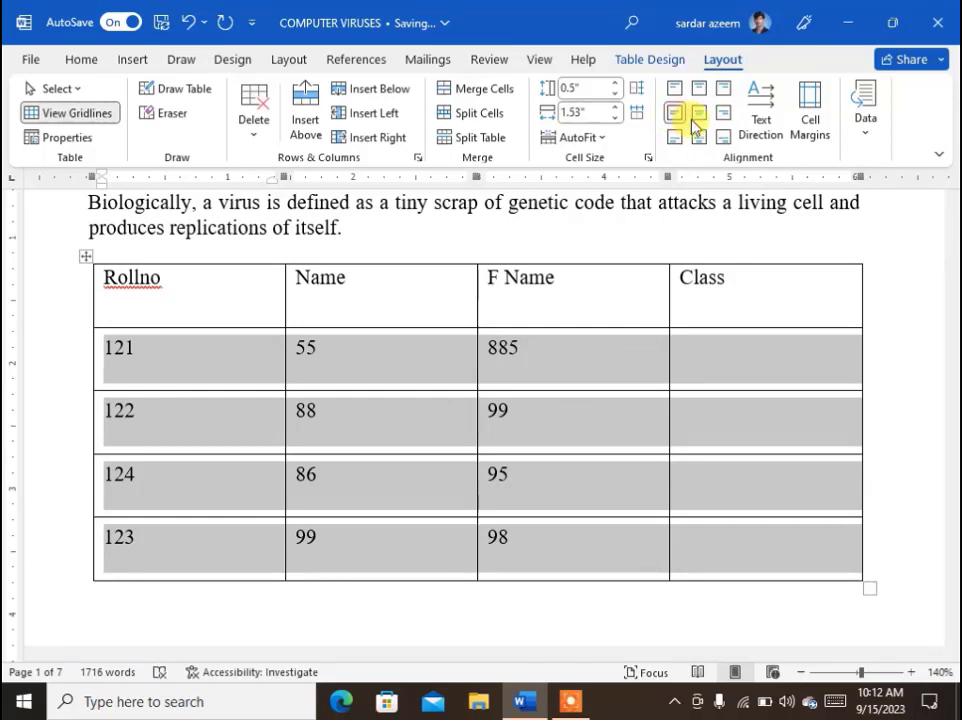
pyautogui.click(698, 120)
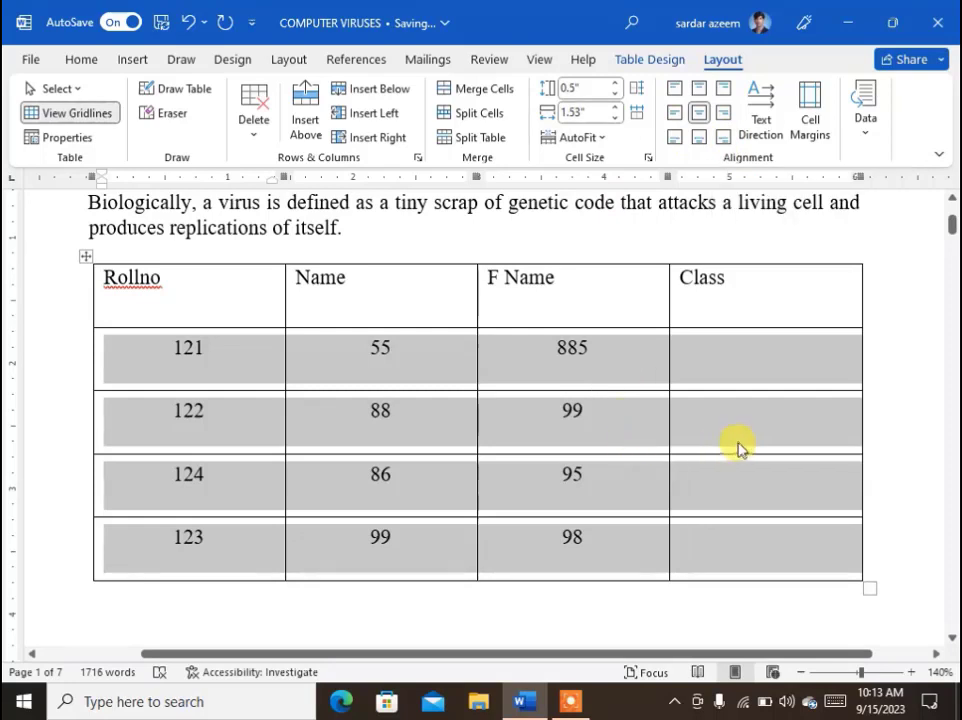
pyautogui.click(722, 383)
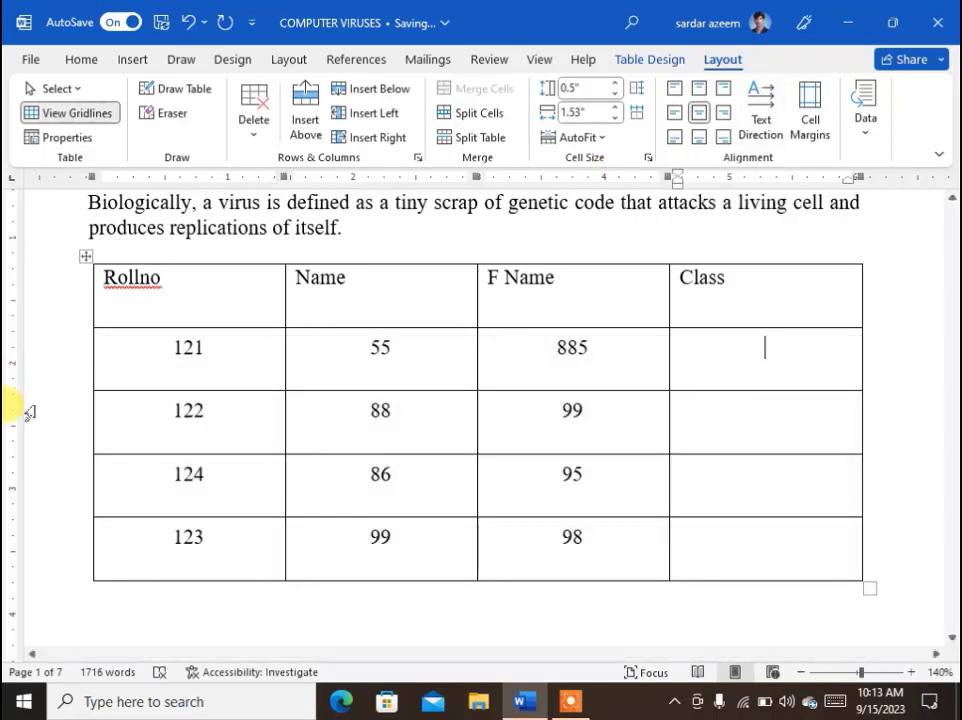
# Step: Rotate the text direction of the Rollno table's heading row so it reads vertically from bottom to top
pyautogui.click(39, 300)
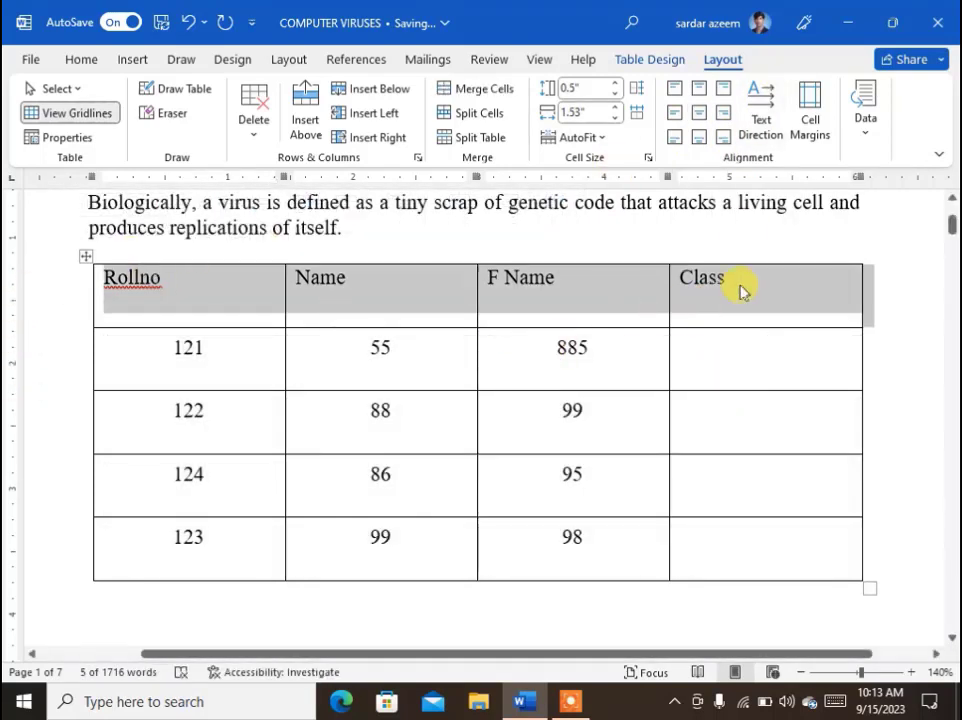
pyautogui.click(758, 114)
pyautogui.click(761, 116)
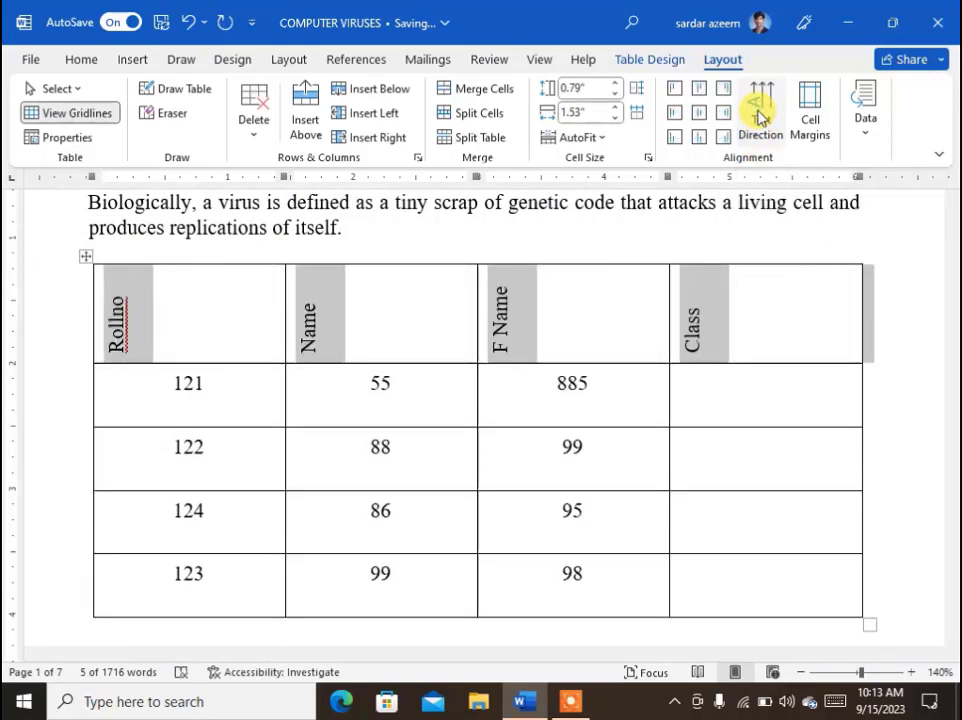
# Step: Turn the Rollno table's heading text to read vertically from top to bottom and centre it within its cells
pyautogui.click(760, 117)
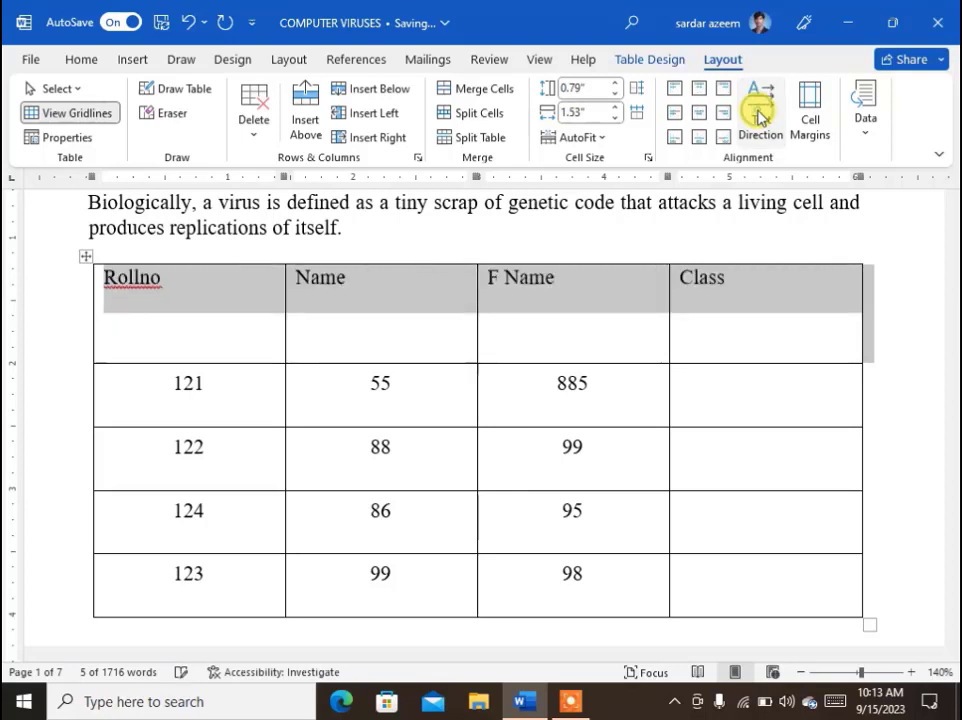
pyautogui.click(760, 117)
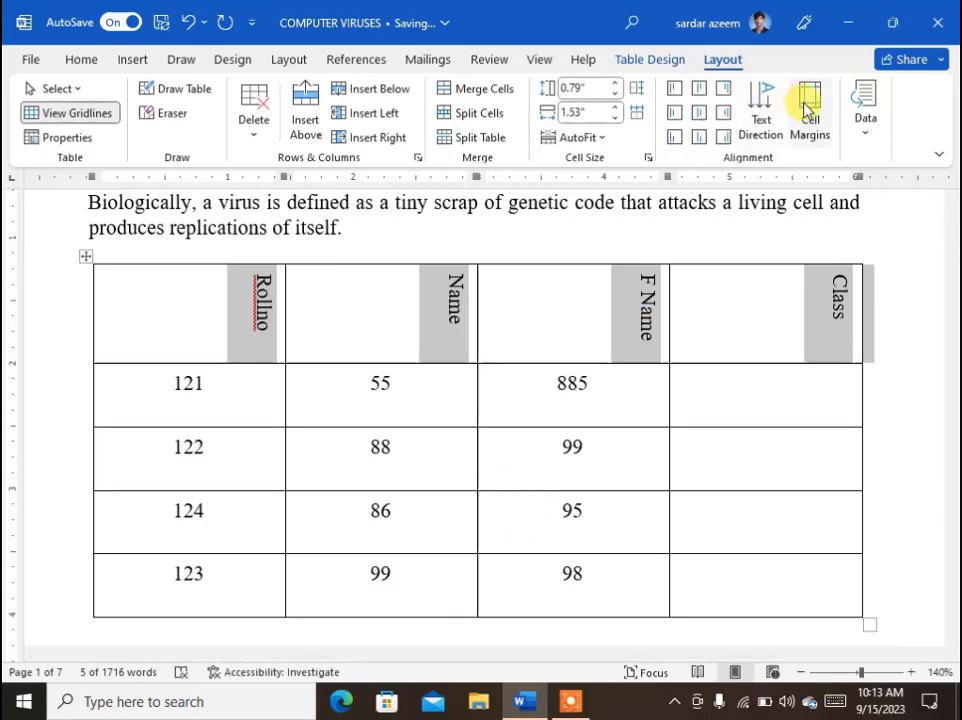
pyautogui.click(444, 447)
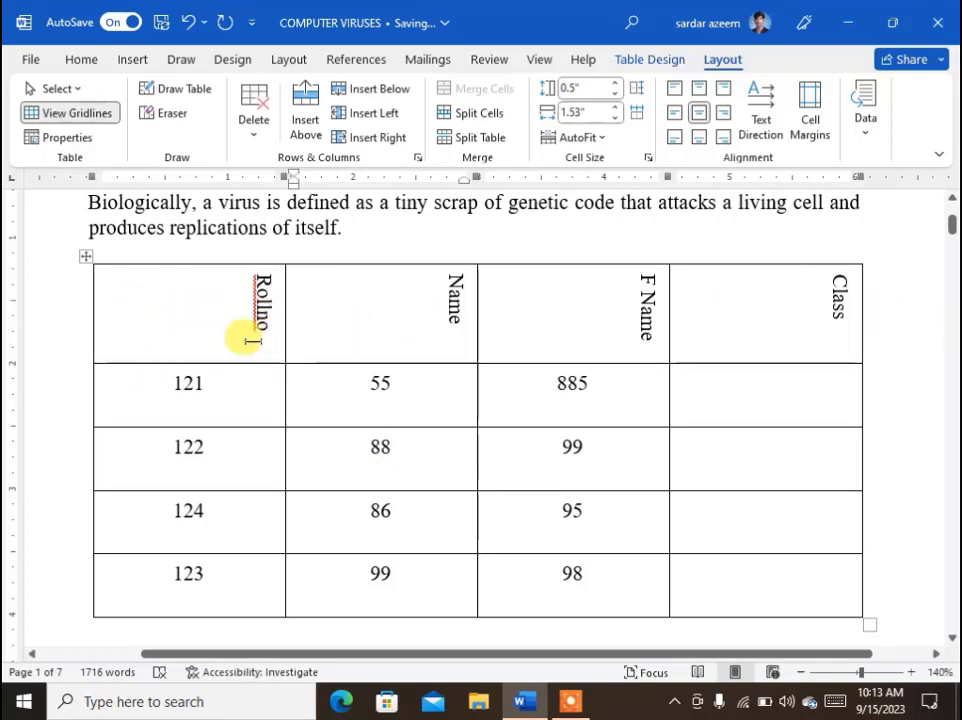
pyautogui.click(823, 341)
pyautogui.moveTo(760, 322); pyautogui.dragTo(107, 316)
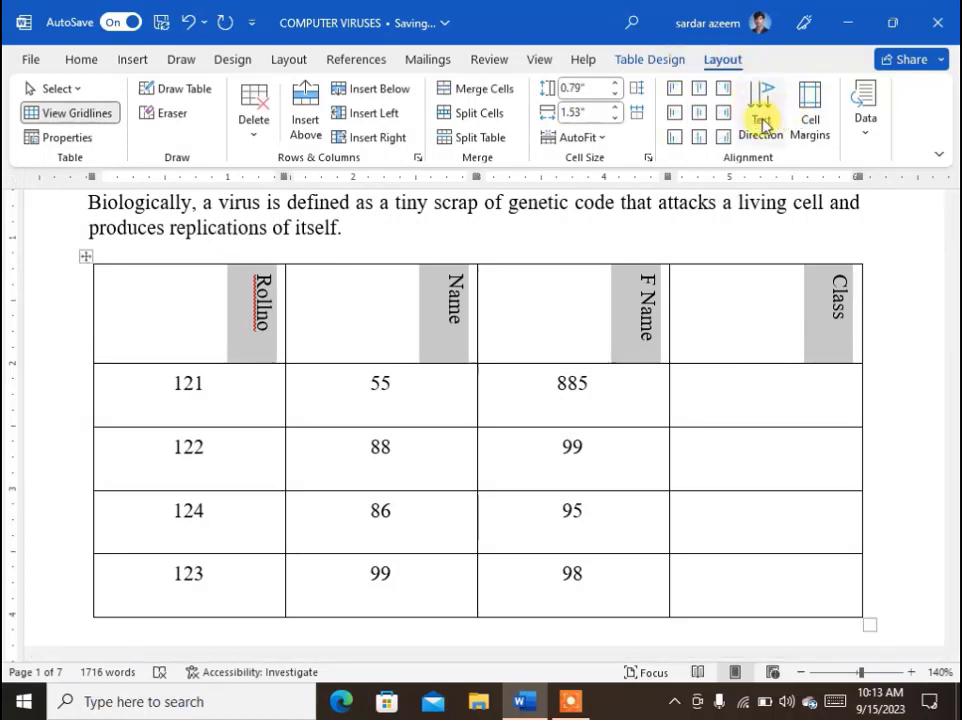
pyautogui.click(699, 121)
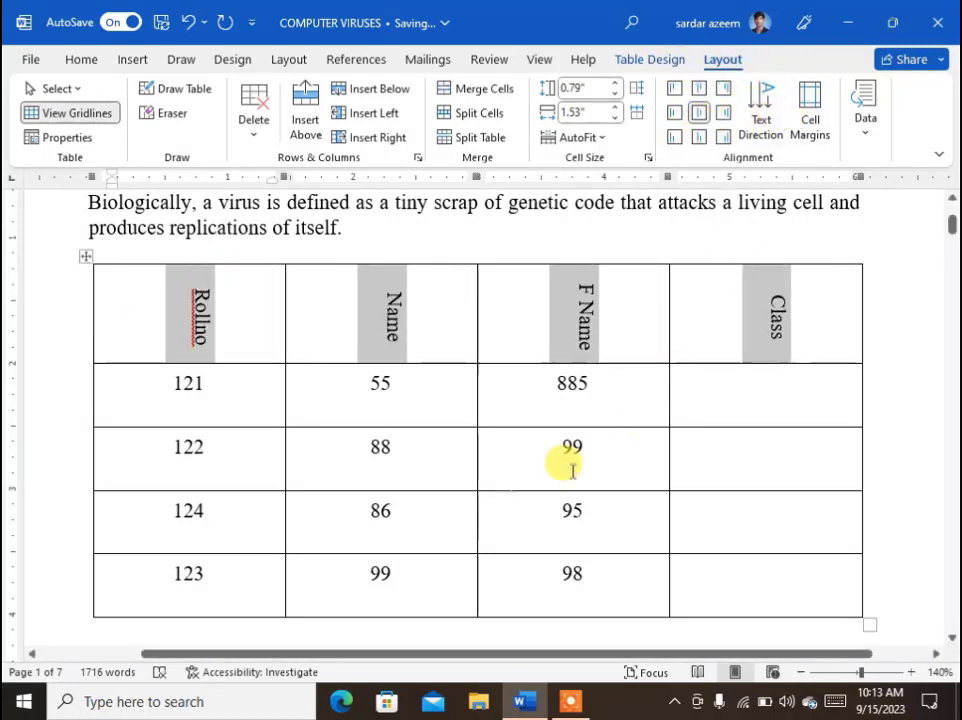
# Step: Set the Rollno table's default top cell margin to 0.5"
pyautogui.click(152, 383)
pyautogui.moveTo(186, 388); pyautogui.dragTo(522, 588)
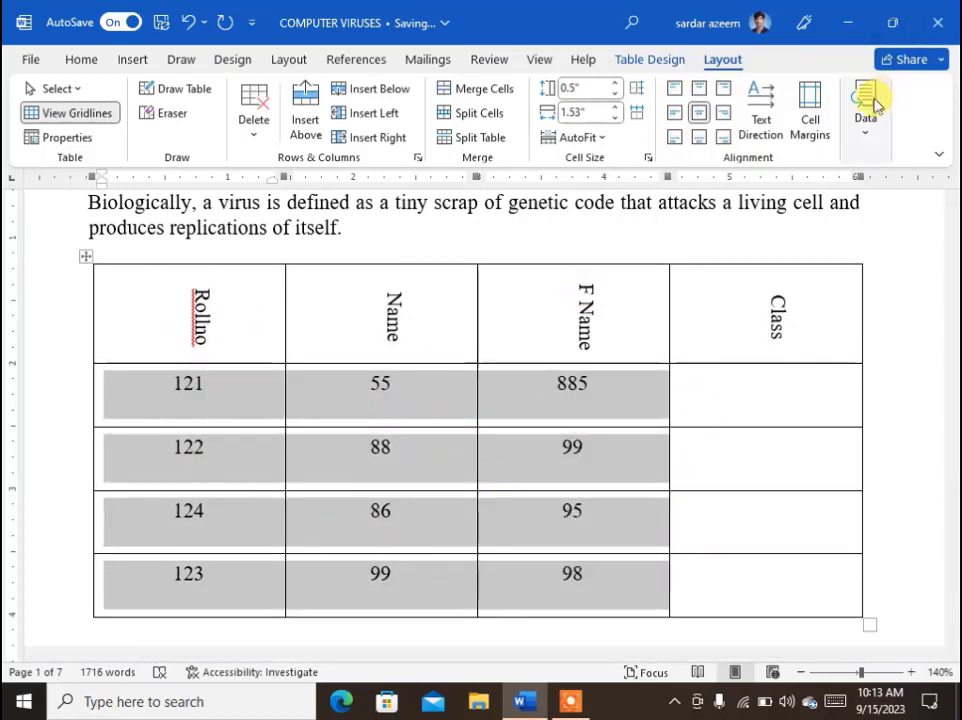
pyautogui.click(816, 110)
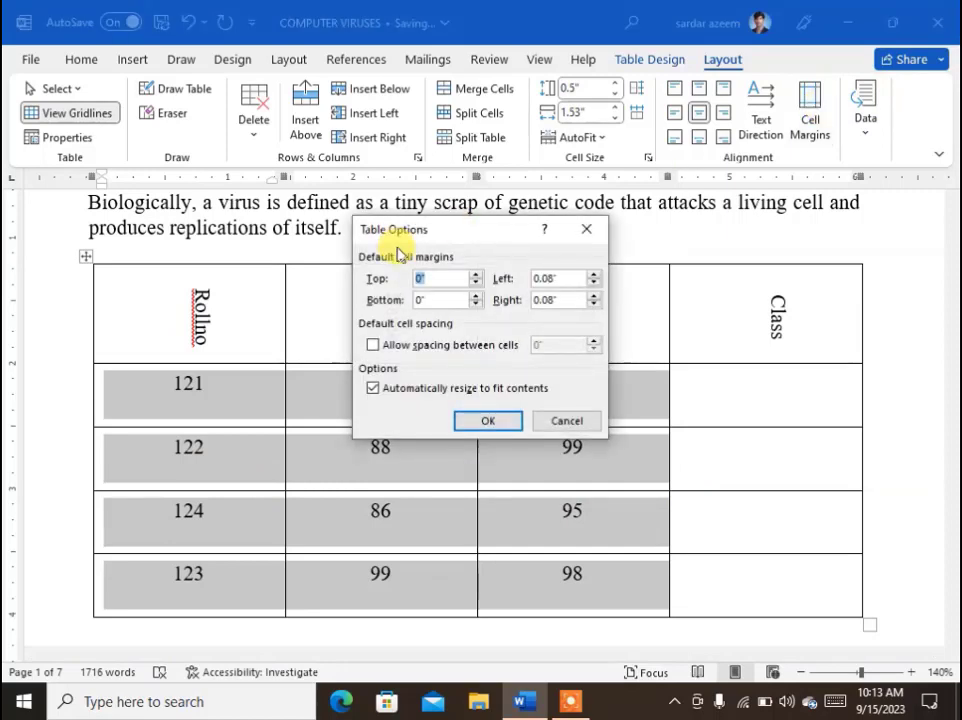
pyautogui.moveTo(452, 237); pyautogui.dragTo(750, 85)
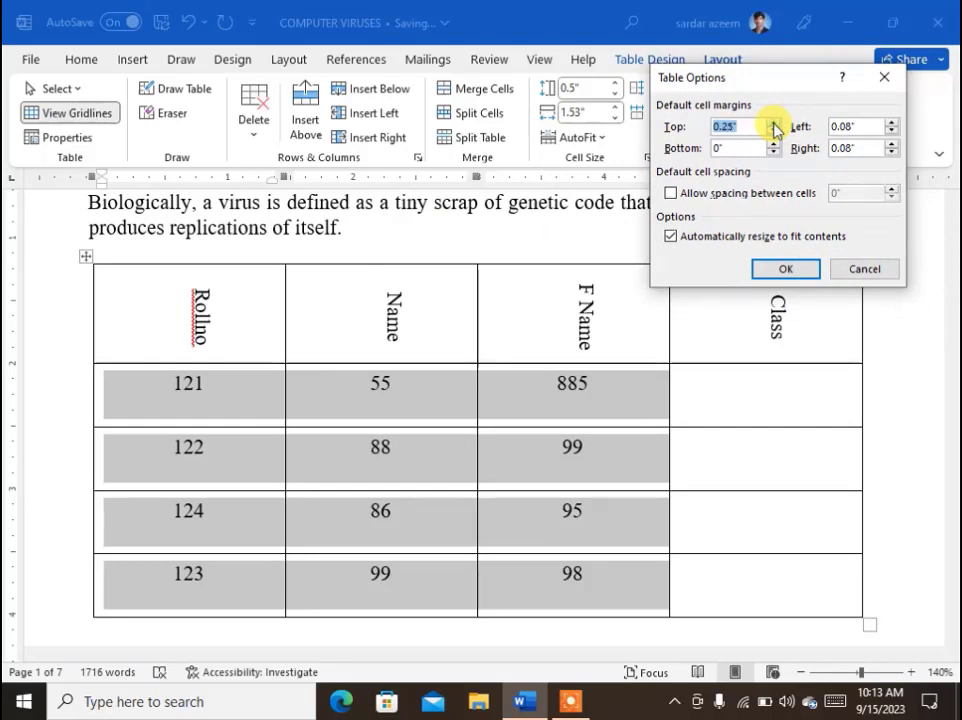
pyautogui.click(774, 123)
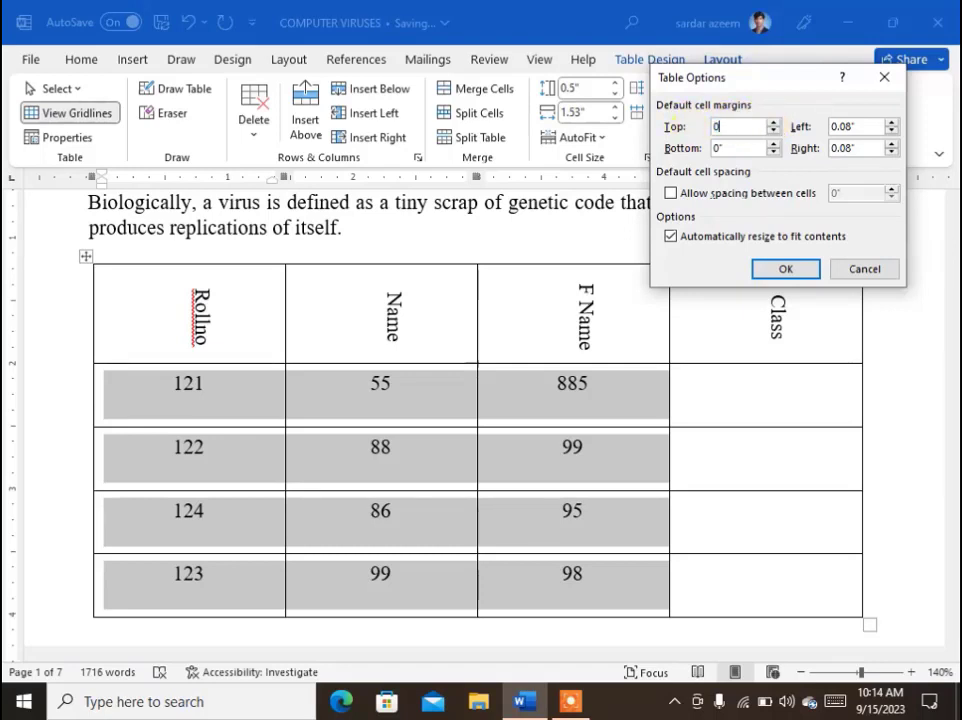
pyautogui.click(783, 267)
pyautogui.scroll(-3, 532, 455)
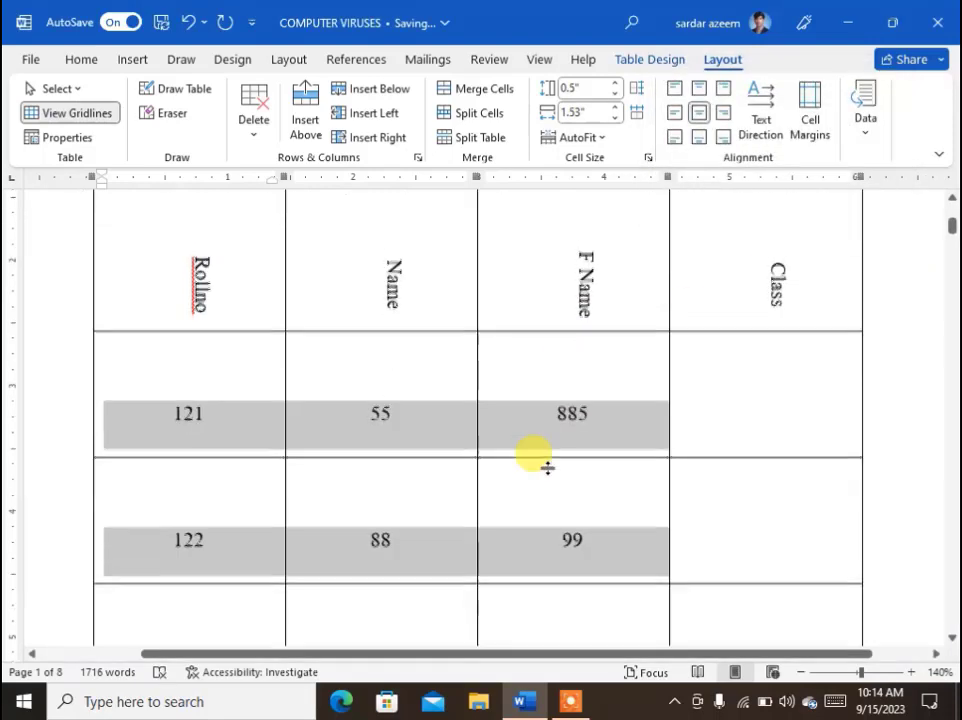
pyautogui.scroll(-3, 550, 473)
pyautogui.scroll(2, 550, 465)
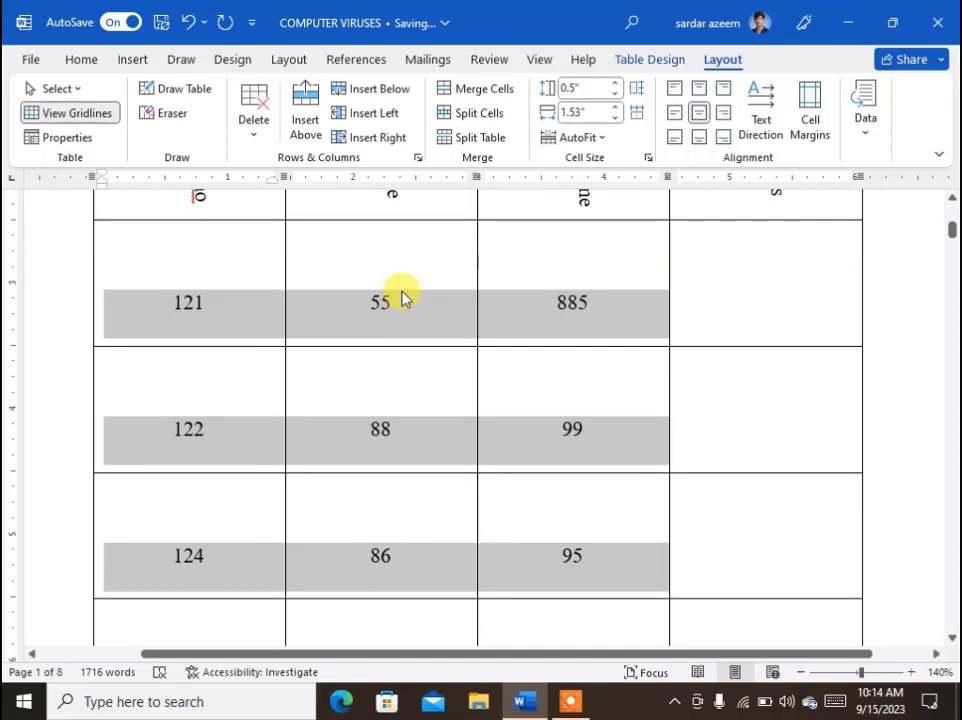
# Step: Set the Rollno table's default bottom cell margin to 0.5"
pyautogui.click(805, 105)
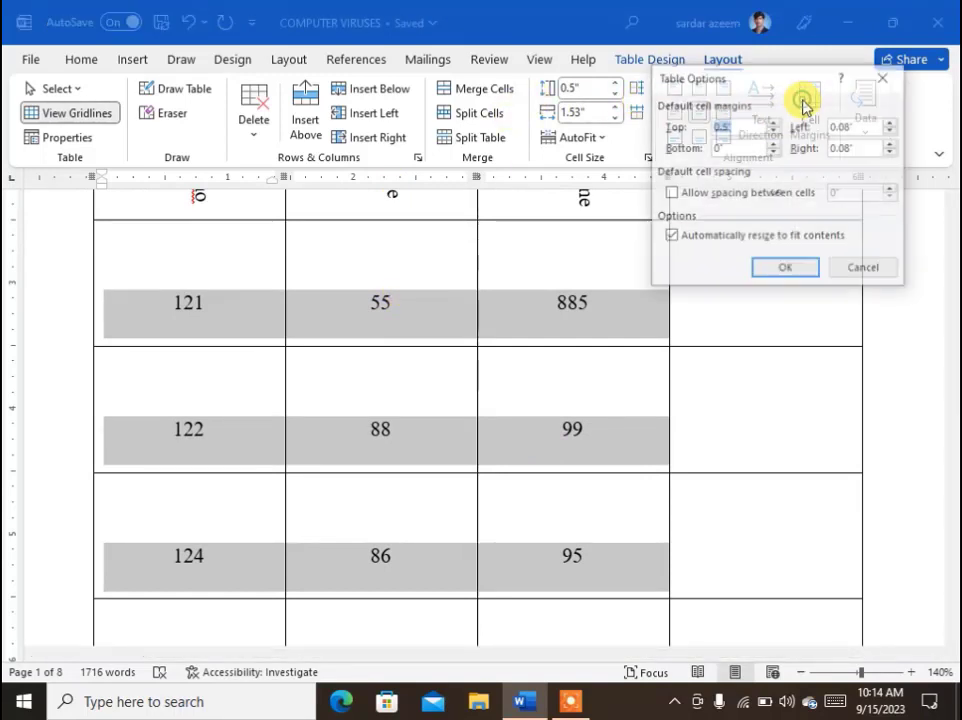
pyautogui.moveTo(747, 147); pyautogui.dragTo(664, 146)
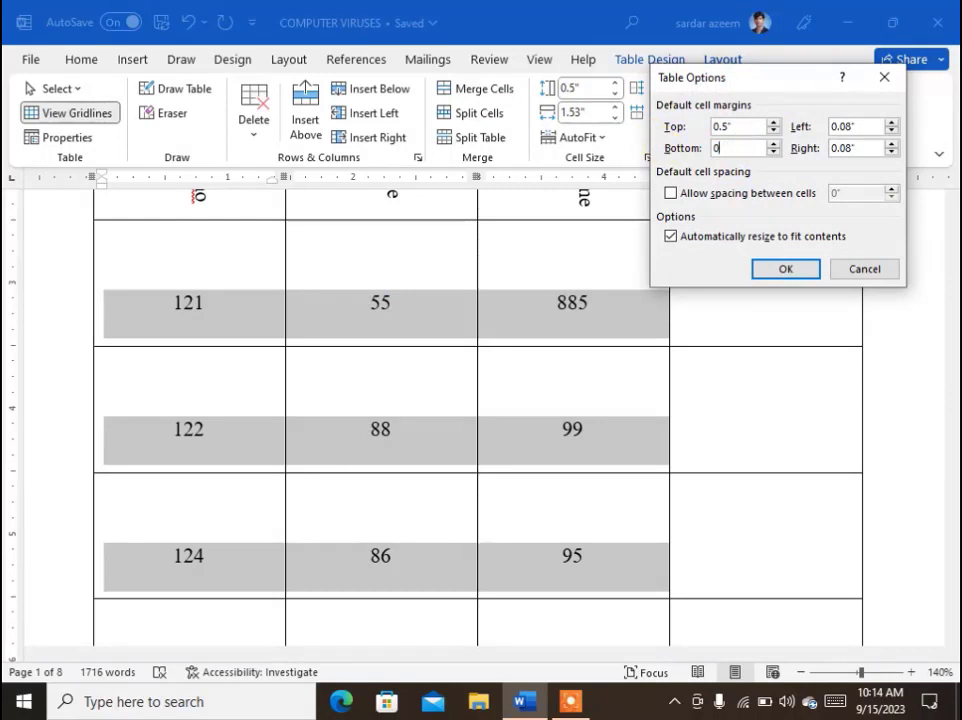
pyautogui.press('Return')
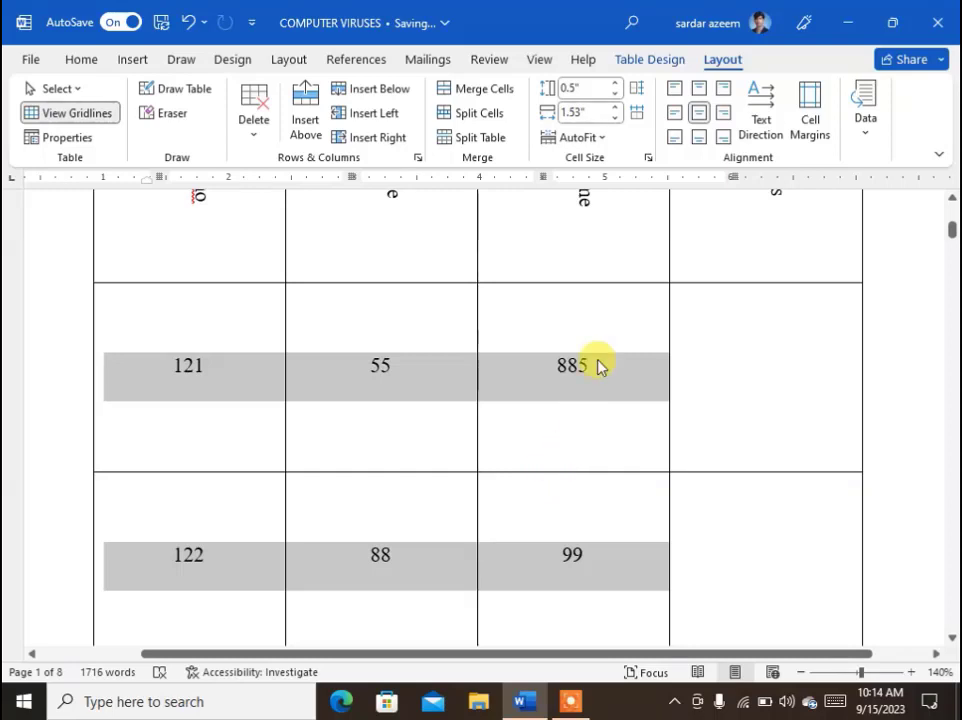
# Step: Set the Rollno table's default left and right cell margins to 0.5" and check the spacing around its text
pyautogui.click(818, 122)
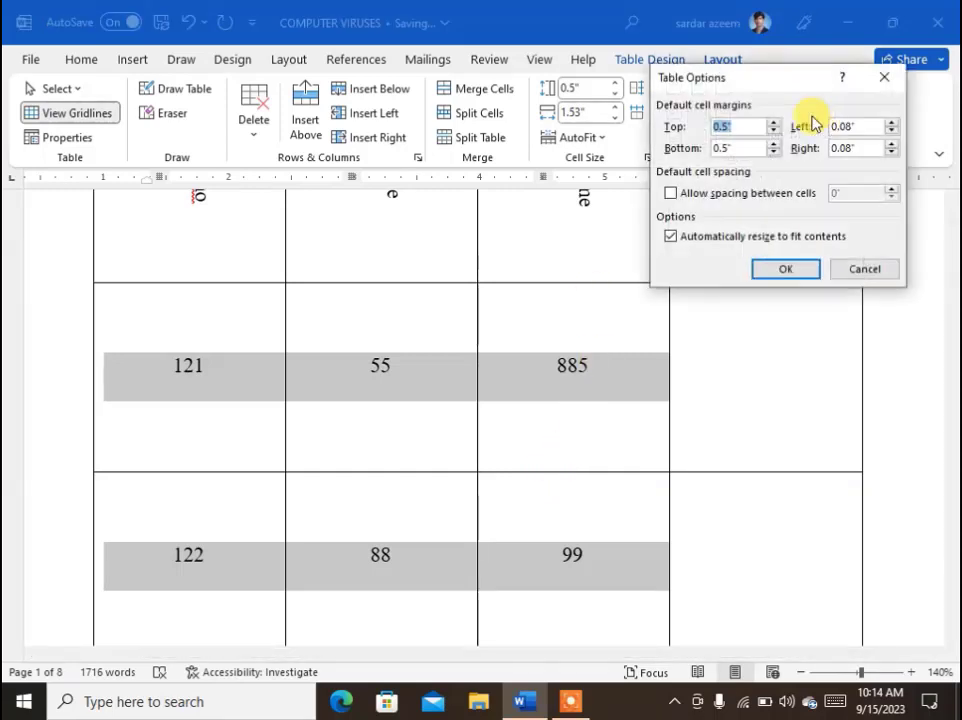
pyautogui.click(858, 126)
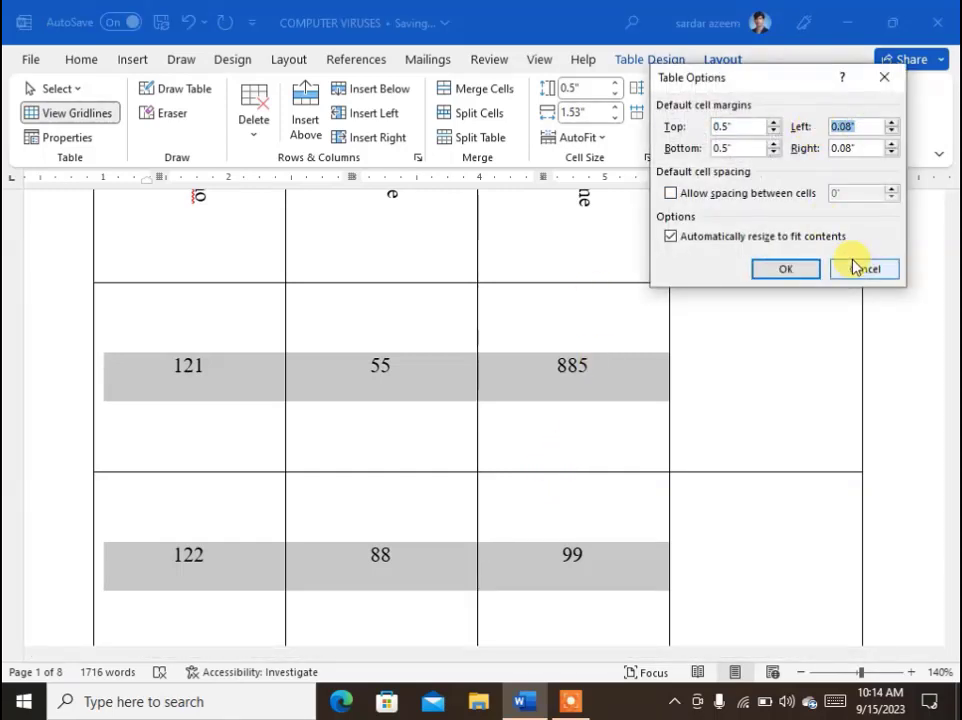
pyautogui.write('0.5')
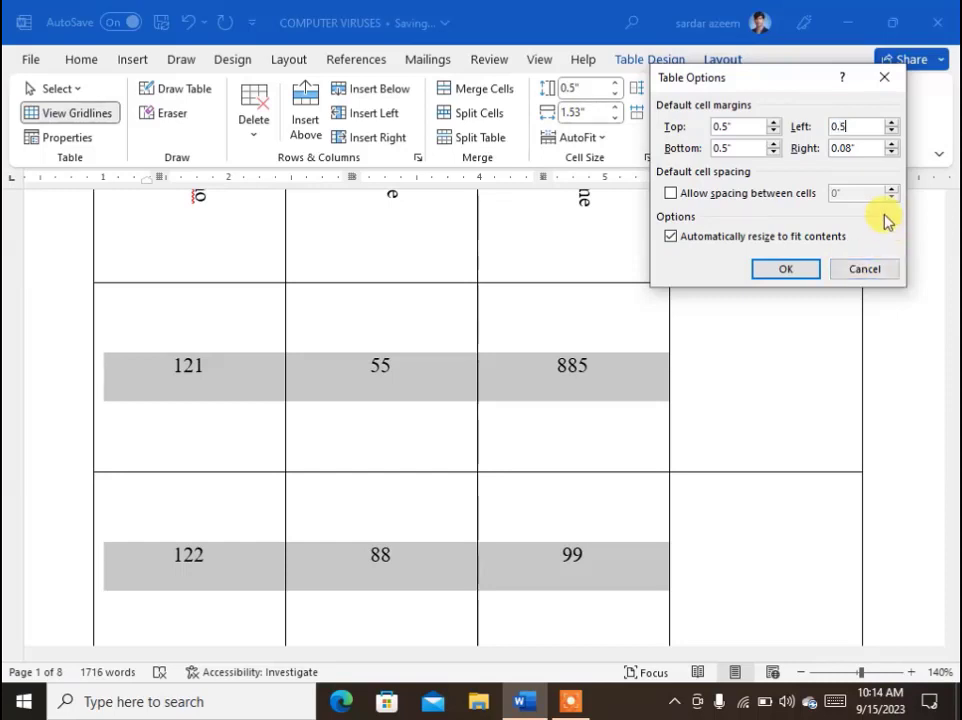
pyautogui.click(864, 147)
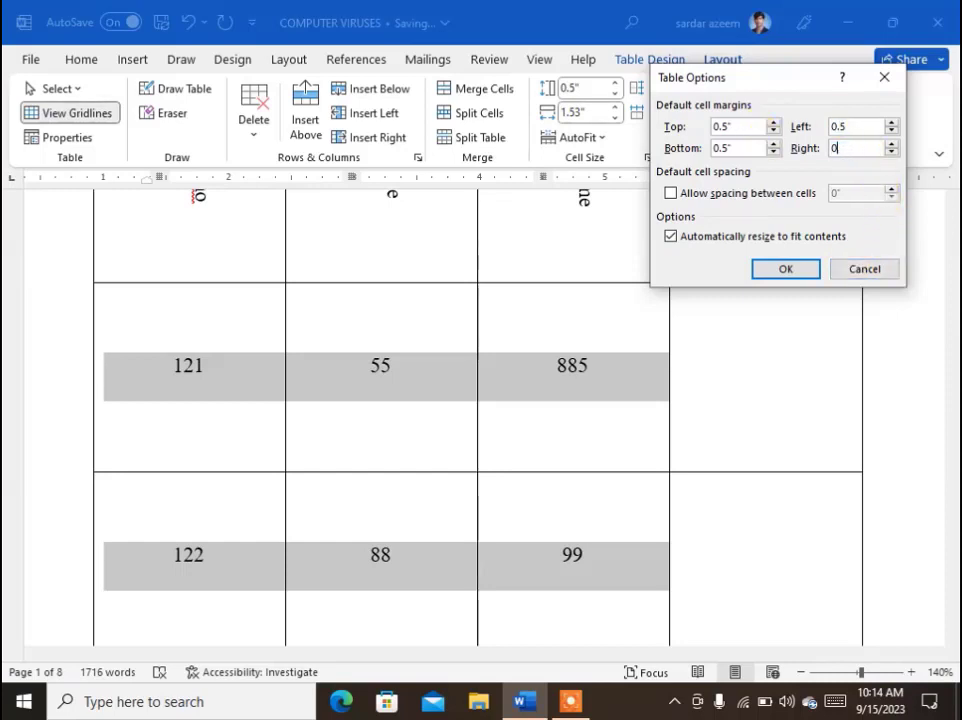
pyautogui.write('0.5')
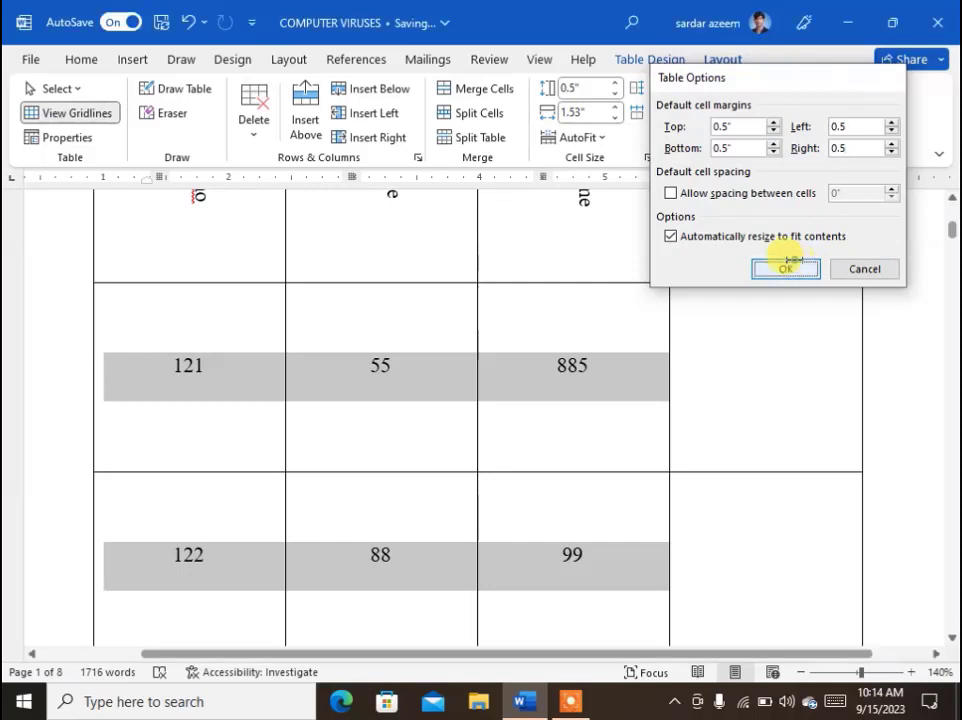
pyautogui.click(787, 266)
pyautogui.click(392, 388)
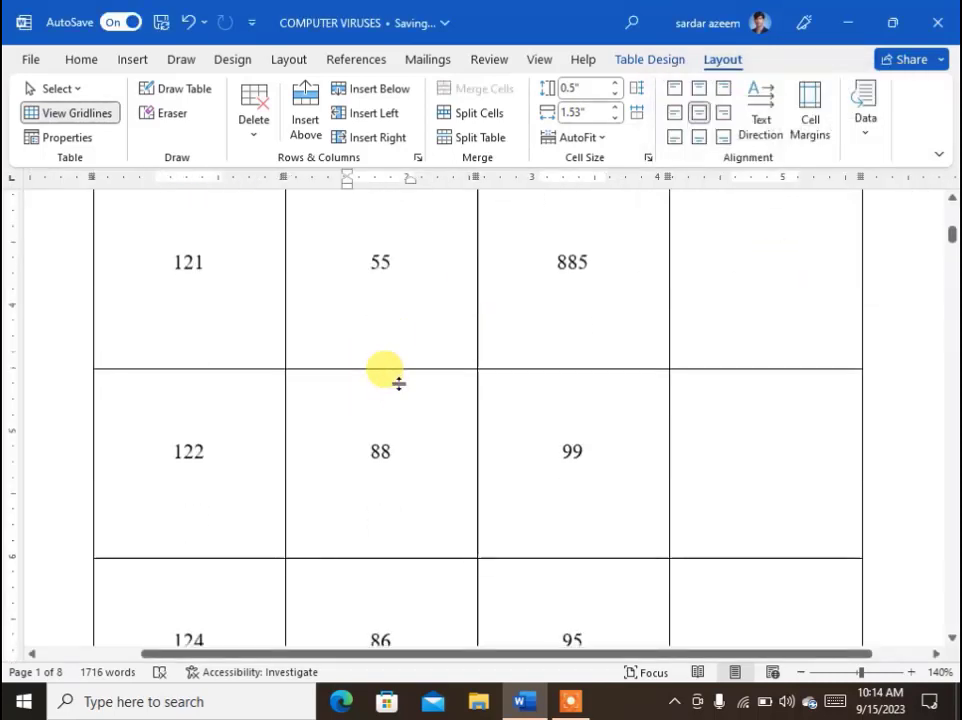
pyautogui.scroll(-1, 397, 382)
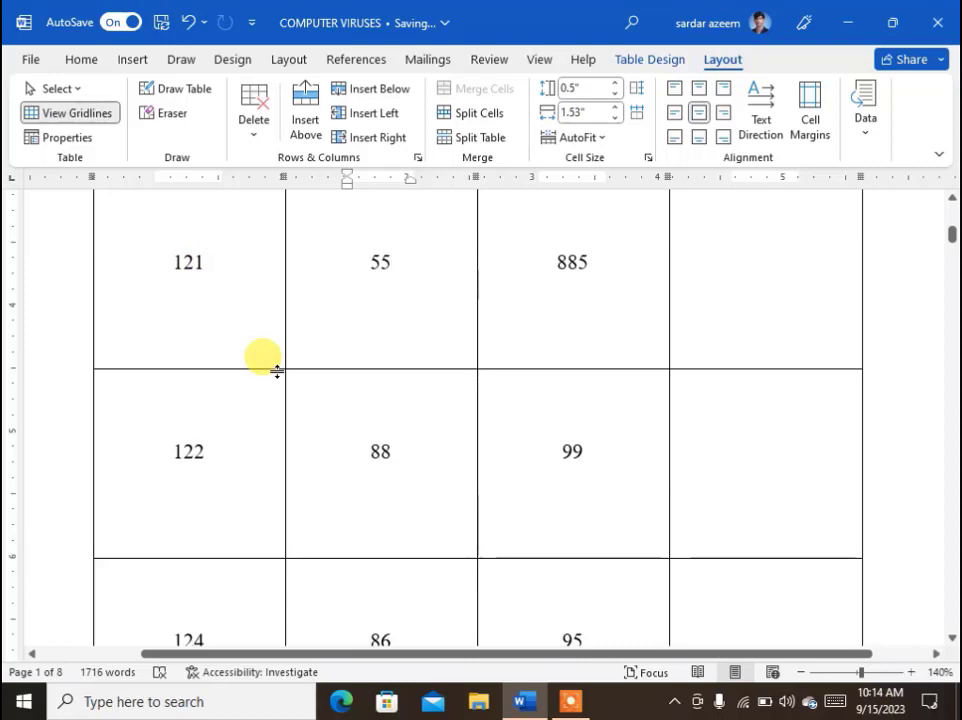
pyautogui.scroll(2, 277, 372)
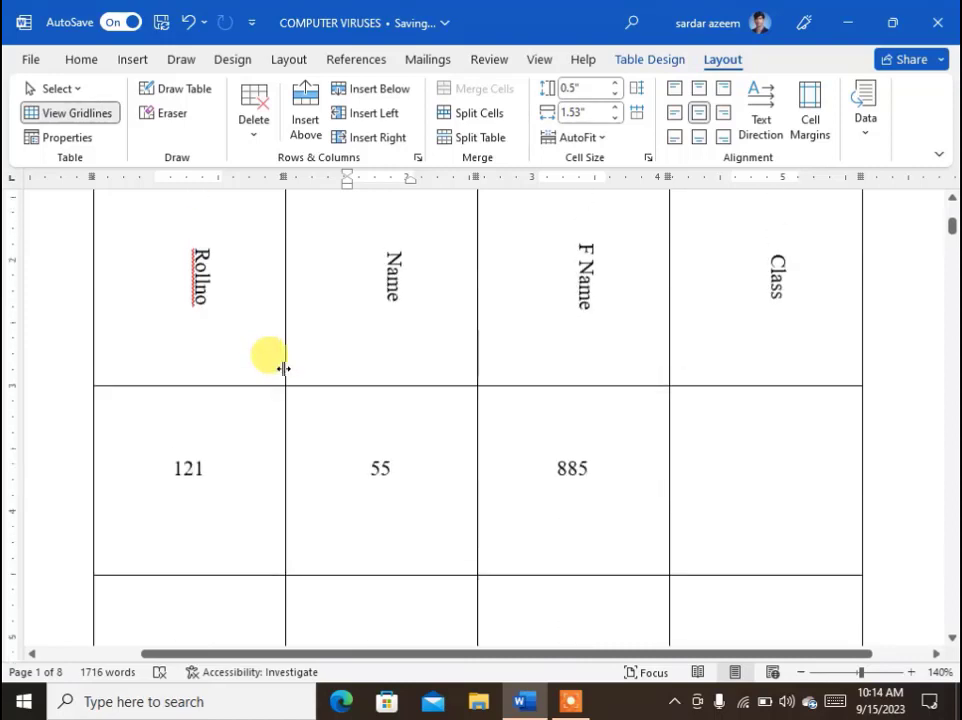
pyautogui.scroll(-4, 286, 371)
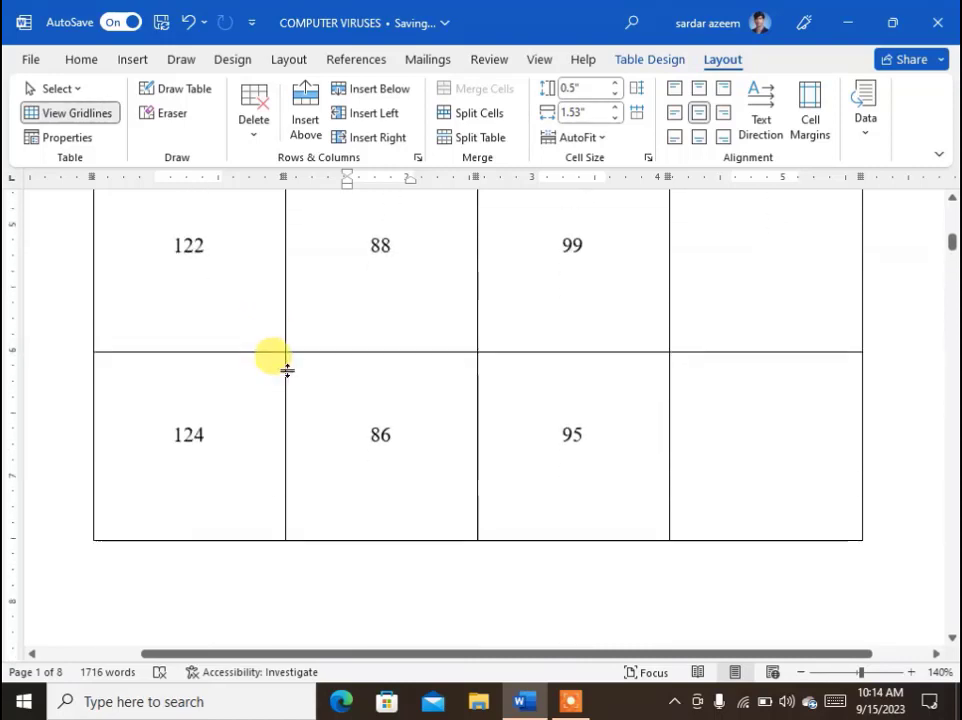
# Step: Undo all the cell margin changes made to the Rollno table
pyautogui.hotkey('ctrl', 'z')
pyautogui.hotkey('ctrl', 'z')
pyautogui.hotkey('ctrl', 'z')
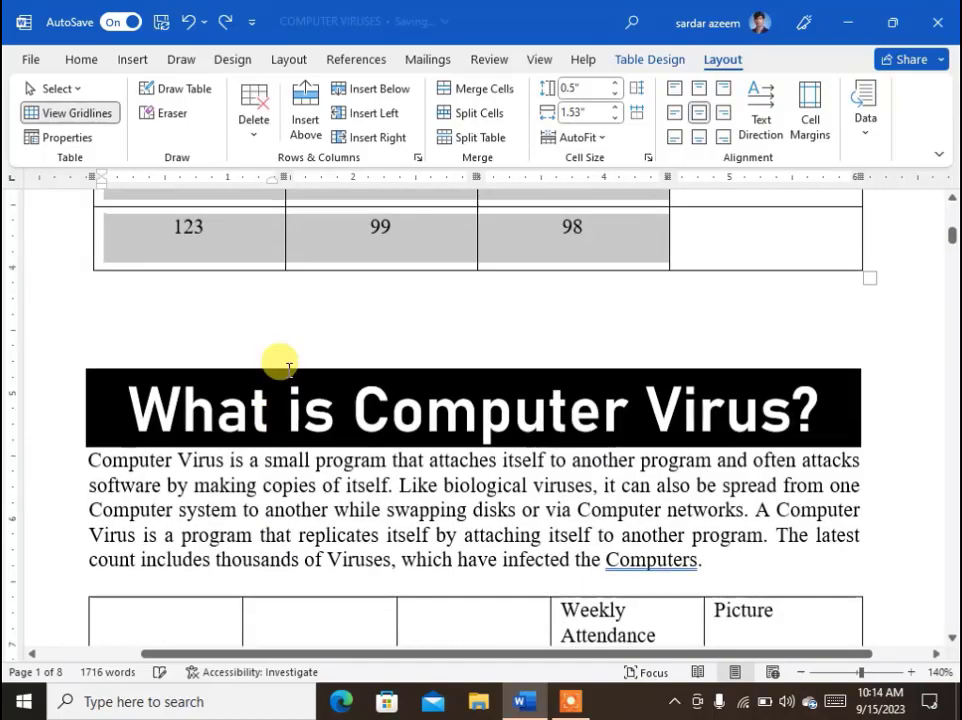
pyautogui.keyDown('ctrl'); pyautogui.scroll(2, 322, 355); pyautogui.keyUp('ctrl')
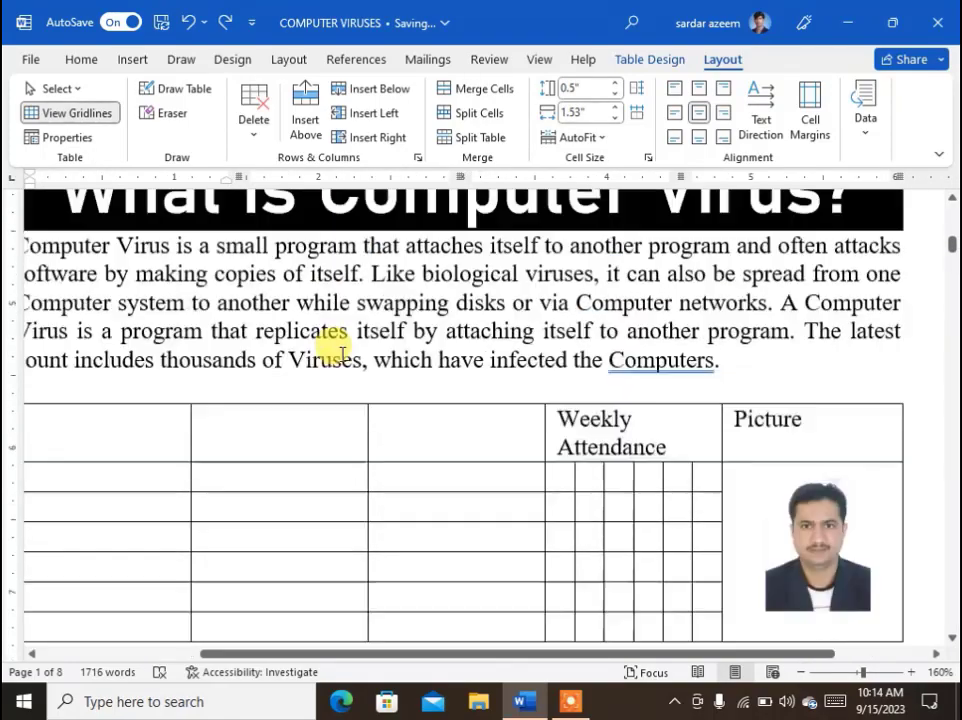
pyautogui.keyDown('ctrl'); pyautogui.scroll(-2, 343, 355); pyautogui.keyUp('ctrl')
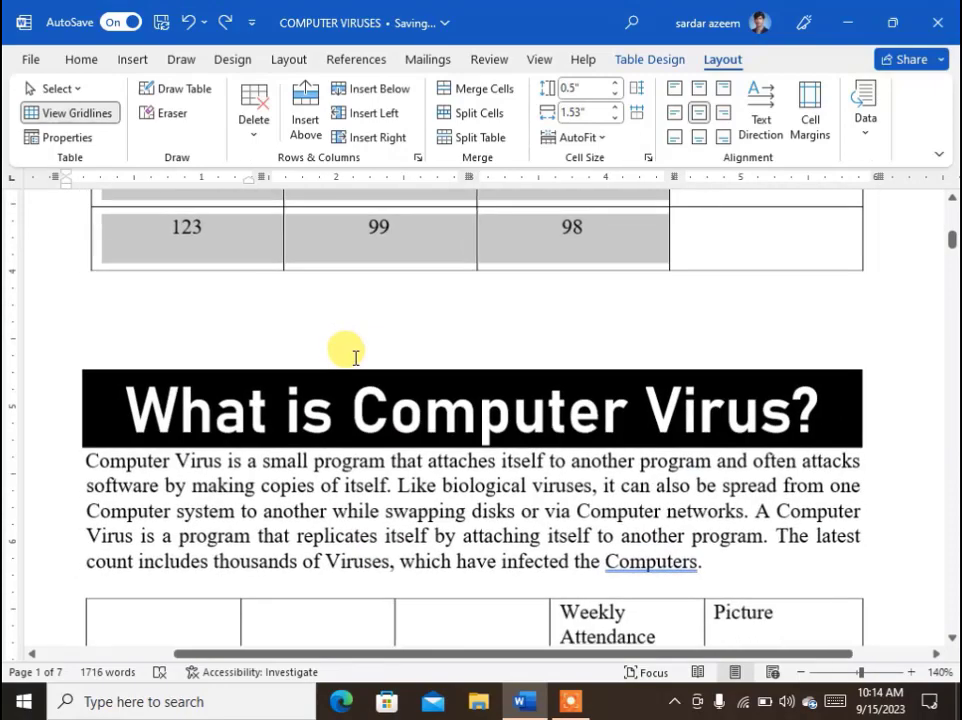
pyautogui.scroll(4, 355, 357)
pyautogui.scroll(-7, 355, 357)
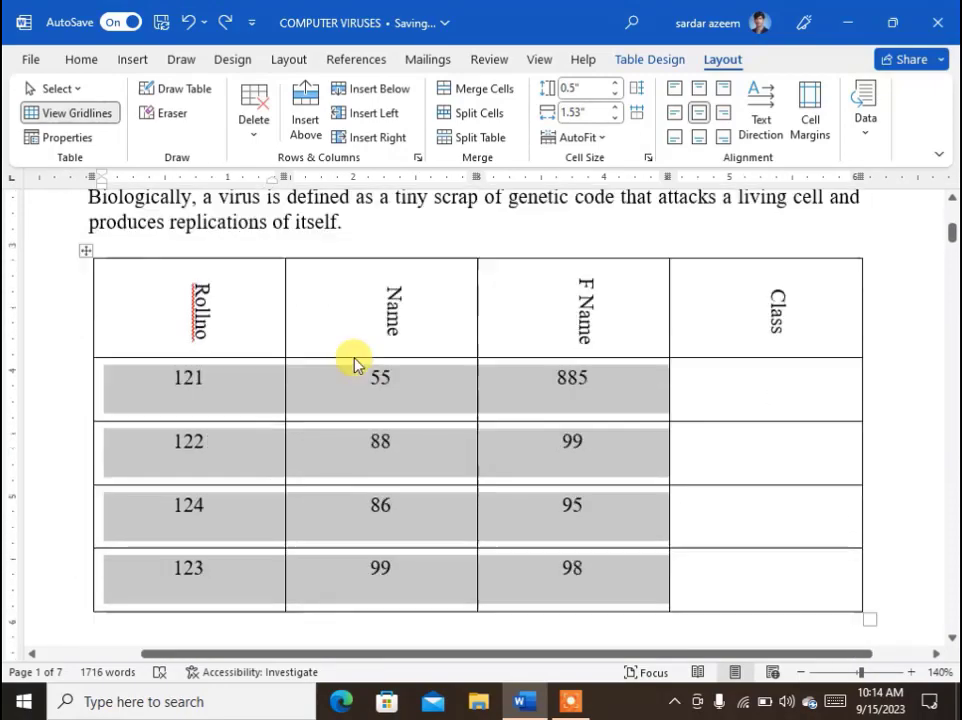
pyautogui.scroll(-10, 355, 357)
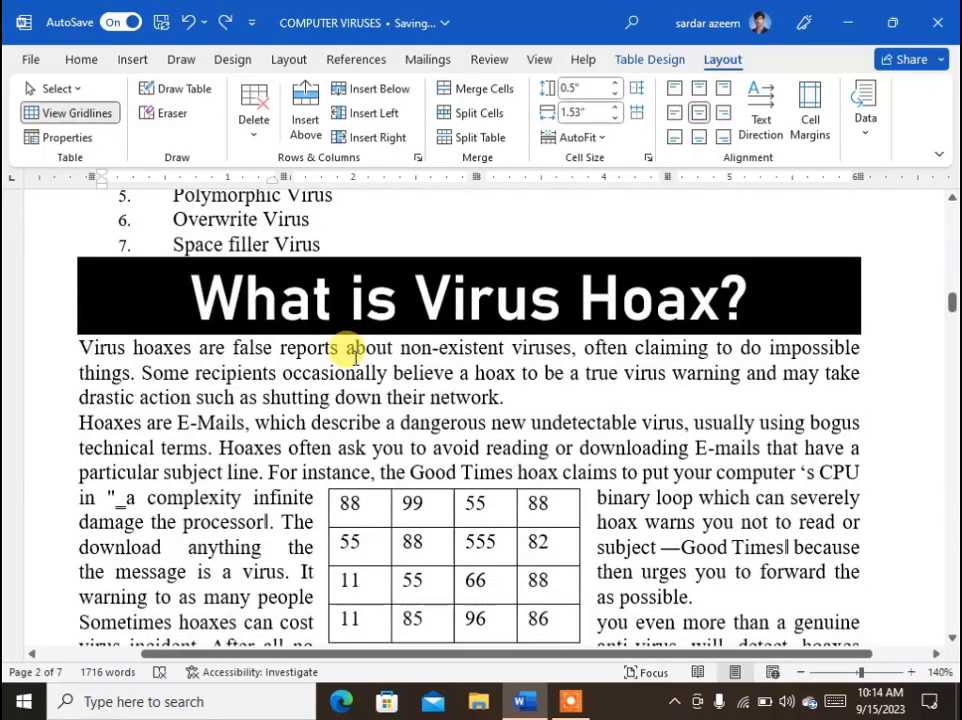
pyautogui.scroll(15, 343, 355)
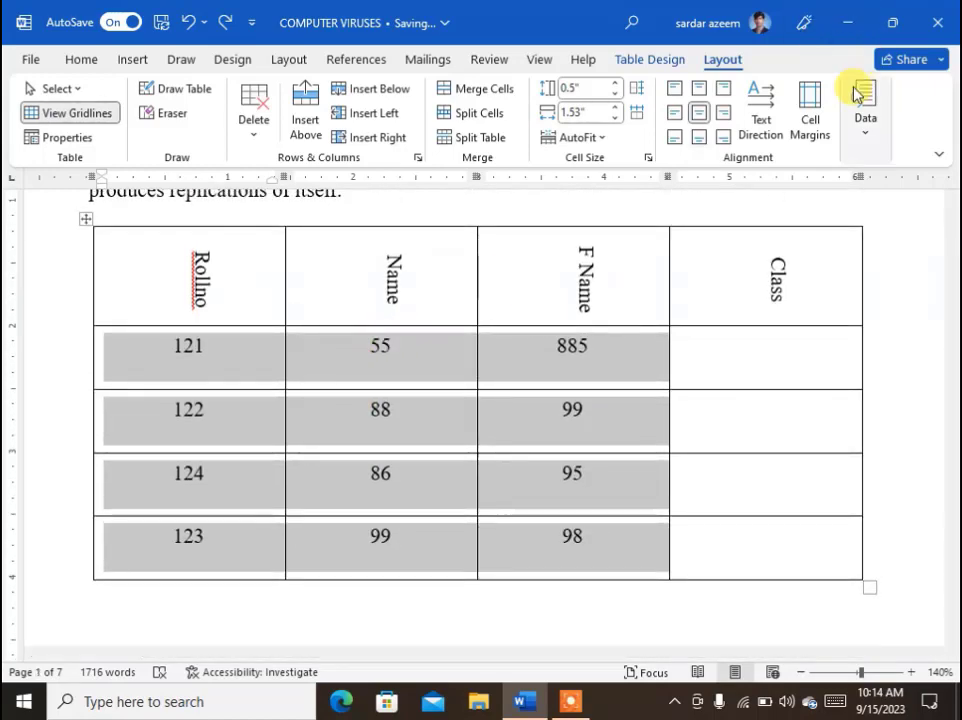
# Step: Sort the whole Rollno table by the Rollno column in ascending numeric order, keeping the header row
pyautogui.click(862, 122)
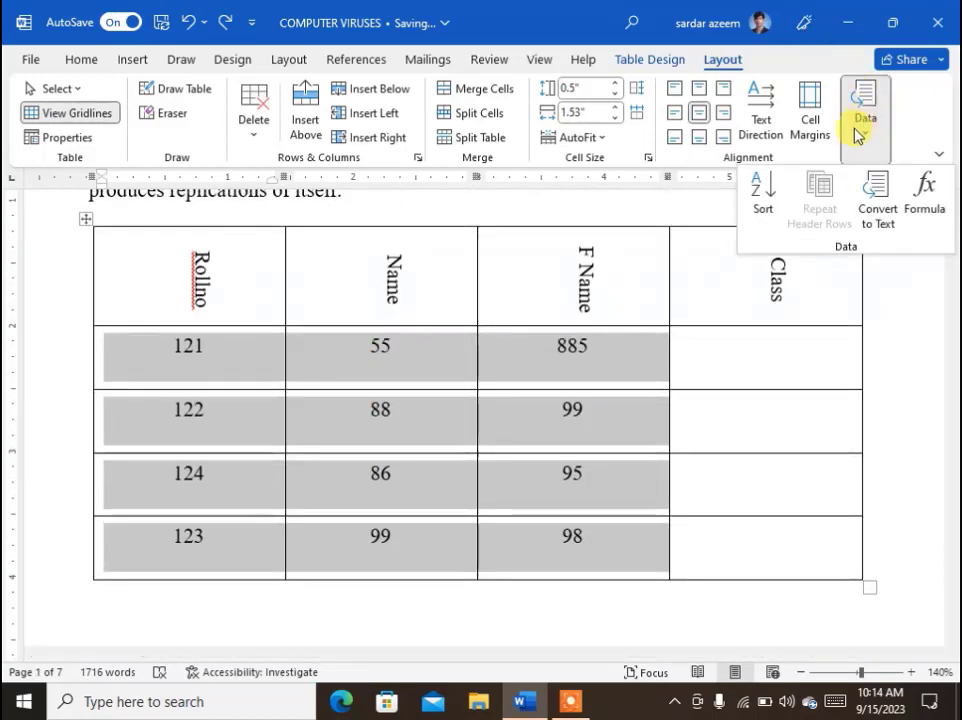
pyautogui.click(756, 522)
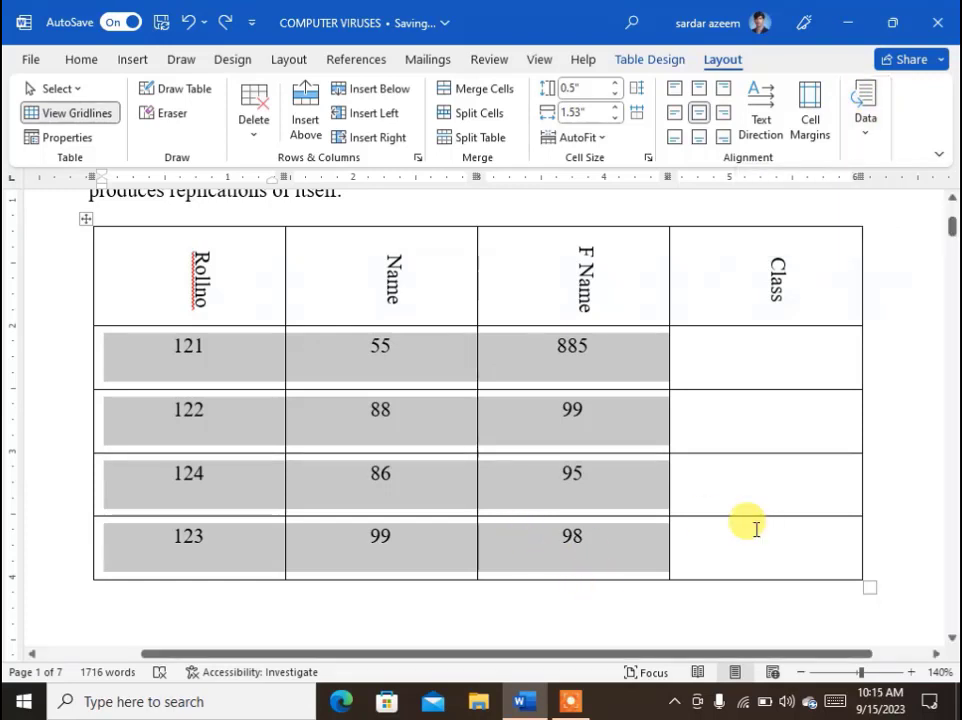
pyautogui.moveTo(769, 543); pyautogui.dragTo(189, 251)
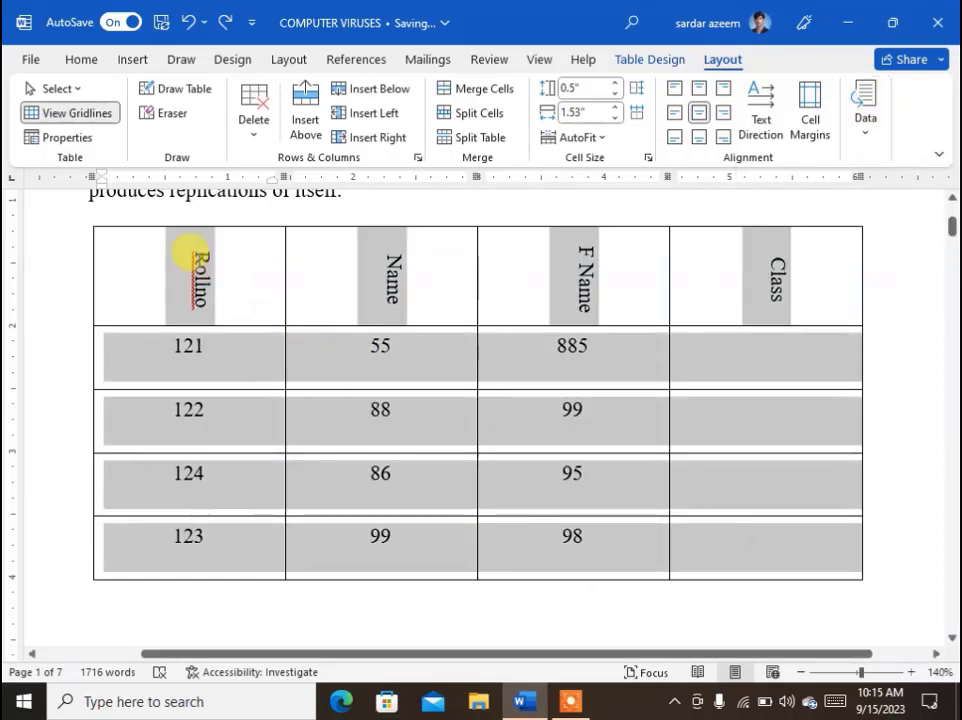
pyautogui.click(865, 128)
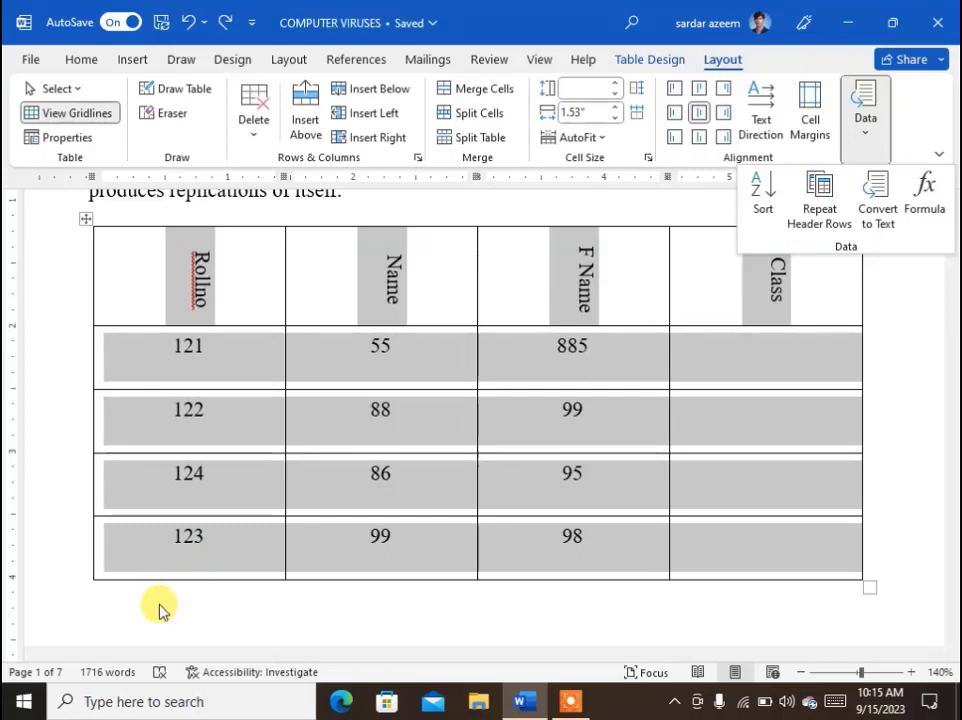
pyautogui.click(769, 206)
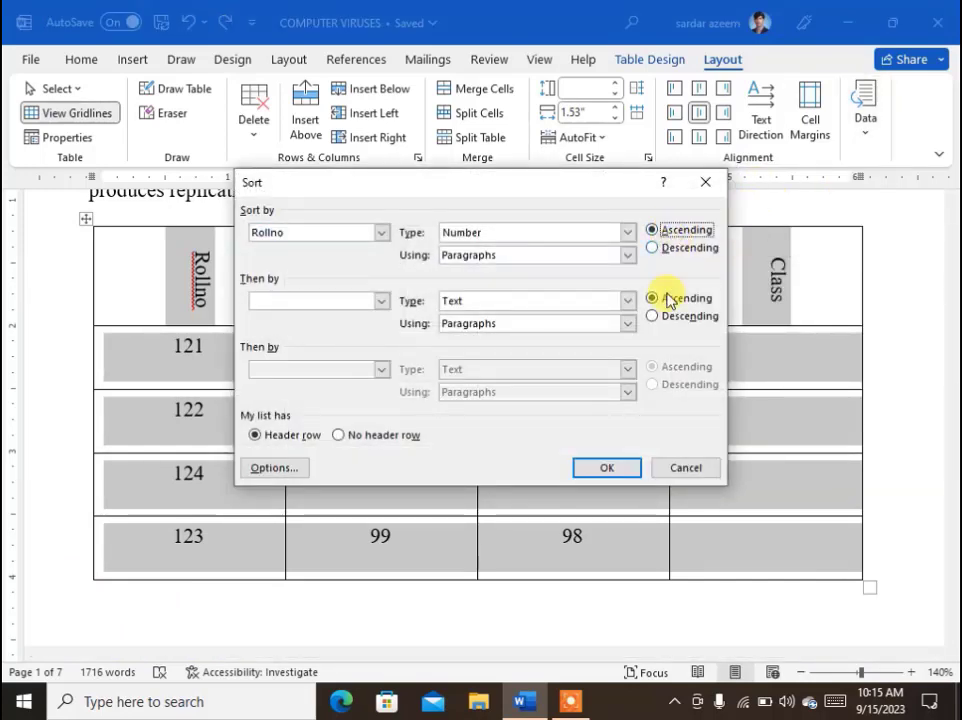
pyautogui.click(382, 232)
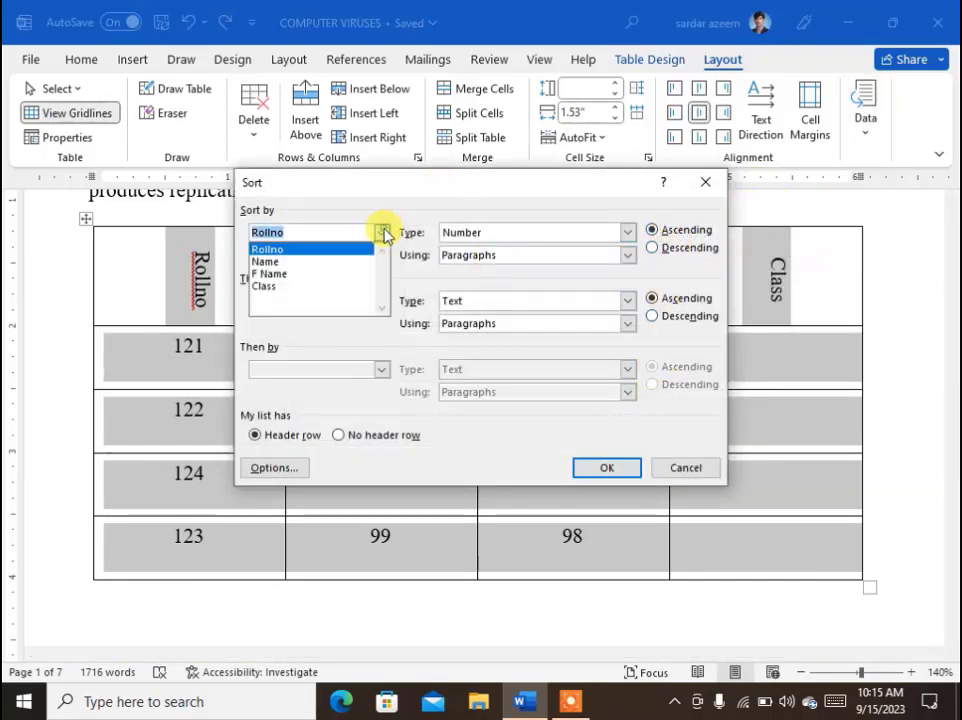
pyautogui.click(300, 250)
pyautogui.click(596, 468)
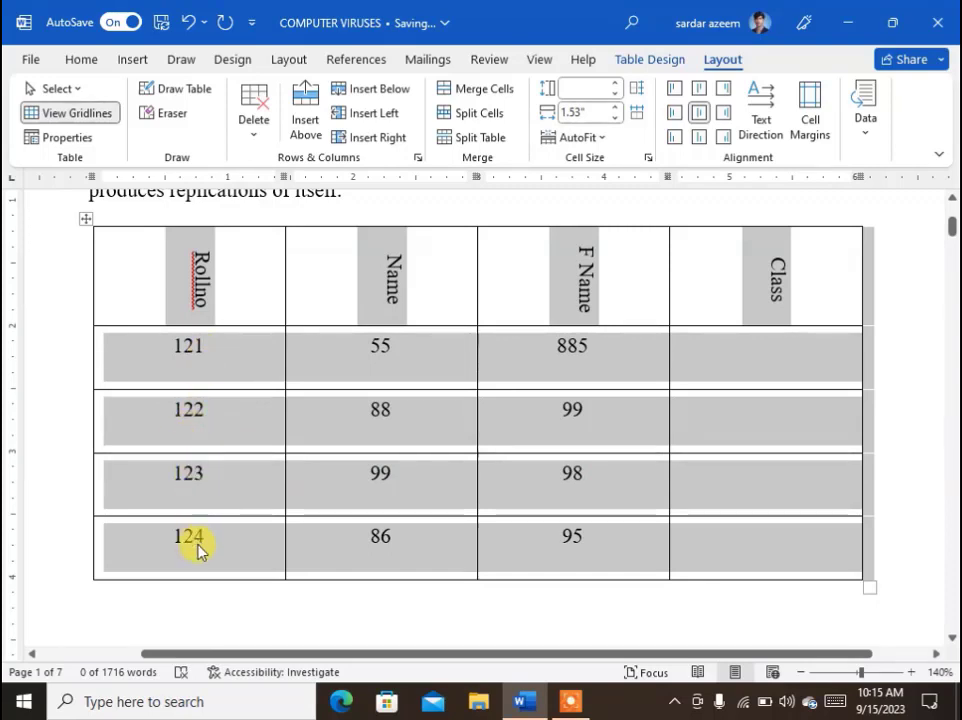
# Step: Convert the sorted Rollno table to regular text with its columns separated by tabs
pyautogui.click(855, 120)
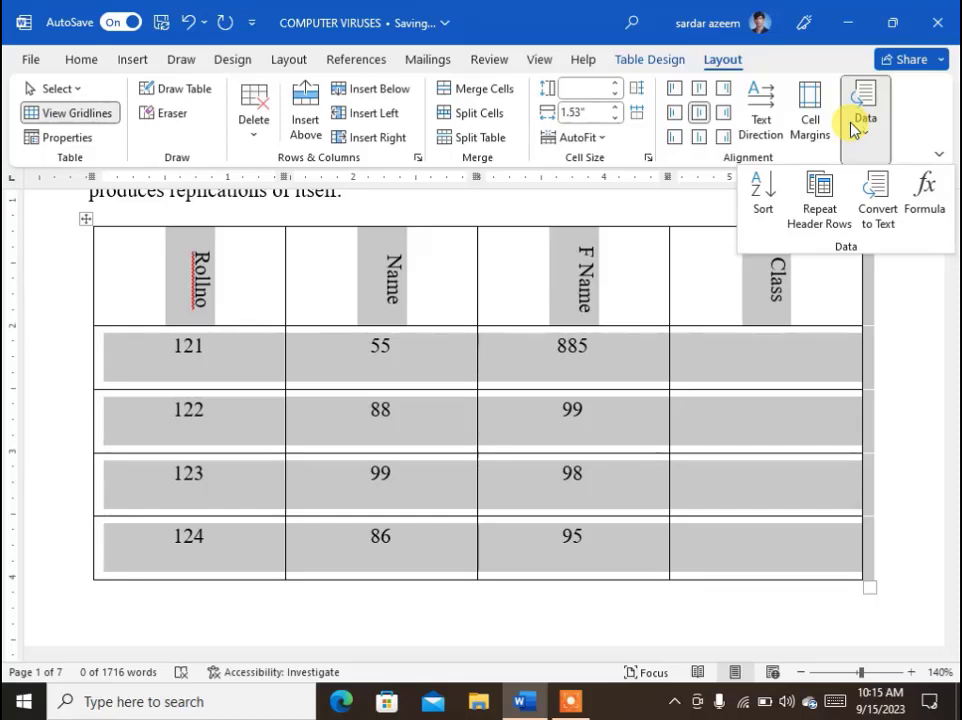
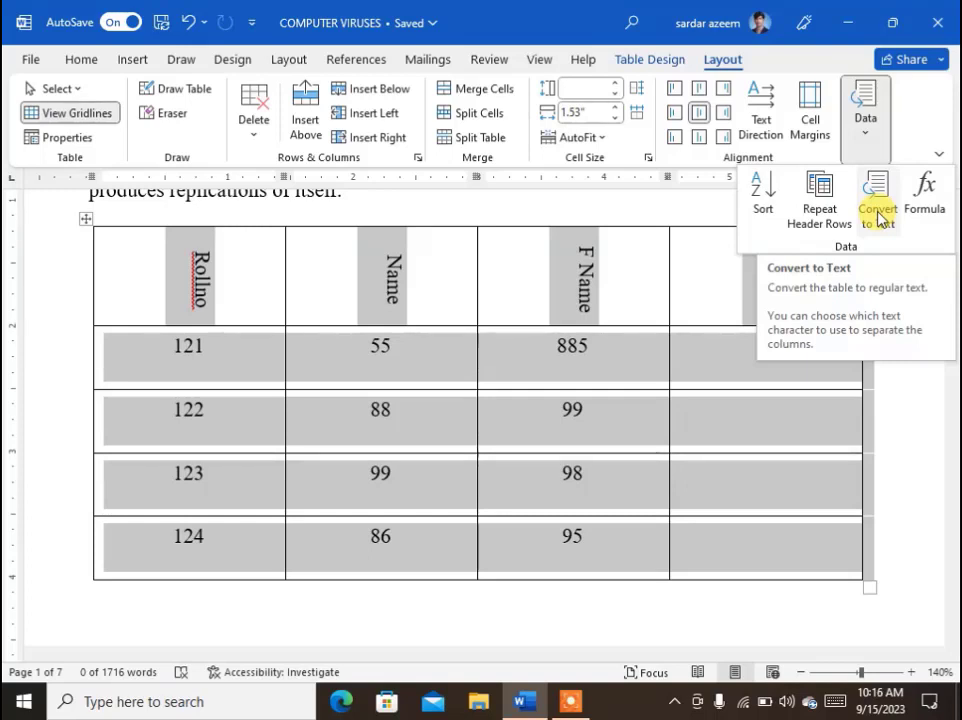
pyautogui.click(573, 442)
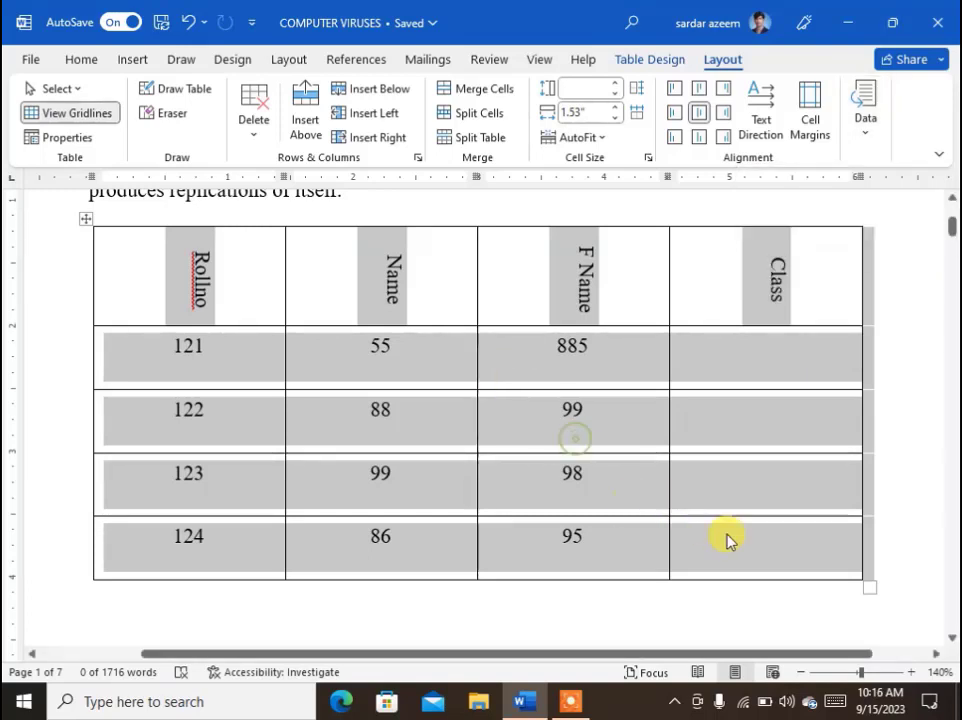
pyautogui.click(866, 118)
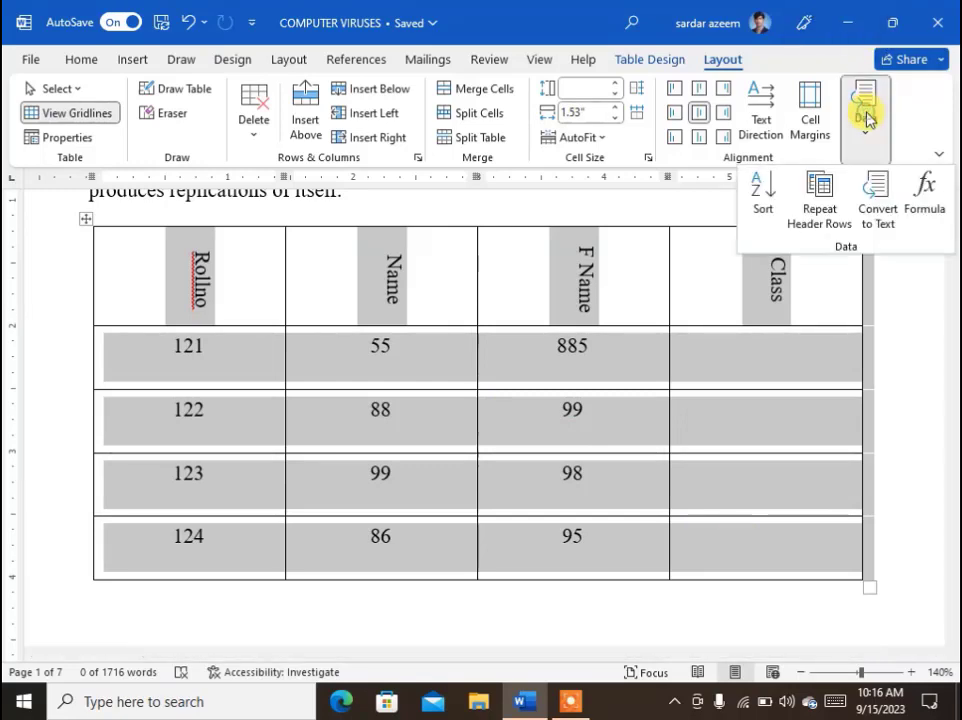
pyautogui.click(882, 222)
pyautogui.click(475, 402)
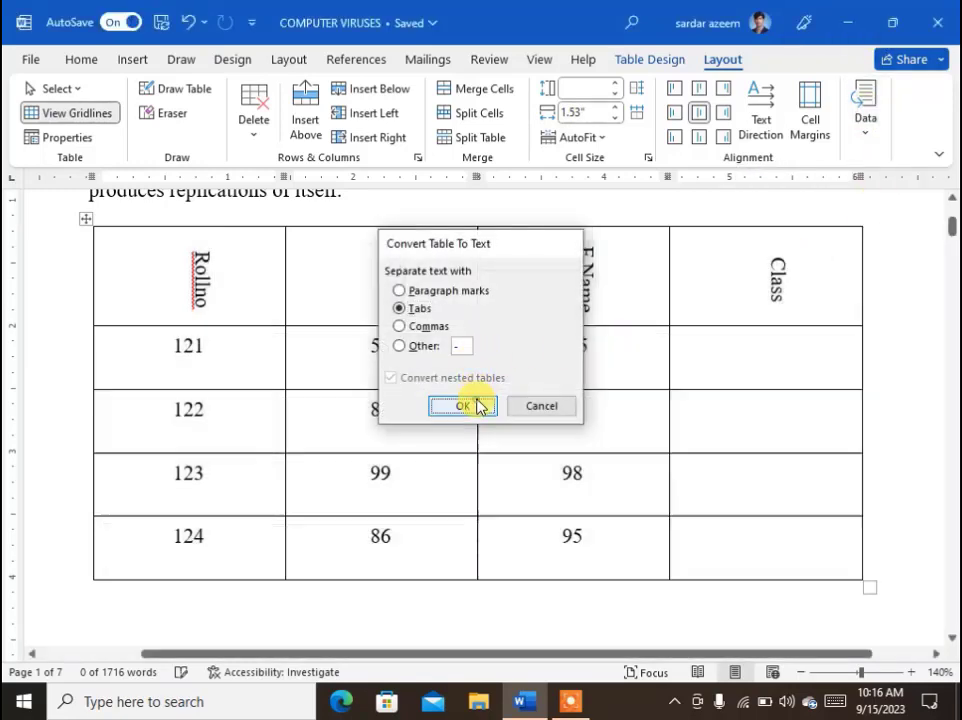
pyautogui.click(762, 404)
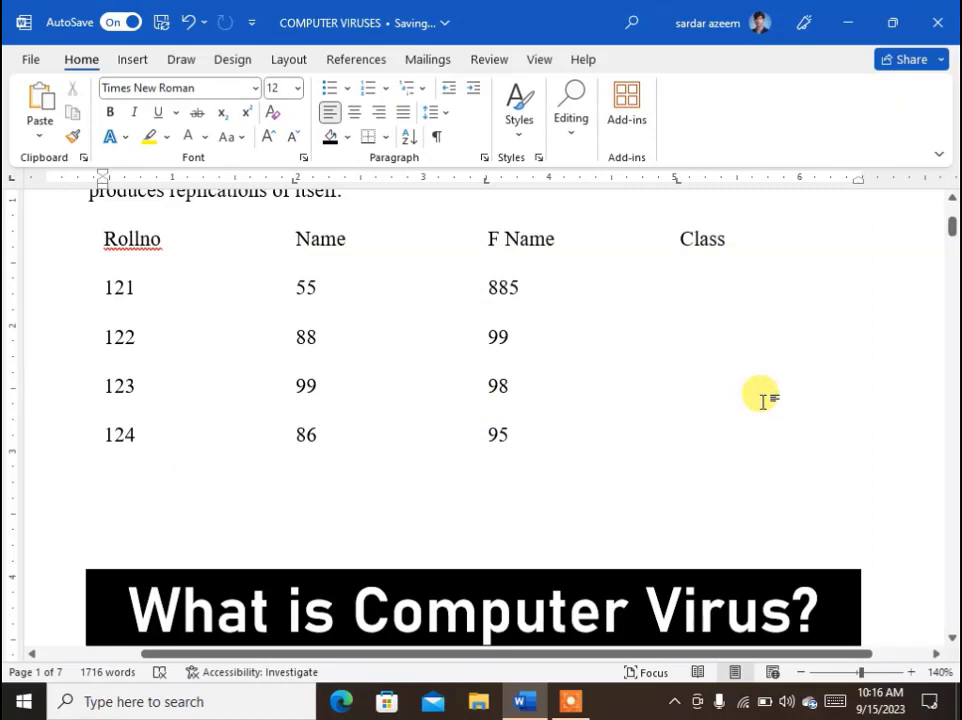
# Step: Correct the heading Rollno to "Roll no" using the spelling suggestion, and undo both this correction and the table-to-text conversion
pyautogui.rightClick(140, 237)
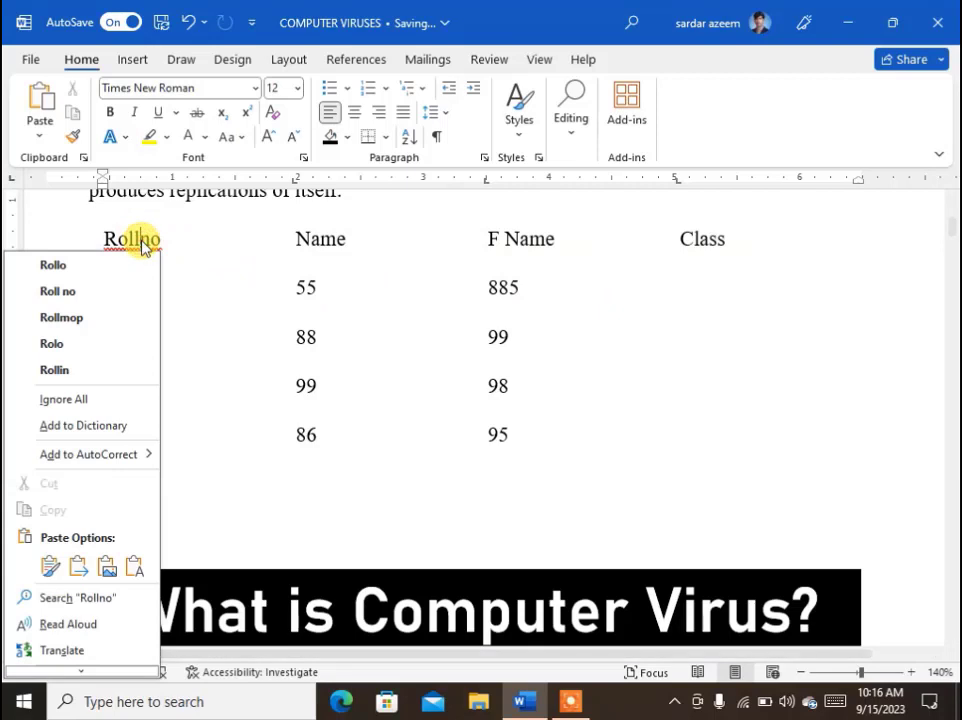
pyautogui.click(114, 292)
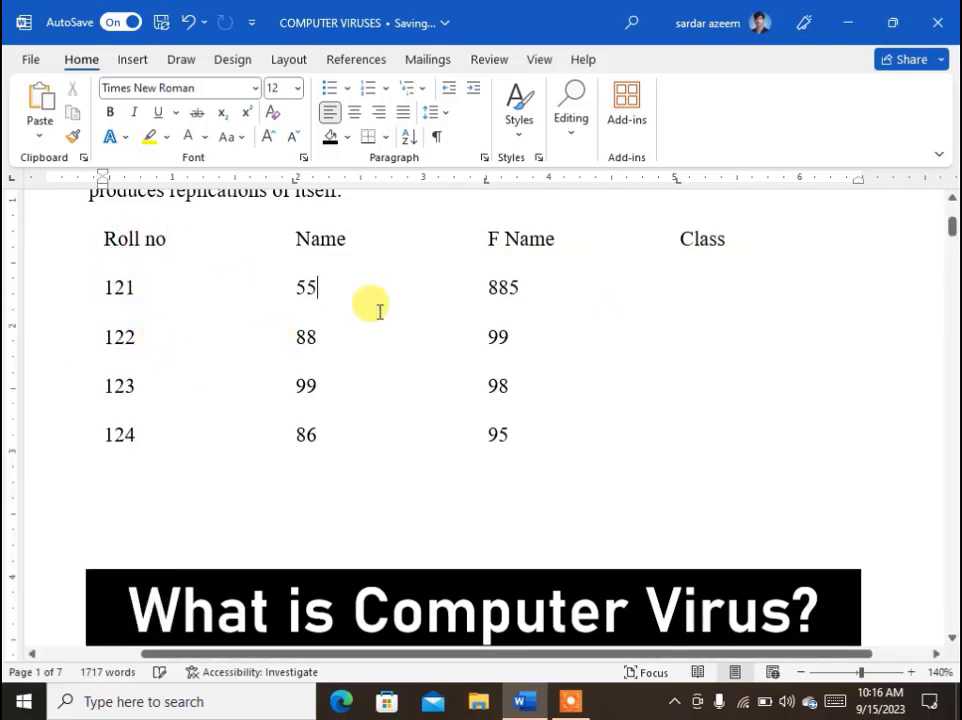
pyautogui.hotkey('ctrl', 'z')
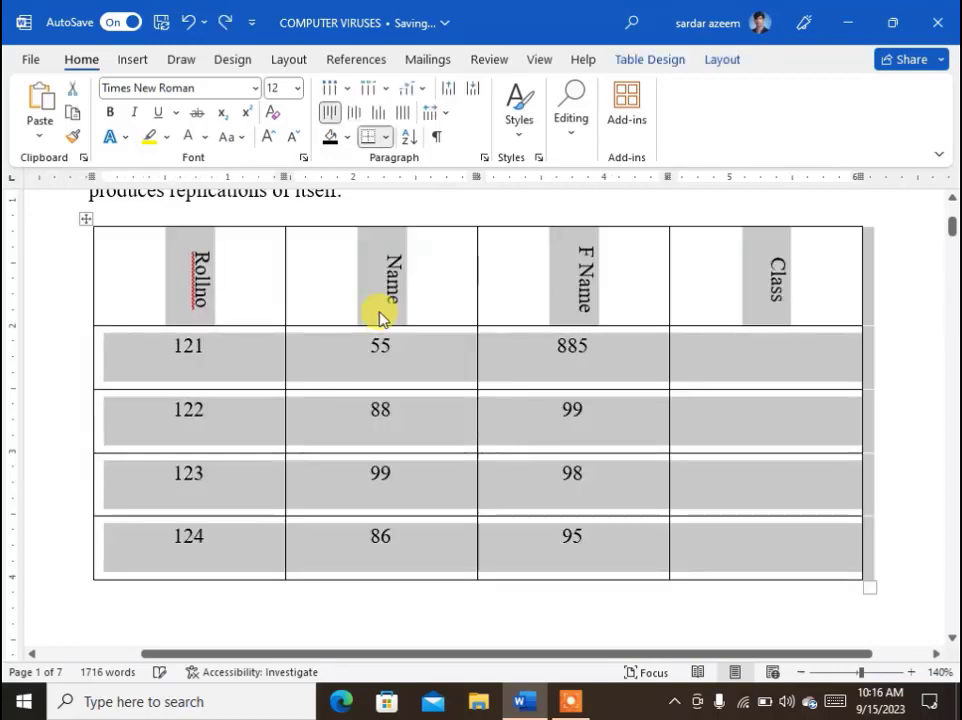
# Step: Insert the formula =SUM(LEFT) in the Class cell of the row for 121
pyautogui.click(721, 368)
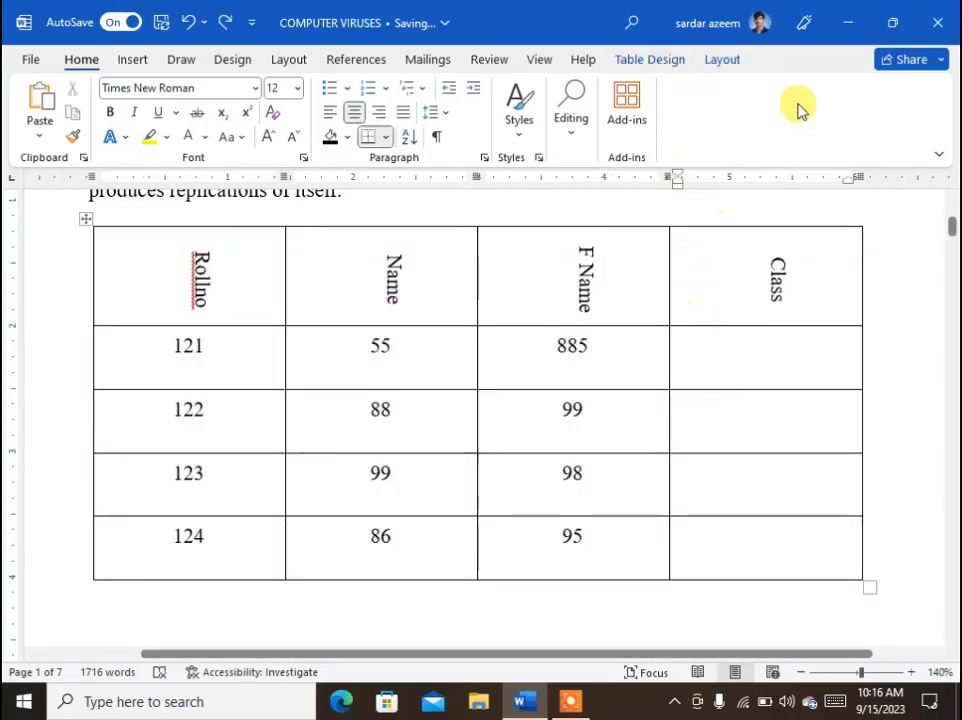
pyautogui.click(730, 60)
pyautogui.click(855, 125)
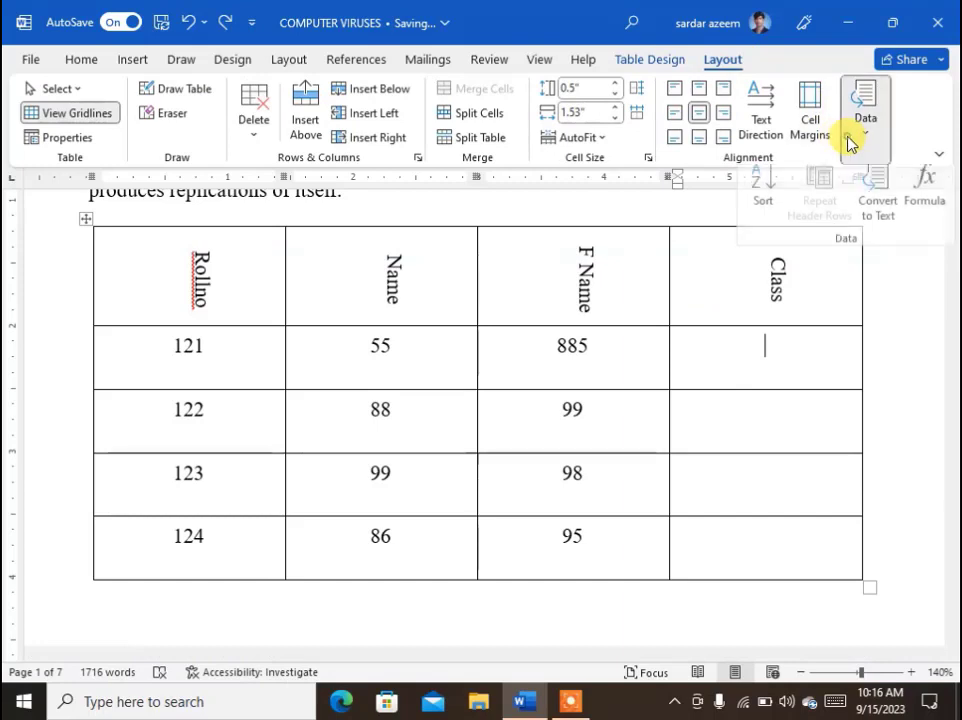
pyautogui.click(925, 216)
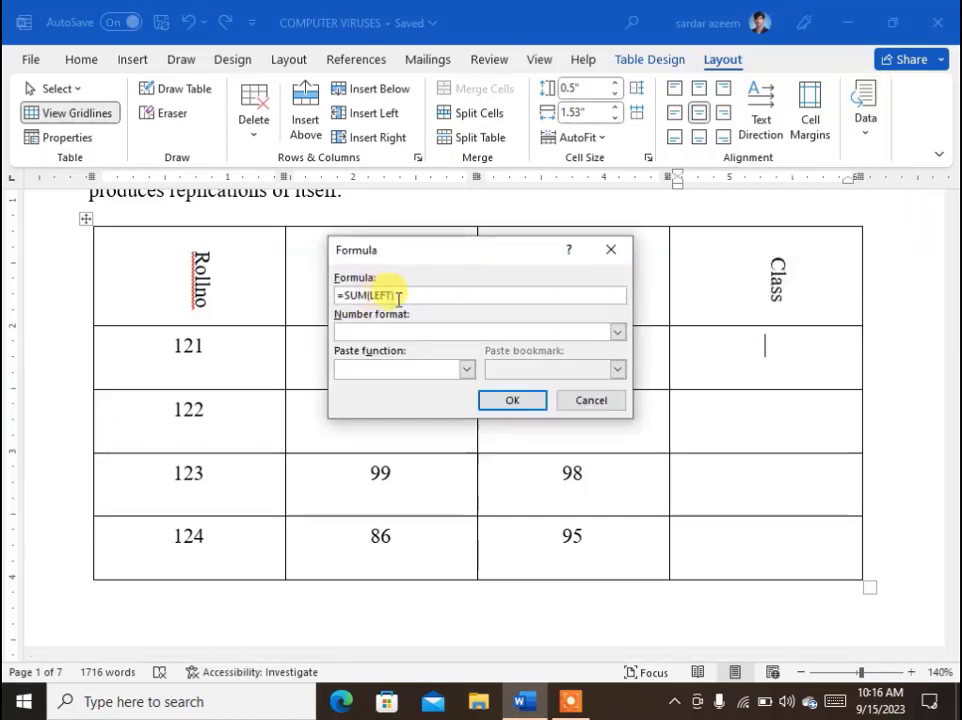
pyautogui.moveTo(443, 253); pyautogui.dragTo(487, 487)
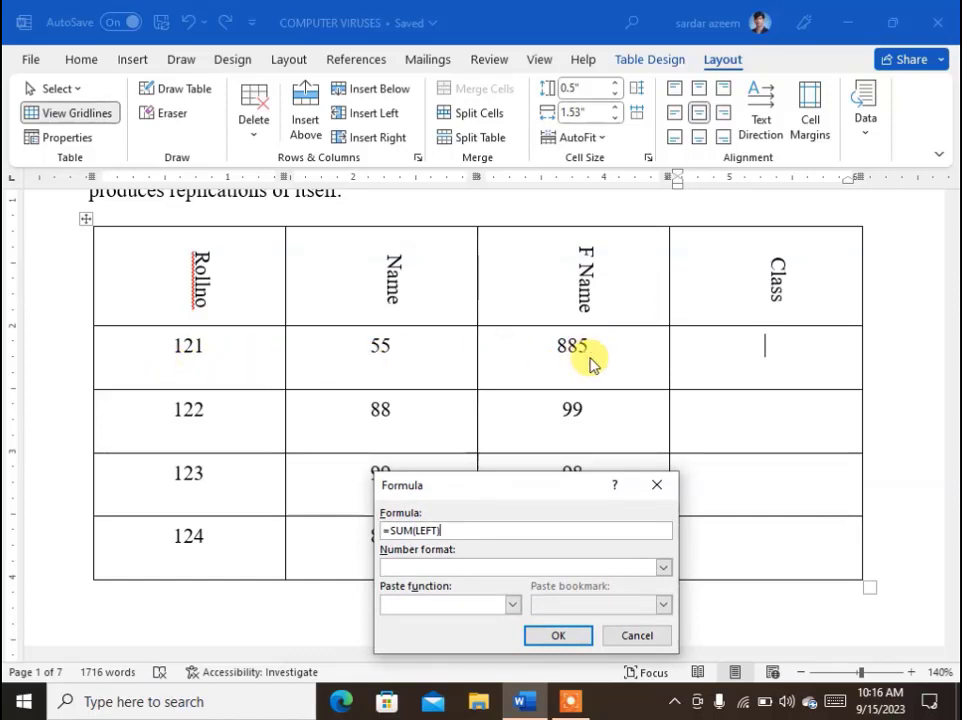
pyautogui.click(558, 636)
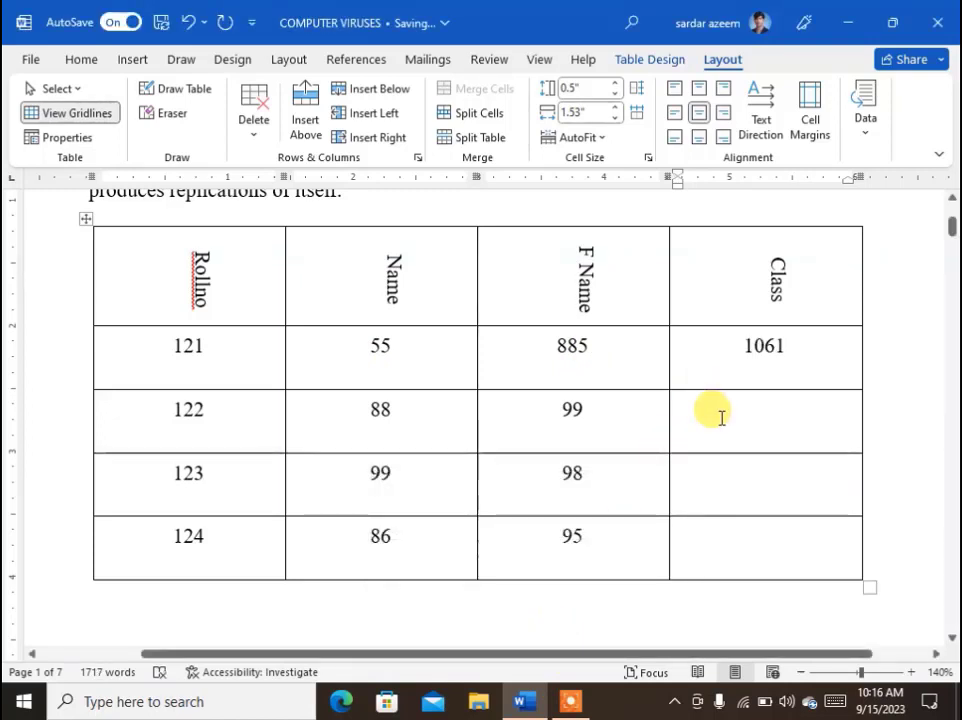
# Step: Replace the value in the last F Name cell, in the row for 124, with the formula =SUM(ABOVE)
pyautogui.moveTo(622, 531); pyautogui.dragTo(565, 530)
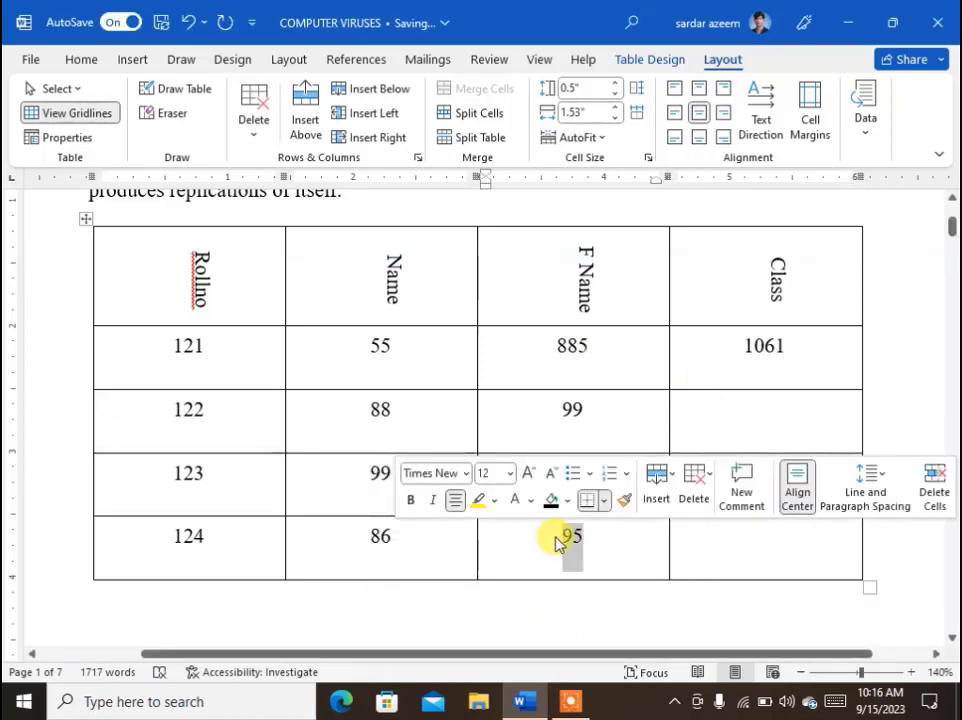
pyautogui.press('Delete')
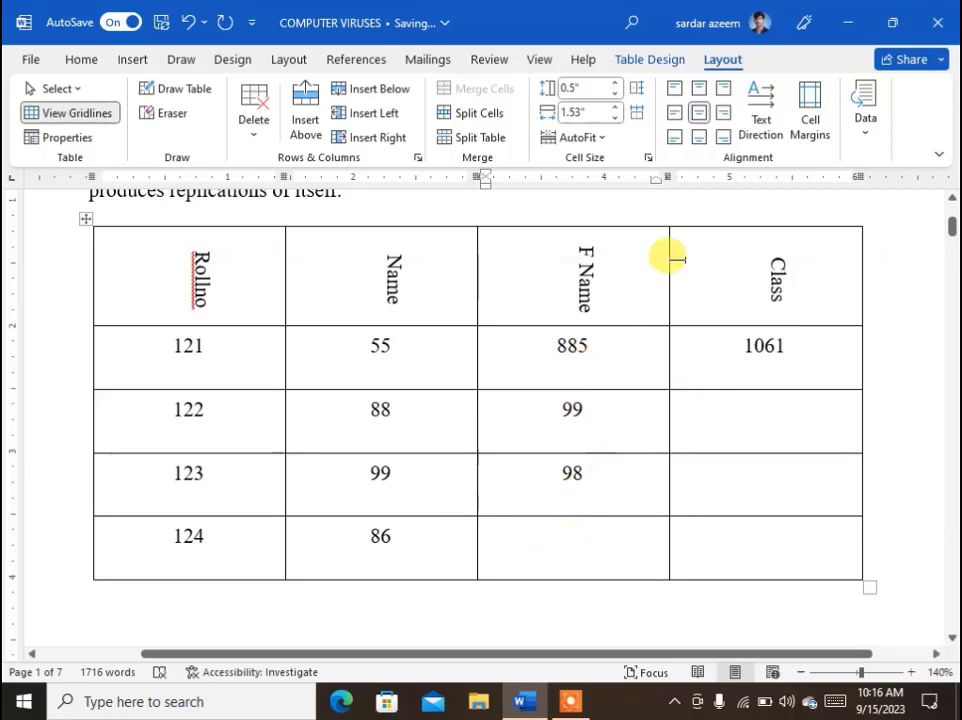
pyautogui.click(859, 130)
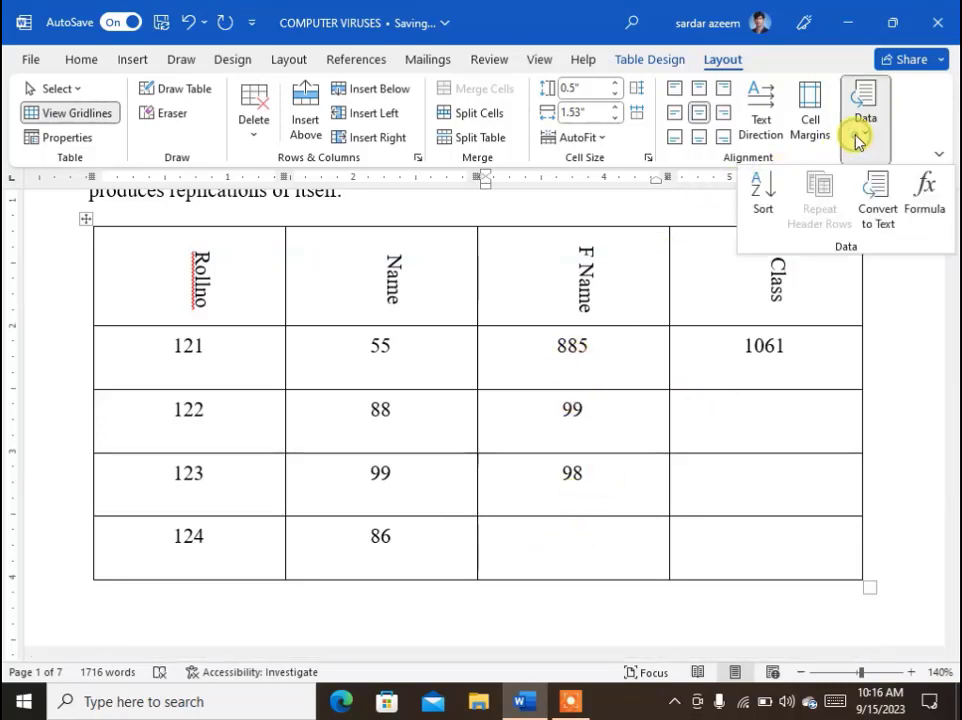
pyautogui.click(927, 198)
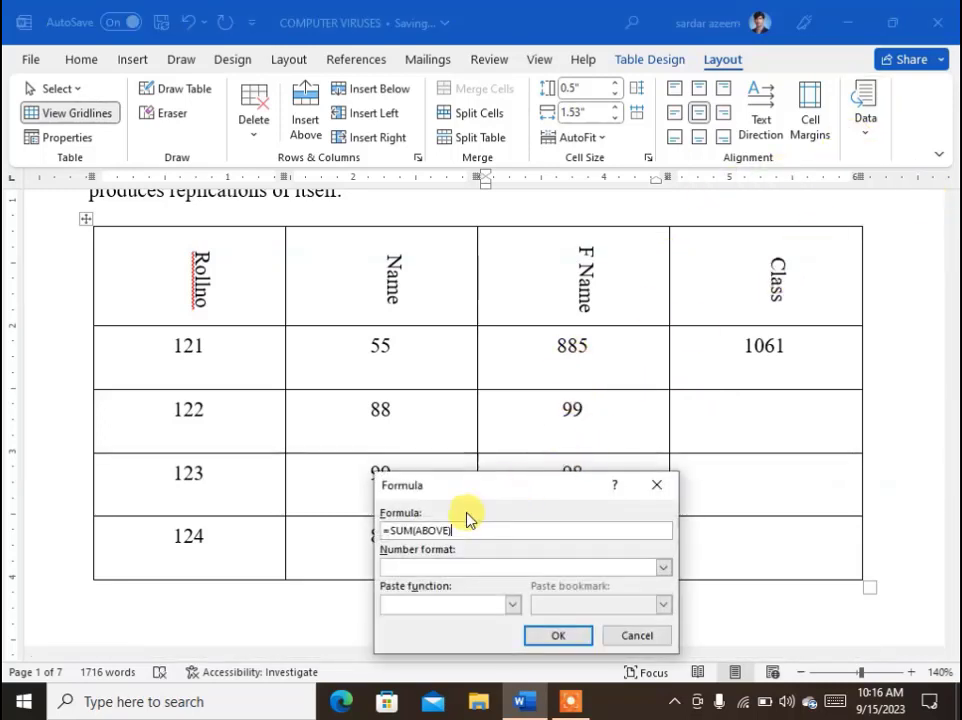
pyautogui.moveTo(457, 490); pyautogui.dragTo(590, 135)
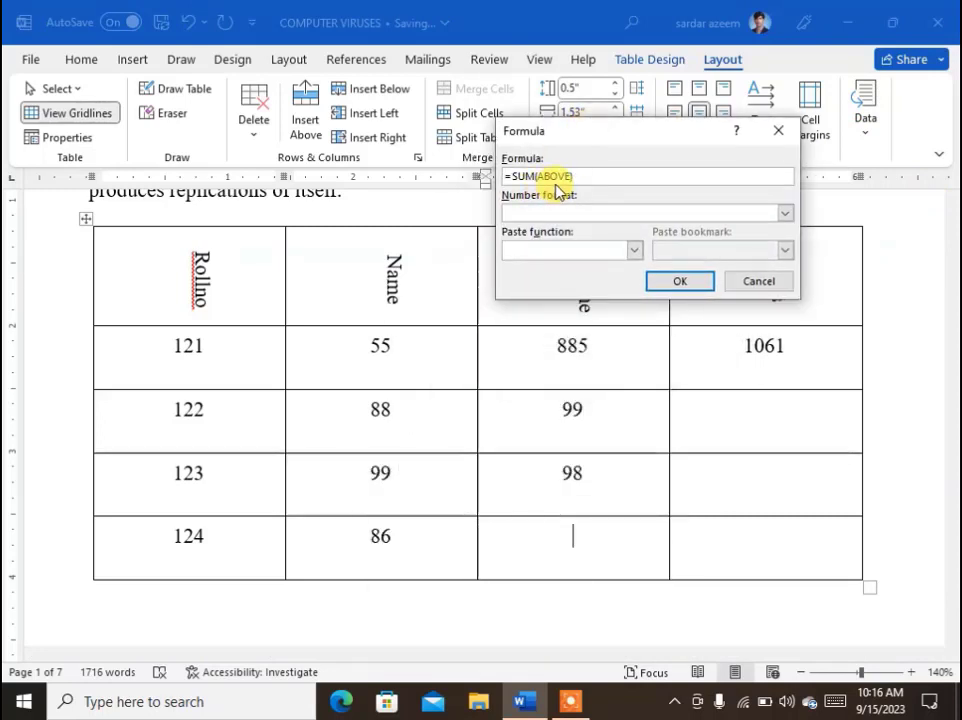
pyautogui.click(677, 284)
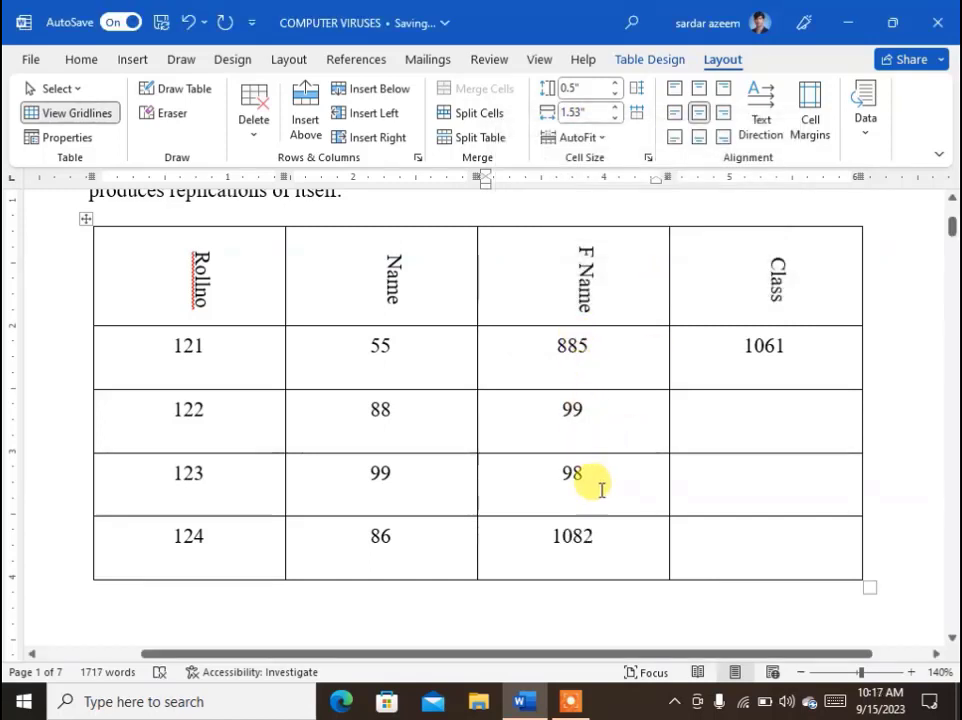
pyautogui.click(764, 409)
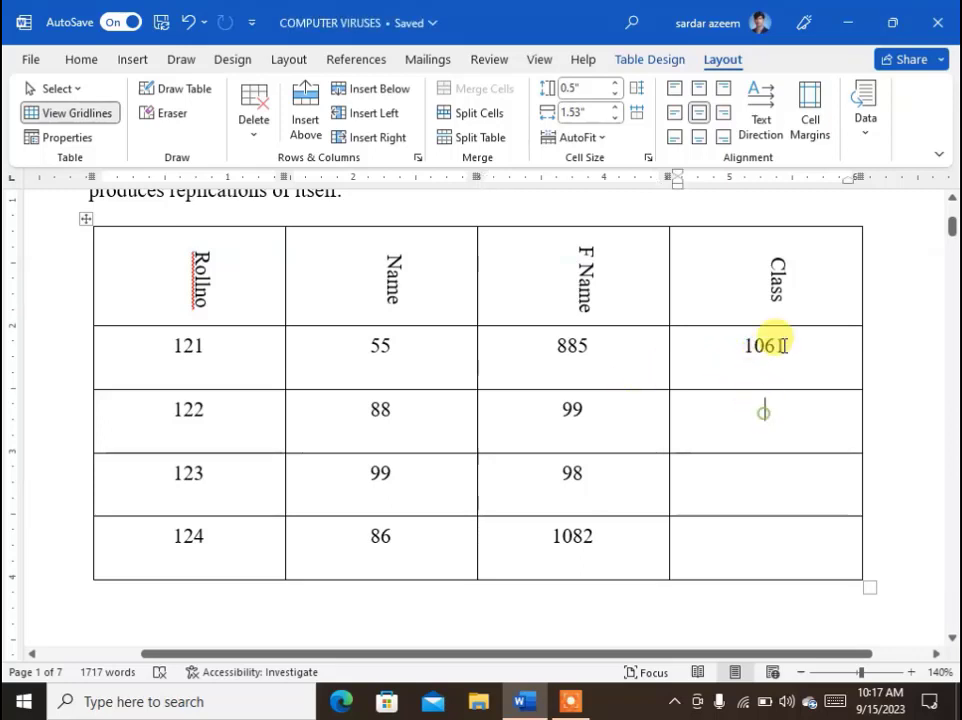
pyautogui.click(860, 141)
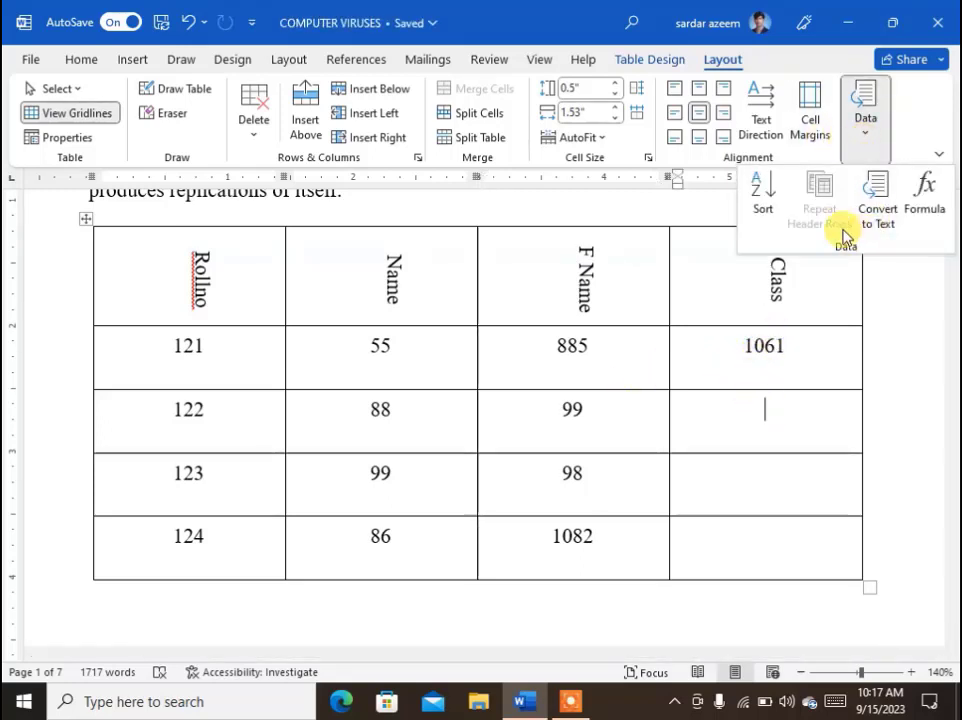
pyautogui.click(687, 483)
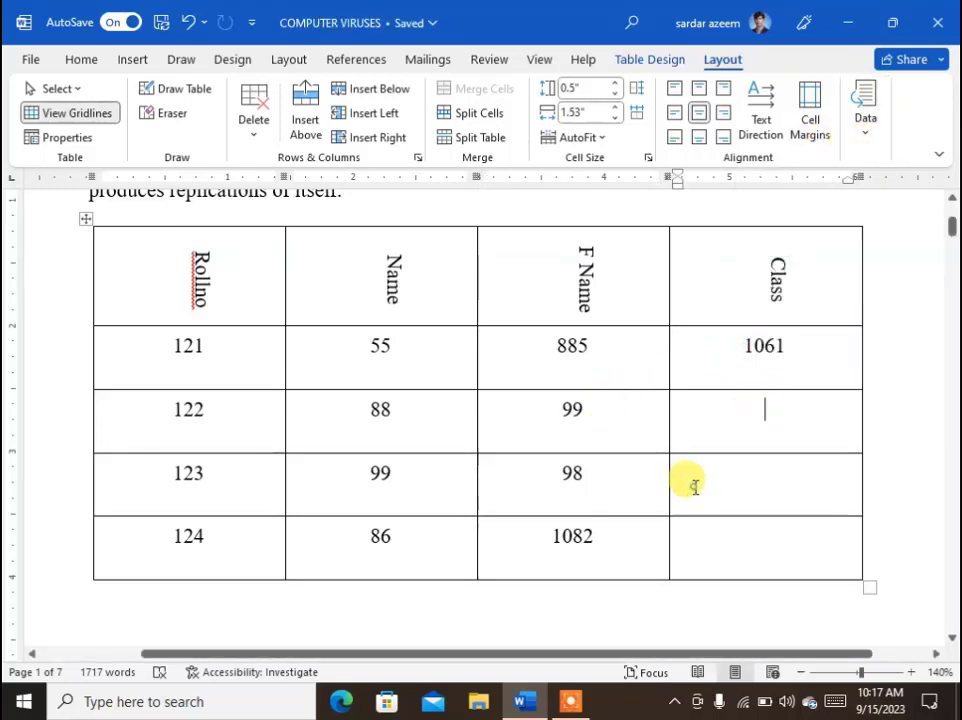
# Step: Add three blank lines below the final Software firewall paragraph on page 7
pyautogui.scroll(-1, 719, 487)
pyautogui.scroll(5, 719, 485)
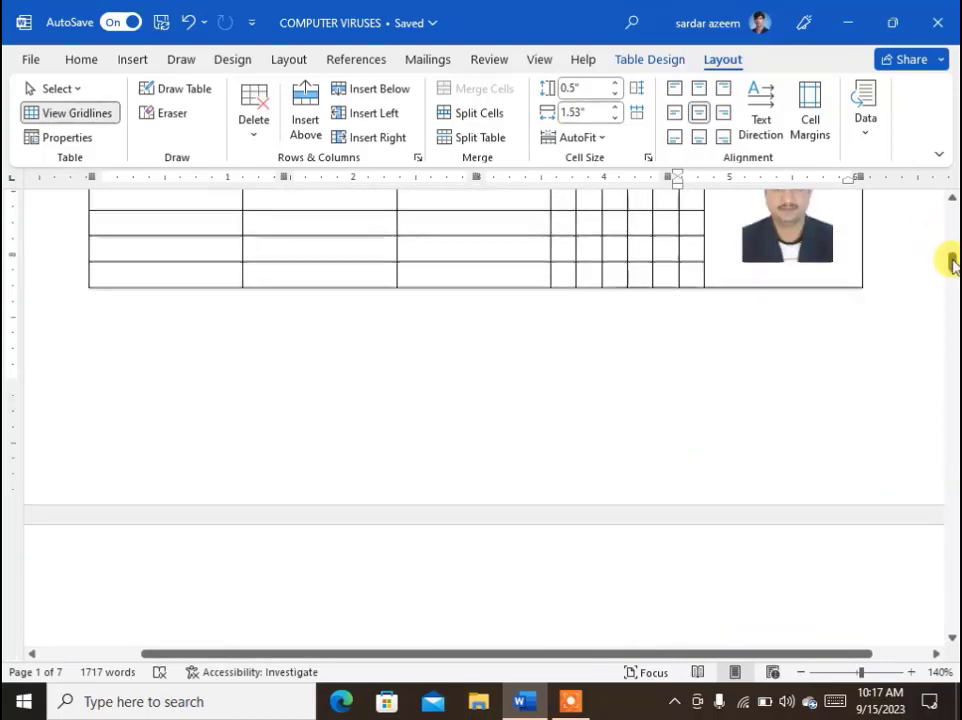
pyautogui.moveTo(947, 260); pyautogui.dragTo(928, 644)
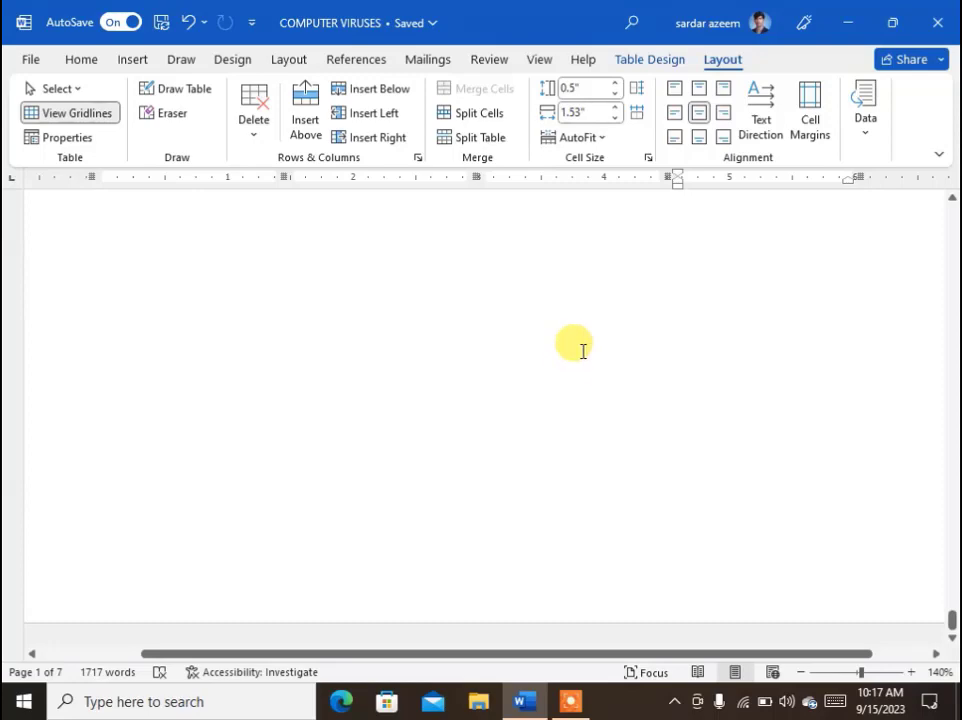
pyautogui.scroll(6, 900, 560)
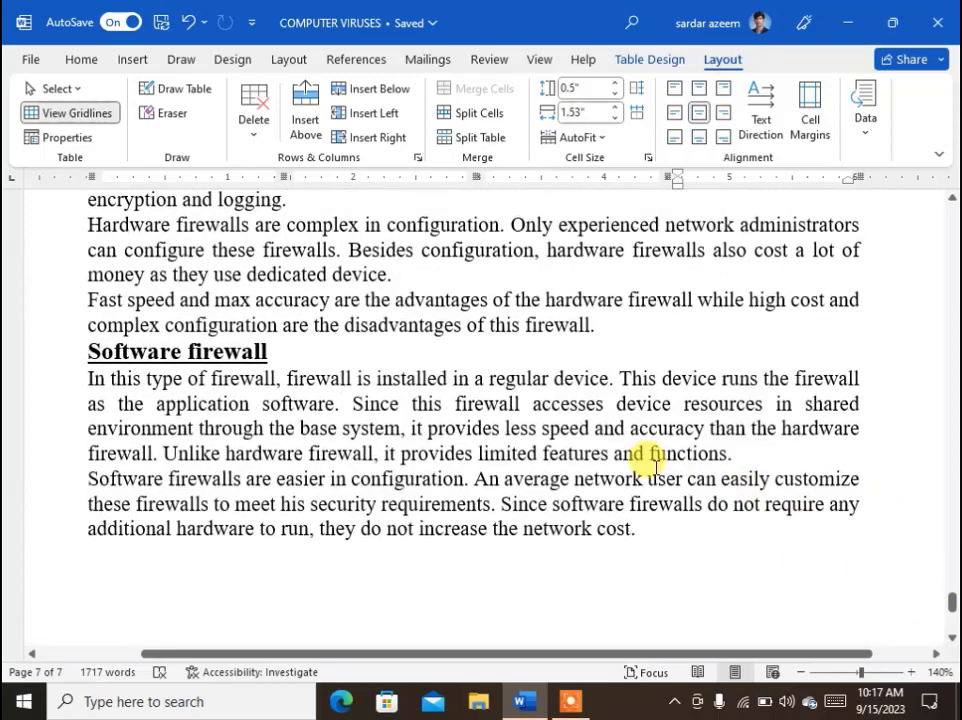
pyautogui.scroll(-5, 655, 467)
pyautogui.click(292, 337)
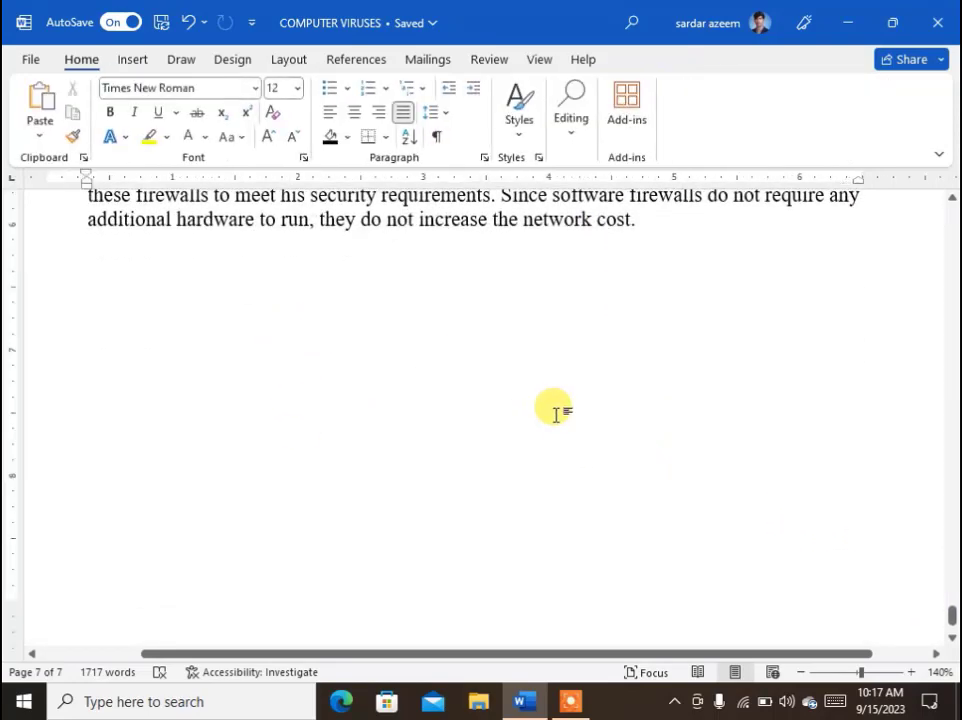
pyautogui.press('Return')
pyautogui.press('Return')
pyautogui.press('Return')
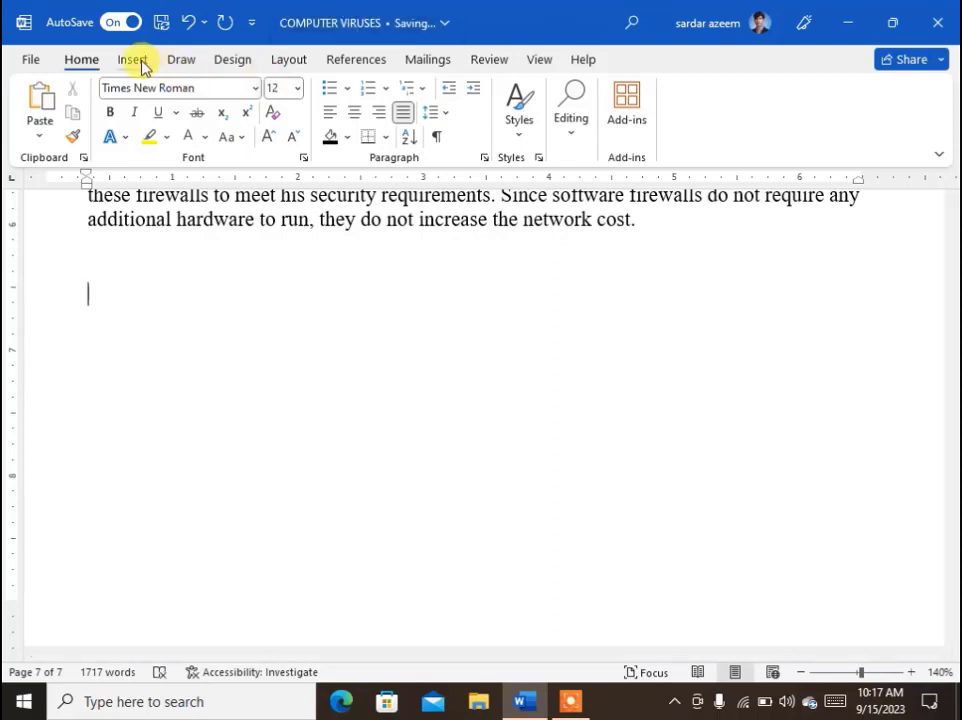
# Step: Insert a table with four columns and four rows below the final Software firewall paragraph
pyautogui.click(137, 60)
pyautogui.click(92, 112)
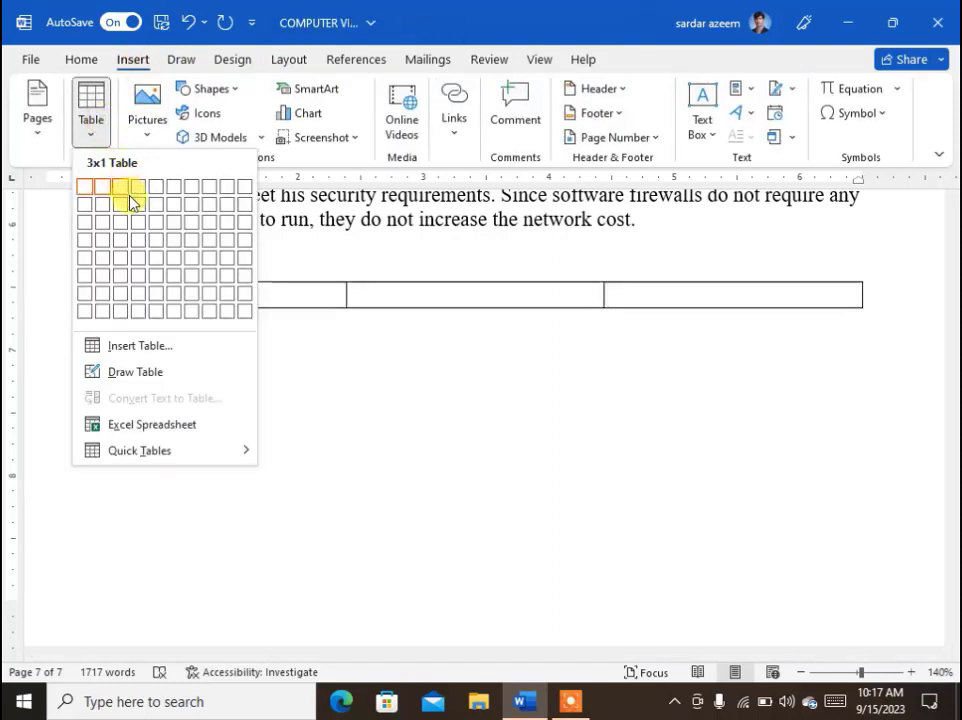
pyautogui.click(137, 240)
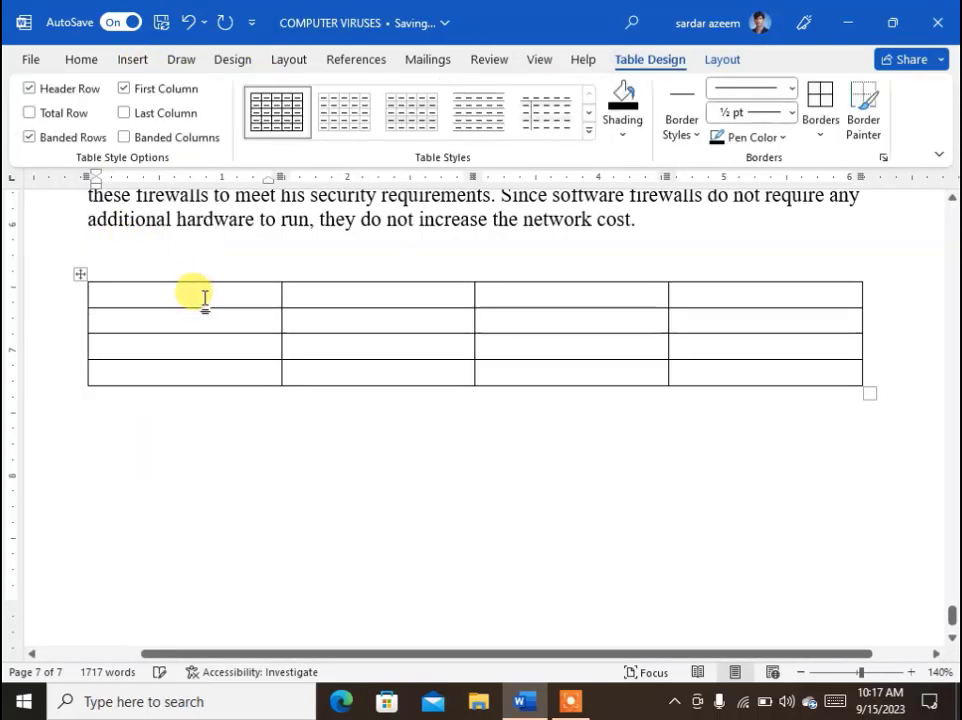
# Step: Fill the new table's first row with the headings Roll-No, Name, F-Name and Class
pyautogui.write('Rolln')
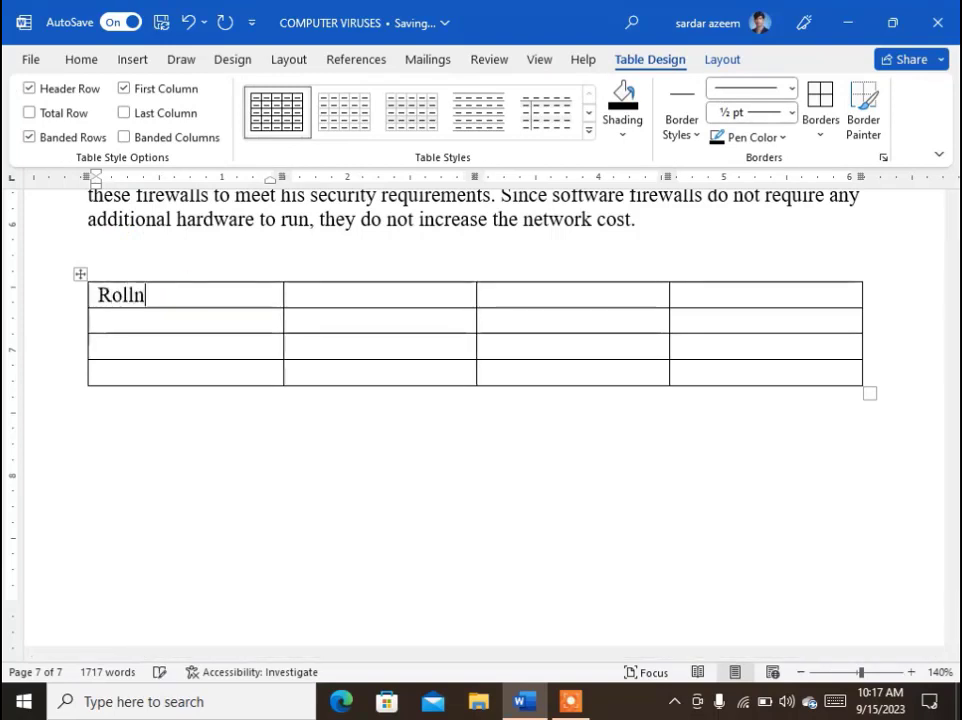
pyautogui.write('o')
pyautogui.press('Left')
pyautogui.press('Left')
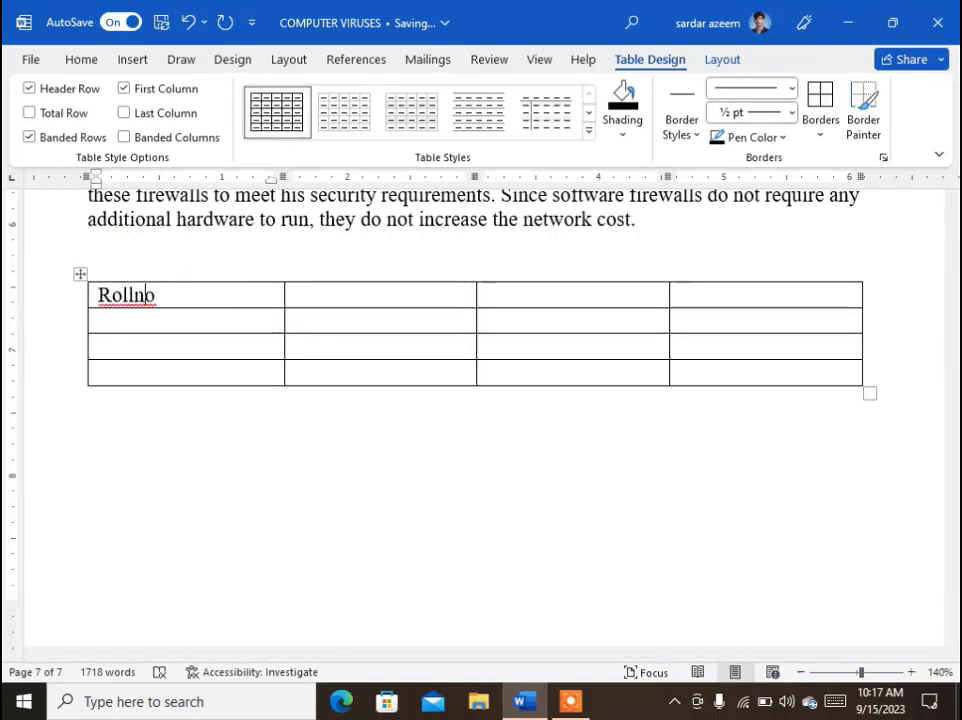
pyautogui.press('BackSpace')
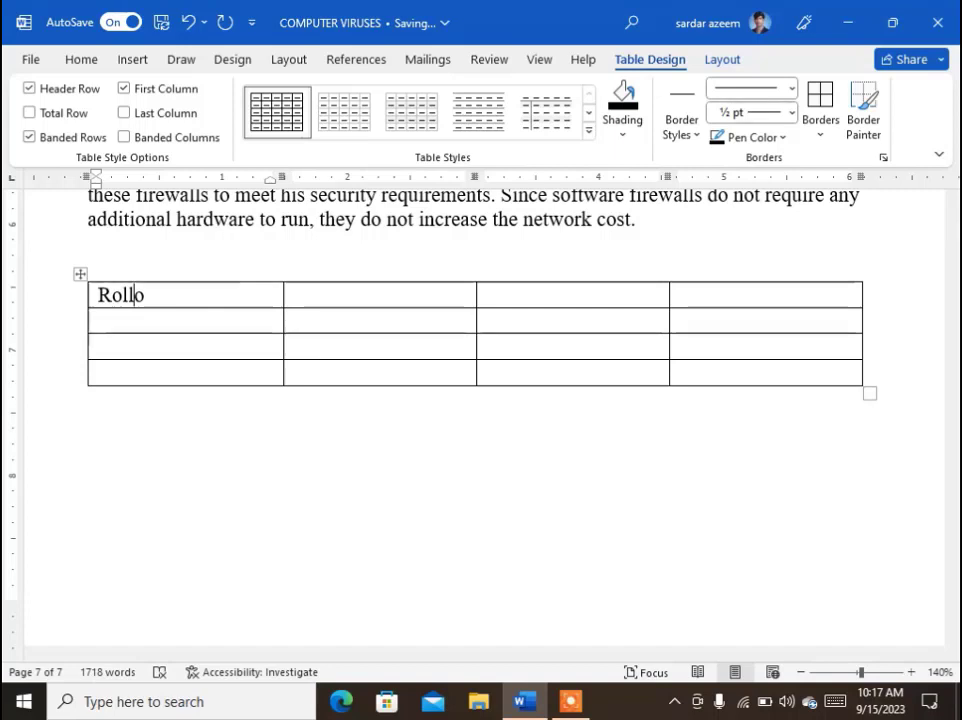
pyautogui.write('-N')
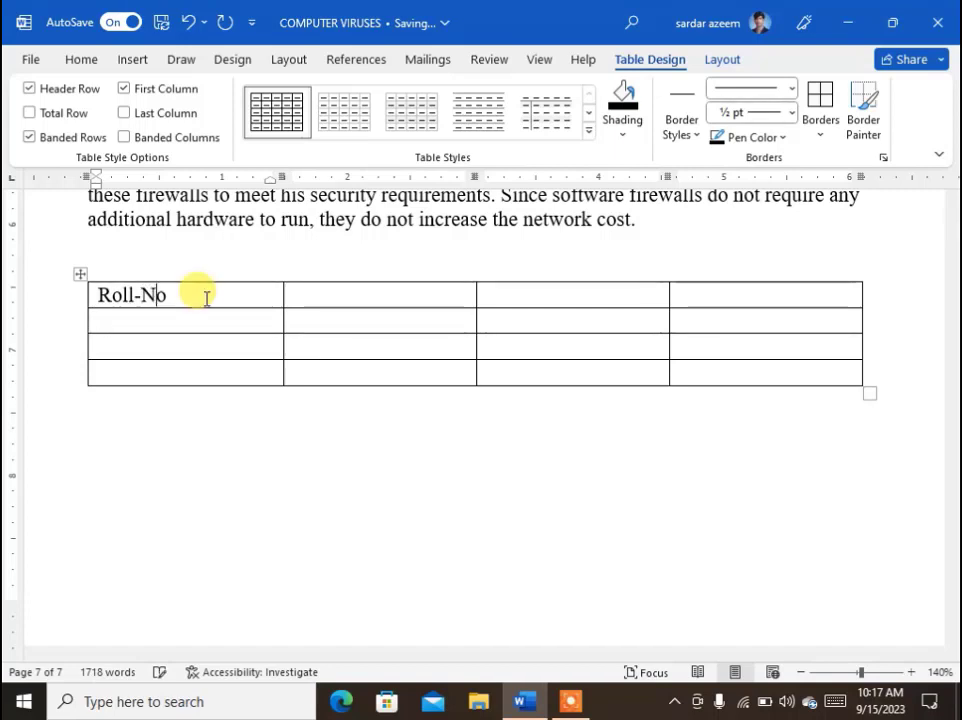
pyautogui.press('Tab')
pyautogui.write('Nam')
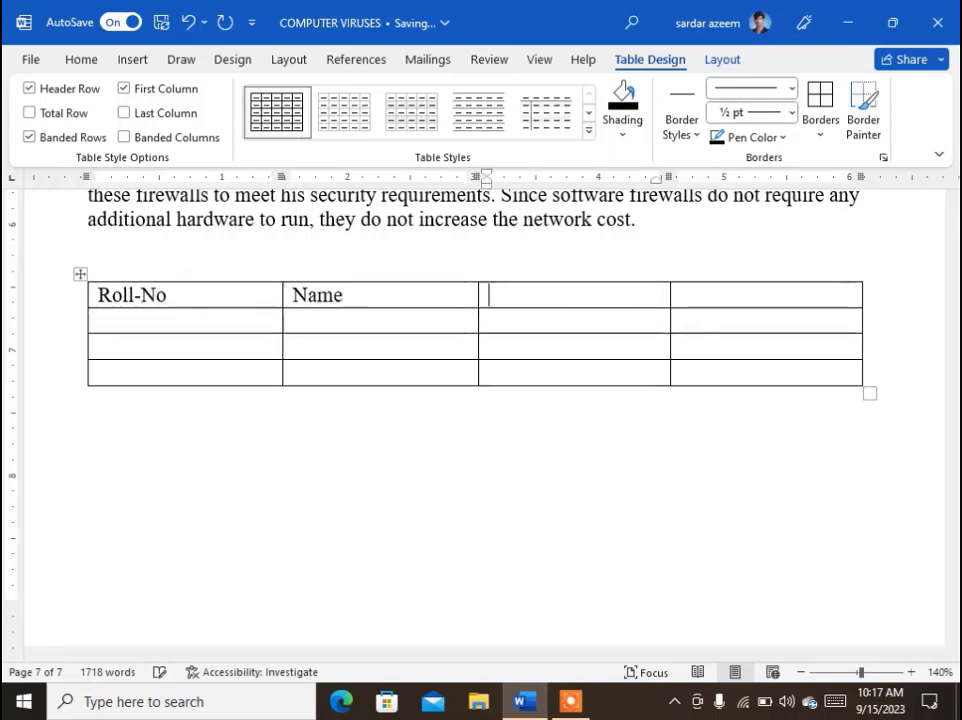
pyautogui.press('Tab')
pyautogui.write('F-')
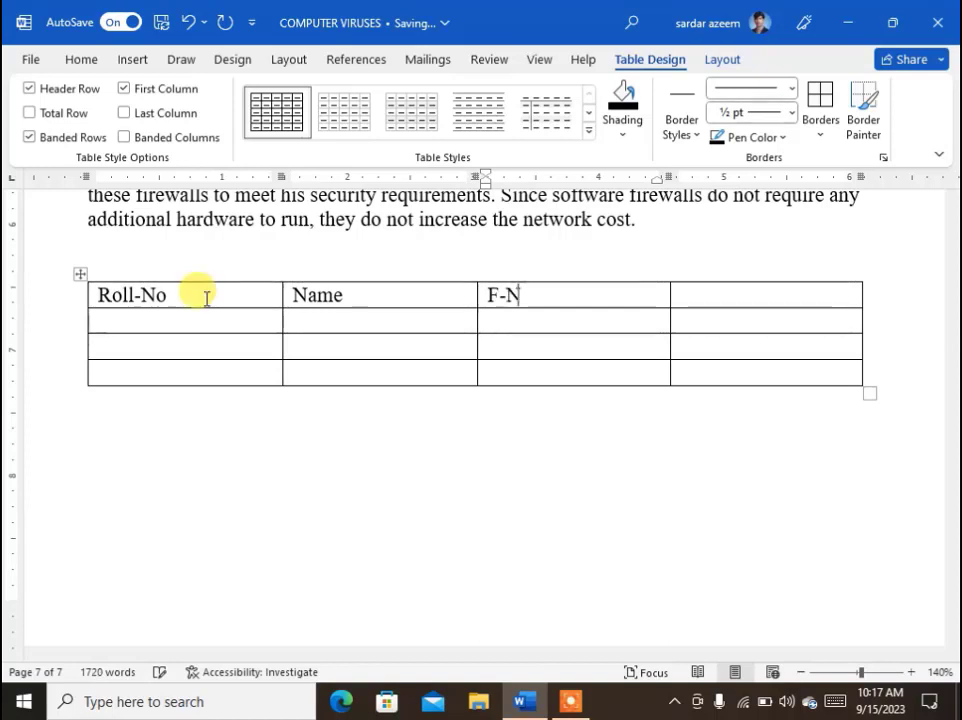
pyautogui.write('C')
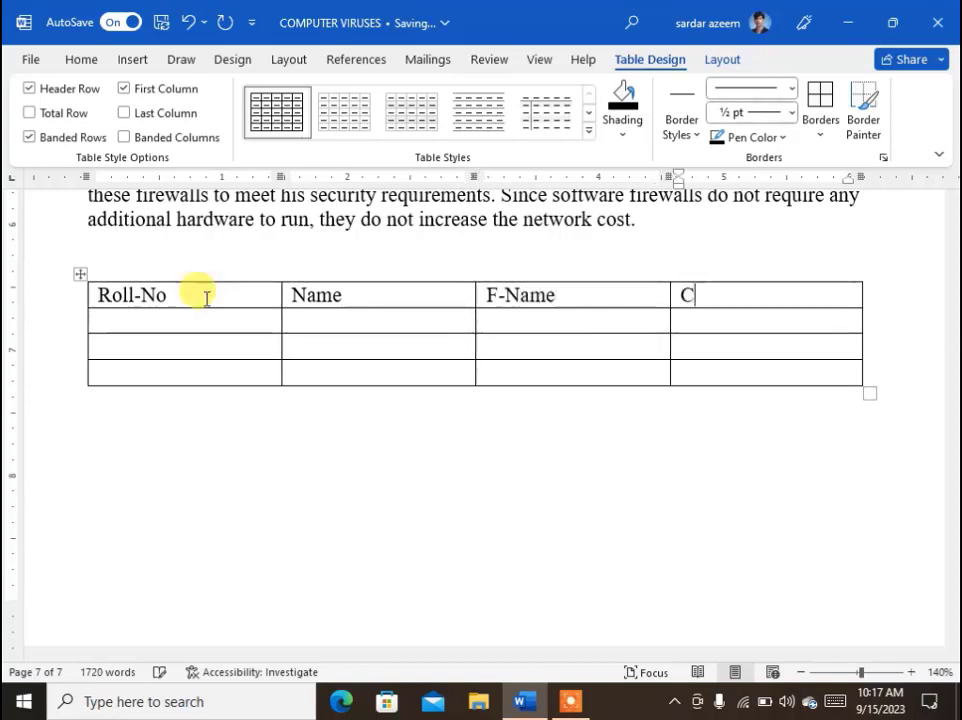
pyautogui.write('lass')
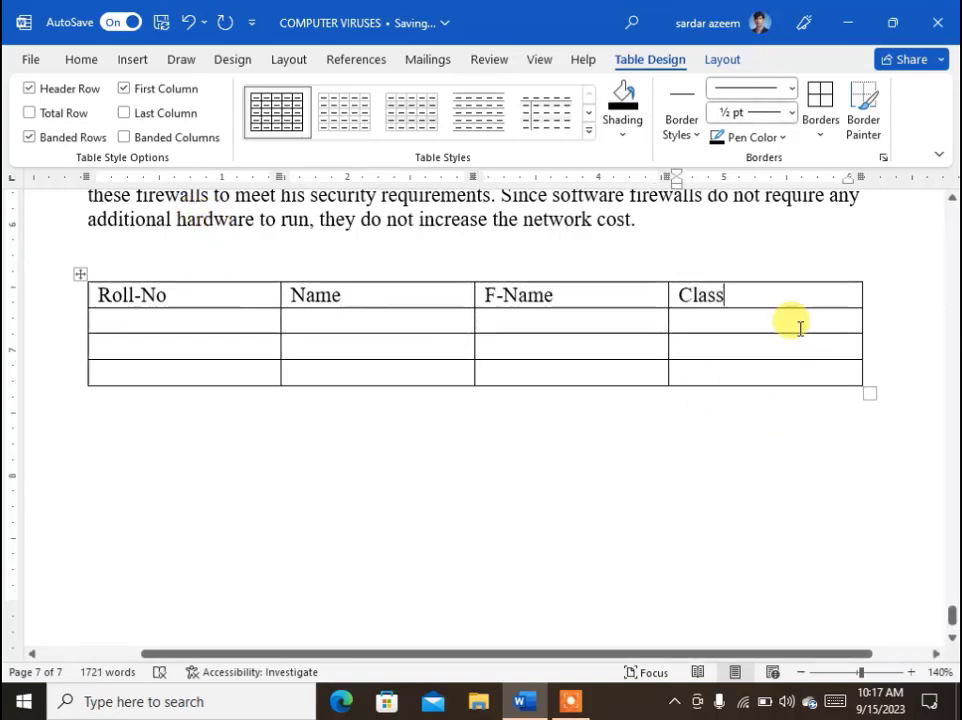
# Step: Set the table's default top and bottom cell margins to 0.2 and centre the heading row's text in its cells
pyautogui.moveTo(737, 294)
pyautogui.mouseDown()
pyautogui.moveTo(243, 262)
pyautogui.moveTo(129, 300)
pyautogui.mouseUp()
pyautogui.click(720, 60)
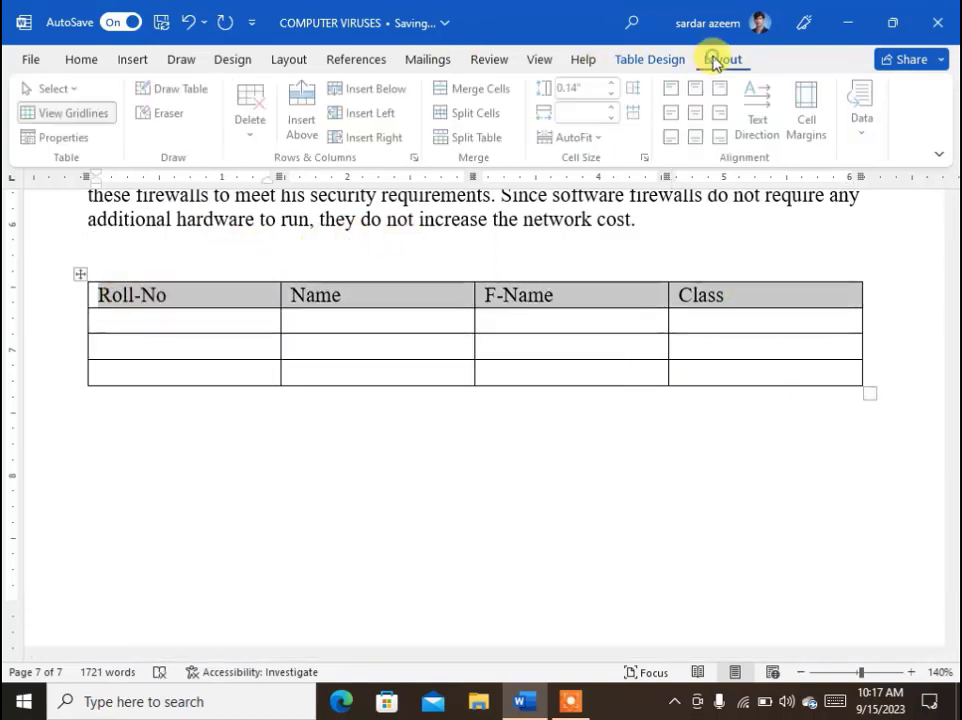
pyautogui.click(806, 108)
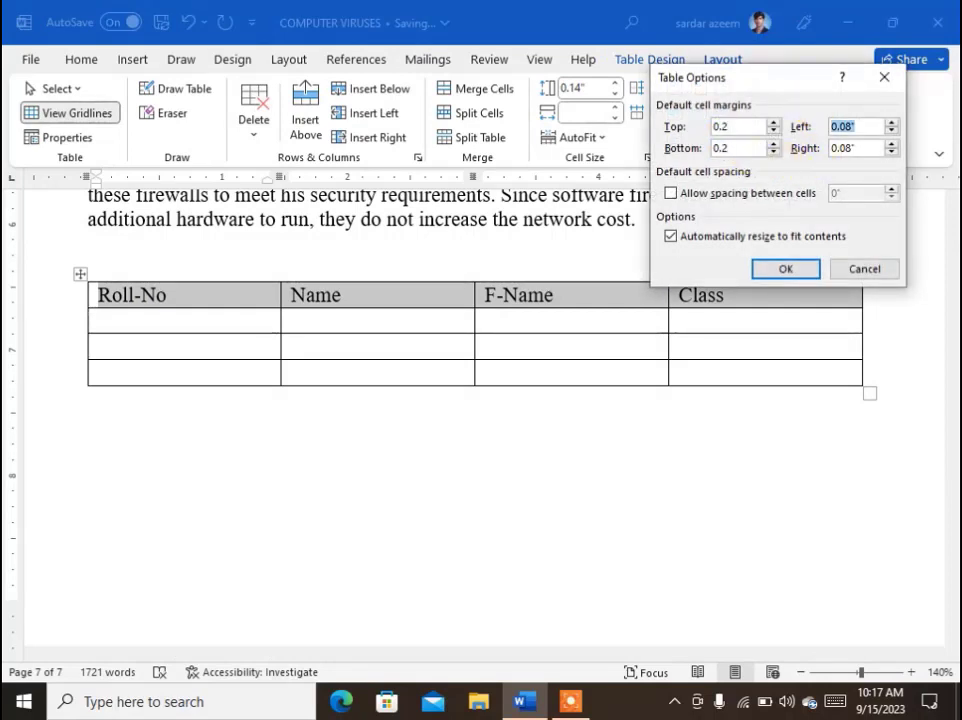
pyautogui.click(781, 271)
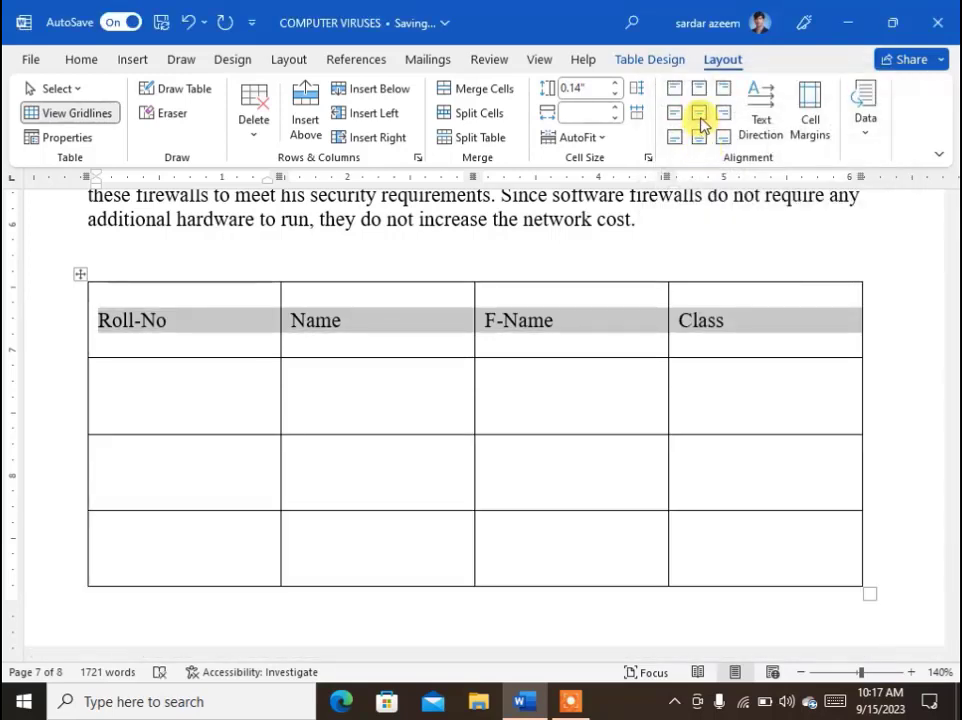
pyautogui.click(699, 113)
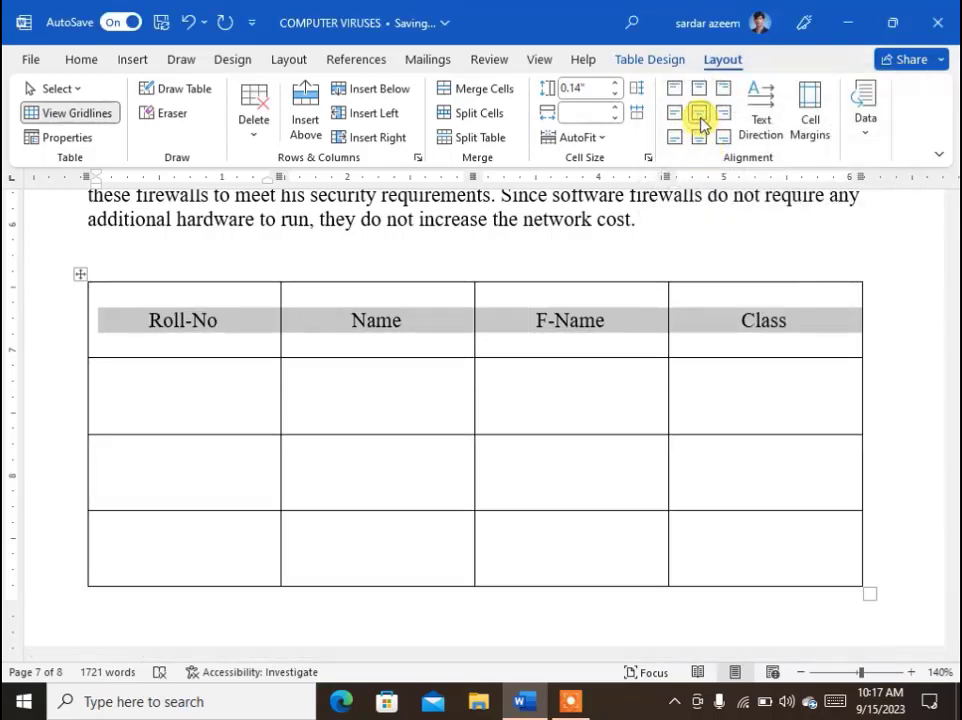
# Step: Change the font of the table's heading row to Bahnschrift SemiBold
pyautogui.click(80, 59)
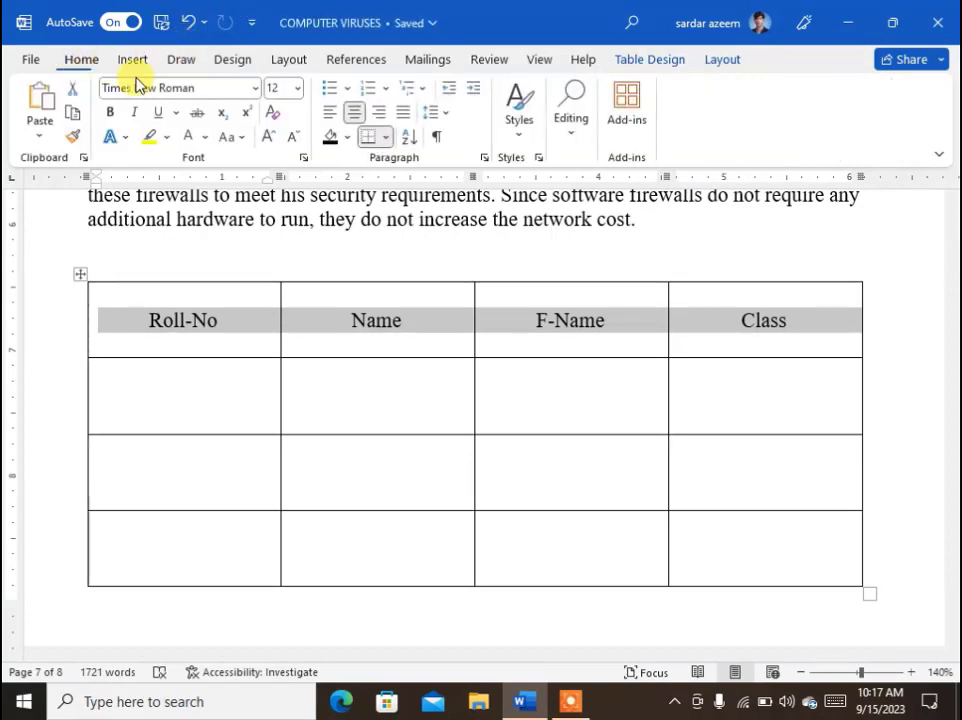
pyautogui.click(256, 89)
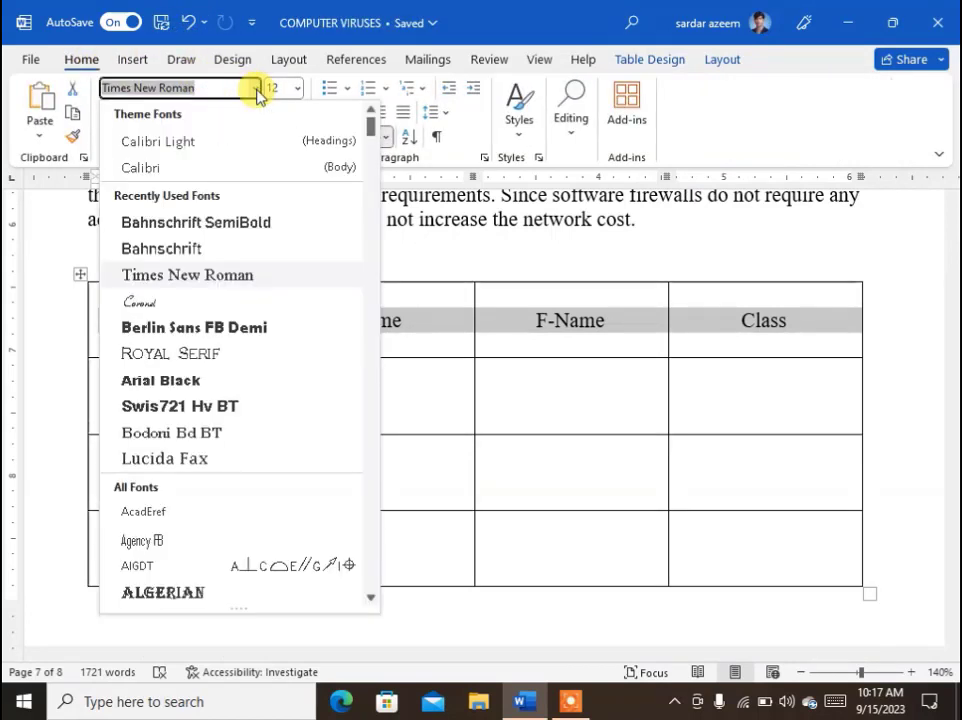
pyautogui.click(181, 224)
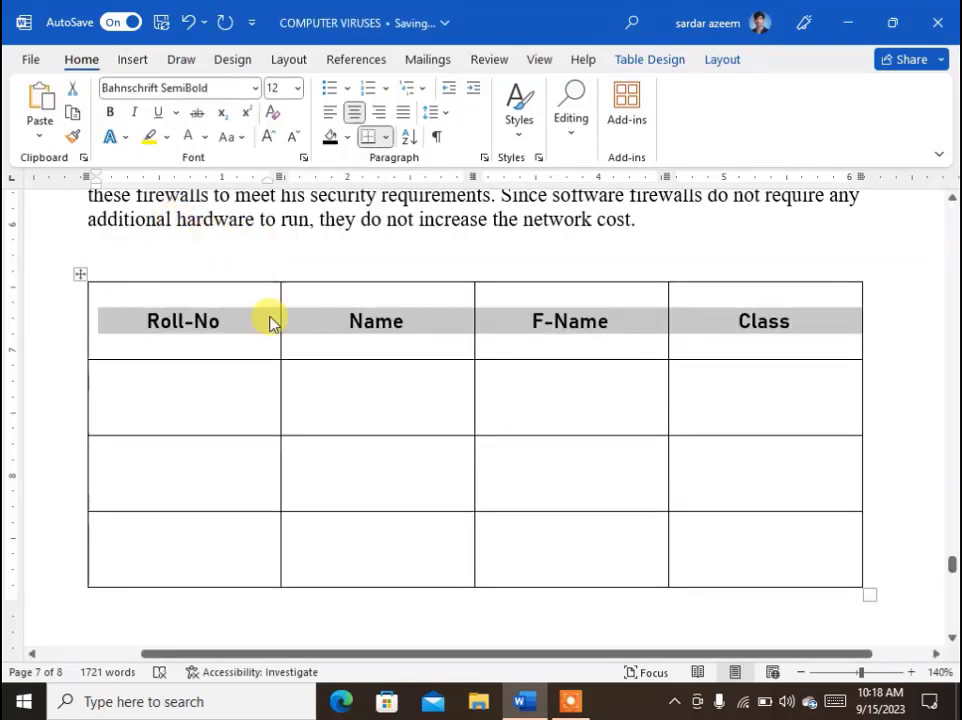
pyautogui.click(438, 420)
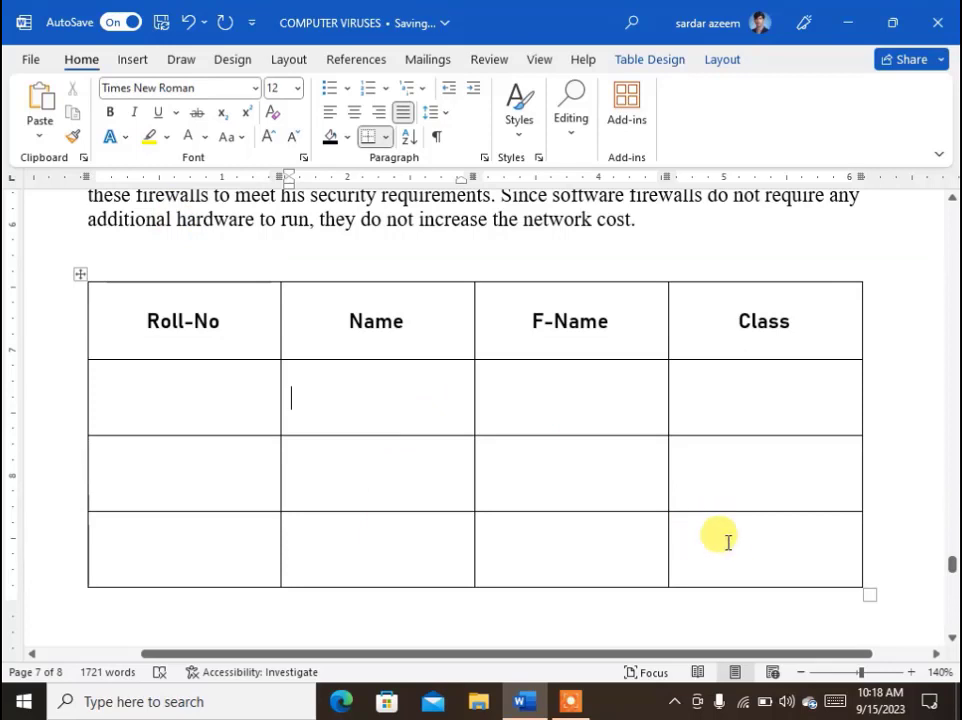
# Step: Add blank rows after the table's last row until the table extends onto page 10
pyautogui.scroll(-5, 728, 541)
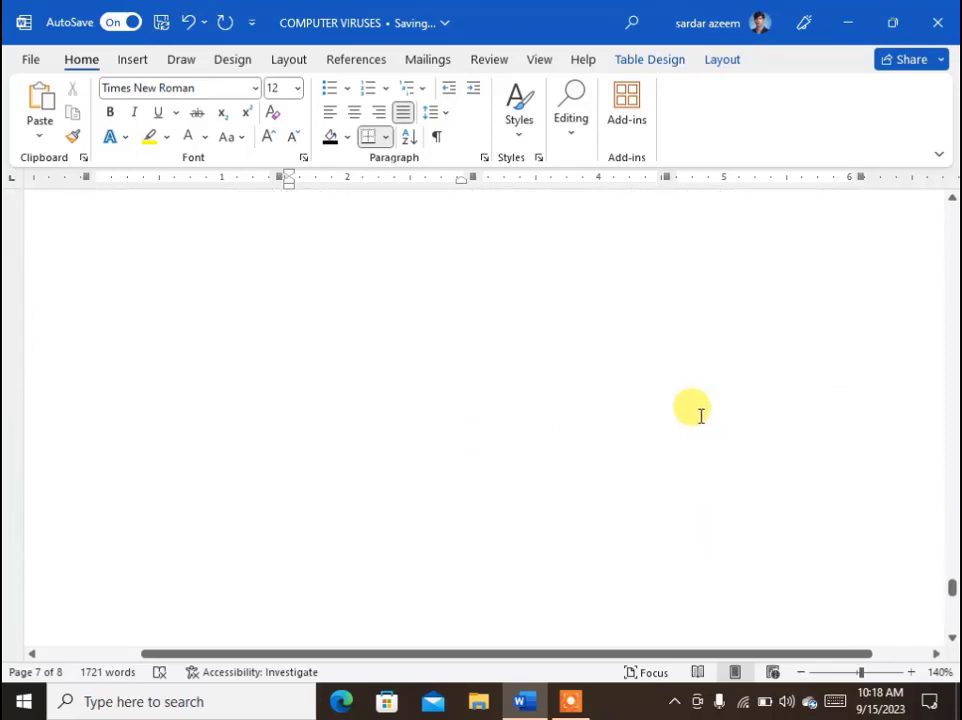
pyautogui.scroll(5, 700, 408)
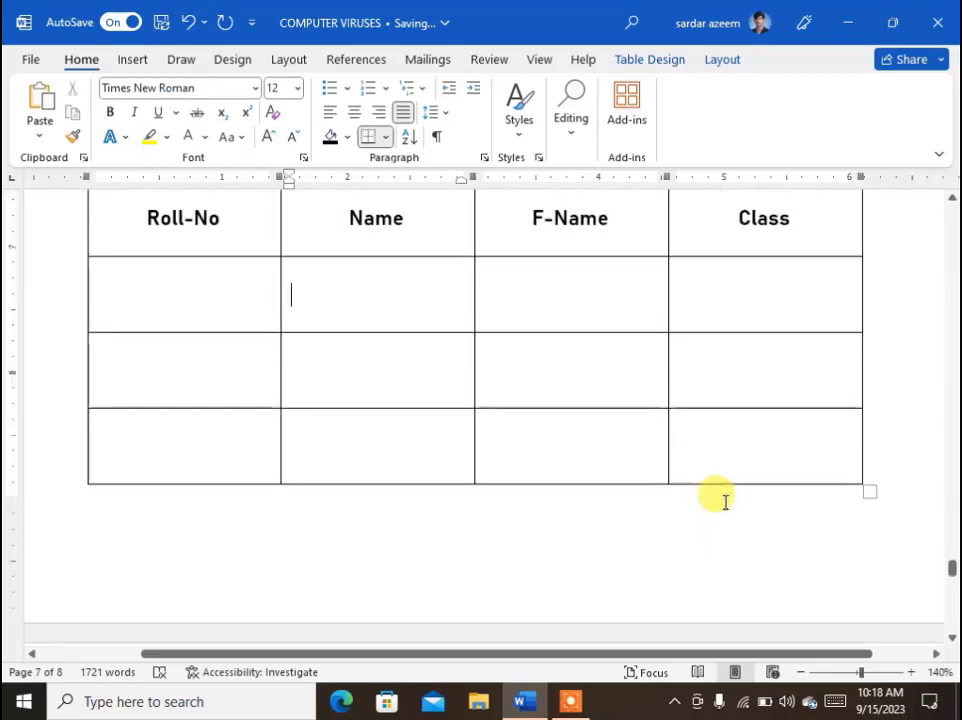
pyautogui.click(733, 442)
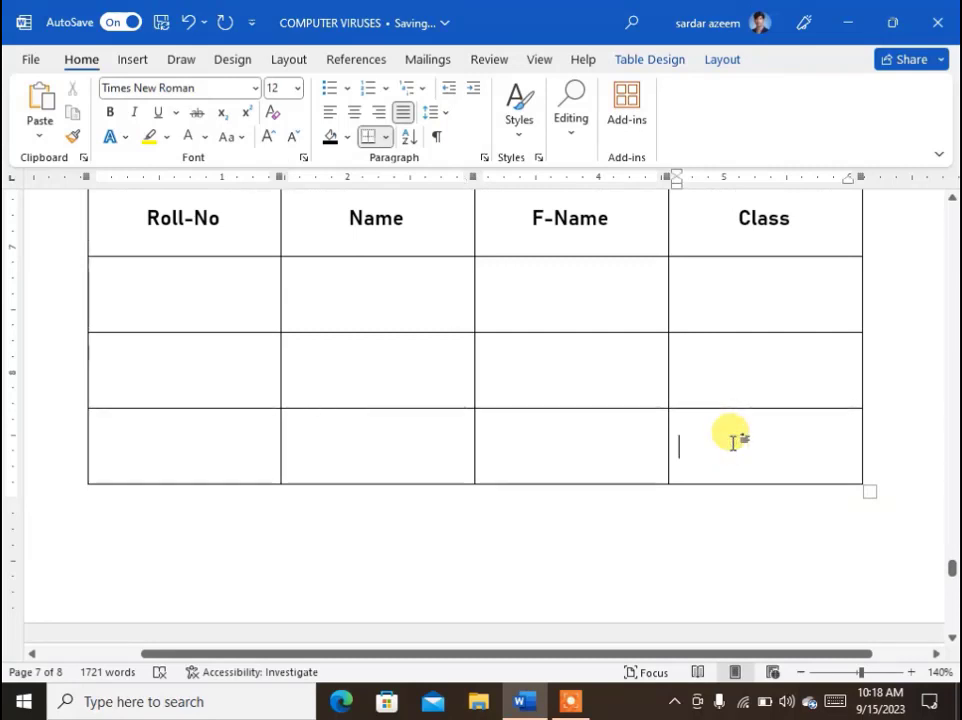
pyautogui.press('Tab')
pyautogui.press('Tab')
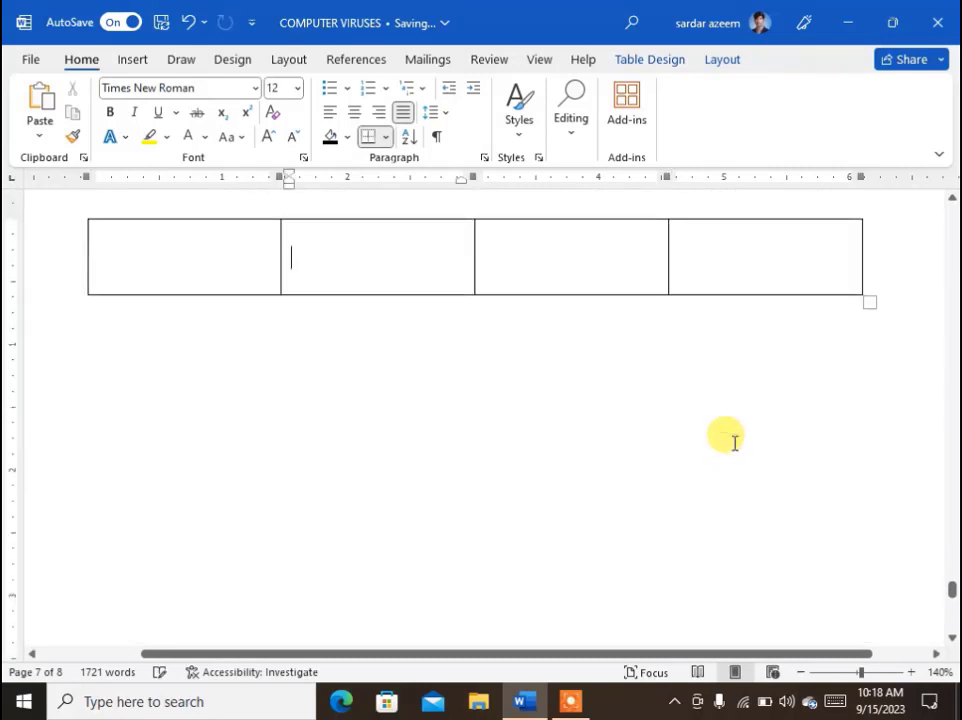
pyautogui.press('Tab')
pyautogui.press('Tab')
pyautogui.press('Tab')
pyautogui.press('Tab')
pyautogui.press('Tab')
pyautogui.press('Tab')
pyautogui.press('Tab')
pyautogui.press('Tab')
pyautogui.press('Tab')
pyautogui.press('Tab')
pyautogui.press('Tab')
pyautogui.press('Tab')
pyautogui.press('Tab')
pyautogui.press('Tab')
pyautogui.press('Tab')
pyautogui.press('Tab')
pyautogui.press('Tab')
pyautogui.press('Tab')
pyautogui.press('Tab')
pyautogui.press('Tab')
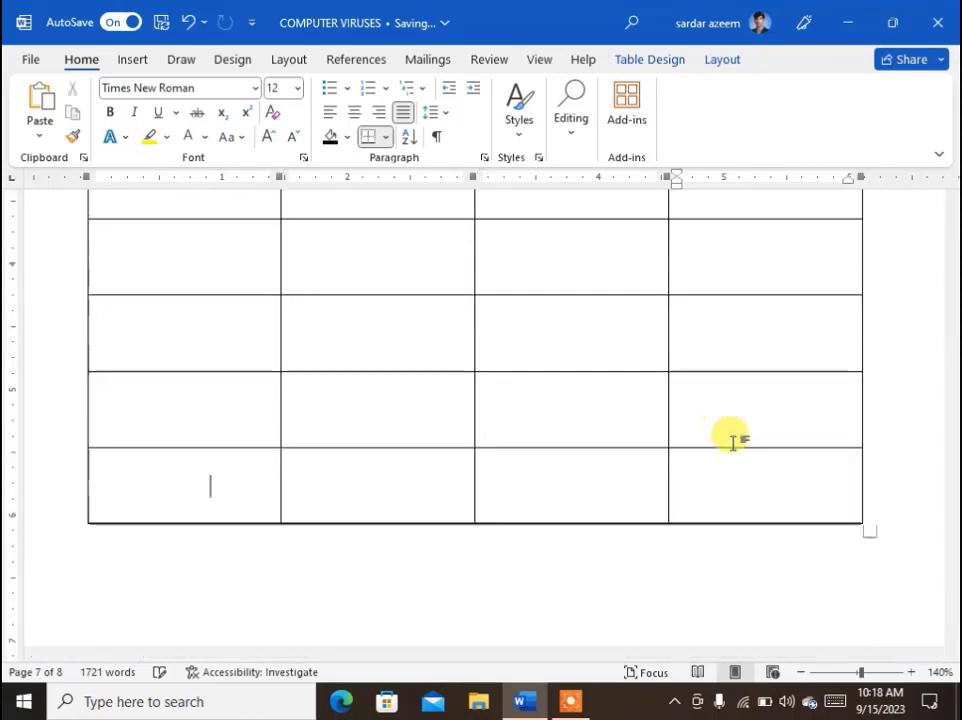
pyautogui.press('Tab')
pyautogui.press('Tab')
pyautogui.press('Tab')
pyautogui.press('Tab')
pyautogui.press('Tab')
pyautogui.press('Tab')
pyautogui.press('Tab')
pyautogui.press('Tab')
pyautogui.press('Tab')
pyautogui.press('Tab')
pyautogui.press('Tab')
pyautogui.press('Tab')
pyautogui.press('Tab')
pyautogui.press('Tab')
pyautogui.press('Tab')
pyautogui.press('Tab')
pyautogui.press('Tab')
pyautogui.press('Tab')
pyautogui.press('Tab')
pyautogui.press('Tab')
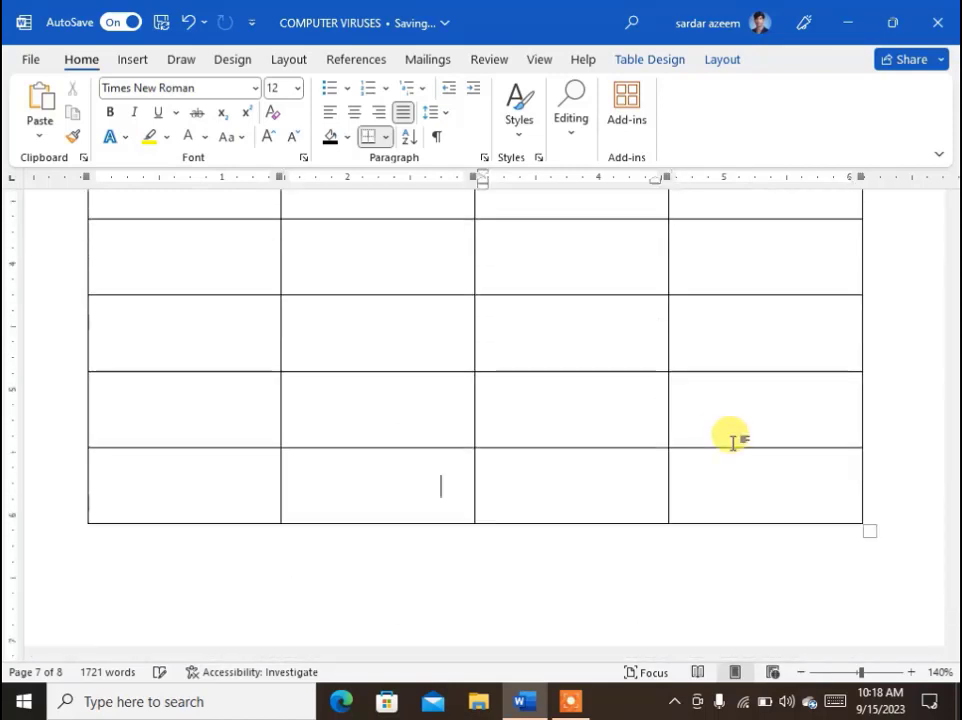
pyautogui.press('Tab')
pyautogui.press('Tab')
pyautogui.press('Tab')
pyautogui.press('Tab')
pyautogui.press('Tab')
pyautogui.press('Tab')
pyautogui.press('Tab')
pyautogui.press('Tab')
pyautogui.press('Tab')
pyautogui.press('Tab')
pyautogui.press('Tab')
pyautogui.press('Tab')
pyautogui.press('Tab')
pyautogui.press('Tab')
pyautogui.press('Tab')
pyautogui.press('Tab')
pyautogui.press('Tab')
pyautogui.press('Tab')
pyautogui.press('Tab')
pyautogui.press('Tab')
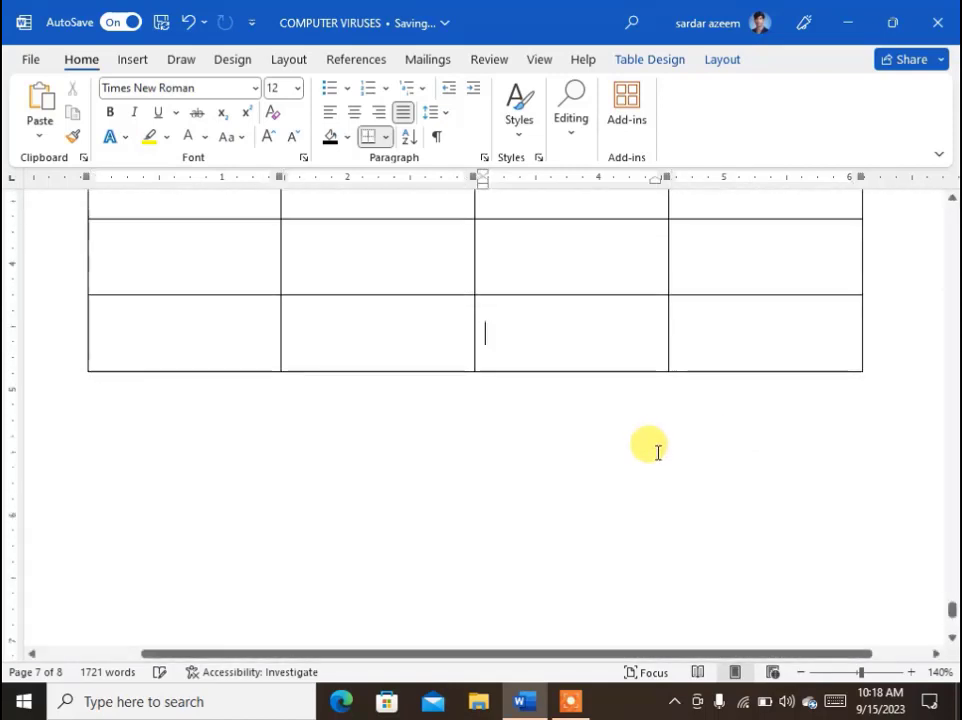
# Step: Look through the extended table across its pages, examining whether the column headings appear at the start of each page
pyautogui.scroll(3, 657, 452)
pyautogui.scroll(4, 365, 436)
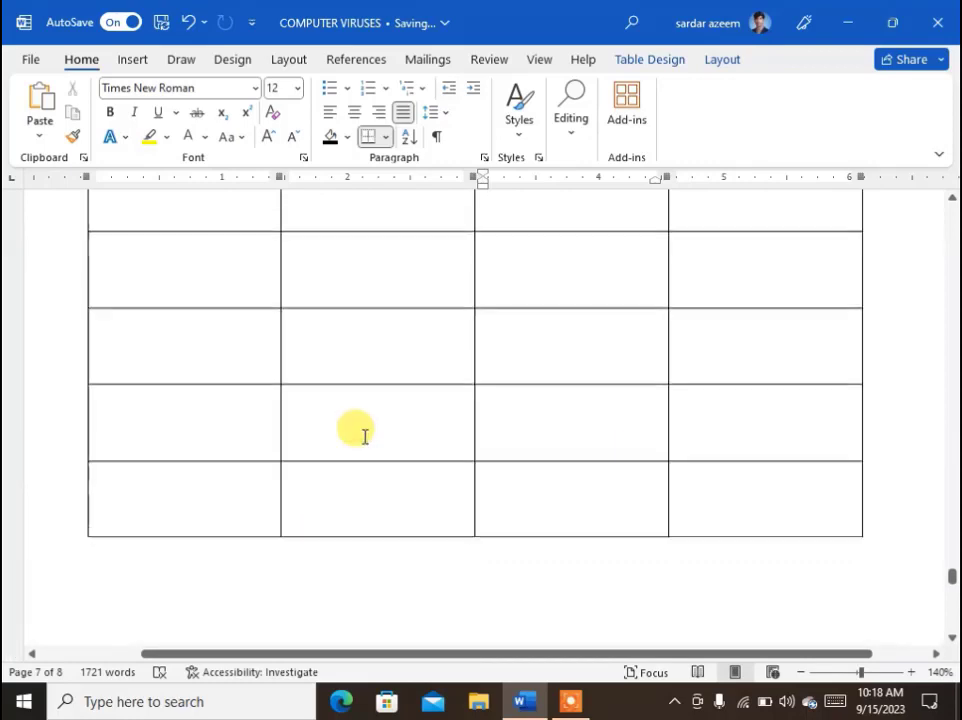
pyautogui.scroll(5, 365, 436)
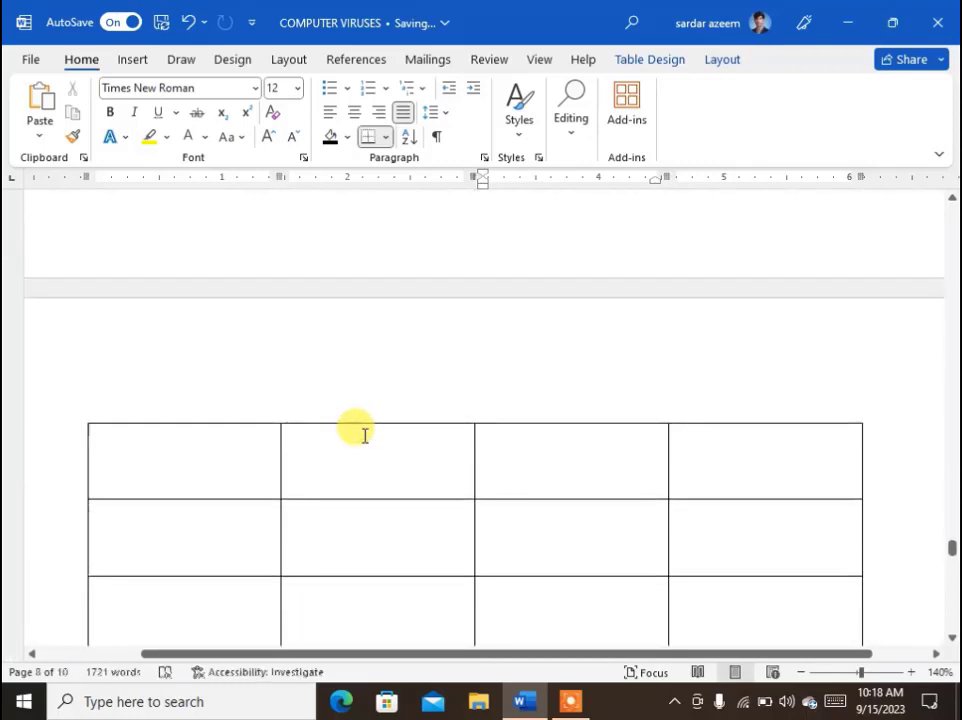
pyautogui.scroll(-4, 365, 436)
pyautogui.scroll(-15, 365, 436)
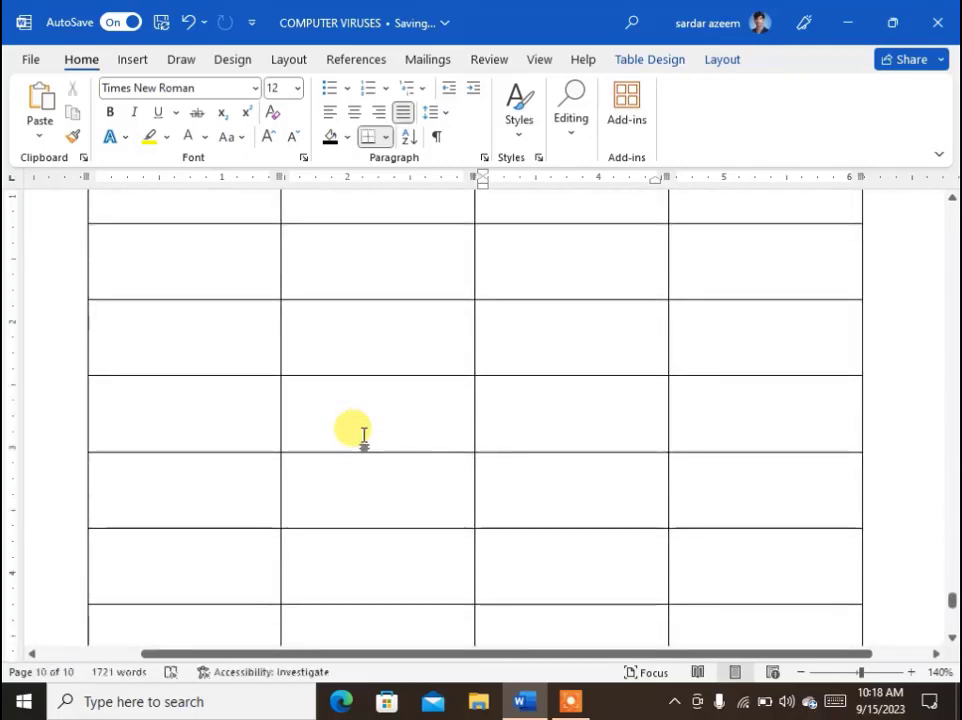
pyautogui.scroll(-3, 364, 434)
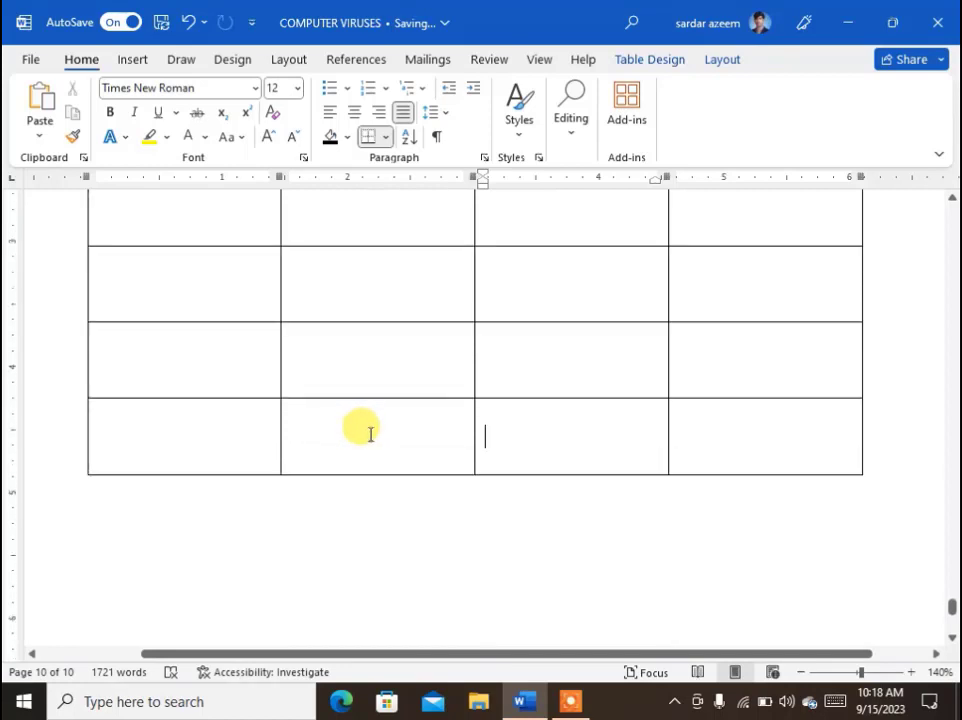
pyautogui.scroll(3, 361, 389)
pyautogui.scroll(-3, 361, 393)
pyautogui.scroll(3, 363, 392)
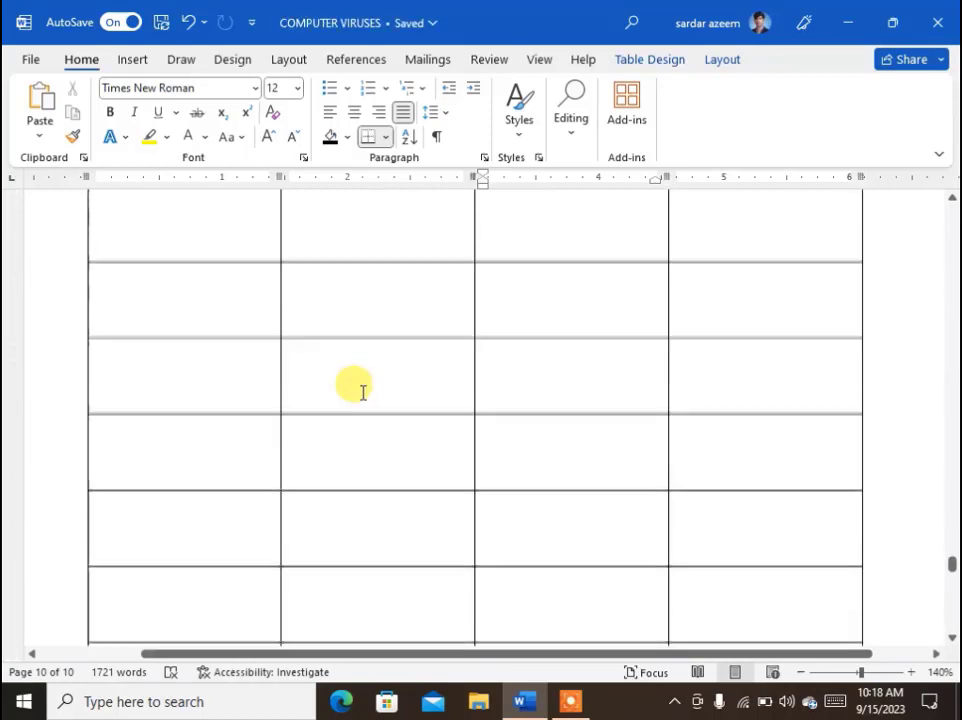
pyautogui.scroll(10, 362, 390)
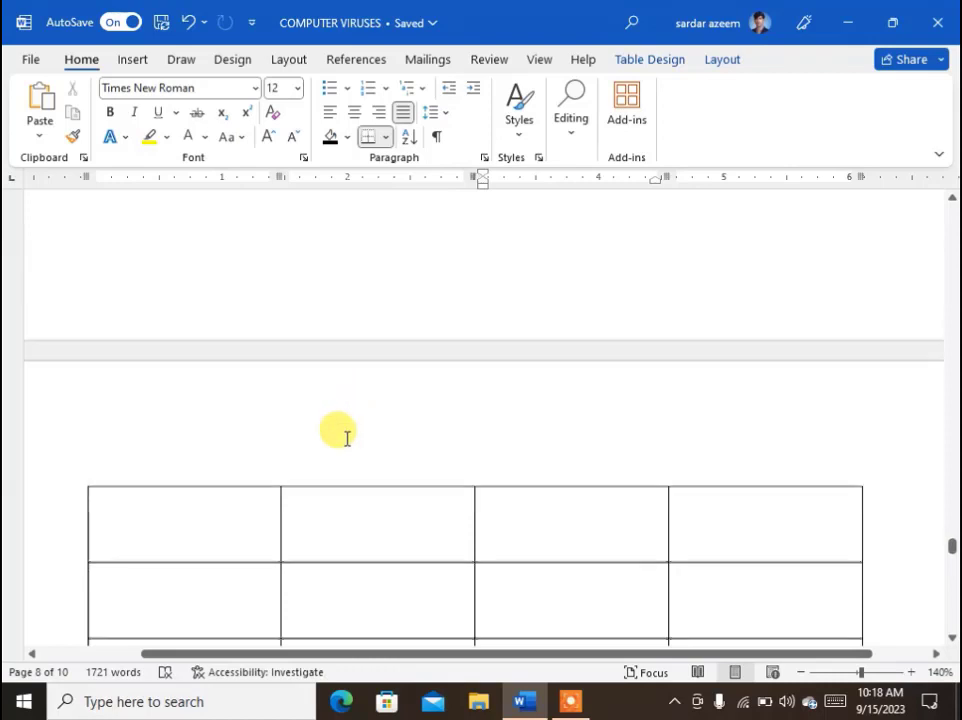
pyautogui.scroll(1, 347, 438)
pyautogui.scroll(-3, 347, 438)
pyautogui.scroll(3, 347, 438)
pyautogui.scroll(-3, 347, 438)
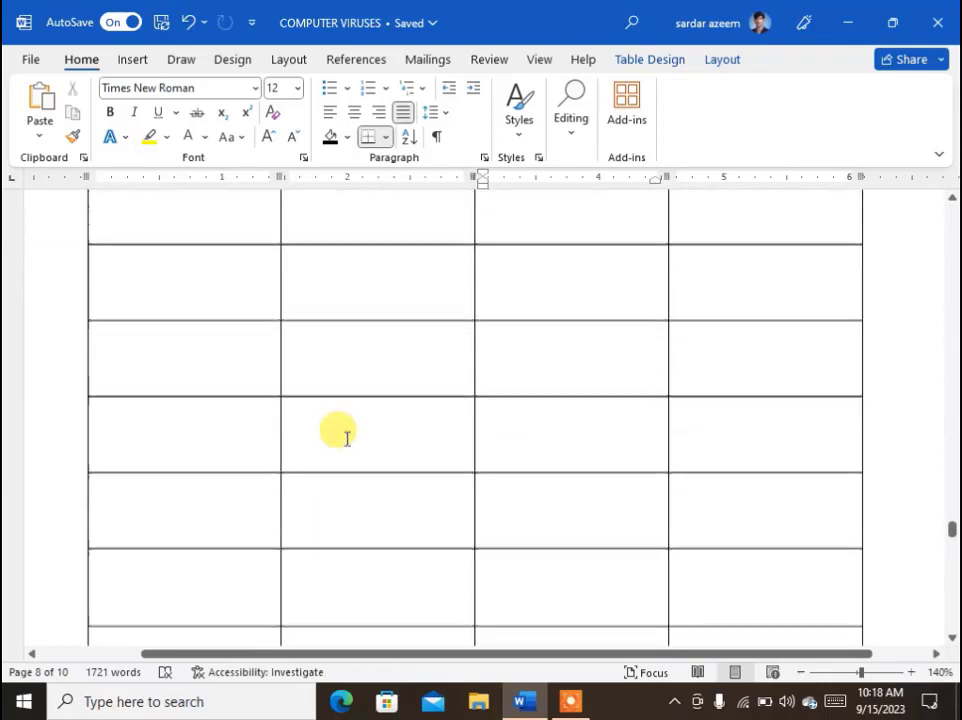
pyautogui.scroll(1, 347, 438)
pyautogui.scroll(-1, 347, 438)
# Step: Set the table's heading row (Roll-No, Name, F-Name, Class) to repeat as a header row on every page
pyautogui.scroll(5, 347, 438)
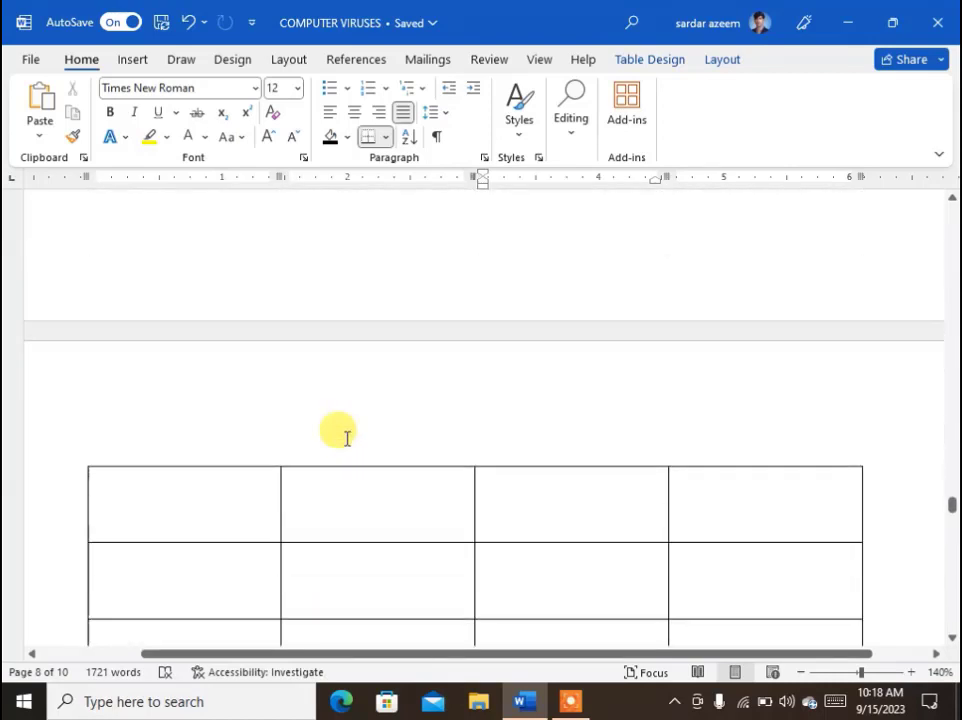
pyautogui.scroll(5, 347, 438)
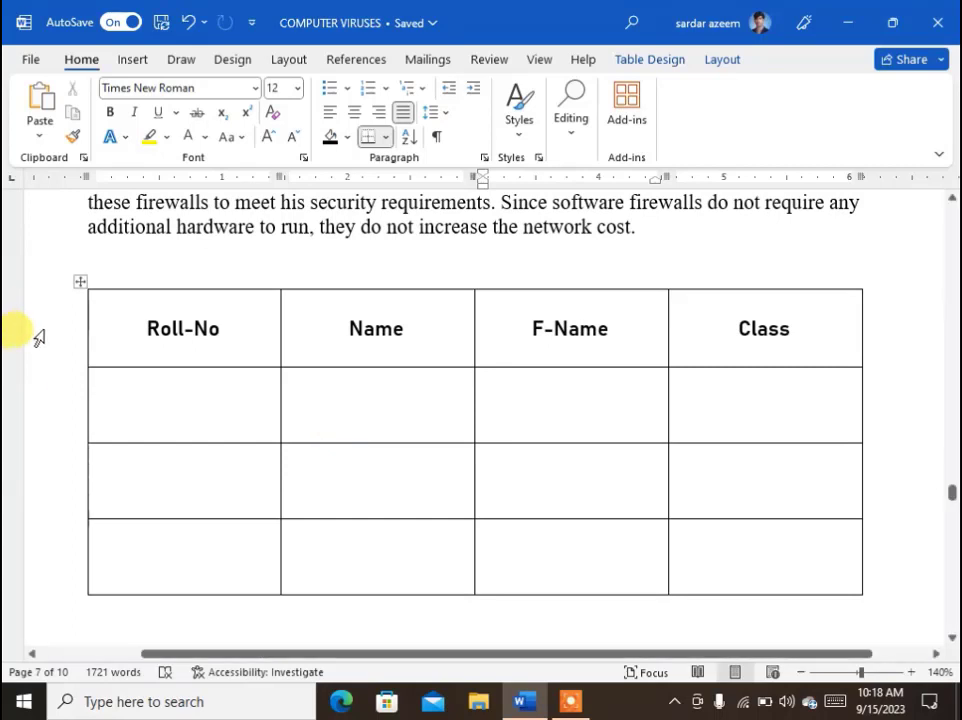
pyautogui.moveTo(120, 323); pyautogui.dragTo(770, 328)
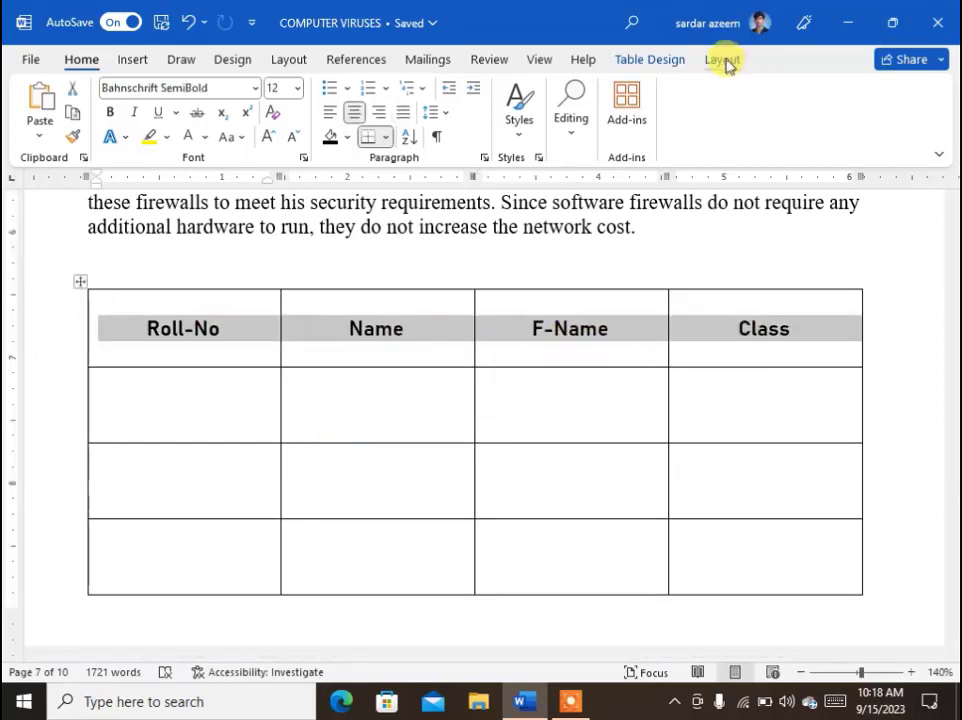
pyautogui.click(725, 61)
pyautogui.click(872, 142)
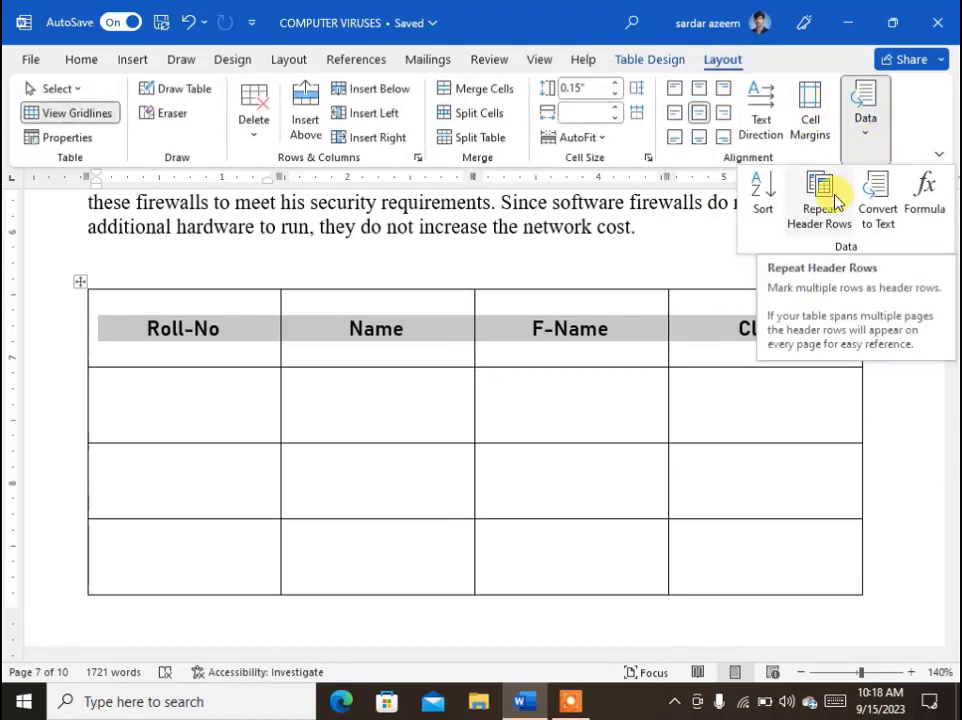
pyautogui.click(836, 203)
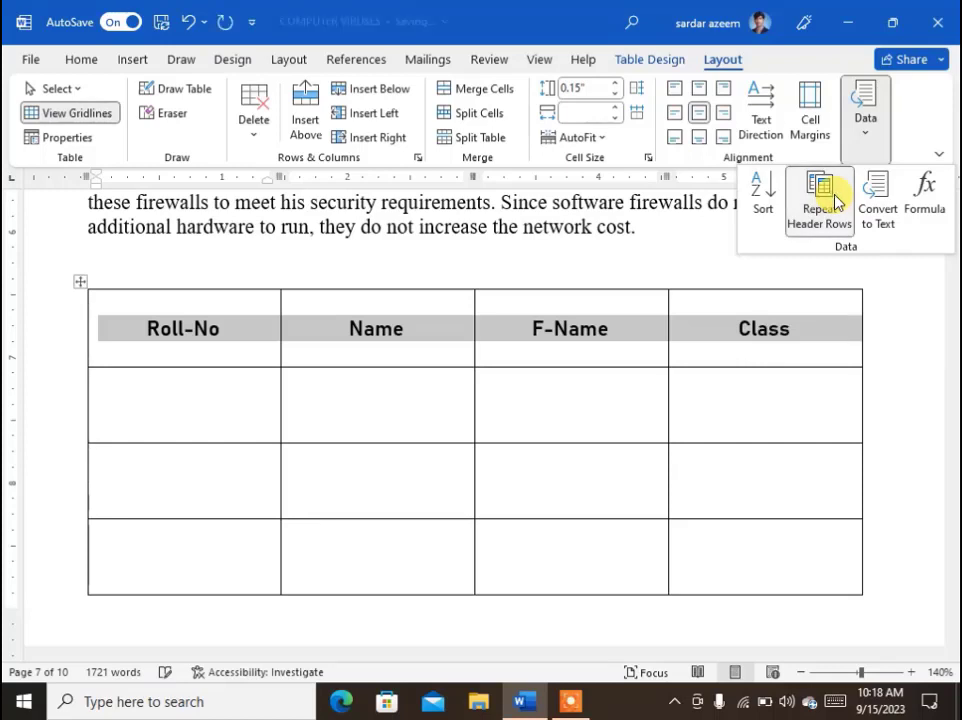
# Step: Add more blank rows after the table's last row on page 10 until the table extends onto page 11
pyautogui.scroll(-5, 695, 415)
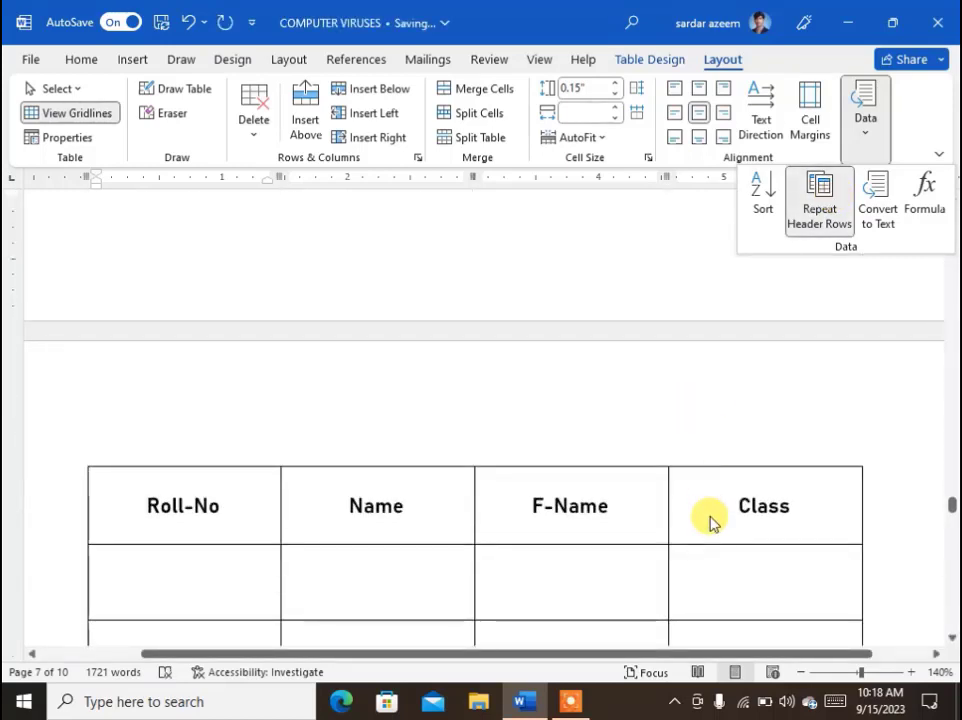
pyautogui.scroll(-10, 710, 523)
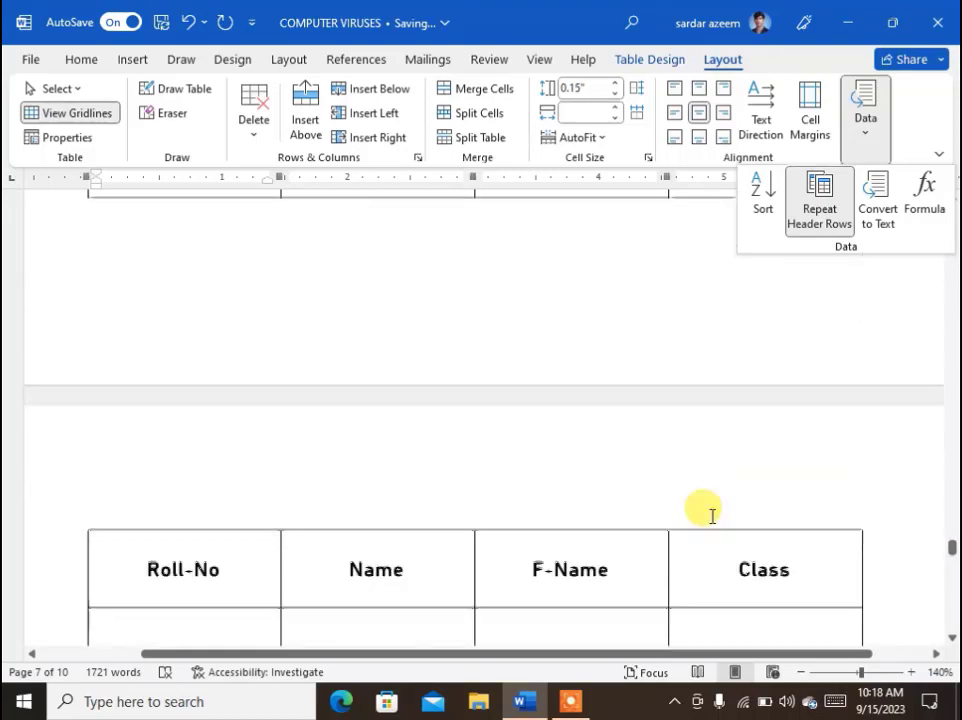
pyautogui.scroll(-10, 712, 515)
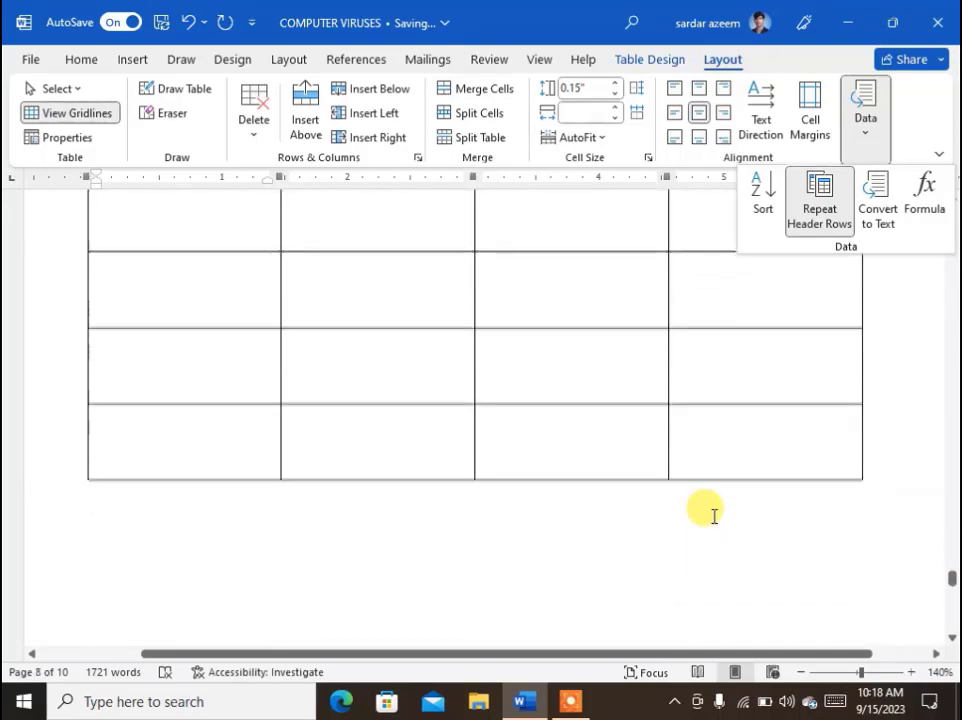
pyautogui.scroll(-5, 714, 515)
pyautogui.scroll(-10, 776, 466)
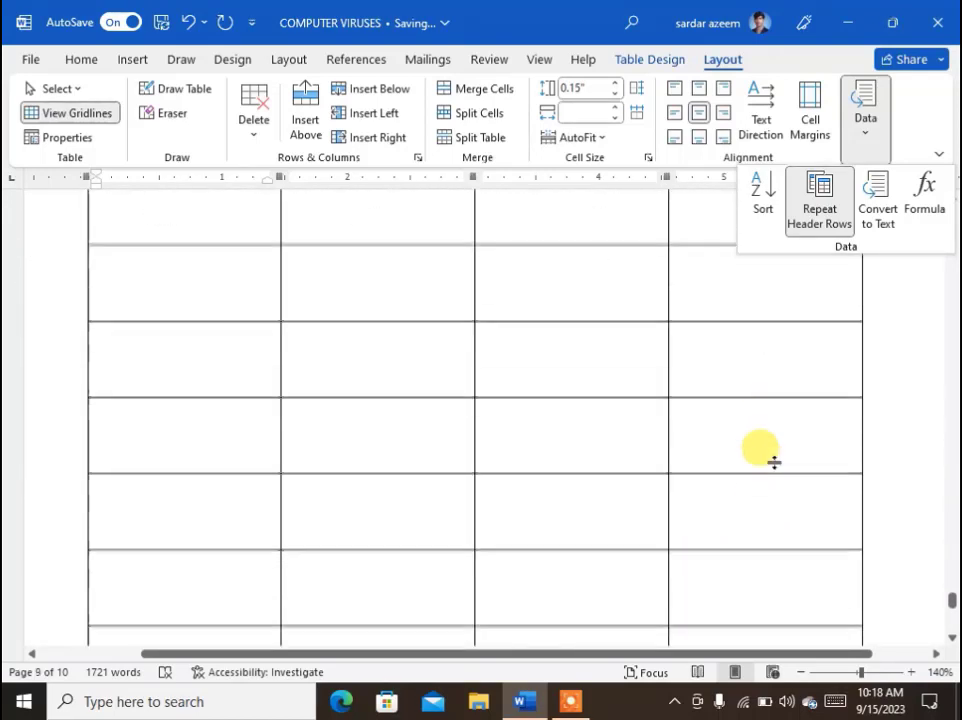
pyautogui.scroll(-2, 765, 430)
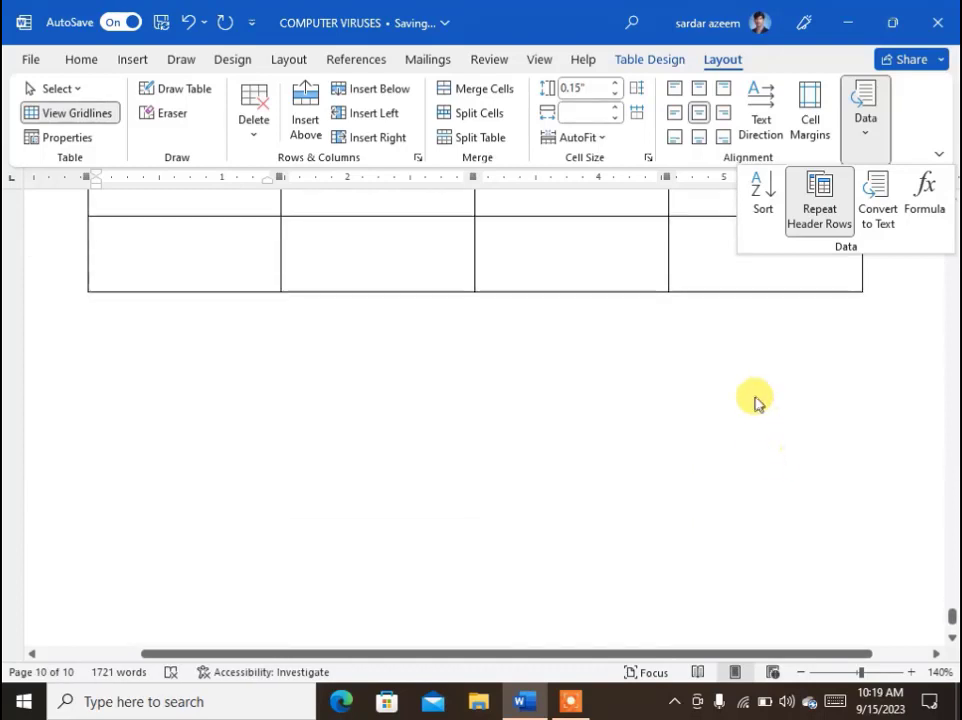
pyautogui.click(706, 266)
pyautogui.scroll(1, 734, 250)
pyautogui.click(734, 250)
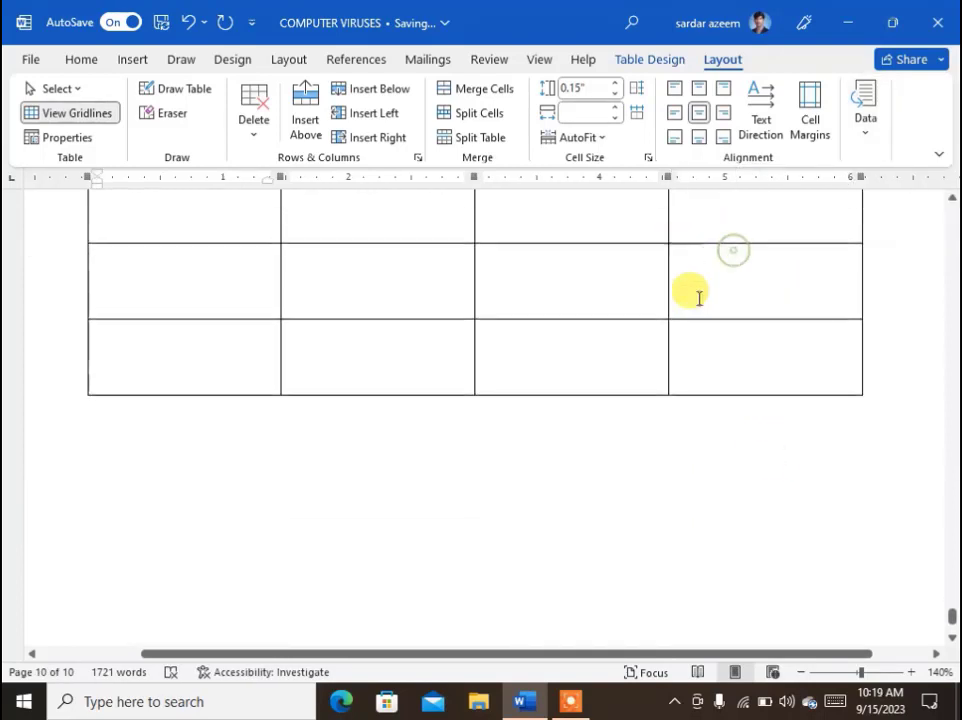
pyautogui.click(664, 346)
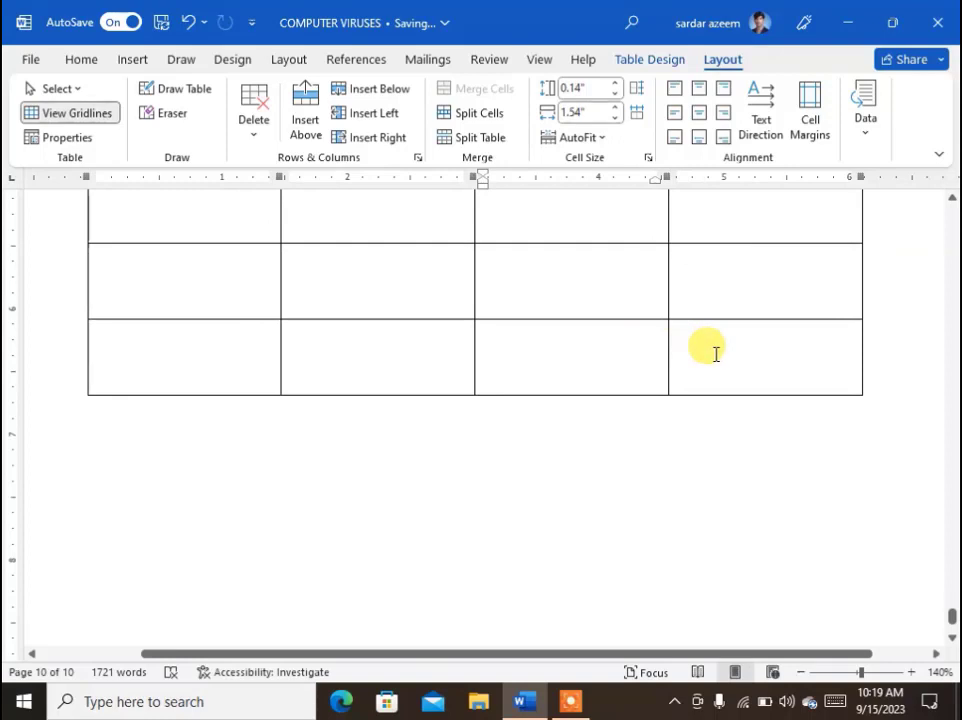
pyautogui.press('Tab')
pyautogui.press('Tab')
pyautogui.press('Tab')
pyautogui.press('Tab')
pyautogui.press('Tab')
pyautogui.press('Tab')
pyautogui.press('Tab')
pyautogui.press('Tab')
pyautogui.press('Tab')
pyautogui.press('Tab')
pyautogui.press('Tab')
pyautogui.press('Tab')
pyautogui.press('Tab')
pyautogui.press('Tab')
pyautogui.press('Tab')
pyautogui.press('Tab')
pyautogui.press('Tab')
pyautogui.press('Tab')
pyautogui.press('Tab')
pyautogui.press('Tab')
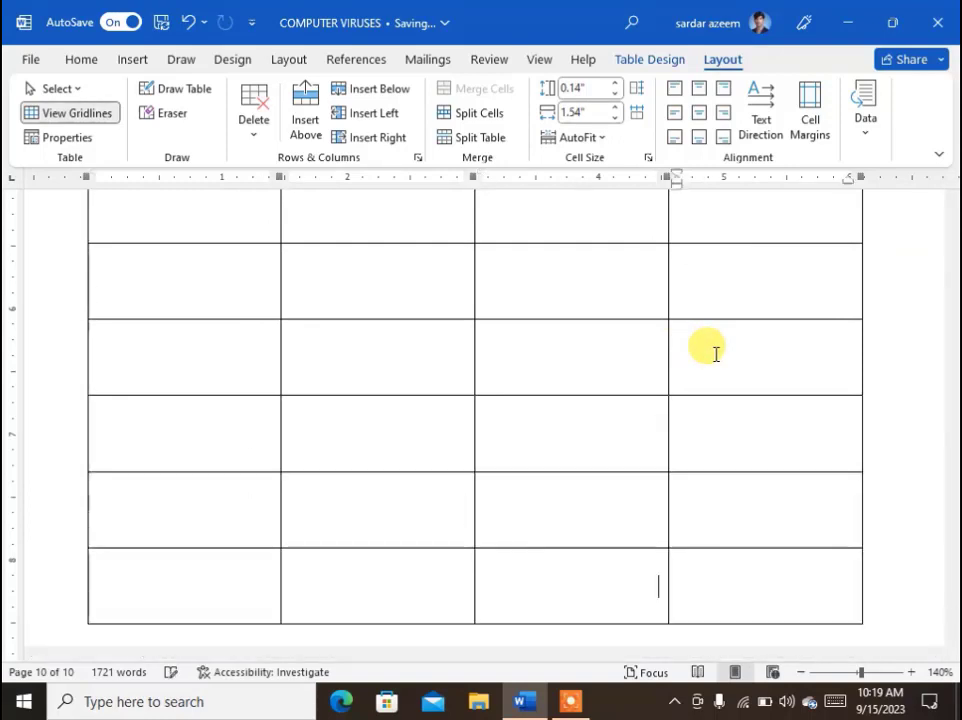
pyautogui.press('Tab')
pyautogui.press('Tab')
pyautogui.press('Tab')
pyautogui.press('Tab')
pyautogui.press('Tab')
pyautogui.press('Tab')
pyautogui.press('Tab')
pyautogui.press('Tab')
pyautogui.press('Tab')
pyautogui.scroll(-8, 715, 352)
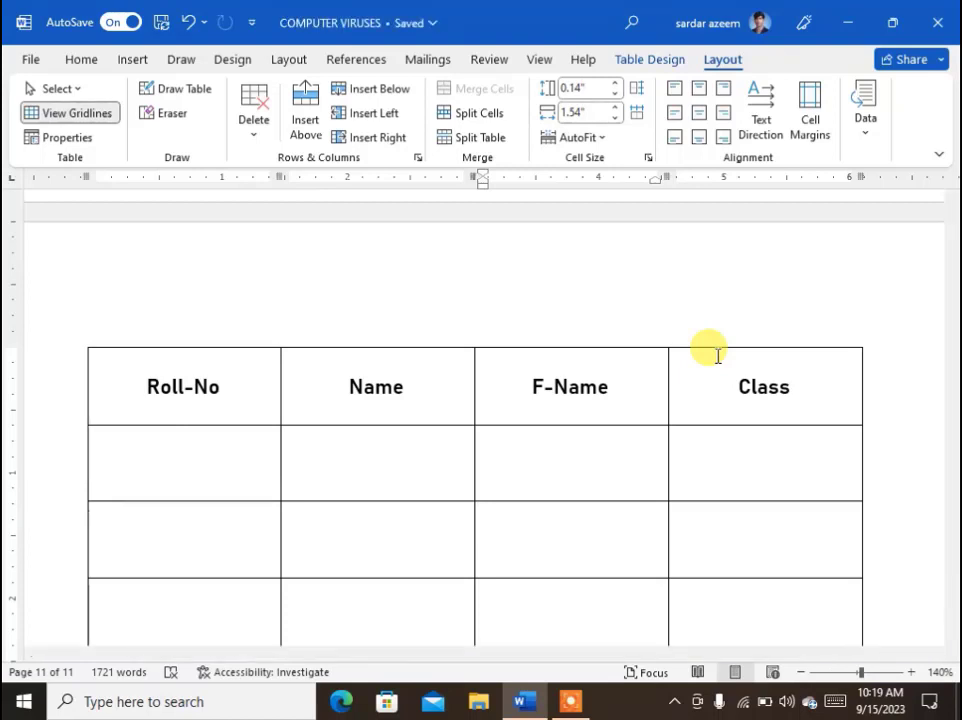
pyautogui.click(576, 704)
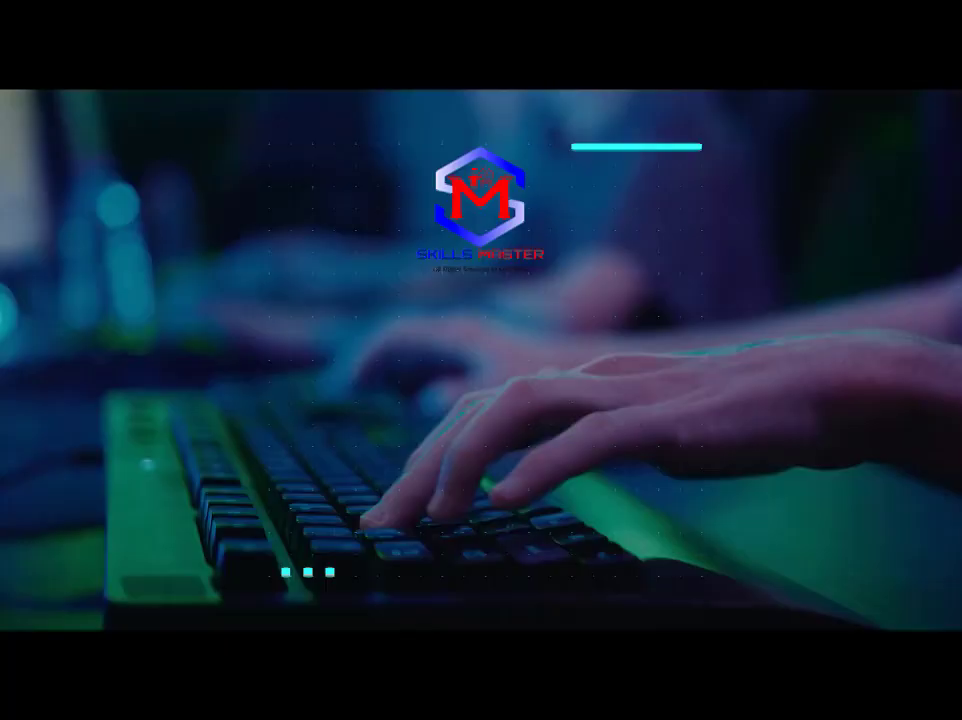